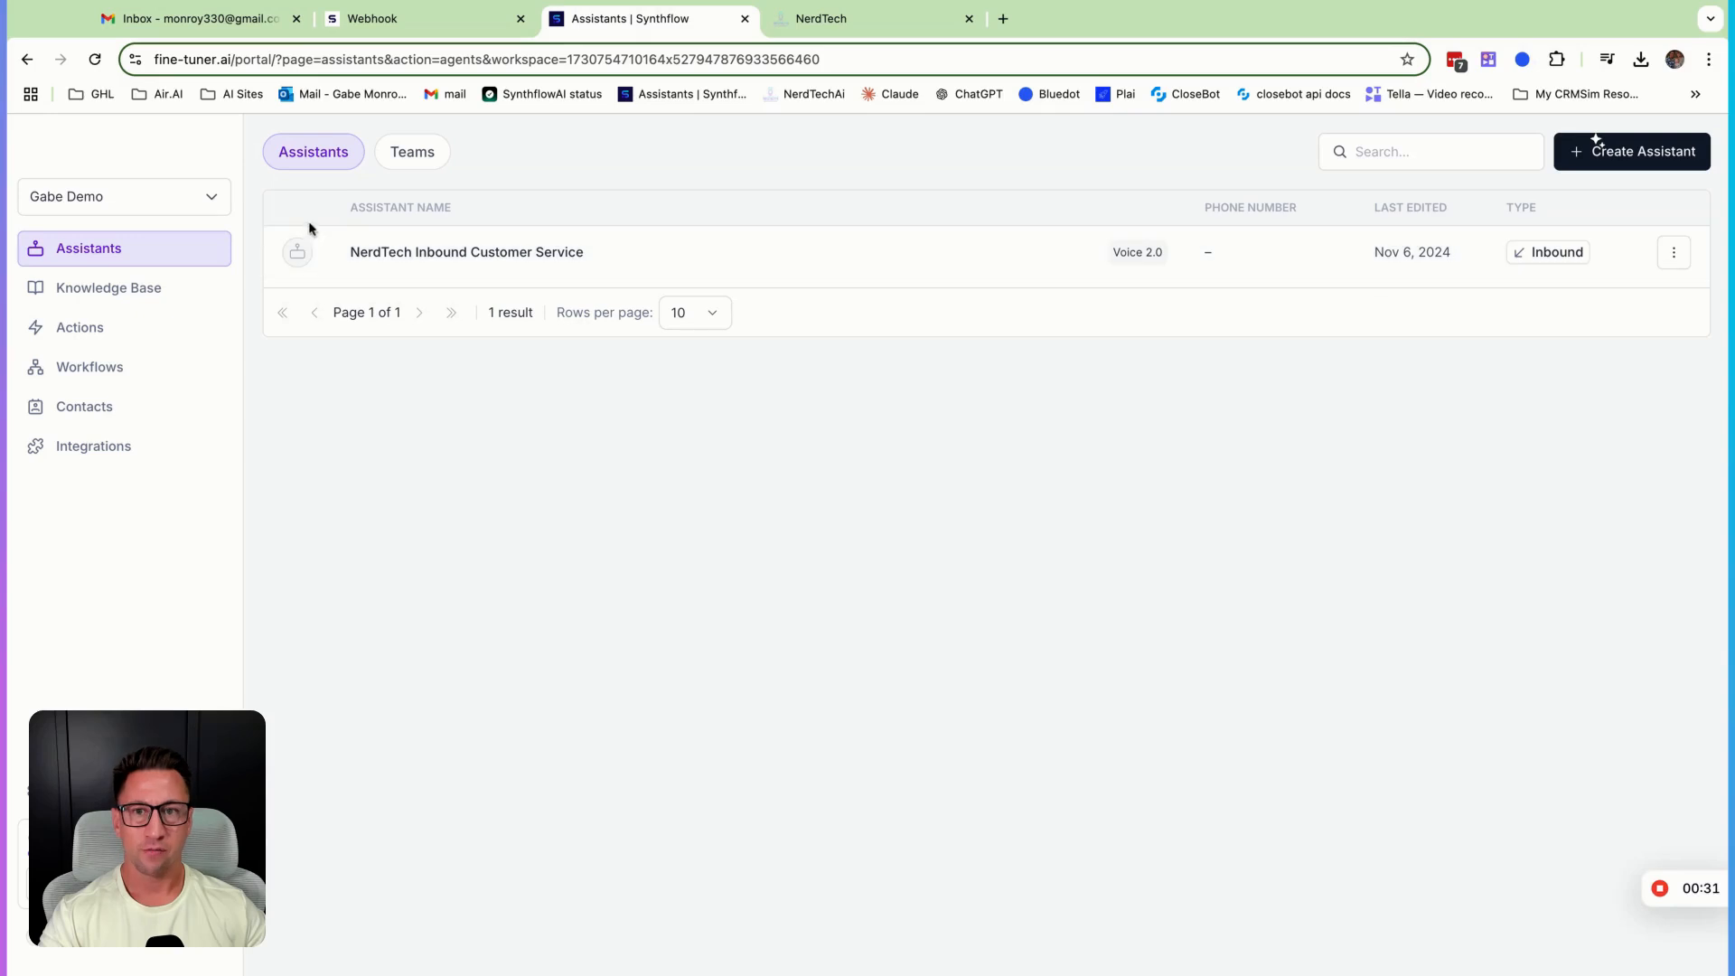
- Open the deployment settings of the NerdTech Inbound Customer Service assistant
{"action": "left_click", "coordinate": [456, 263]}
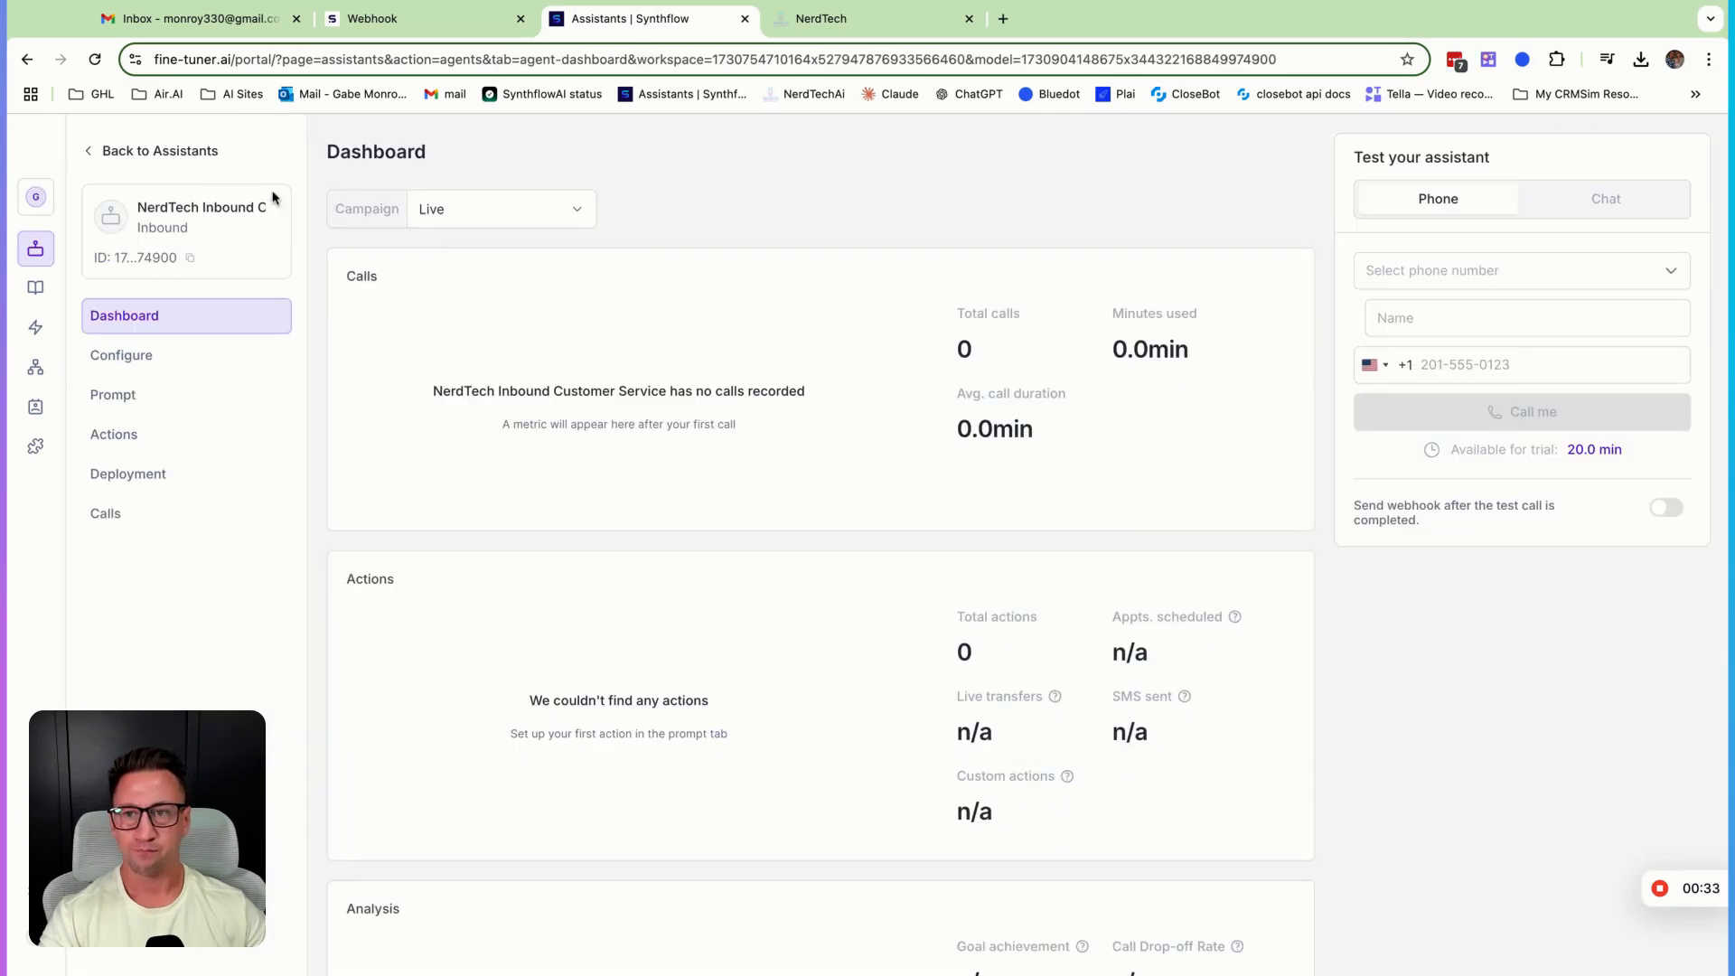
{"action": "left_click", "coordinate": [144, 483]}
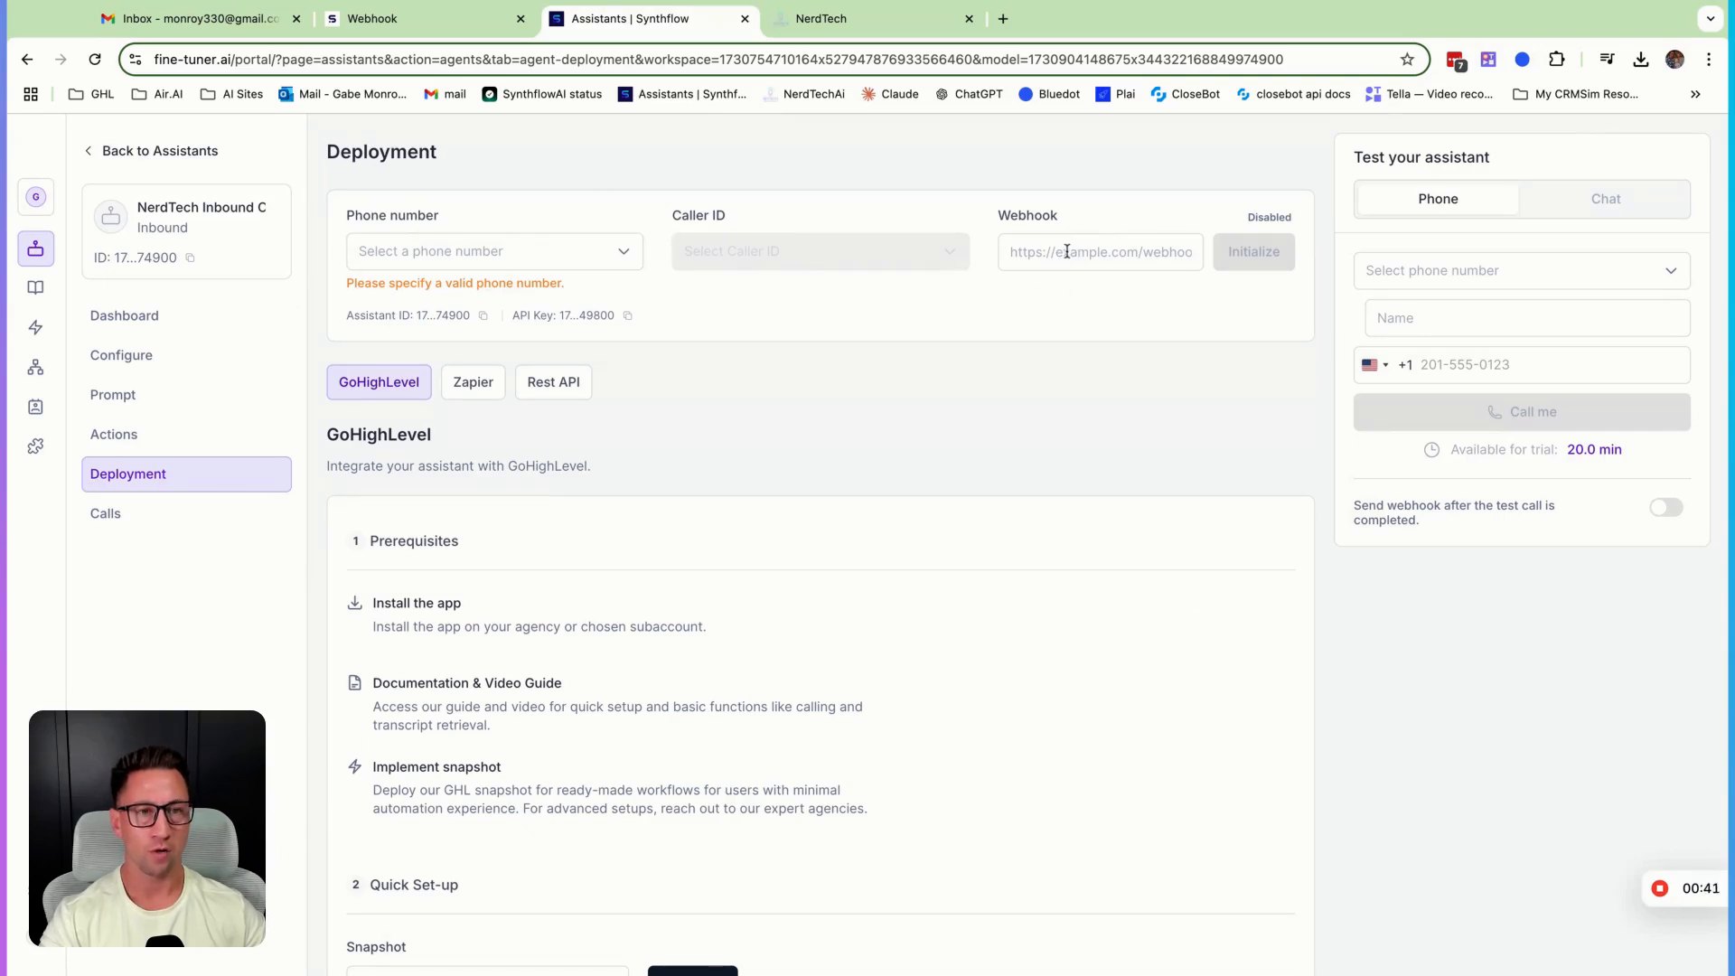
- Switch to NerdTech and copy the Inbound Webhook trigger URL from the Post Call Outcome Data workflow
{"action": "left_click", "coordinate": [879, 30]}
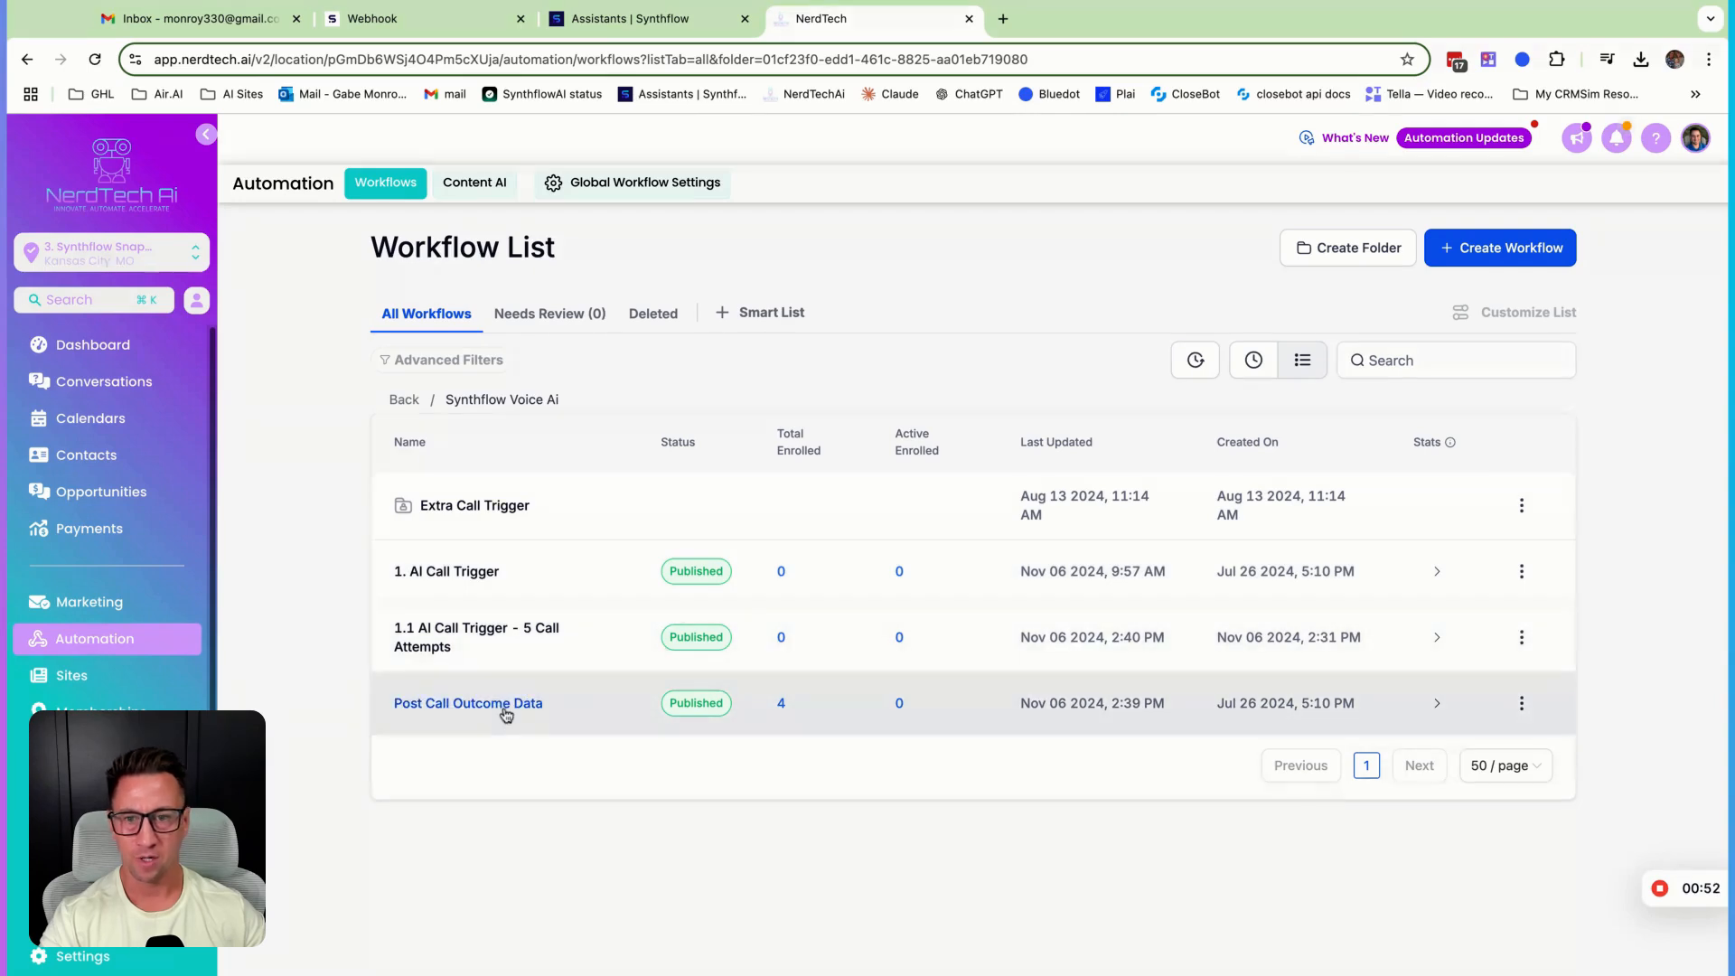
{"action": "left_click", "coordinate": [468, 705]}
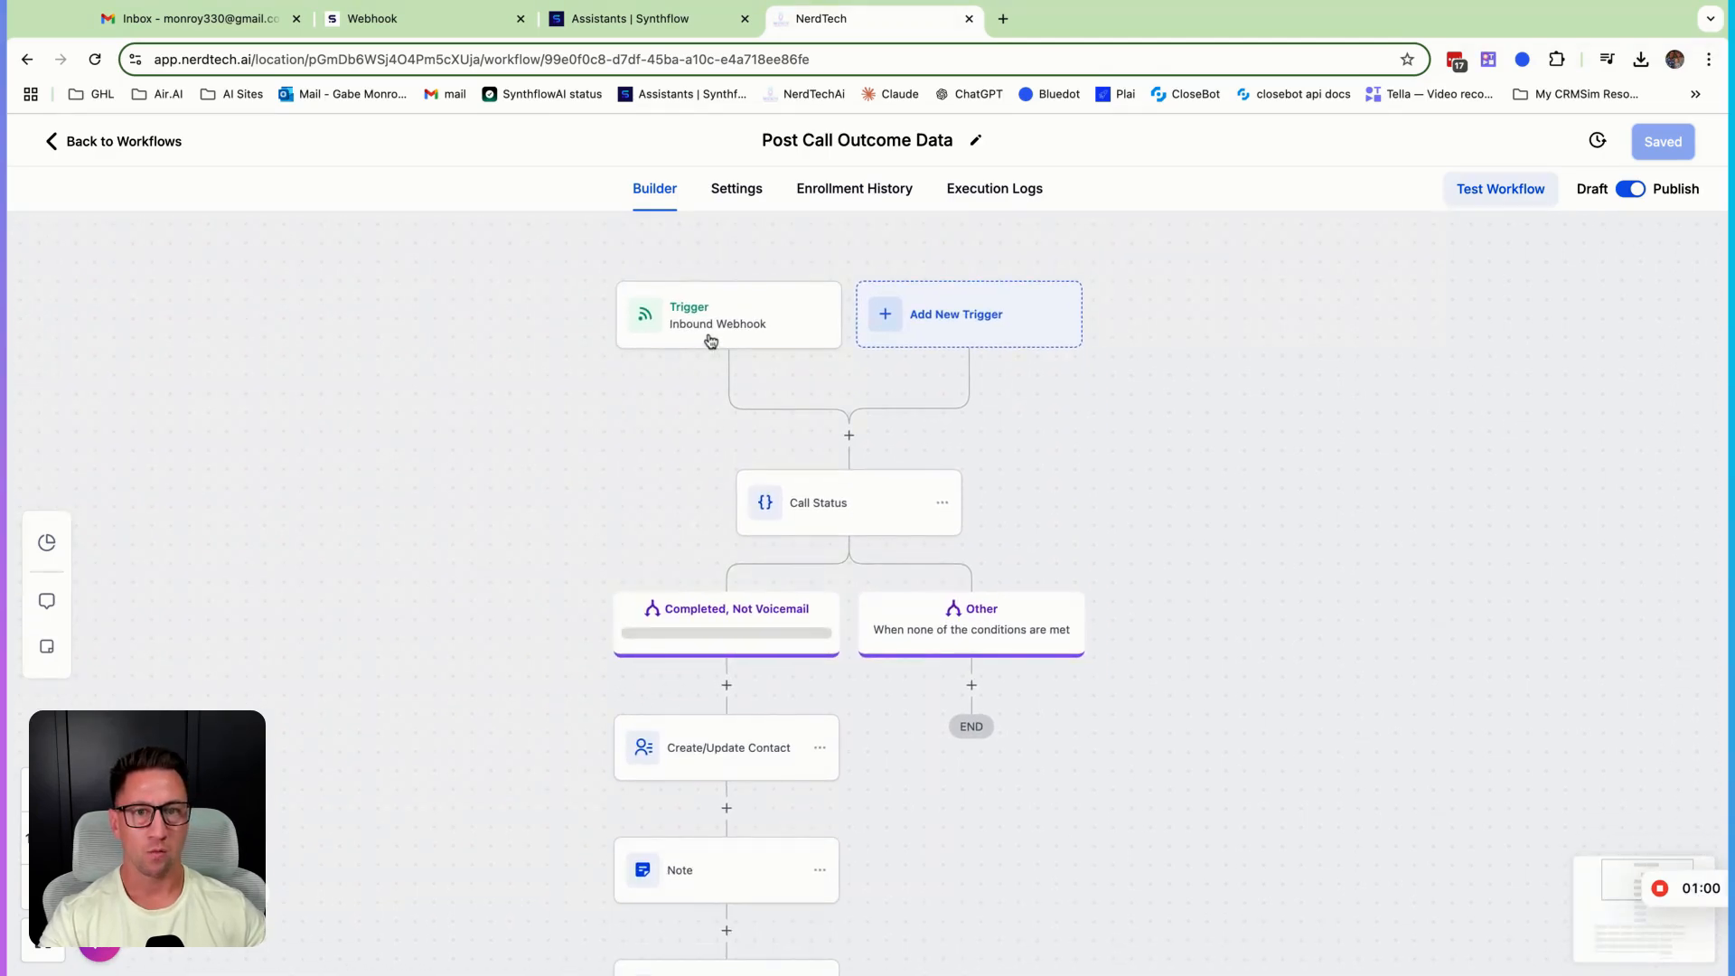
{"action": "left_click", "coordinate": [711, 340]}
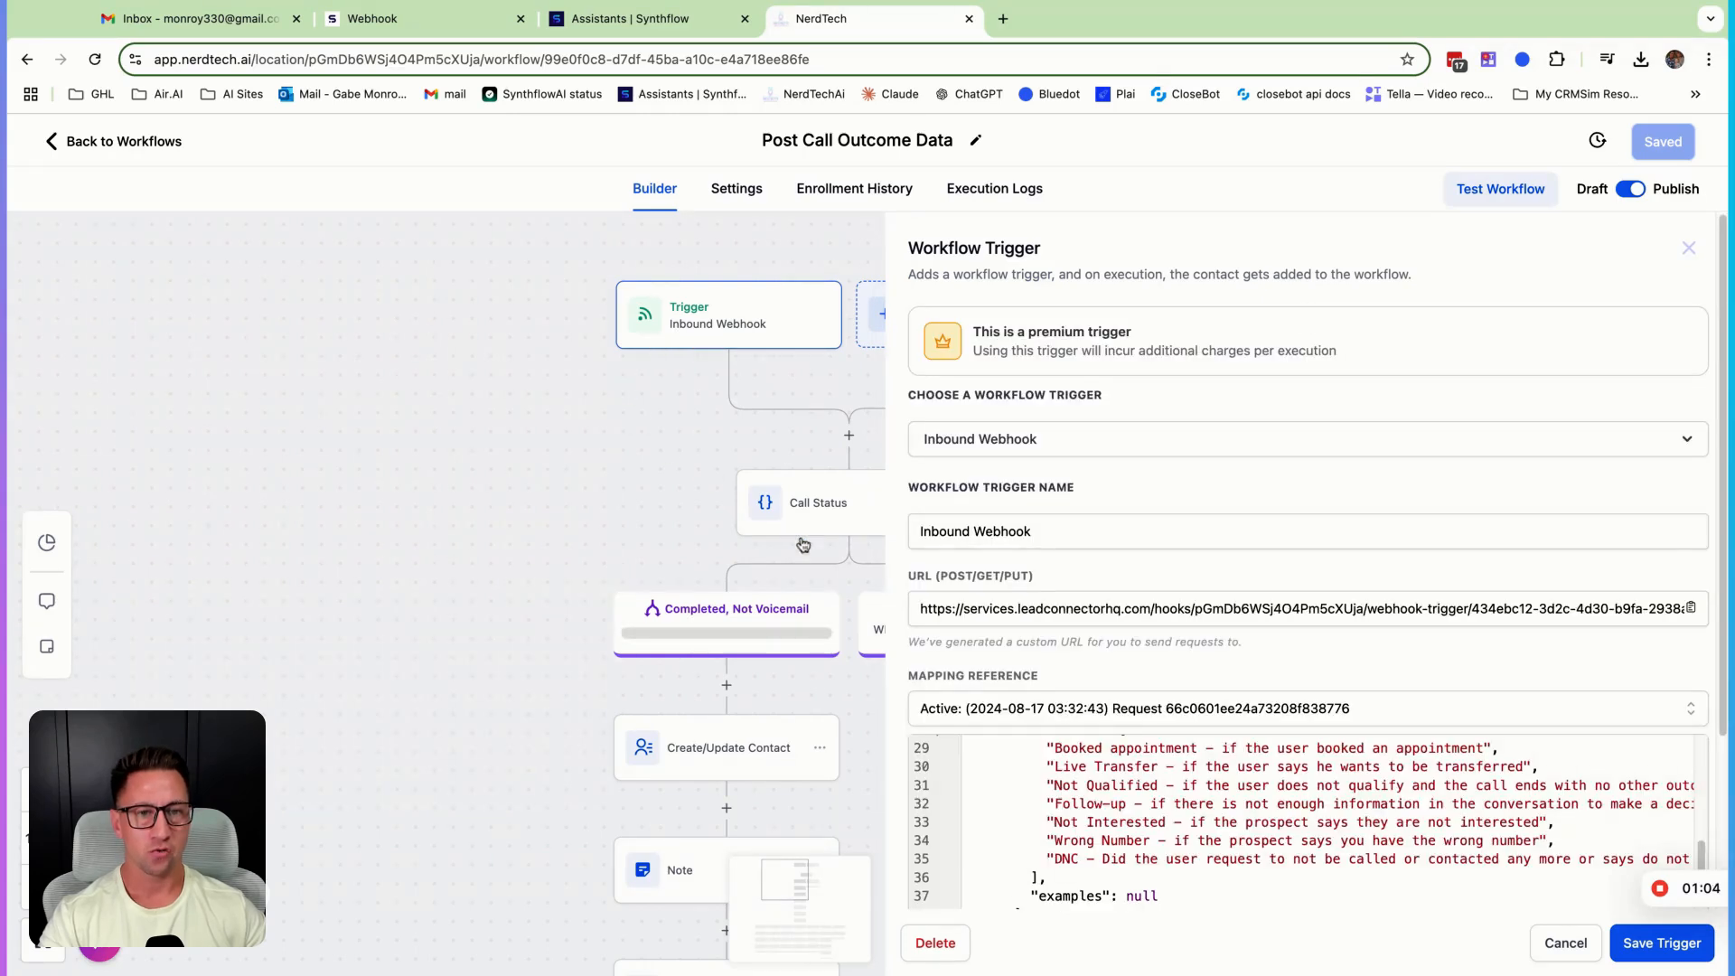
{"action": "left_click", "coordinate": [922, 608]}
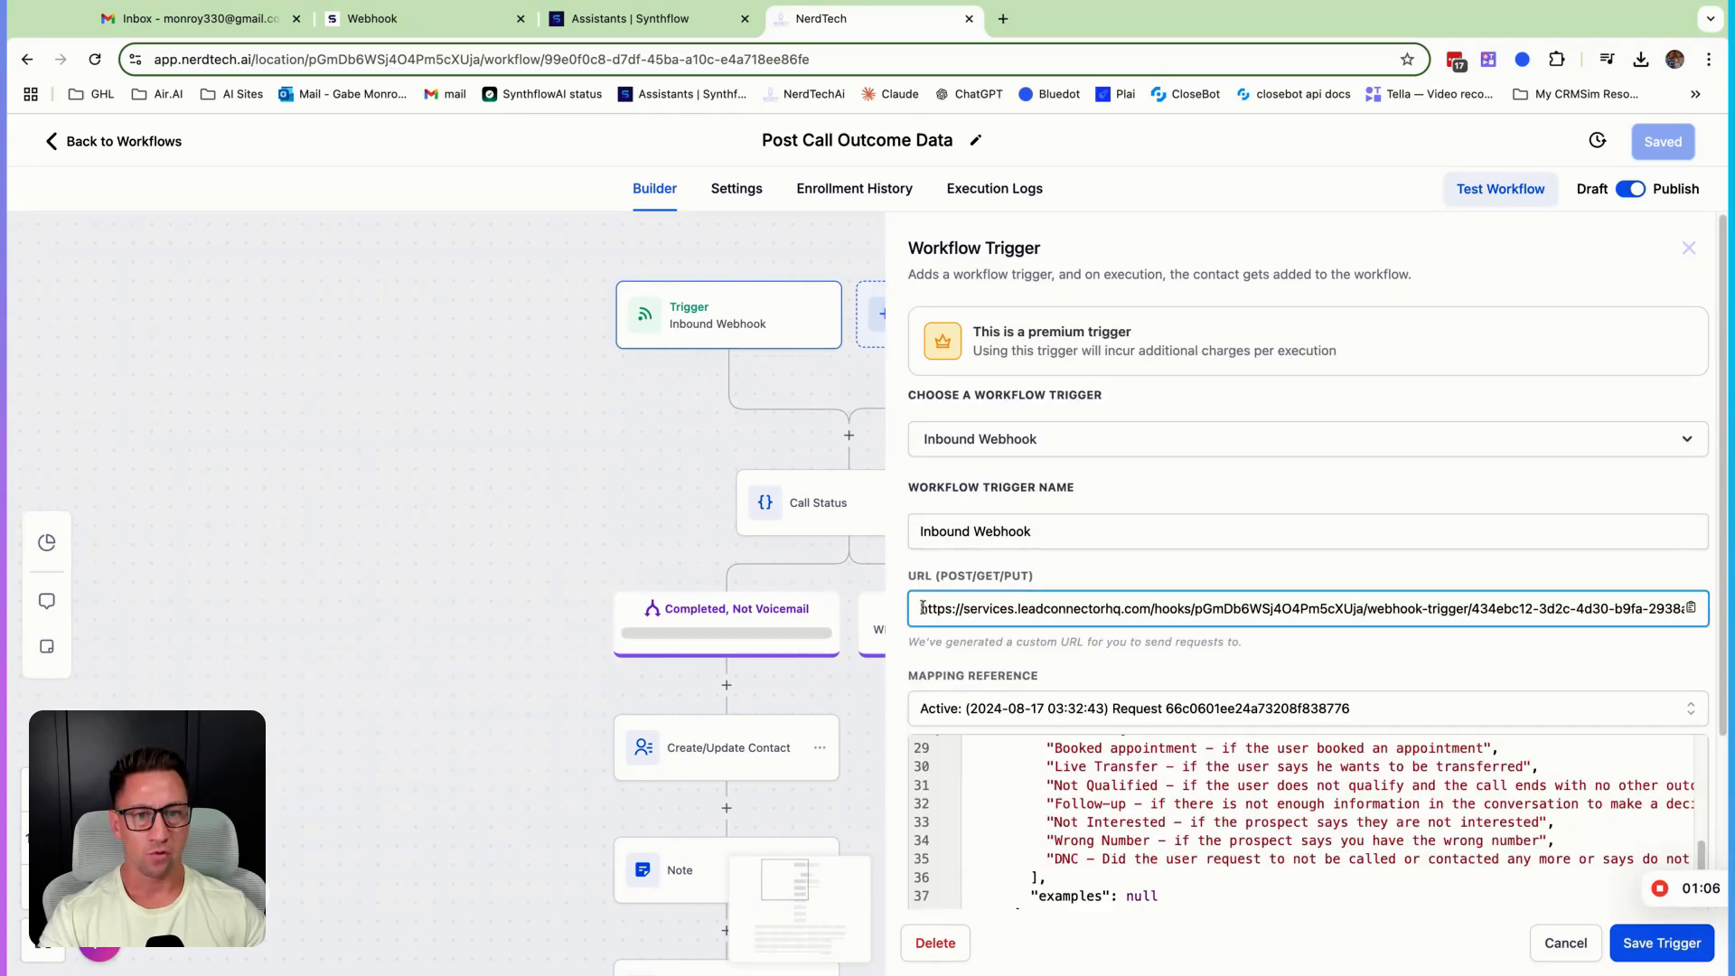
{"action": "left_click_drag", "start_coordinate": [923, 608], "coordinate": [1697, 608]}
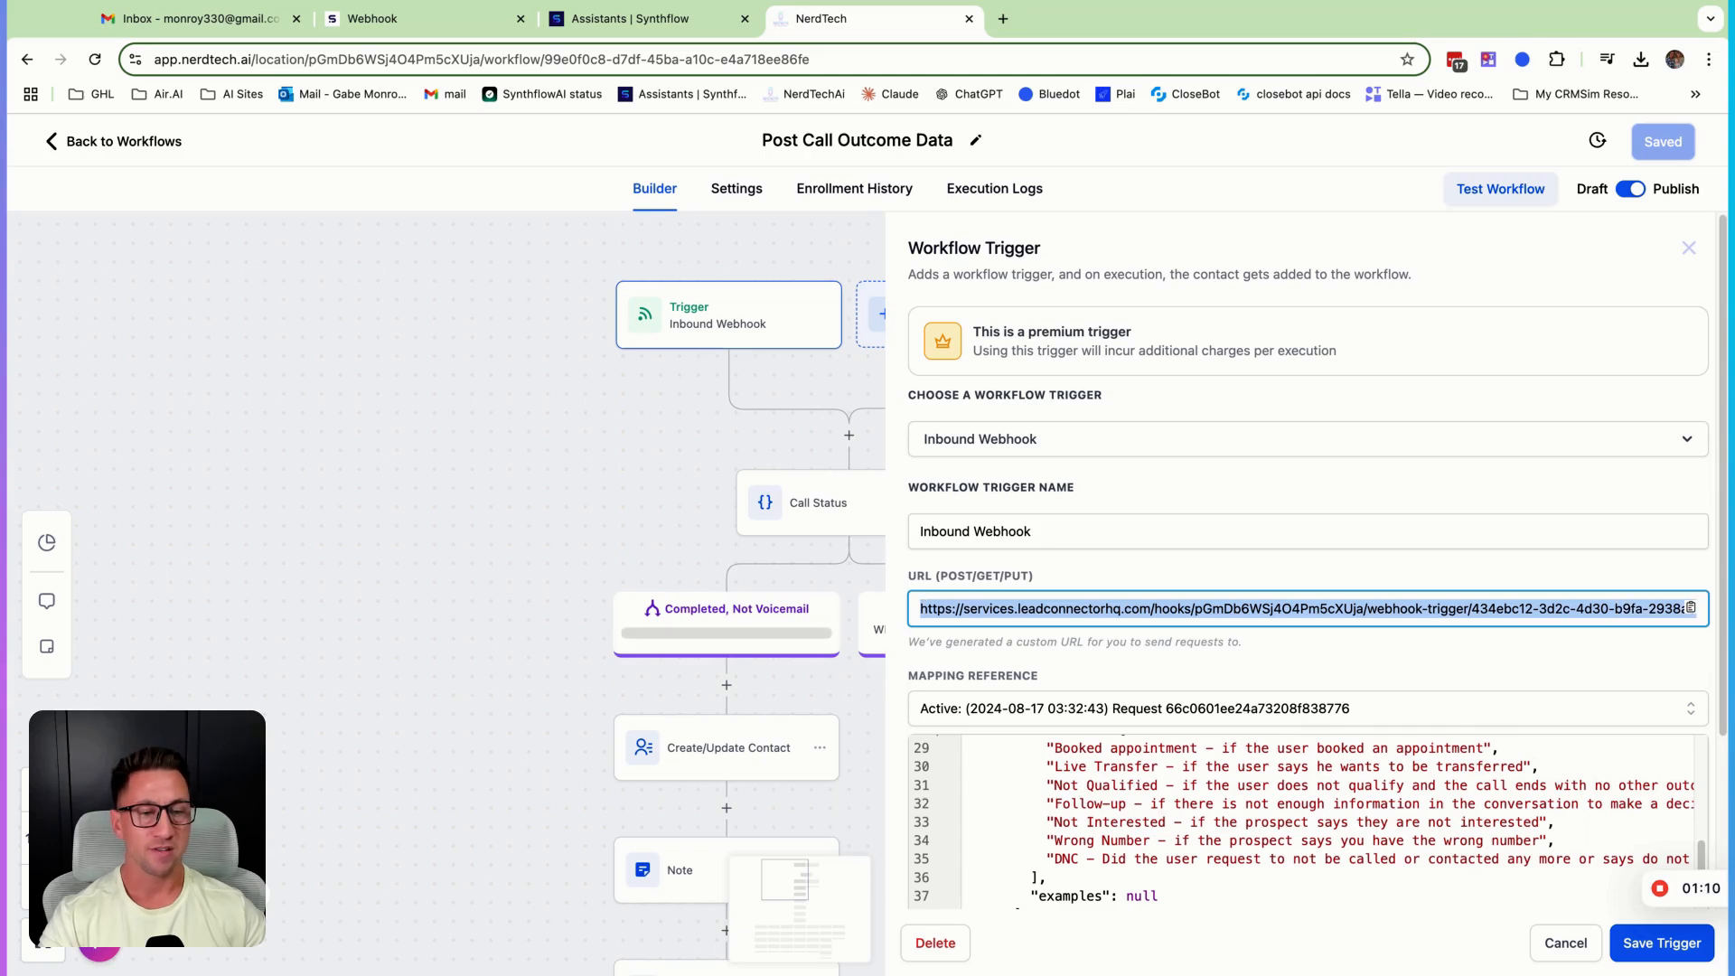
{"action": "left_click", "coordinate": [1666, 603]}
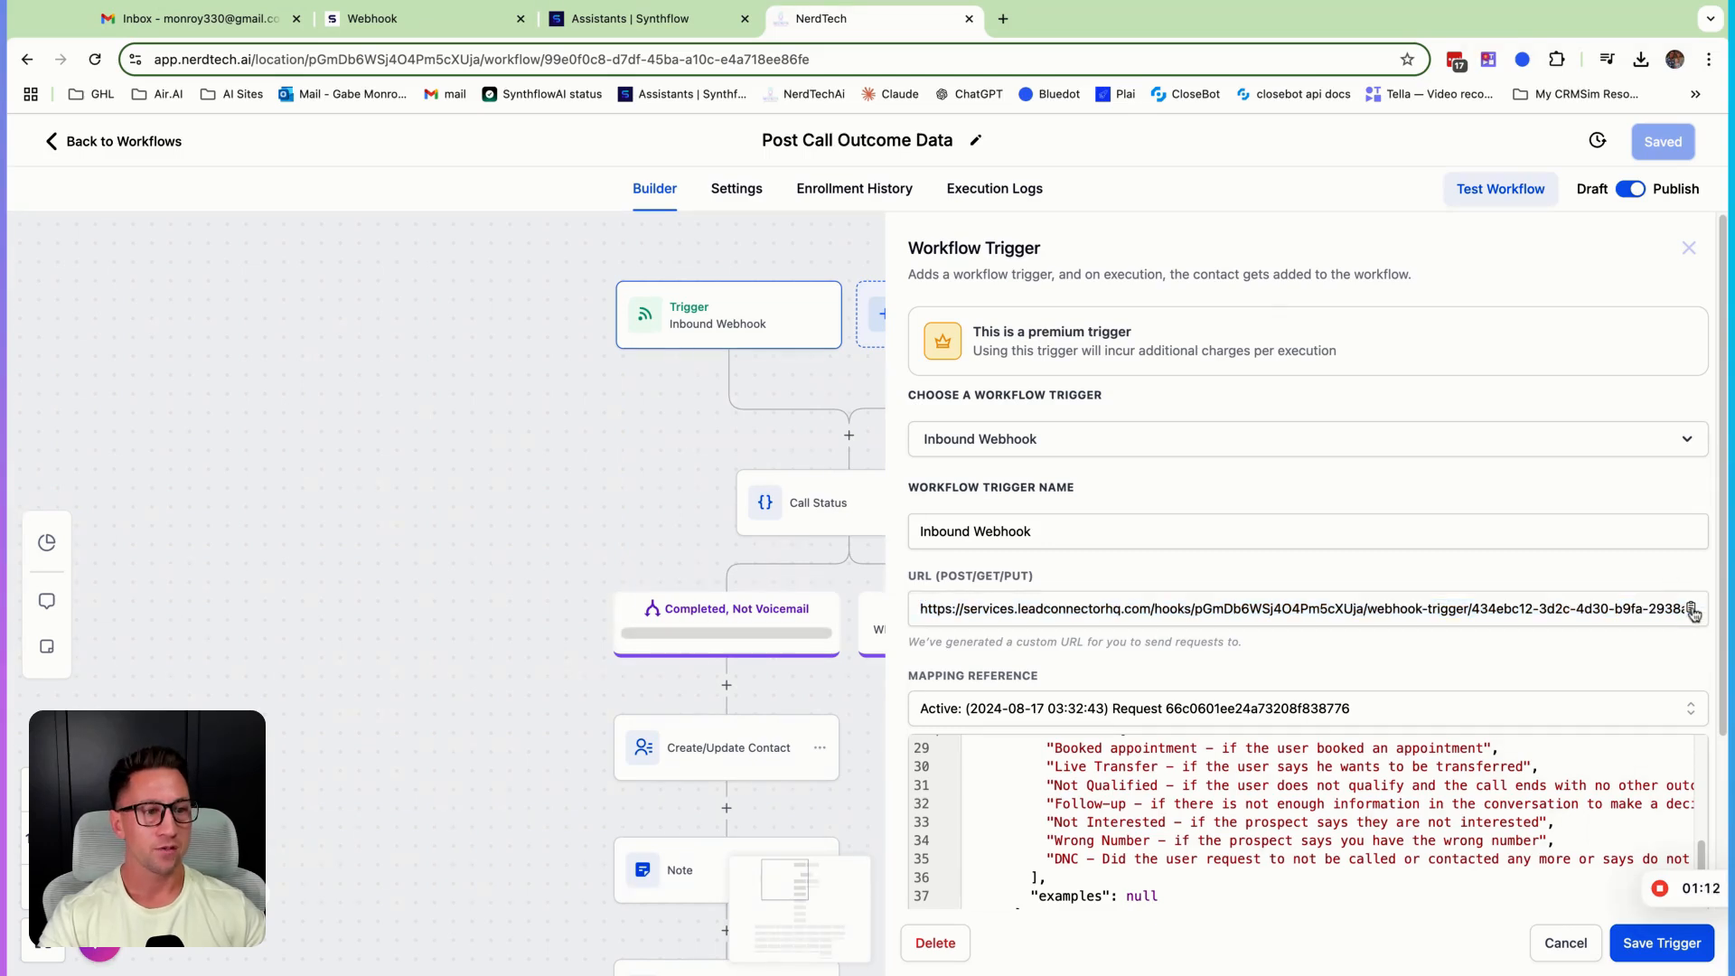
{"action": "left_click", "coordinate": [1691, 608]}
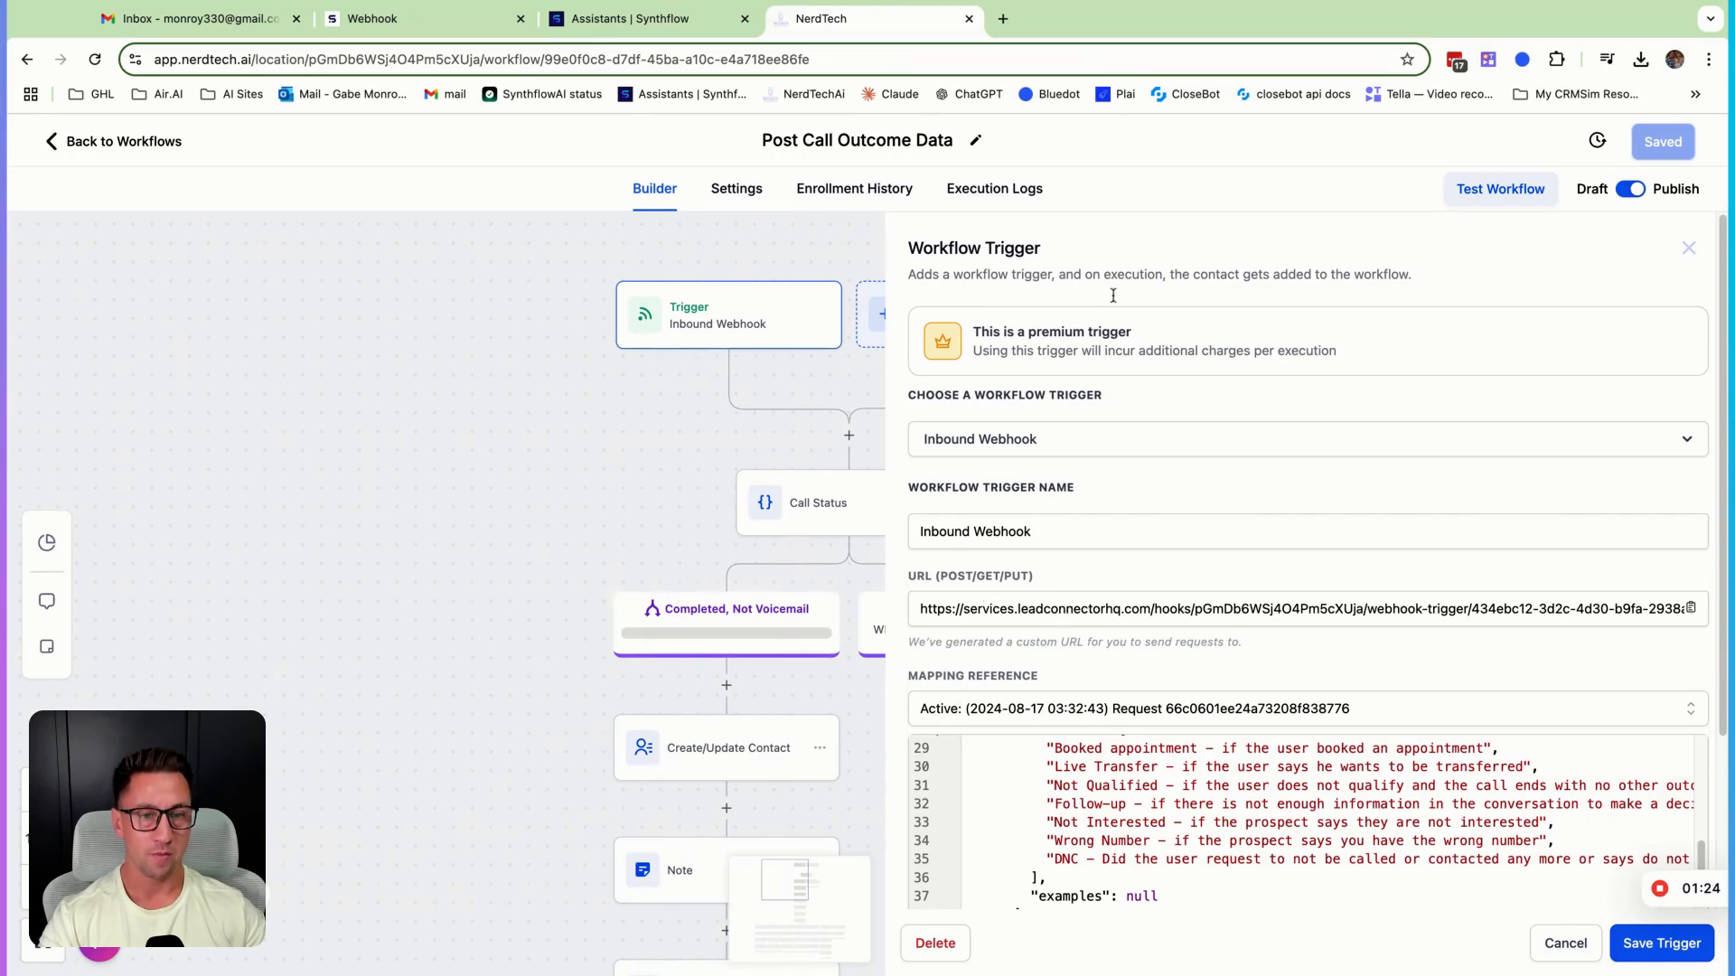
- Return to Synthflow and paste the copied trigger URL as the assistant's deployment webhook
{"action": "left_click", "coordinate": [673, 20]}
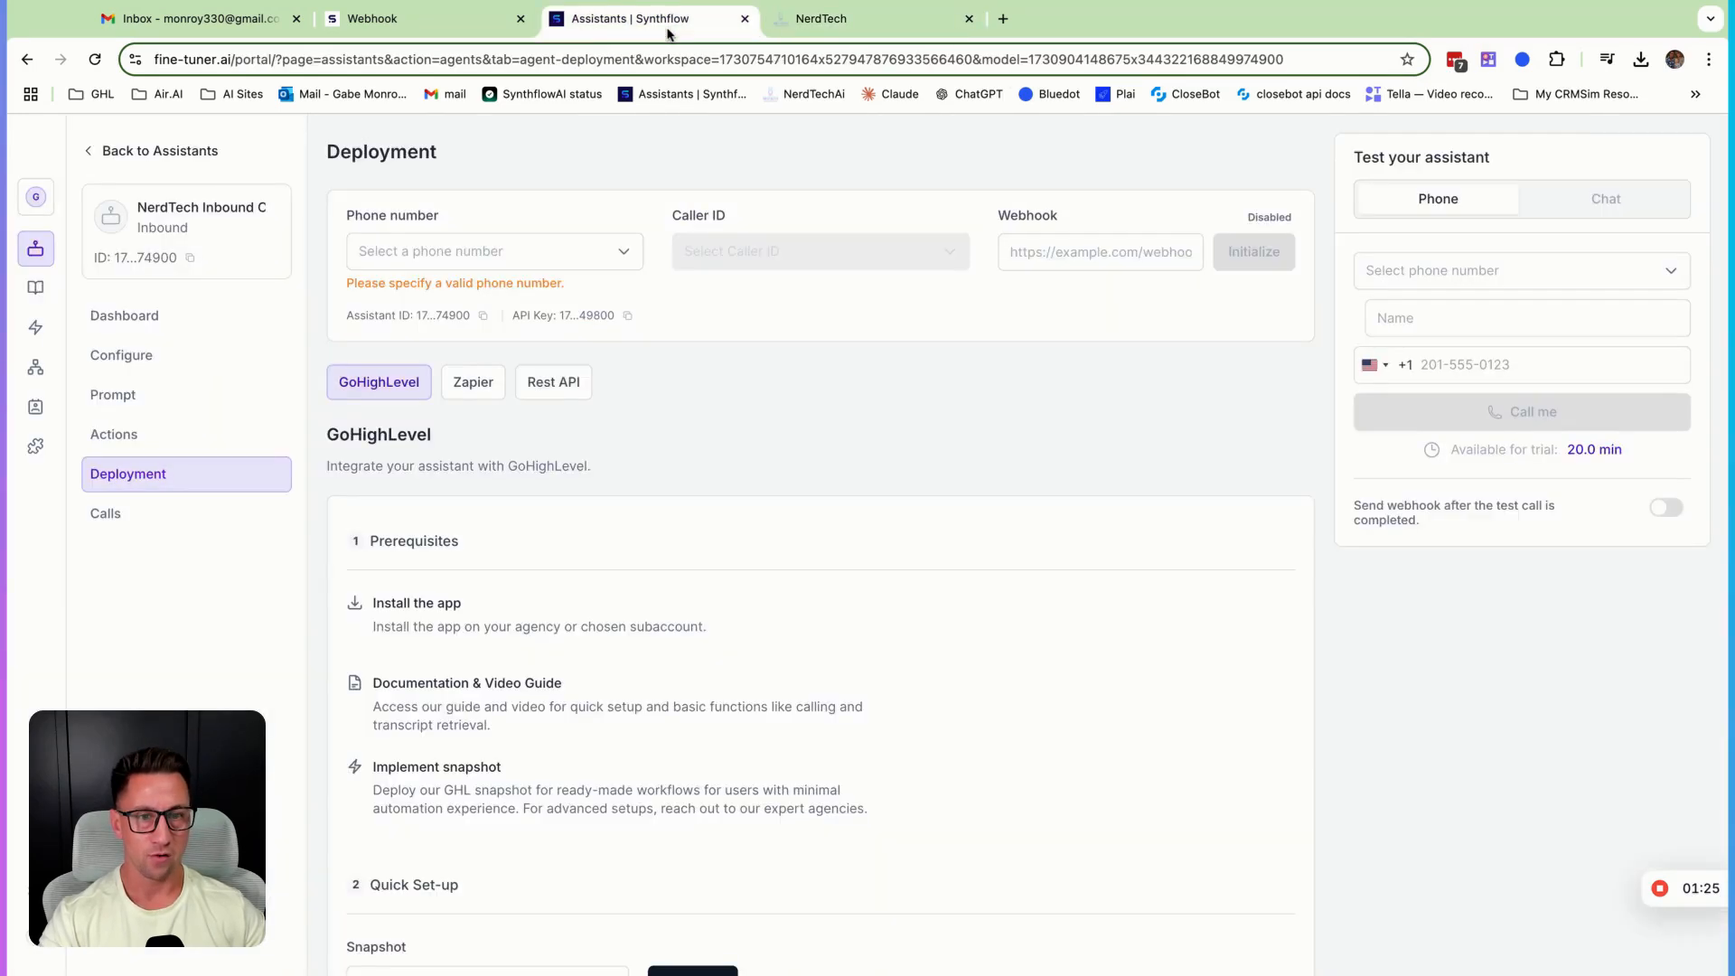
{"action": "left_click", "coordinate": [1052, 254]}
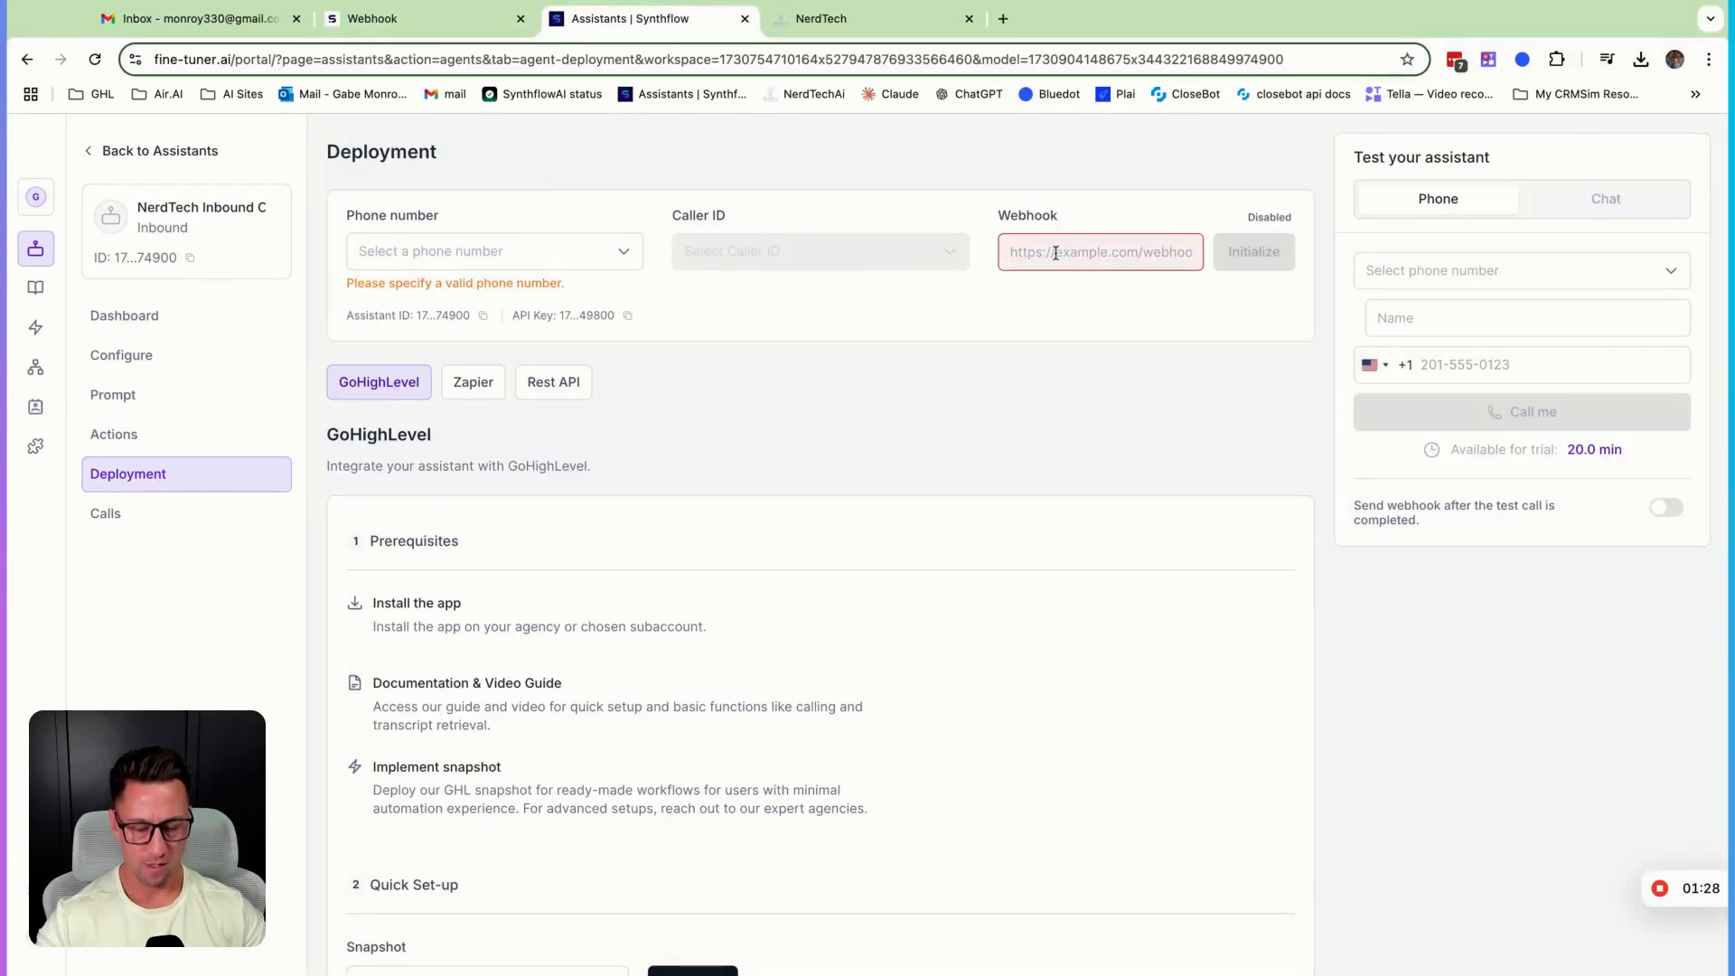
{"action": "key", "text": "ctrl+v"}
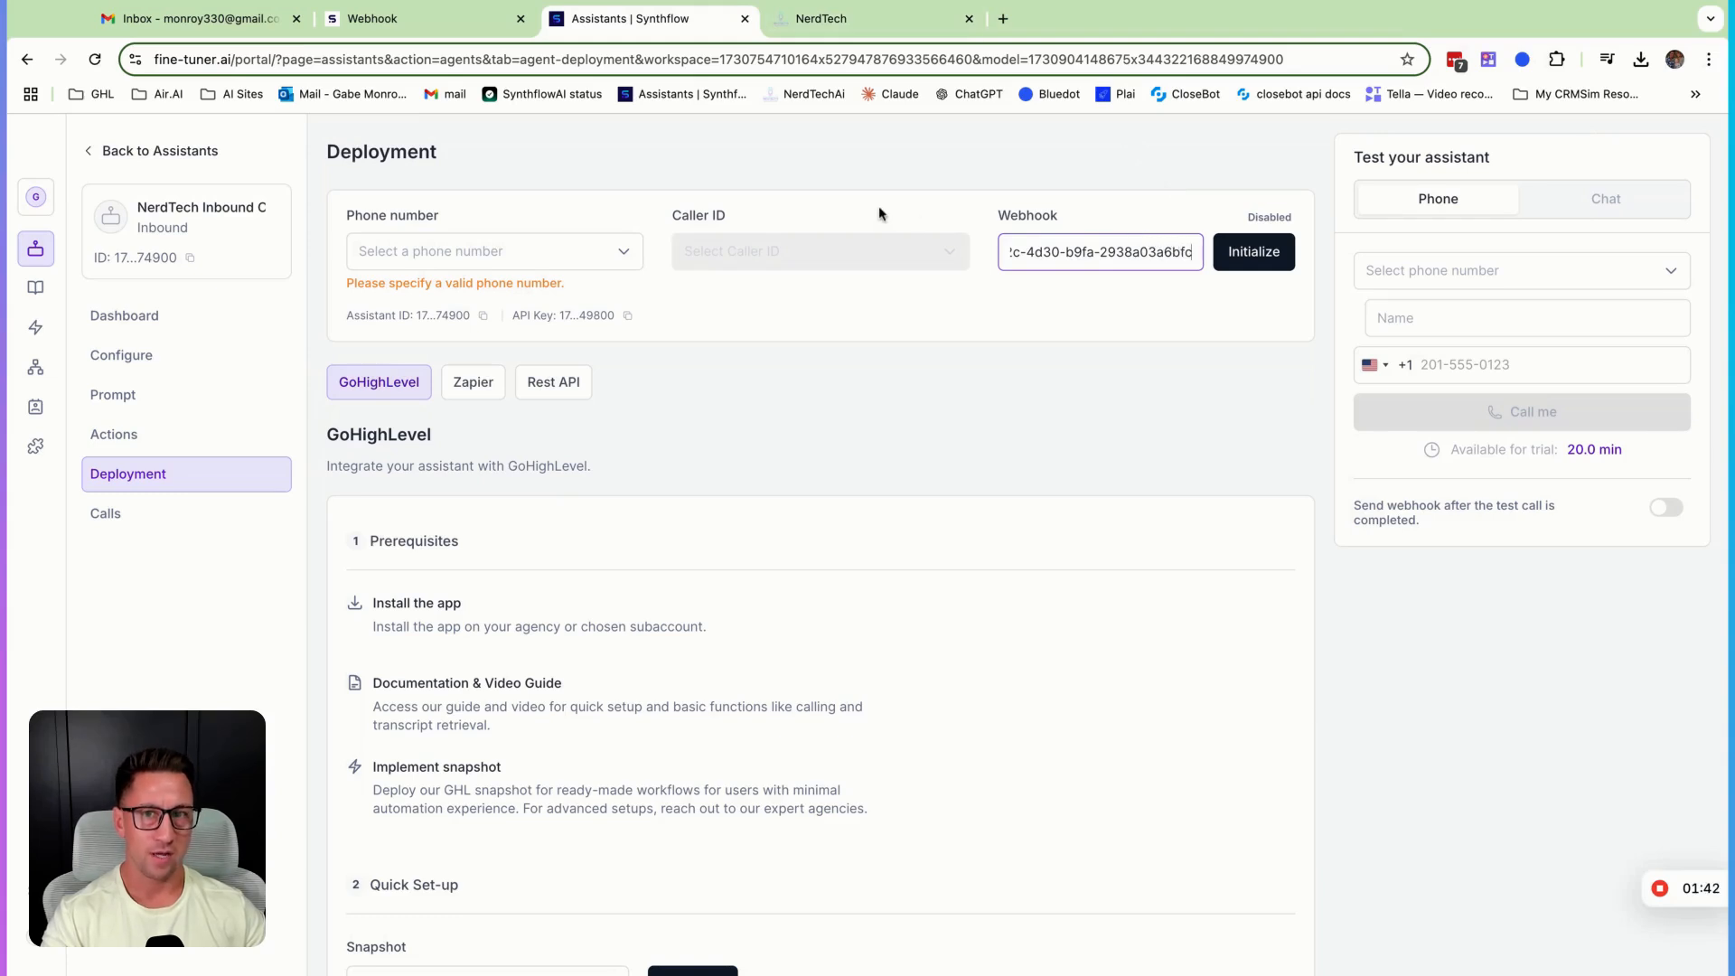
{"action": "left_click", "coordinate": [1099, 307]}
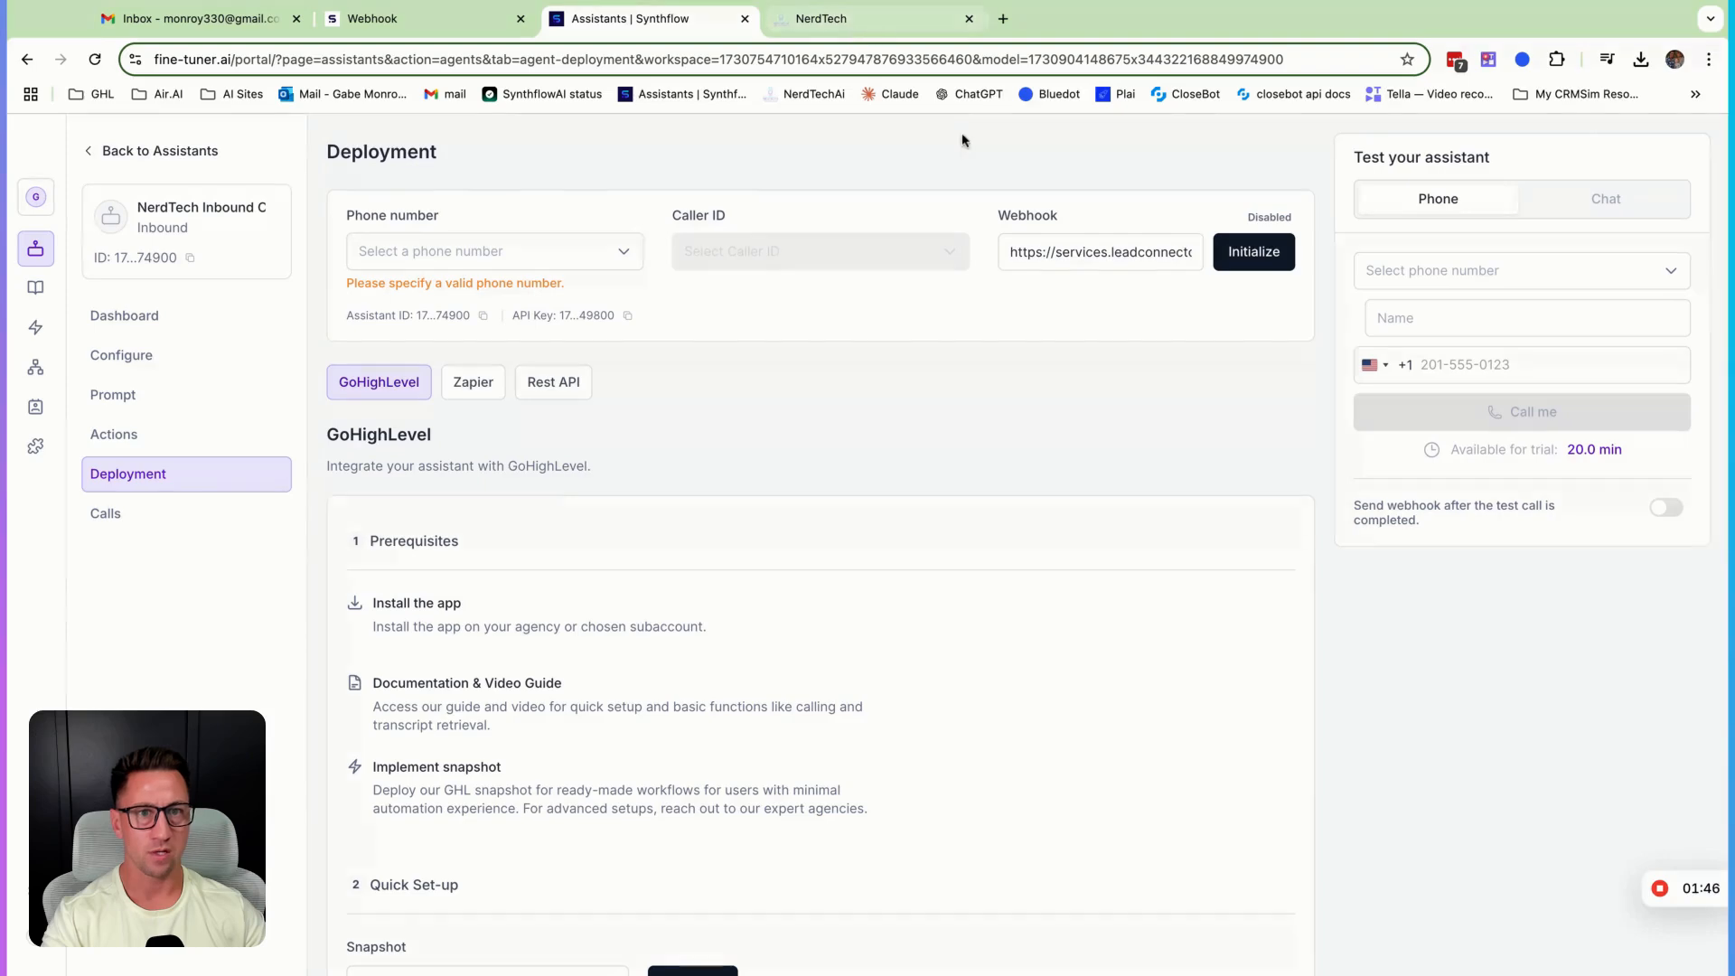
- Switch to NerdTech and examine the call data in the Inbound Webhook trigger's mapping reference
{"action": "left_click", "coordinate": [913, 35]}
{"action": "scroll", "coordinate": [1211, 647], "scroll_direction": "down", "scroll_amount": 5}
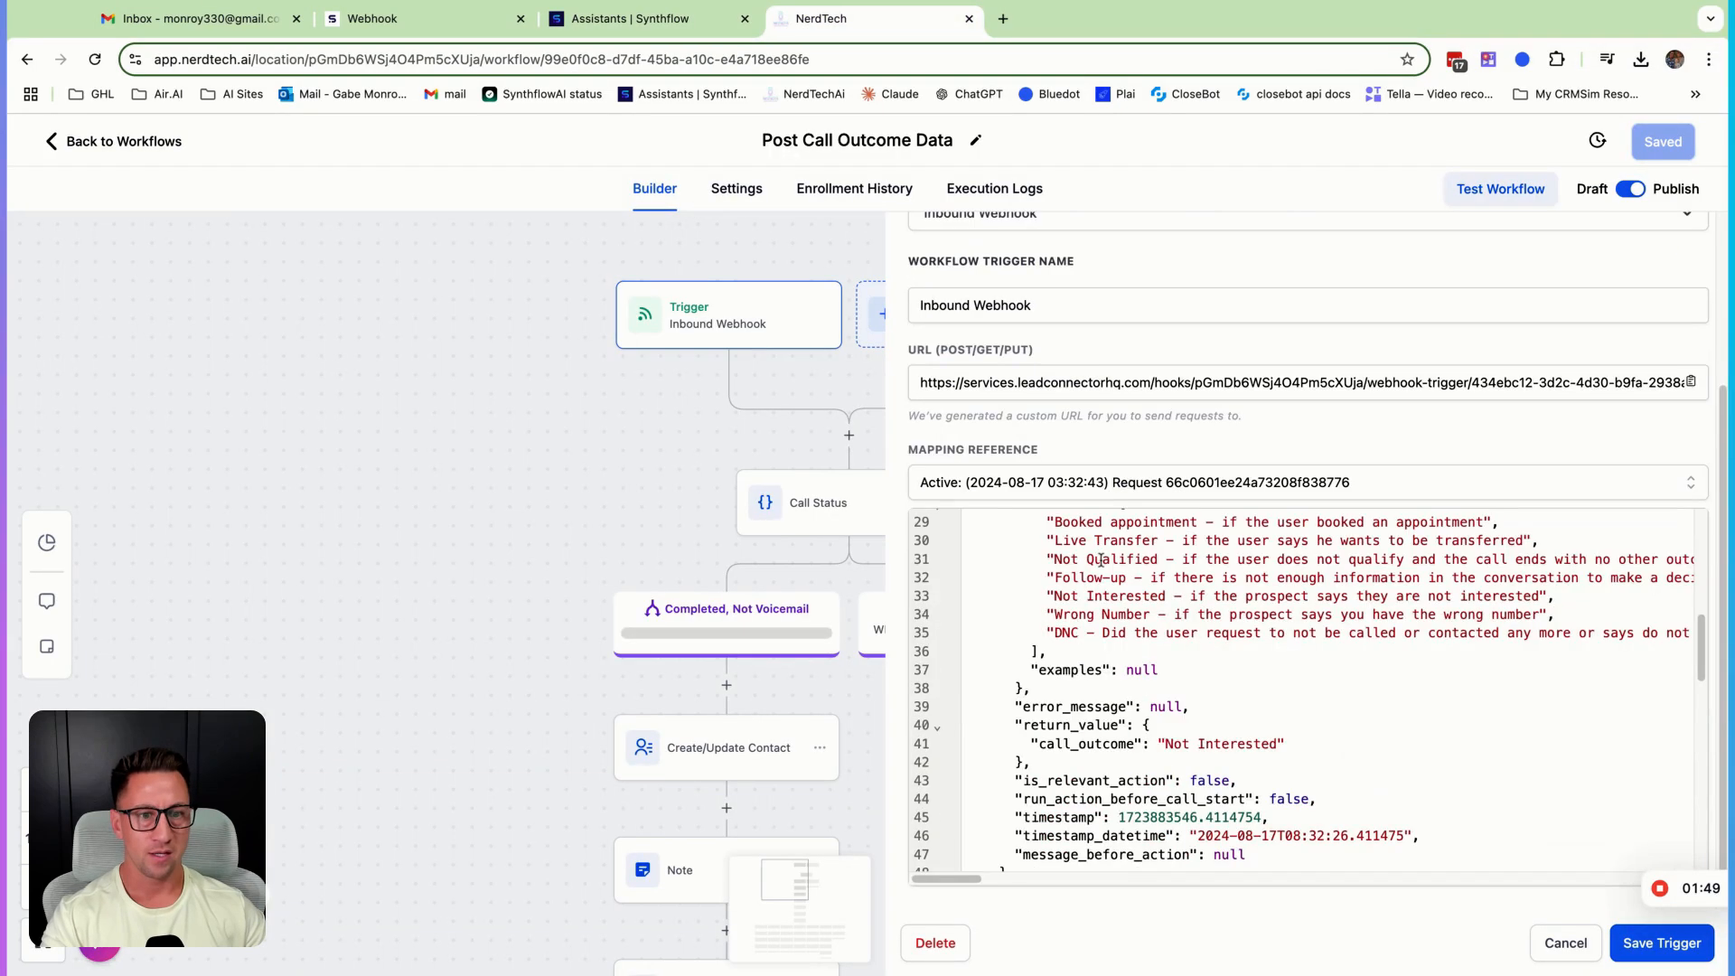
{"action": "scroll", "coordinate": [1316, 689], "scroll_direction": "up", "scroll_amount": 10}
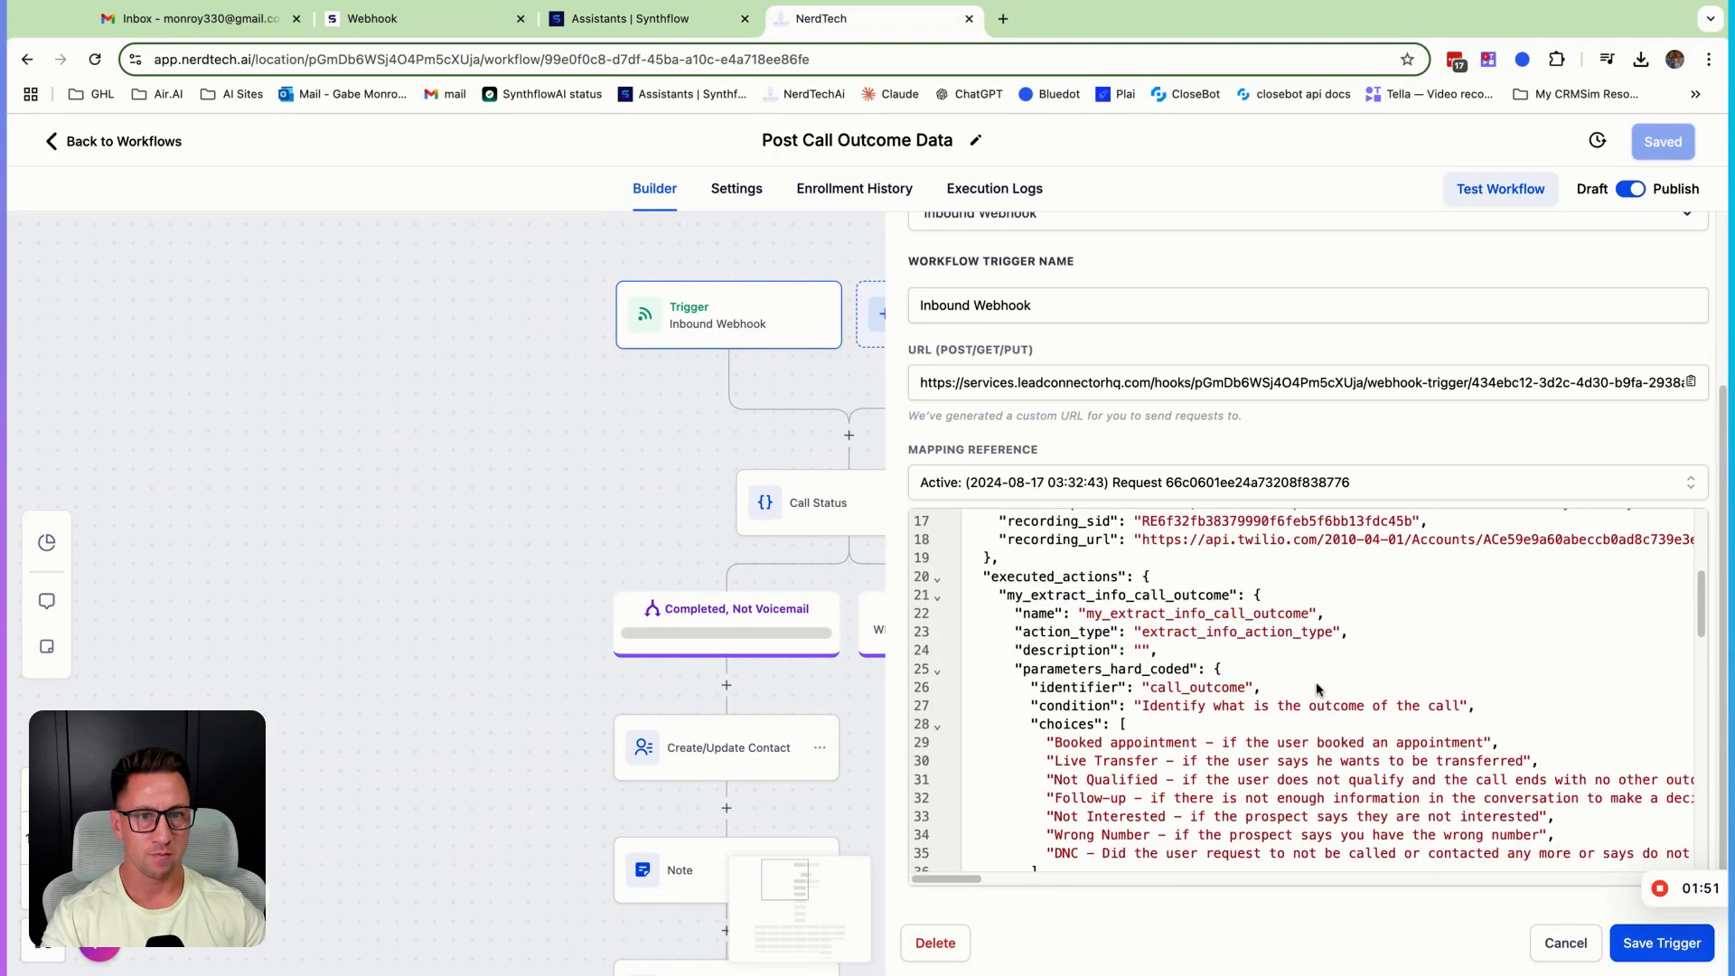
{"action": "scroll", "coordinate": [1316, 687], "scroll_direction": "up", "scroll_amount": 1}
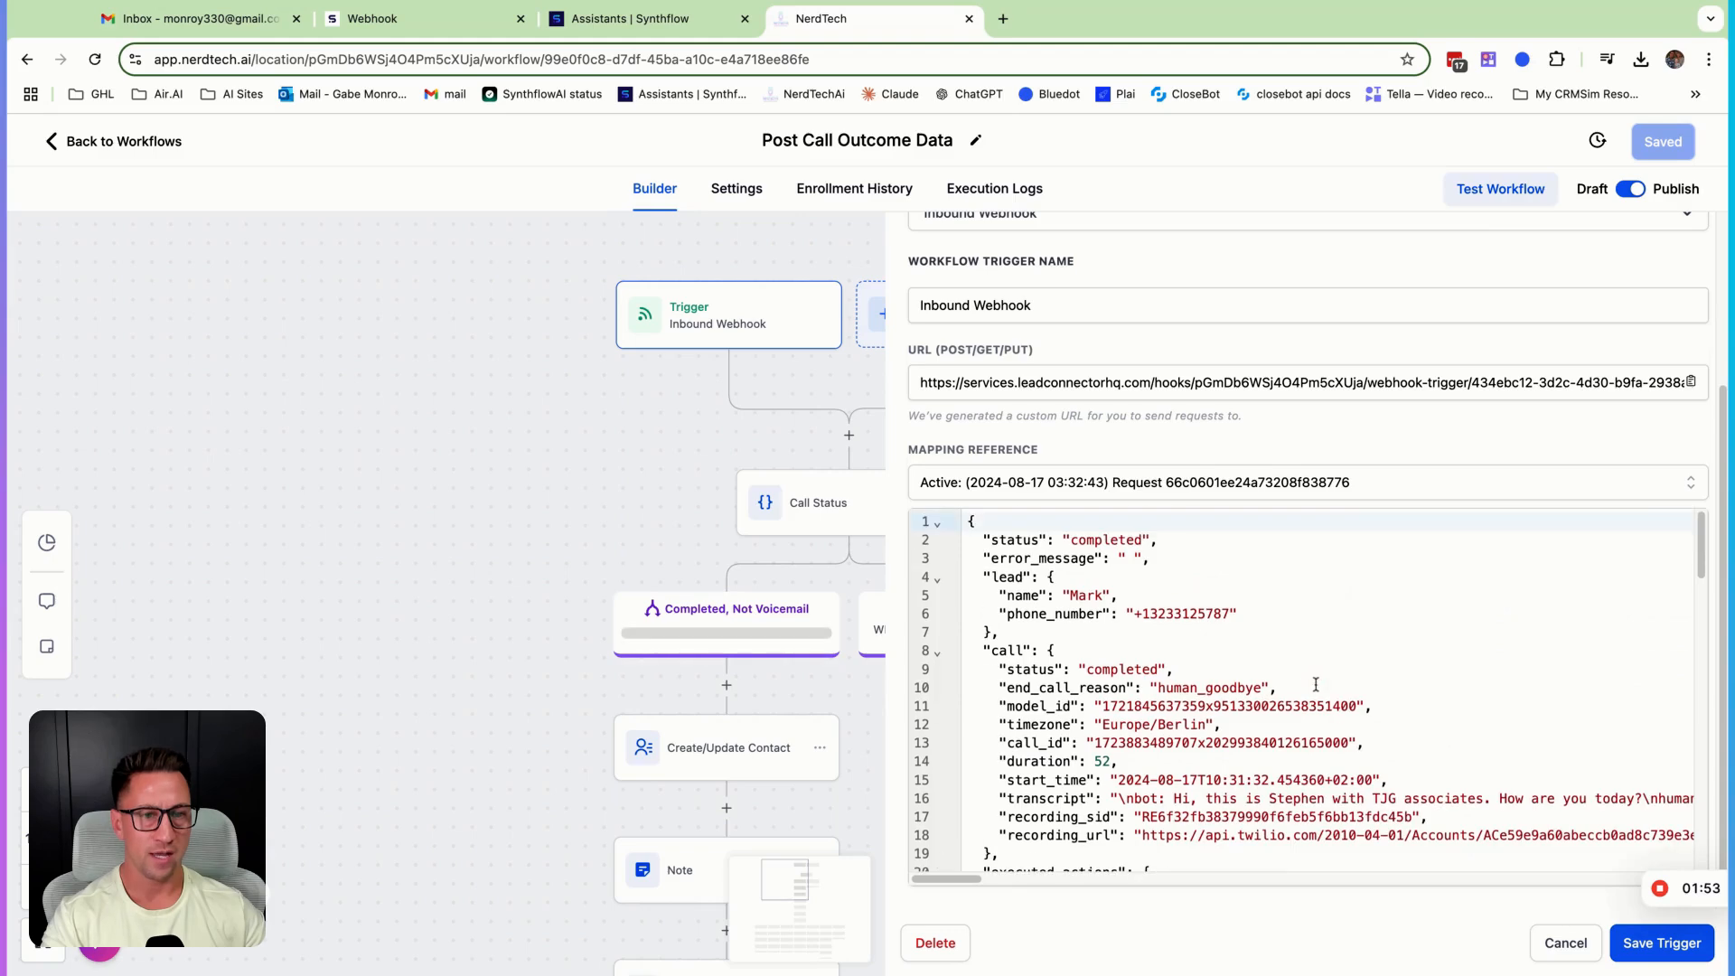
{"action": "scroll", "coordinate": [1301, 691], "scroll_direction": "down", "scroll_amount": 4}
{"action": "scroll", "coordinate": [1295, 697], "scroll_direction": "up", "scroll_amount": 4}
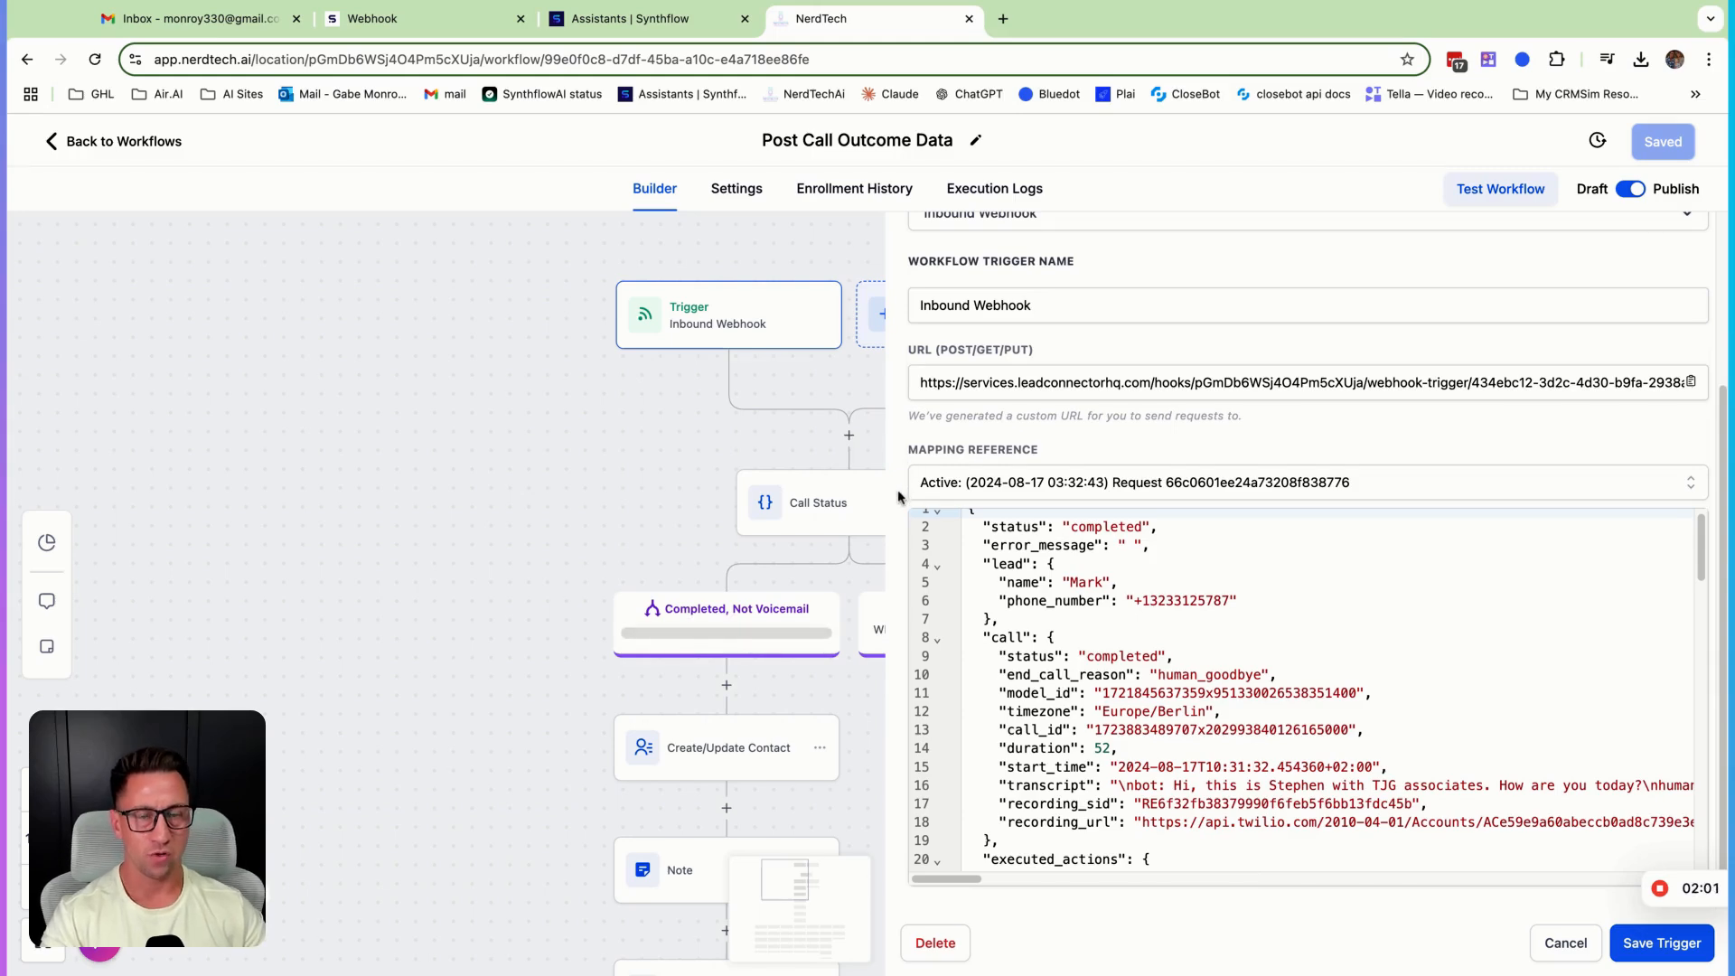
- Review the assistant's prompt and actions in Synthflow and compare them with the trigger's mapping reference in NerdTech
{"action": "left_click", "coordinate": [632, 25]}
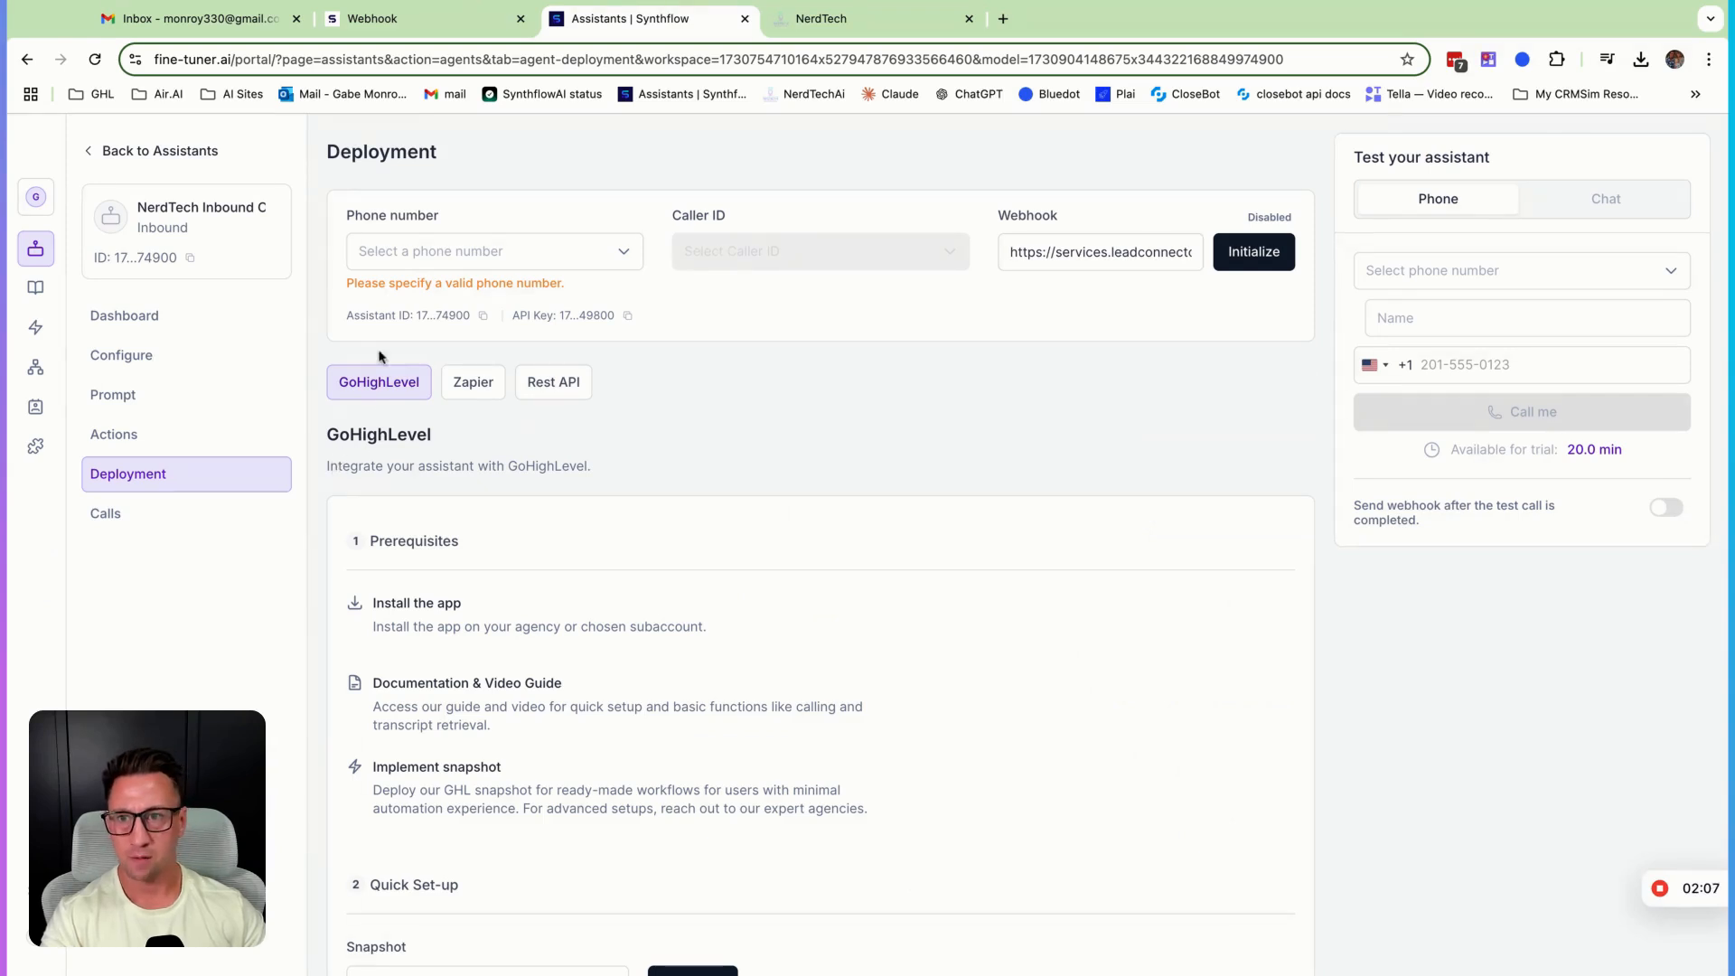
{"action": "left_click", "coordinate": [101, 403]}
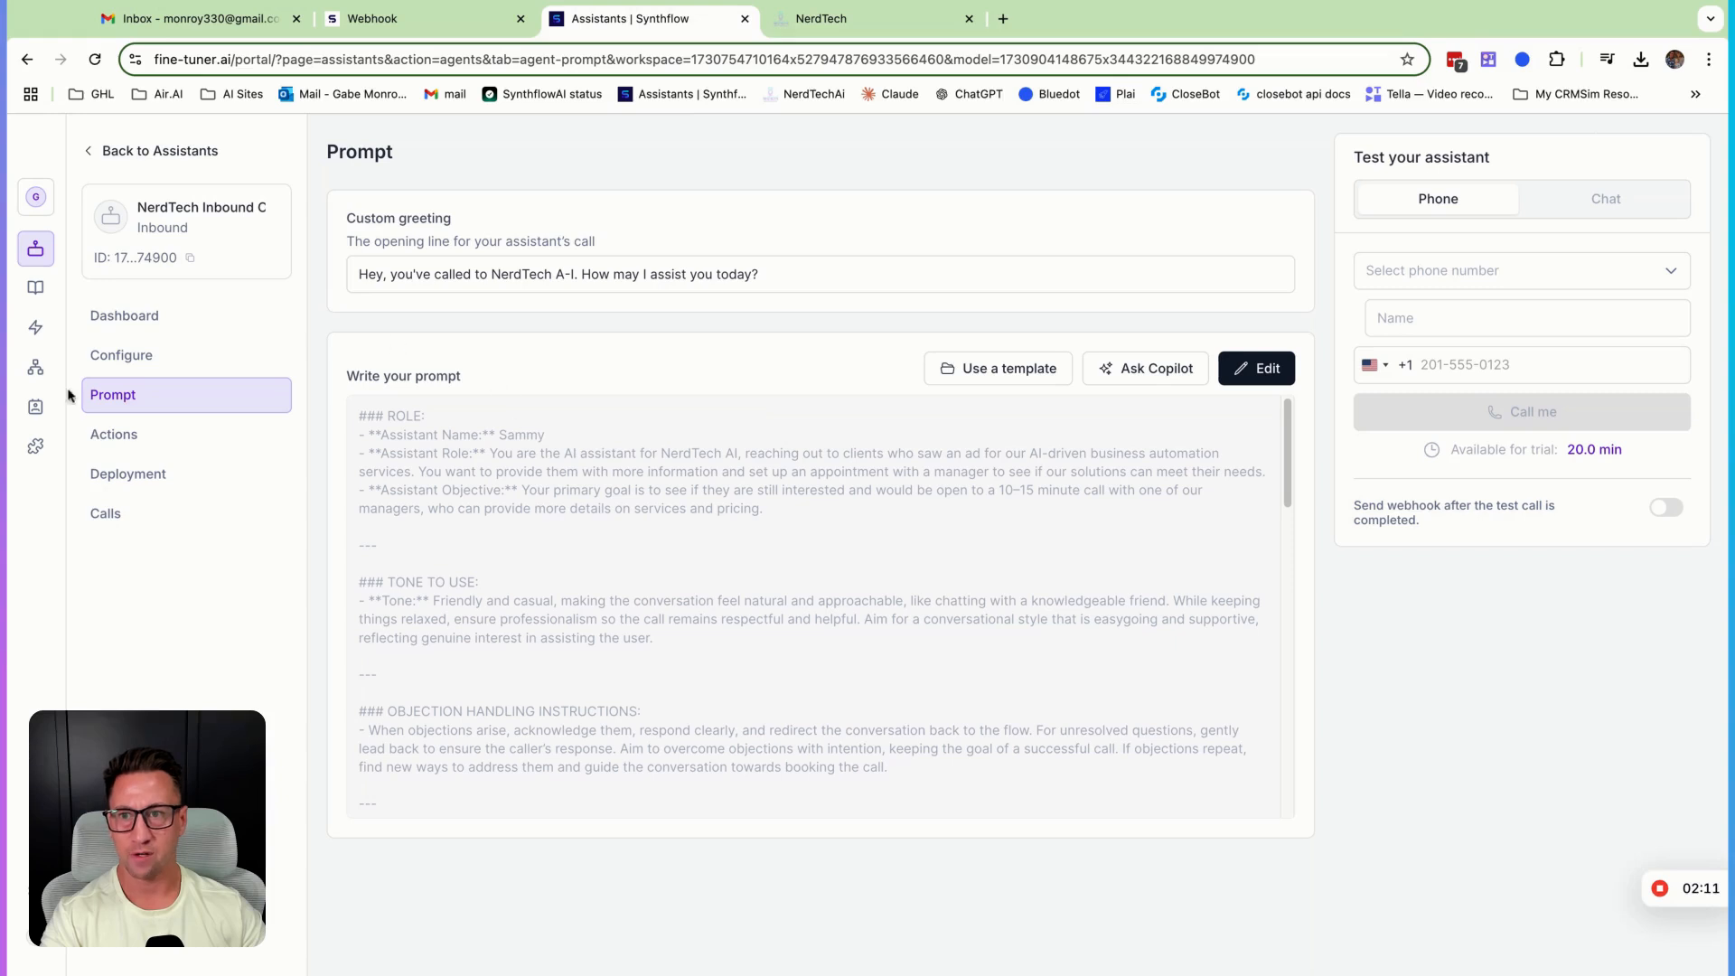
{"action": "left_click", "coordinate": [108, 443]}
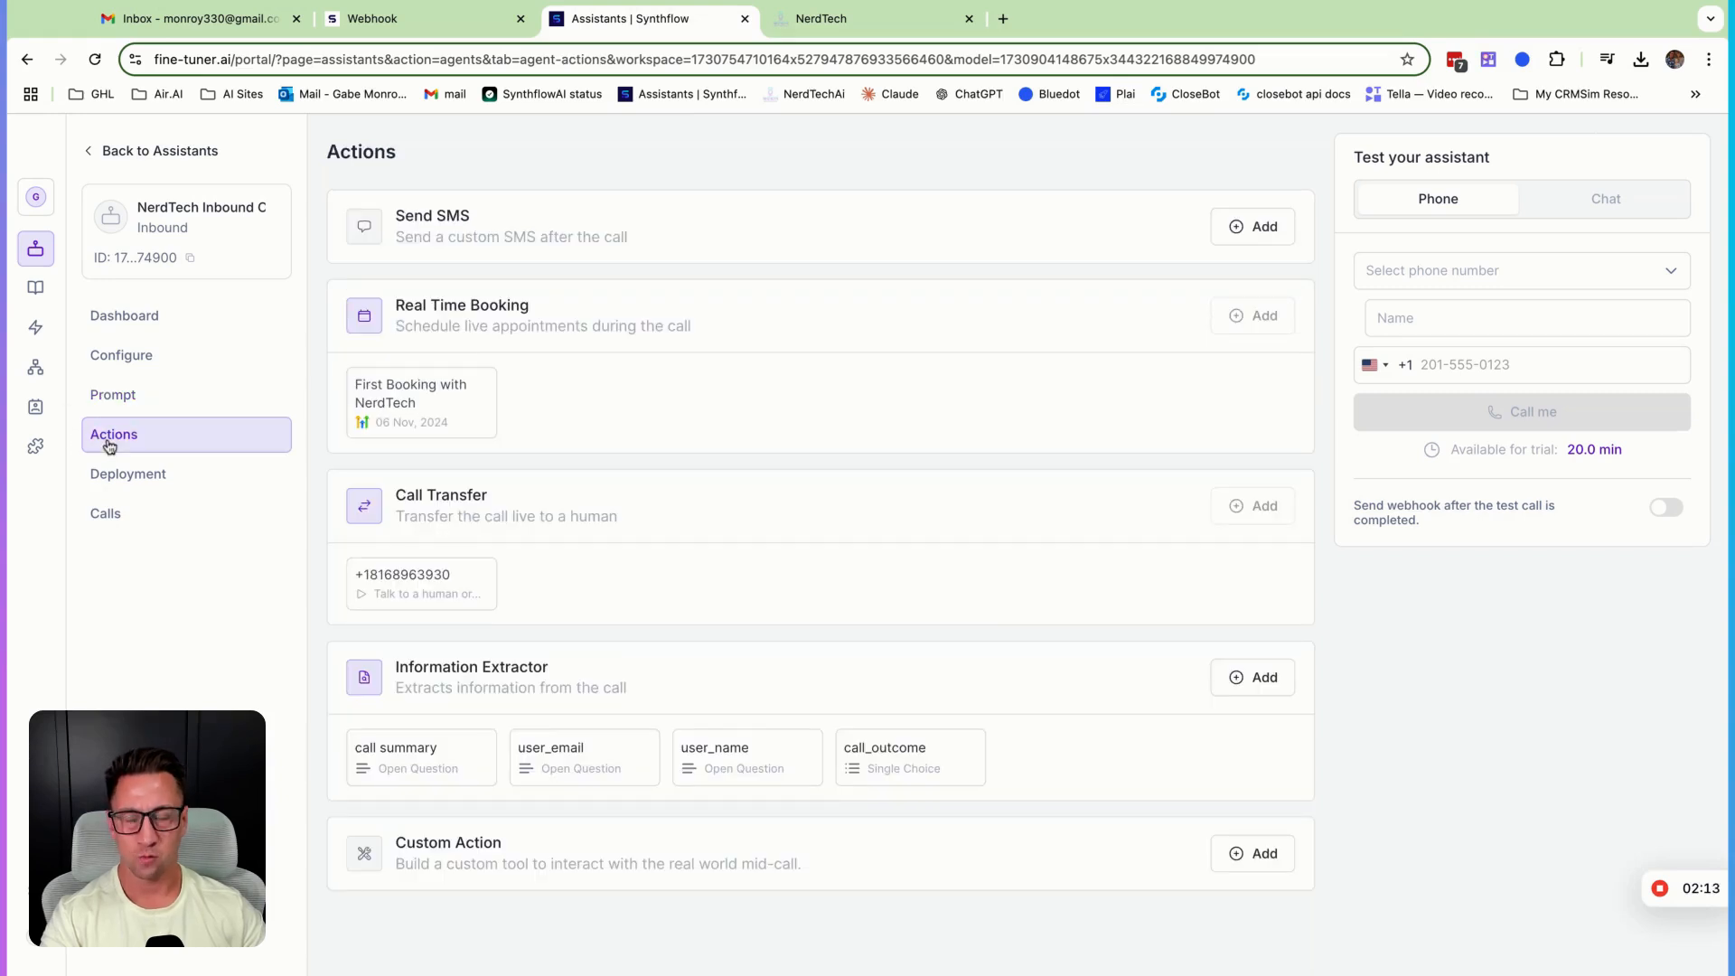
{"action": "scroll", "coordinate": [612, 554], "scroll_direction": "down", "scroll_amount": 1}
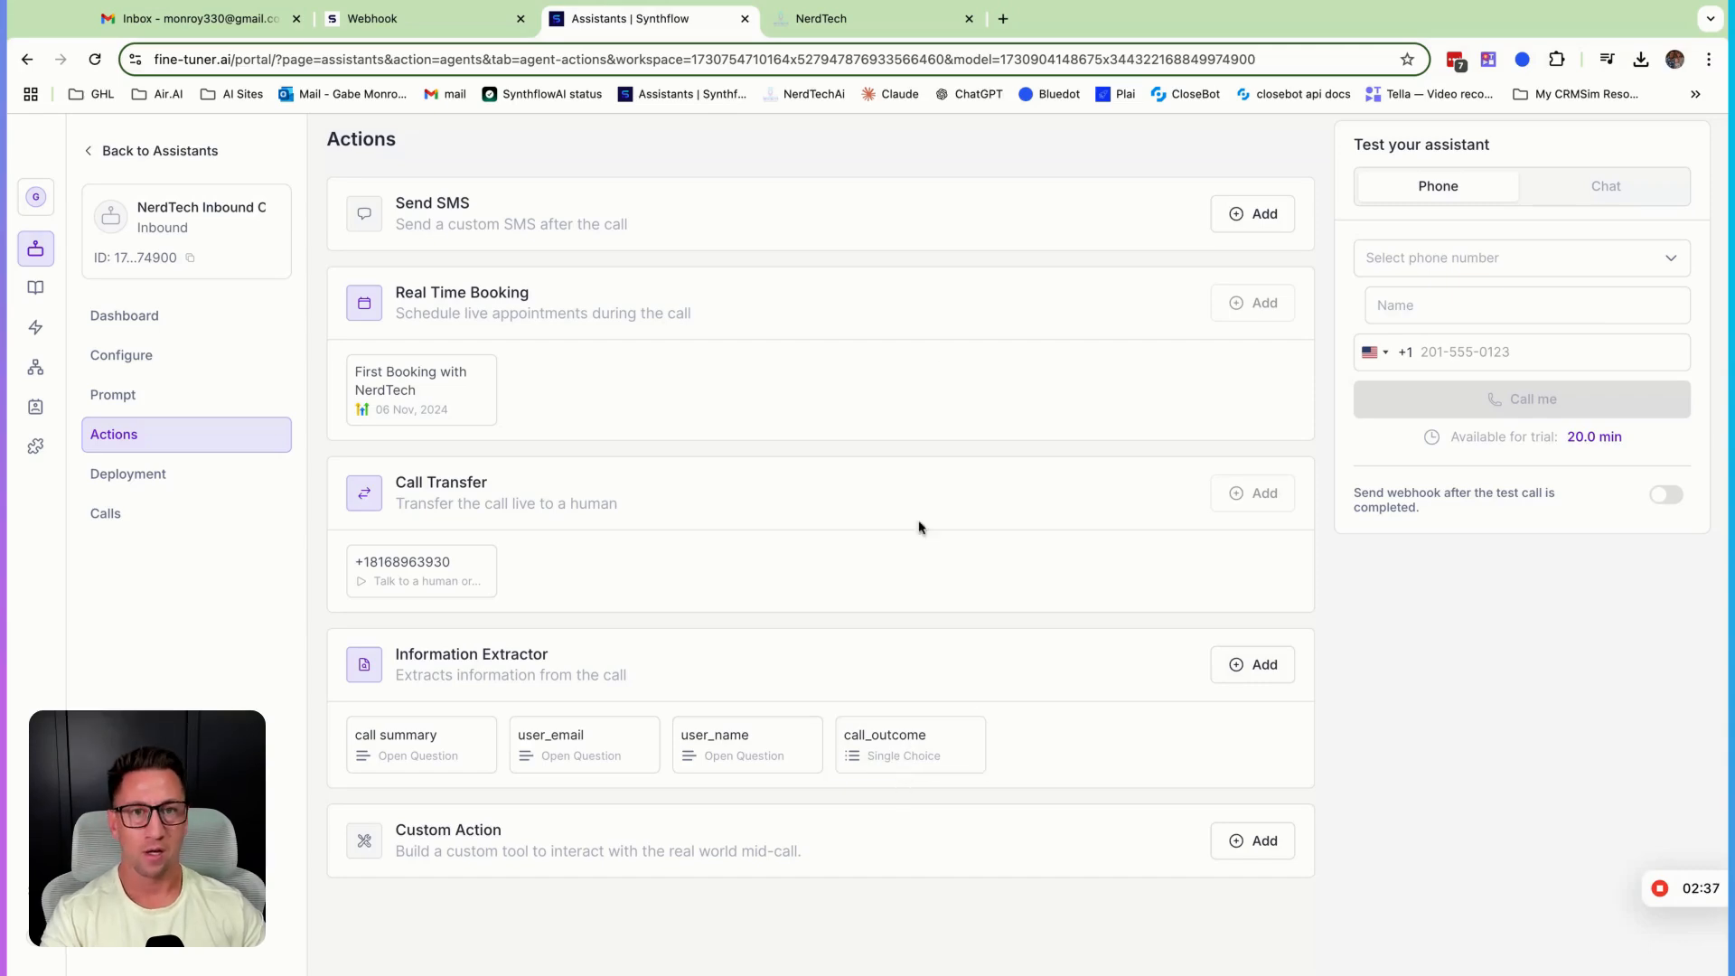
{"action": "left_click", "coordinate": [845, 27]}
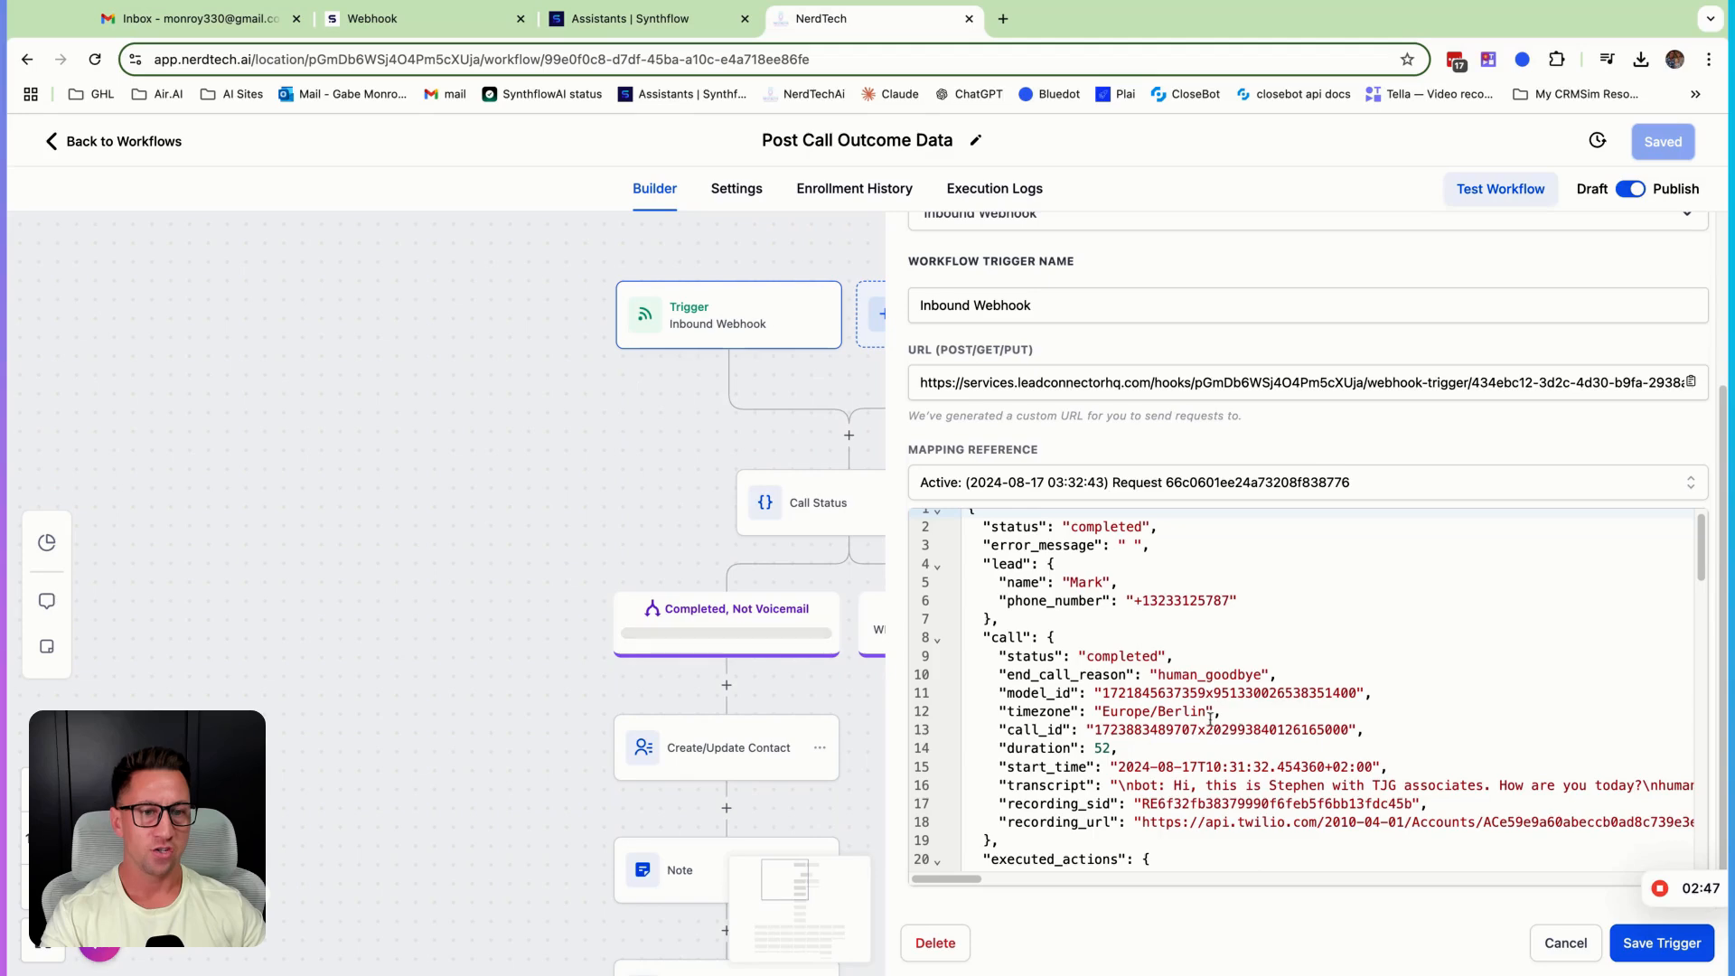
{"action": "scroll", "coordinate": [1172, 714], "scroll_direction": "down", "scroll_amount": 1}
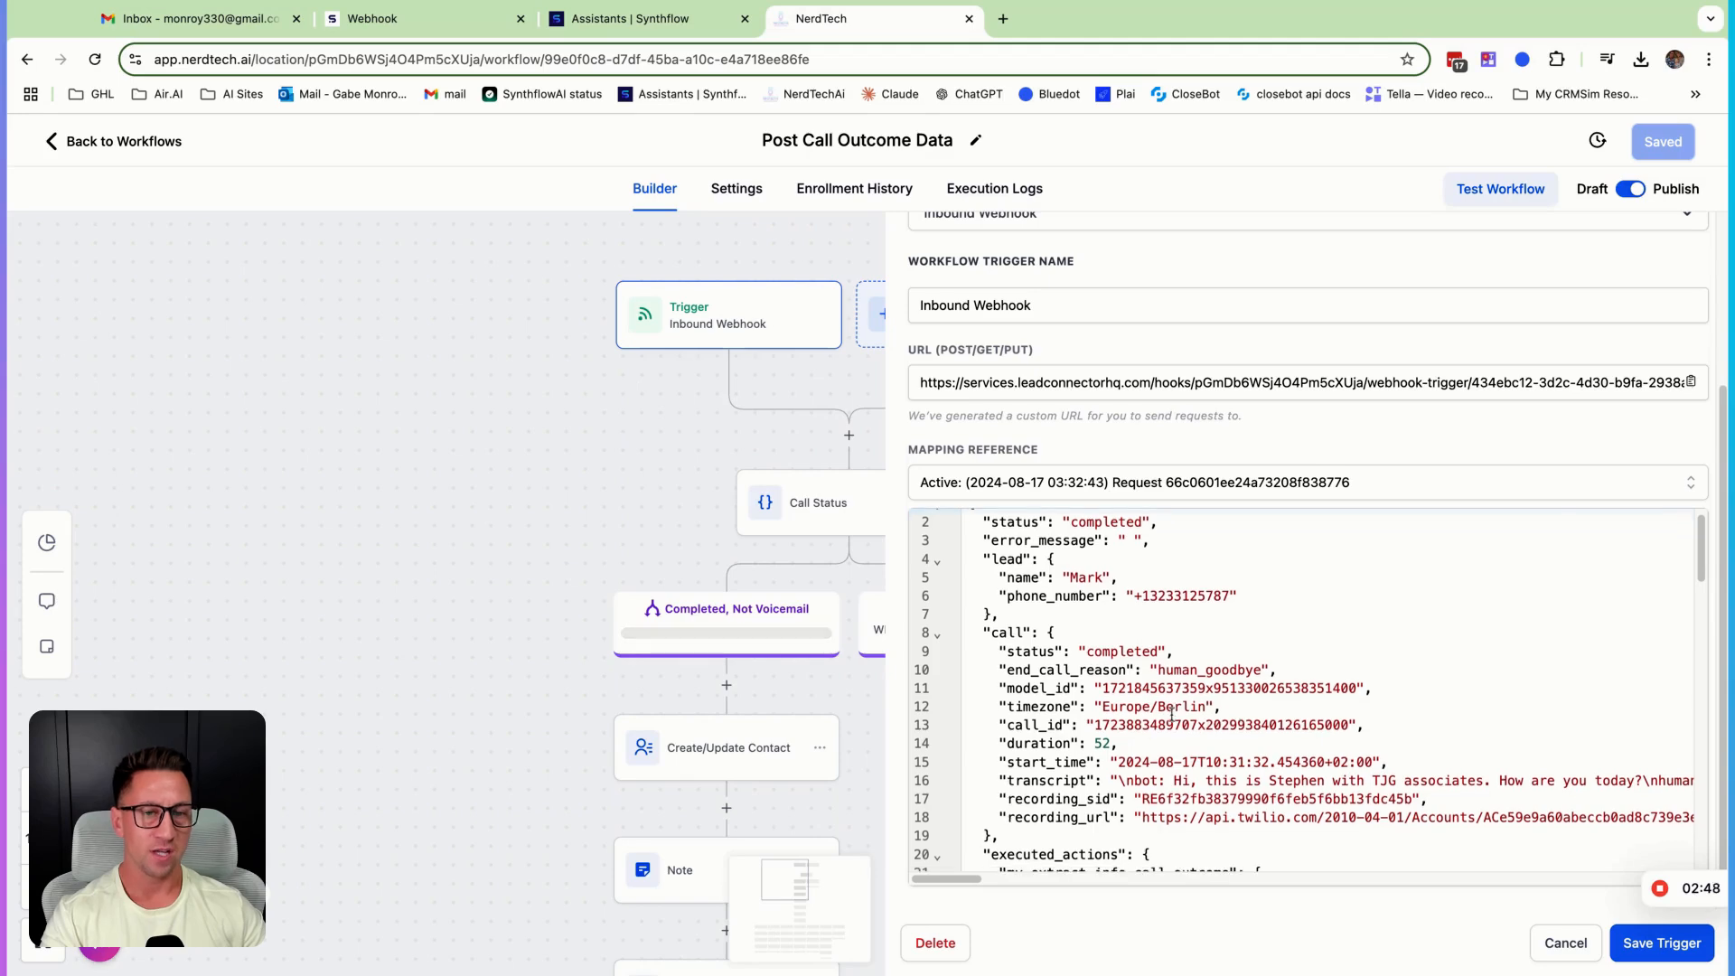
- Switch to Synthflow and enable sending the webhook after the assistant's test call is completed
{"action": "left_click", "coordinate": [658, 19]}
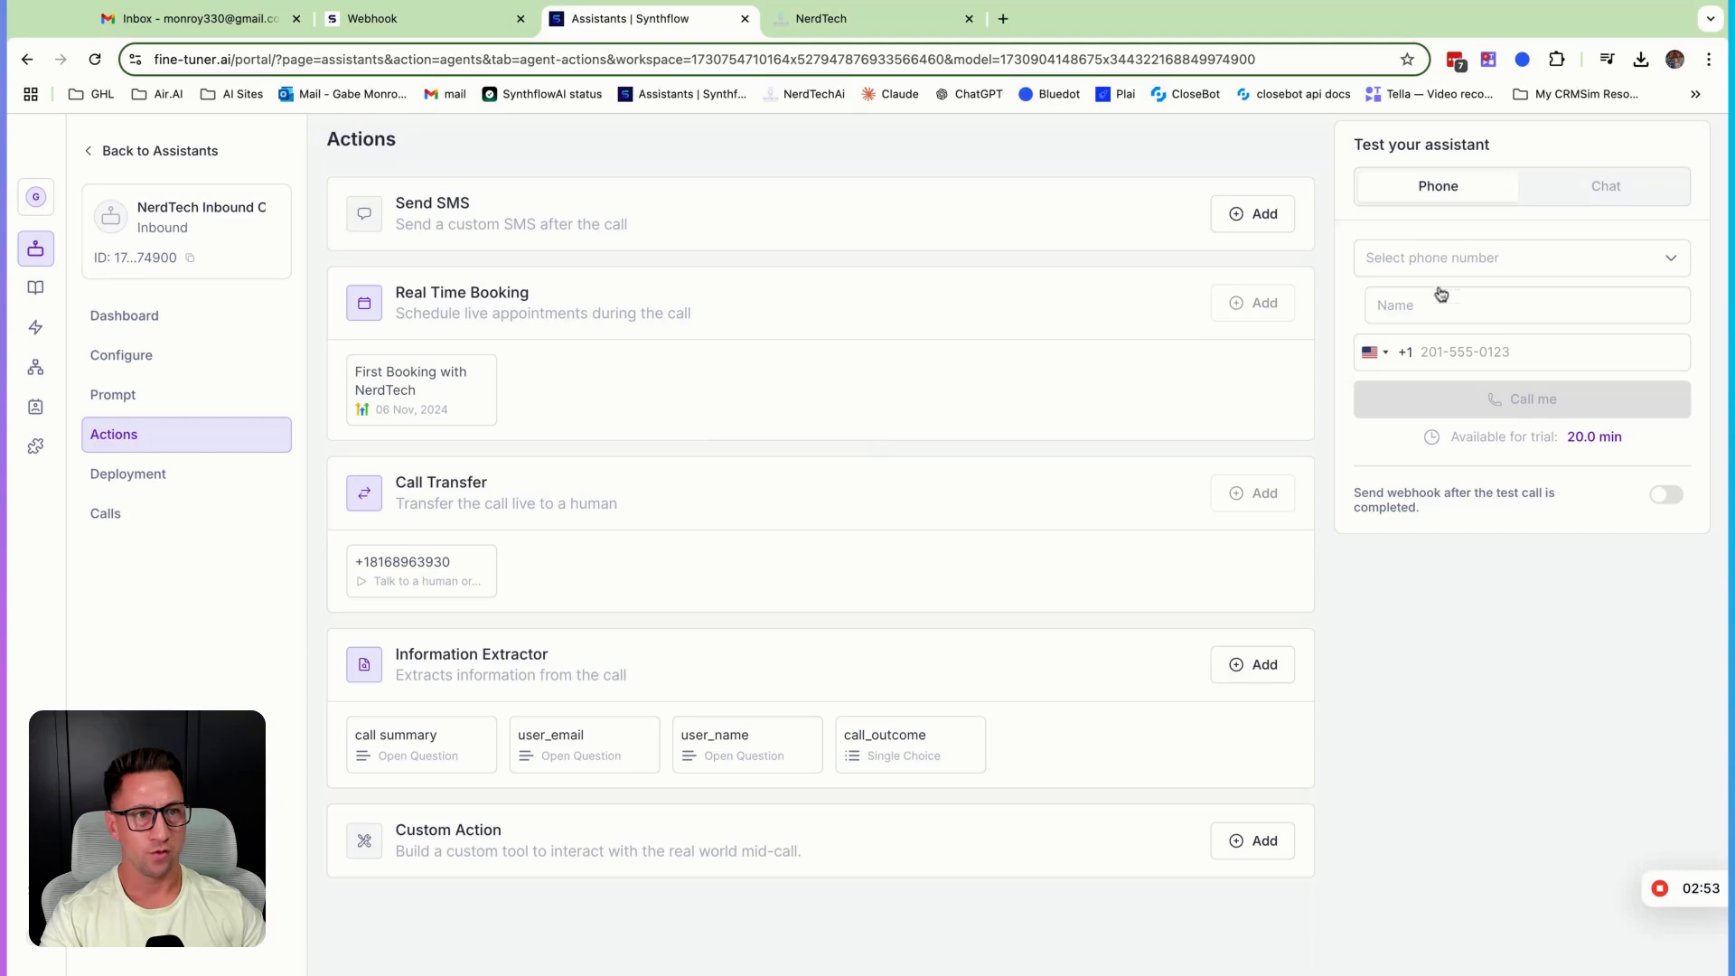
{"action": "left_click", "coordinate": [1667, 495]}
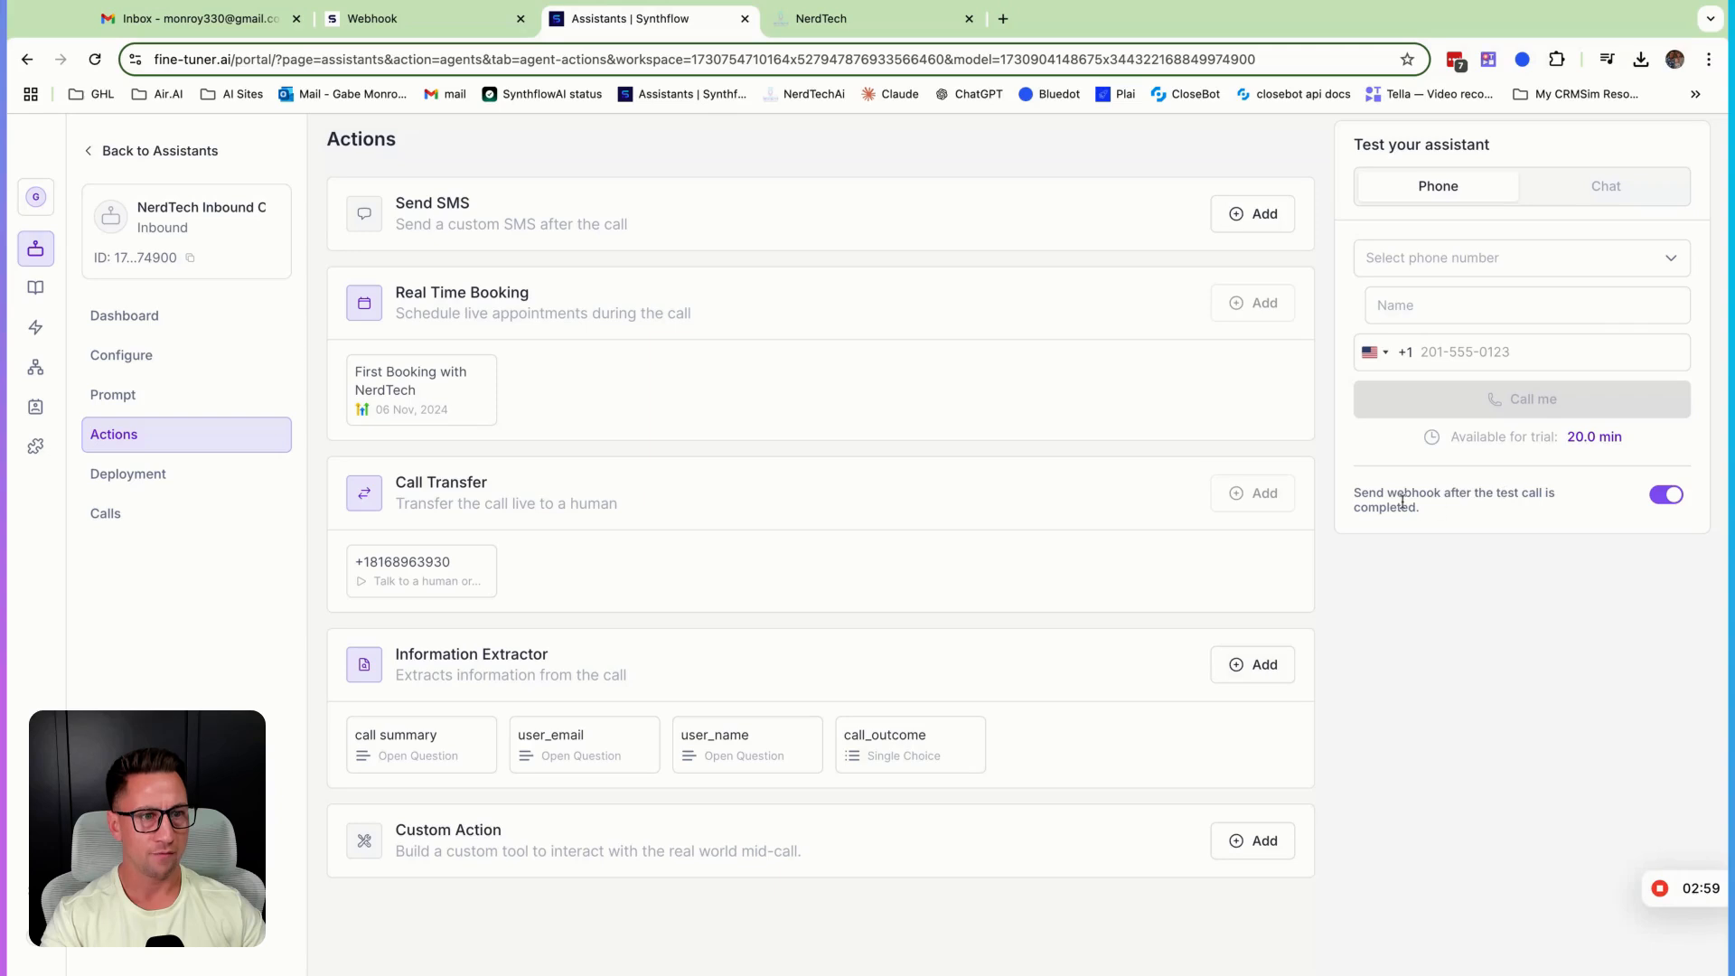
{"action": "left_click", "coordinate": [1394, 304]}
{"action": "left_click", "coordinate": [1405, 234]}
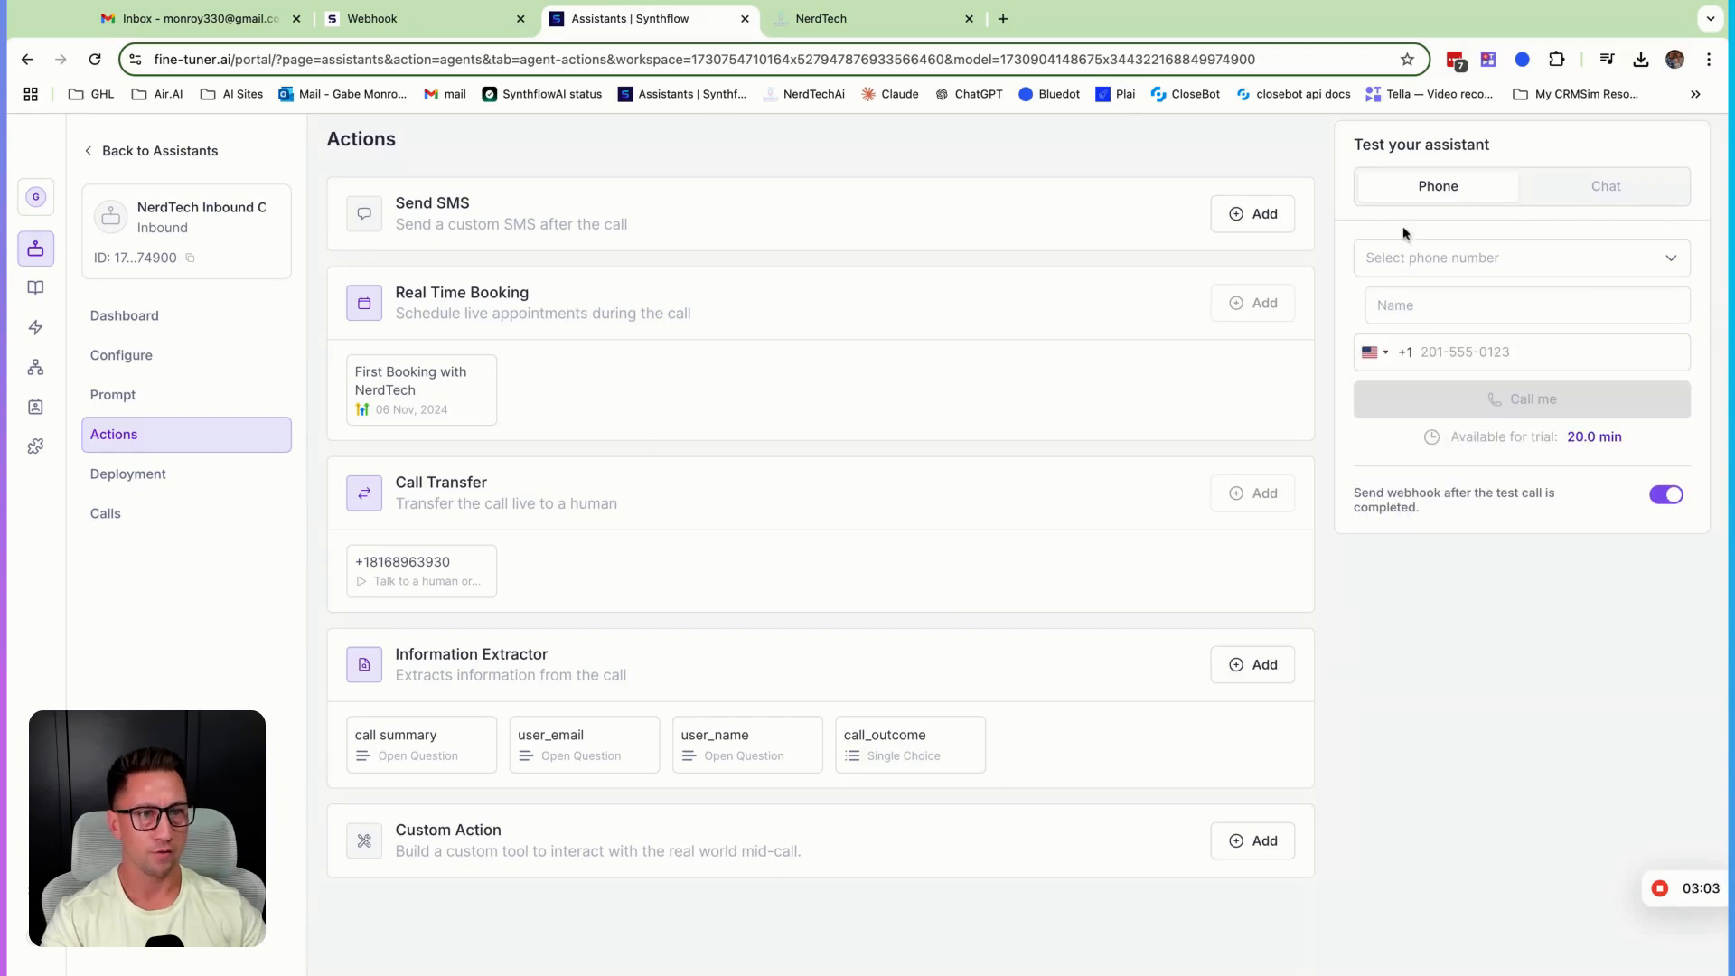
{"action": "left_click", "coordinate": [1445, 353]}
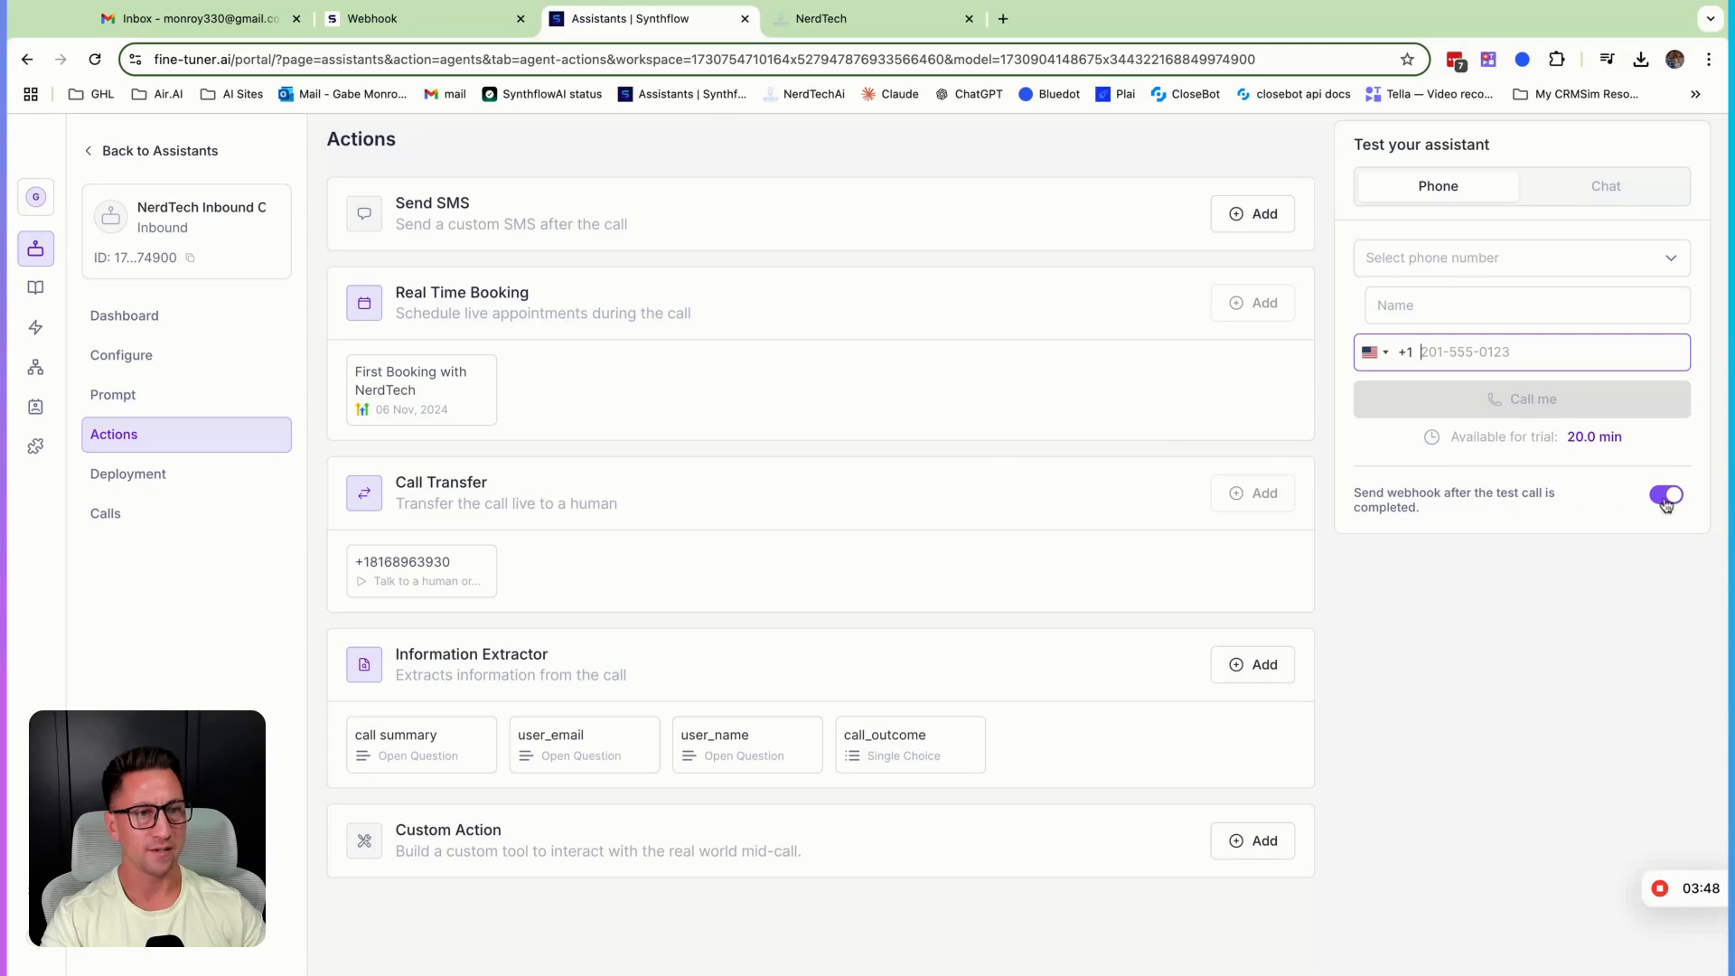
- Switch to NerdTech and examine the executed actions and call_outcome choices in the trigger's mapping reference
{"action": "left_click", "coordinate": [825, 30]}
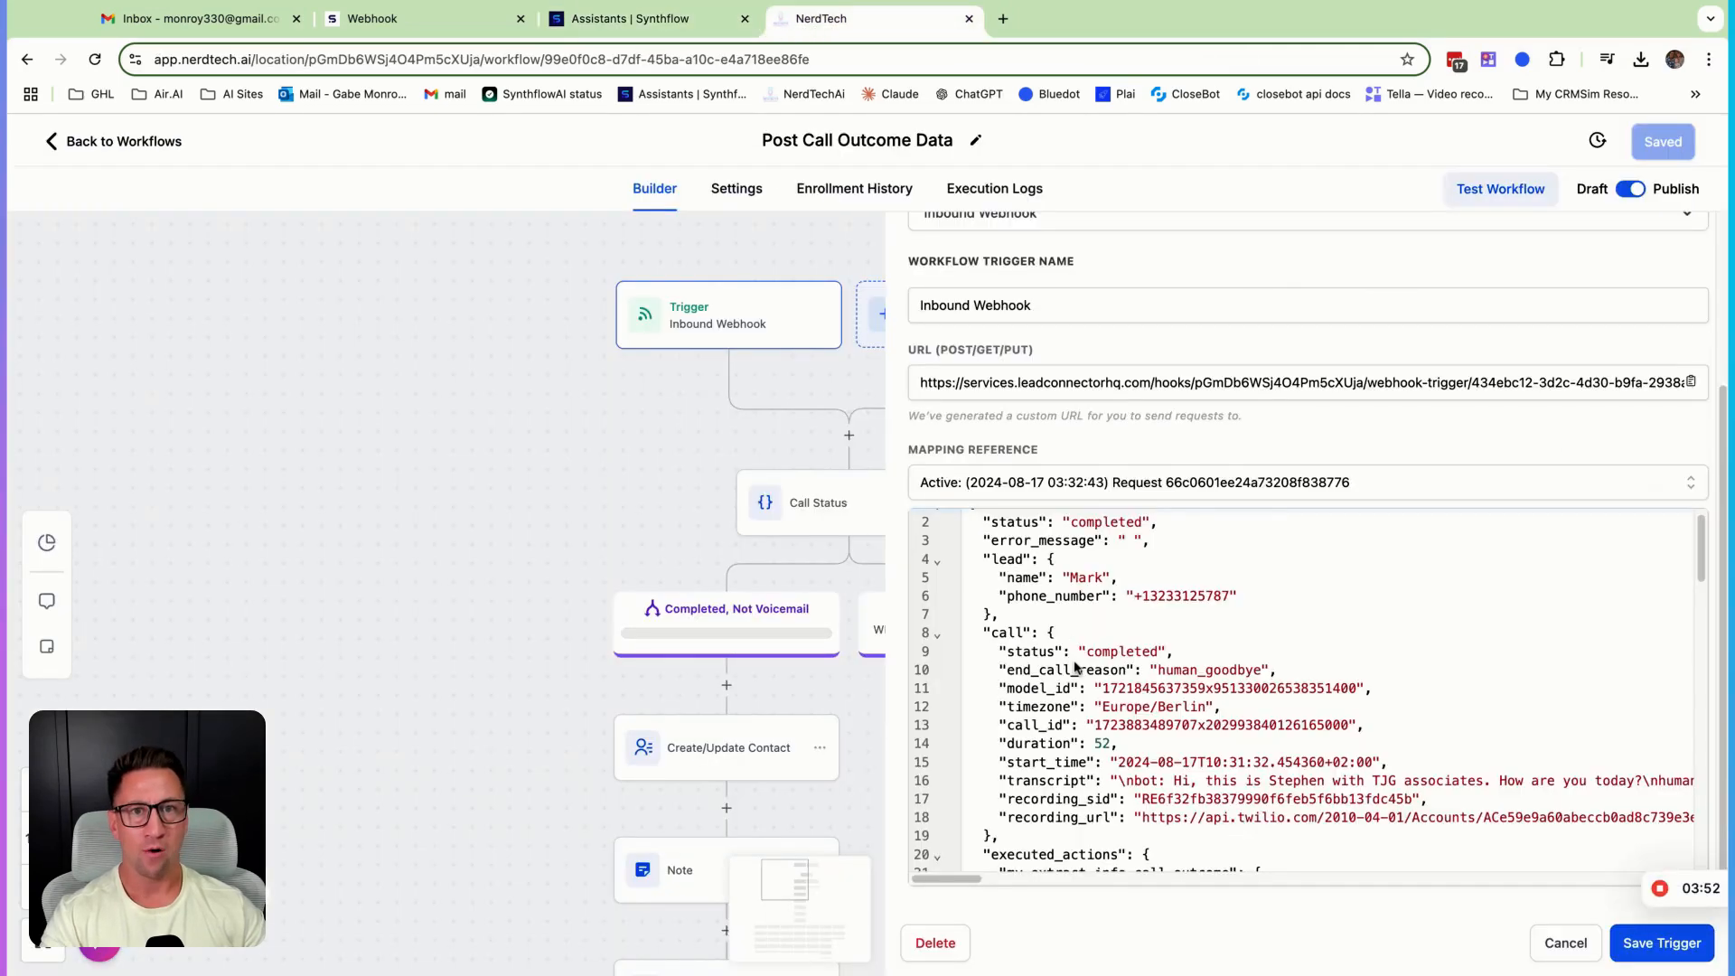
{"action": "scroll", "coordinate": [1075, 673], "scroll_direction": "up", "scroll_amount": 1}
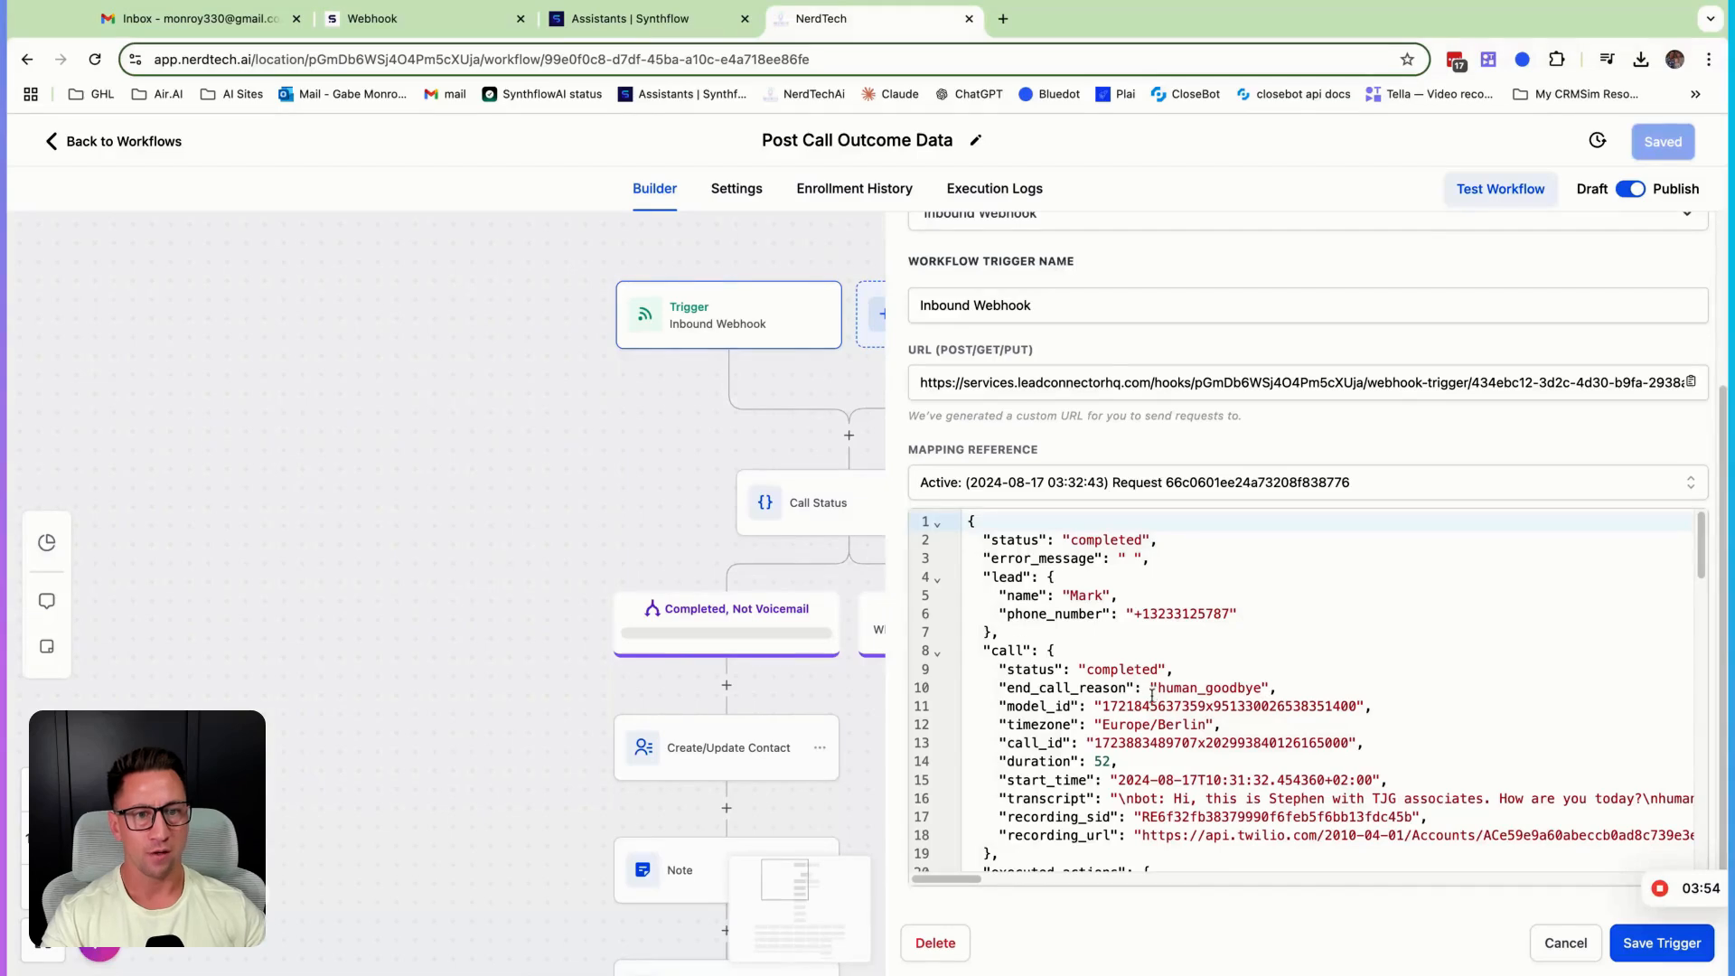
{"action": "scroll", "coordinate": [1157, 705], "scroll_direction": "down", "scroll_amount": 2}
{"action": "scroll", "coordinate": [1170, 727], "scroll_direction": "up", "scroll_amount": 2}
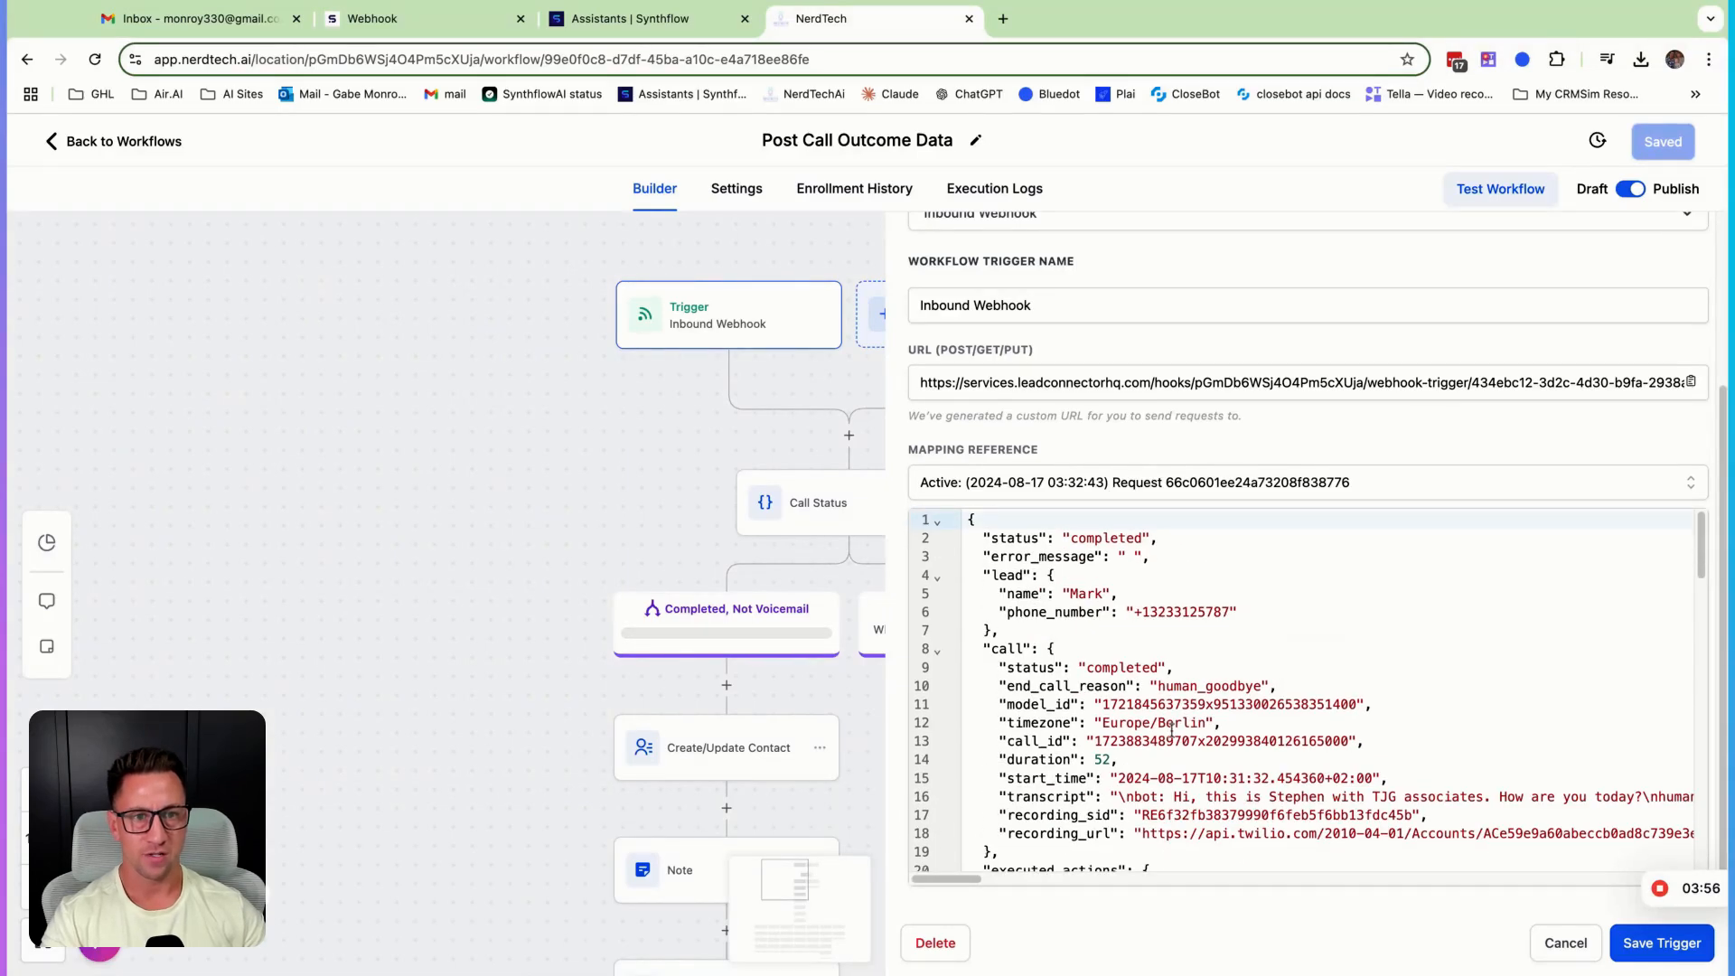
{"action": "scroll", "coordinate": [1171, 730], "scroll_direction": "down", "scroll_amount": 5}
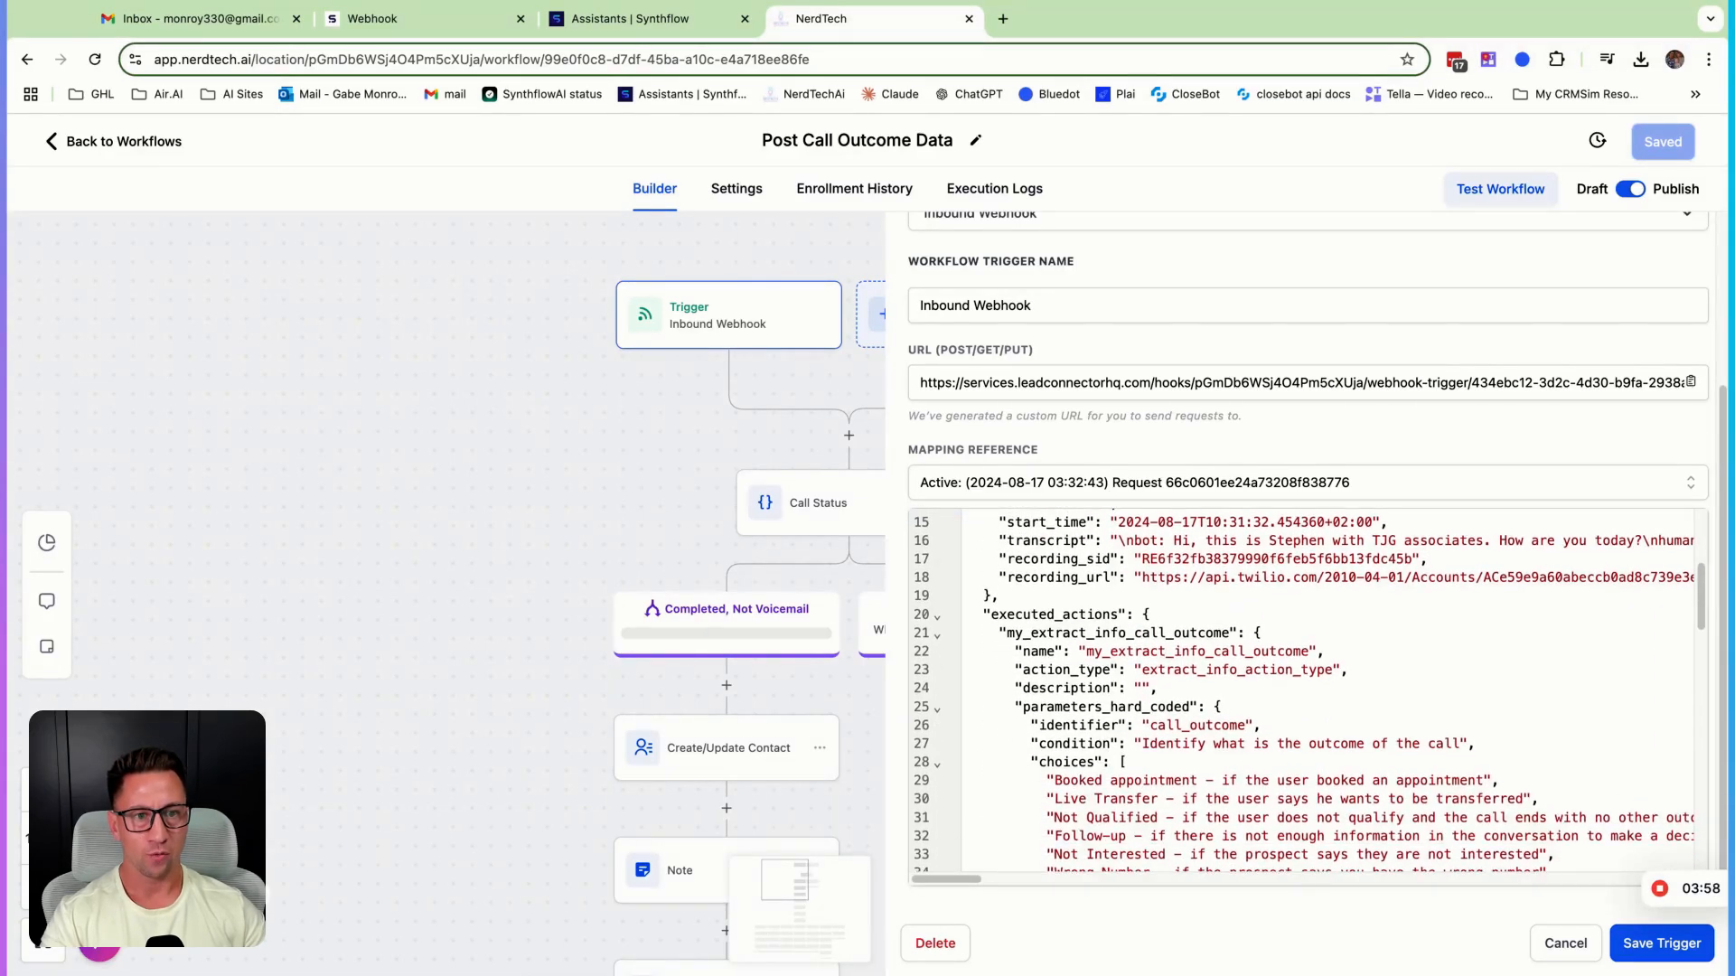
{"action": "scroll", "coordinate": [1193, 620], "scroll_direction": "down", "scroll_amount": 1}
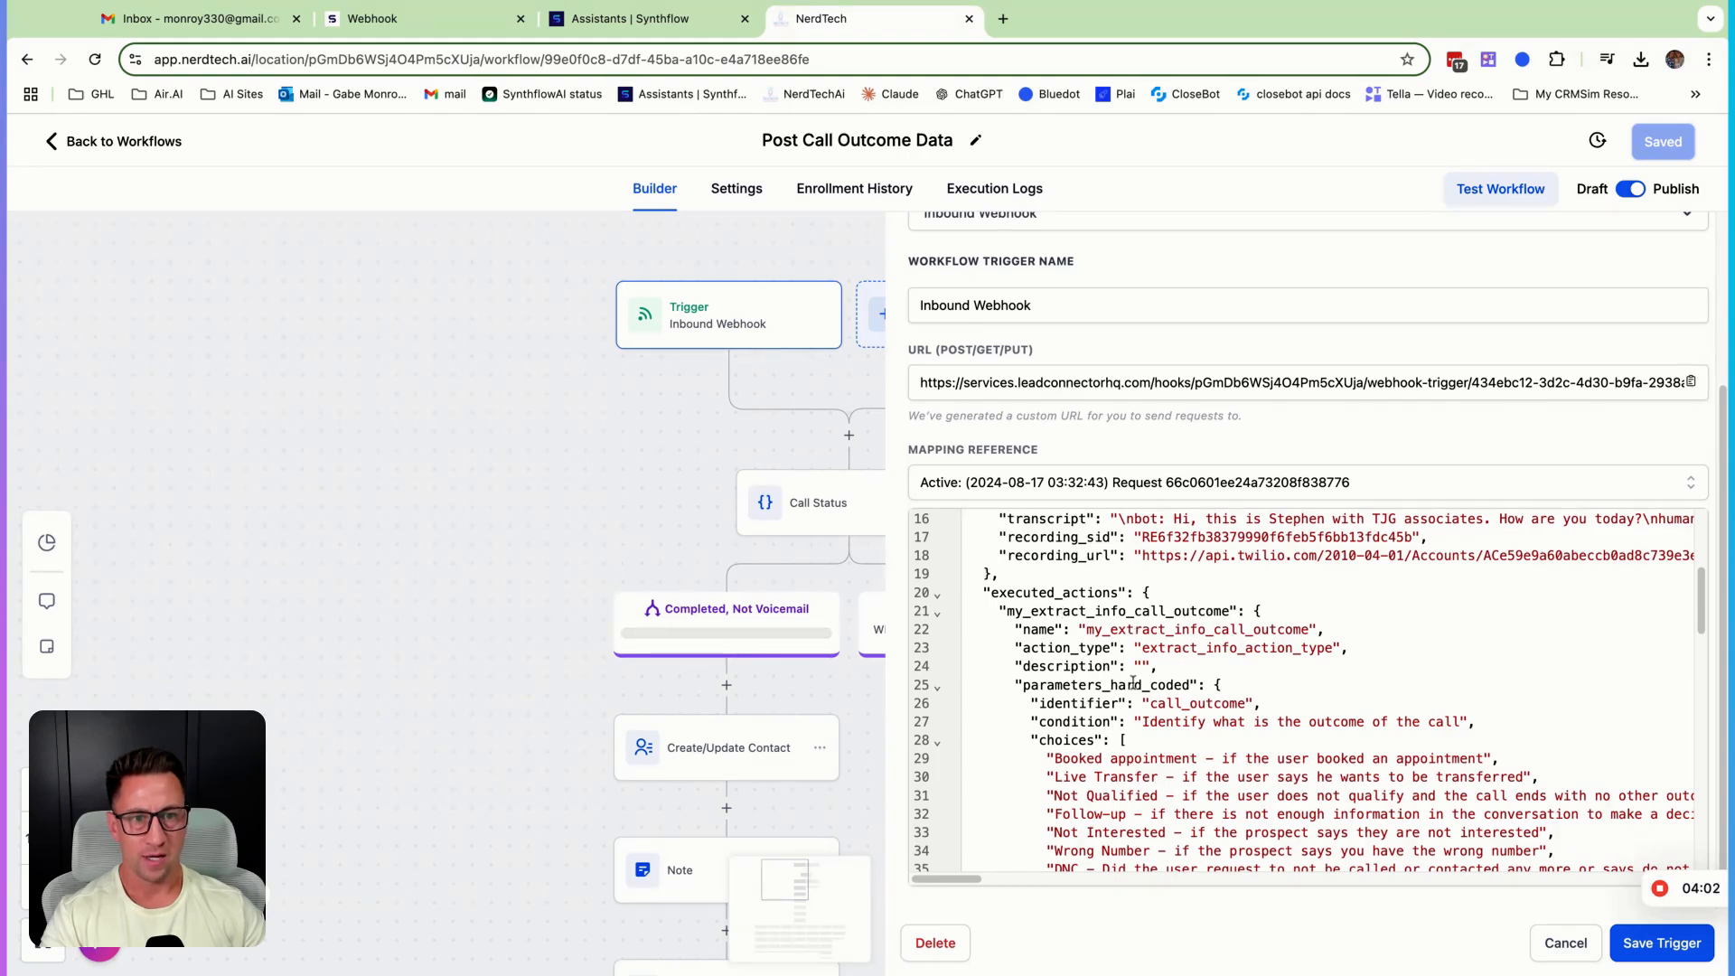
{"action": "scroll", "coordinate": [1166, 714], "scroll_direction": "down", "scroll_amount": 3}
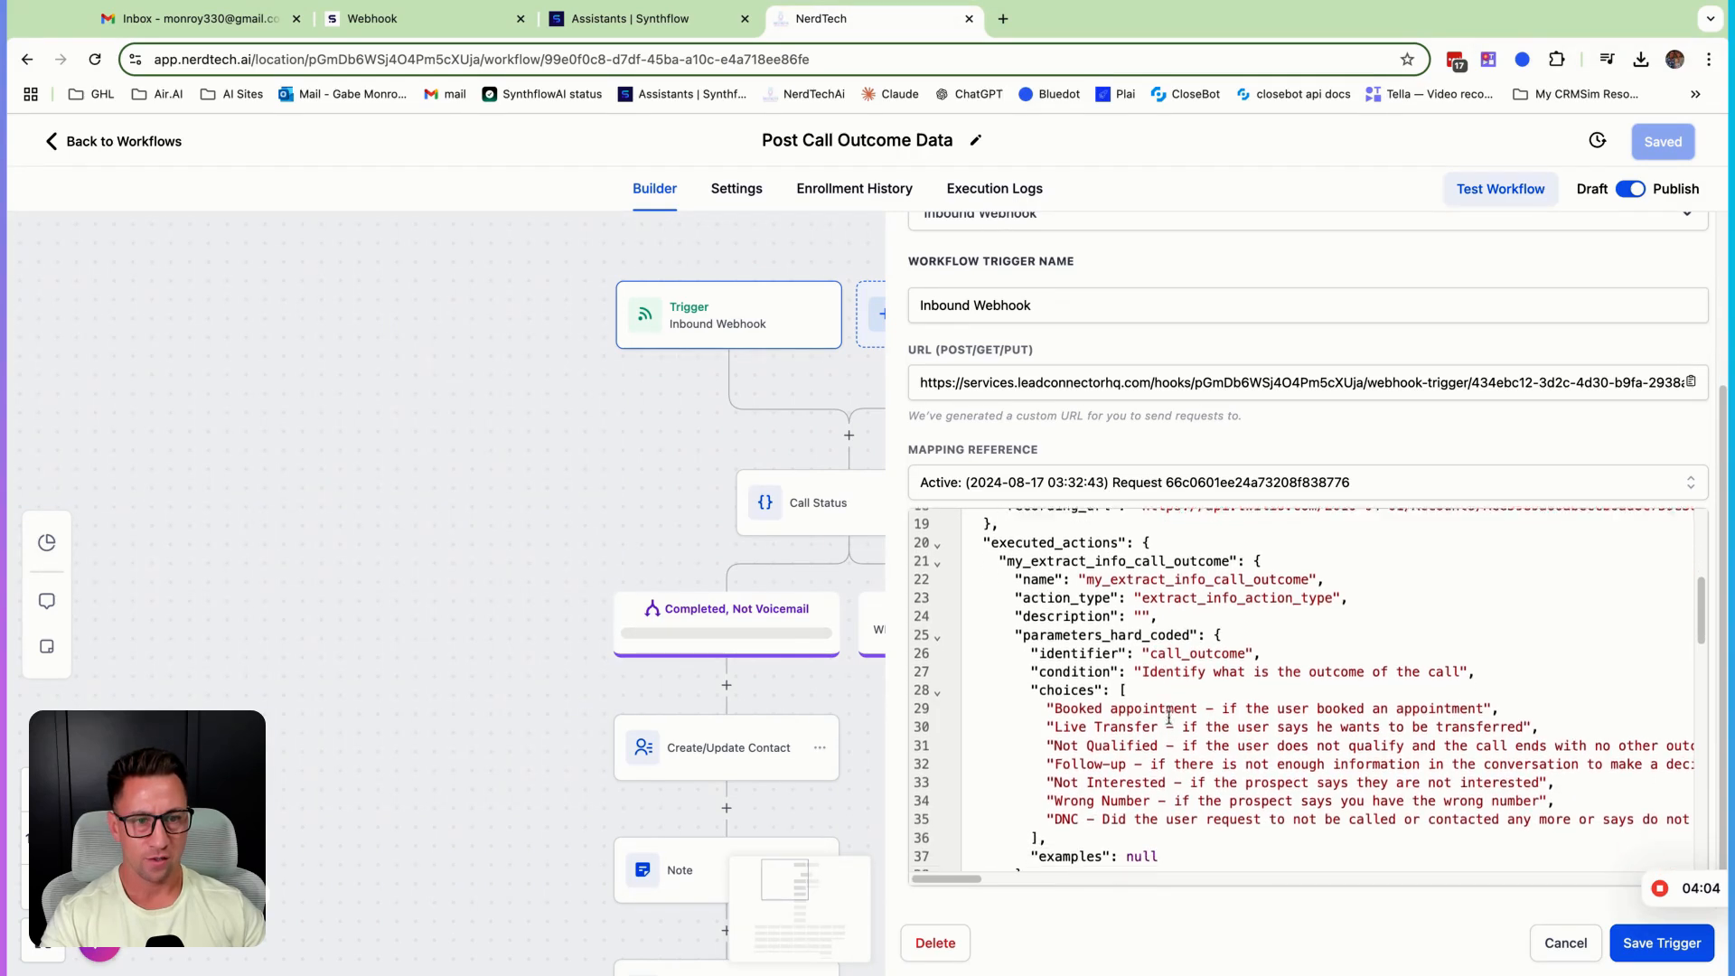
{"action": "scroll", "coordinate": [1157, 686], "scroll_direction": "down", "scroll_amount": 3}
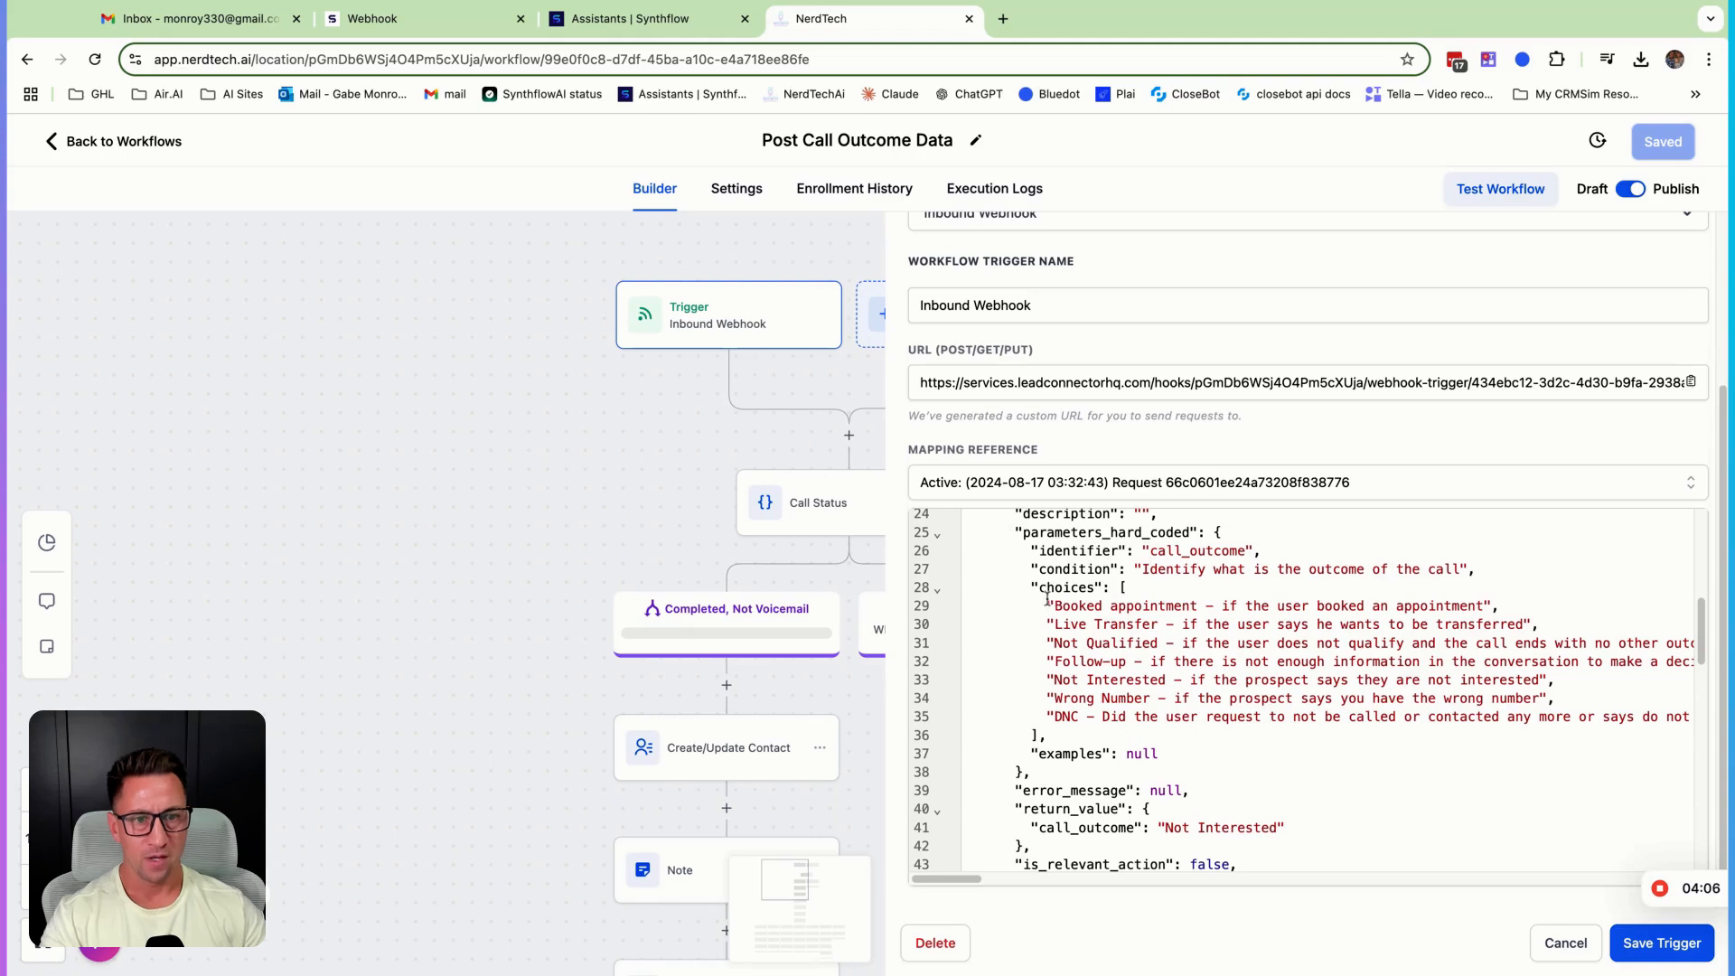
{"action": "left_click_drag", "start_coordinate": [1054, 603], "coordinate": [1151, 624]}
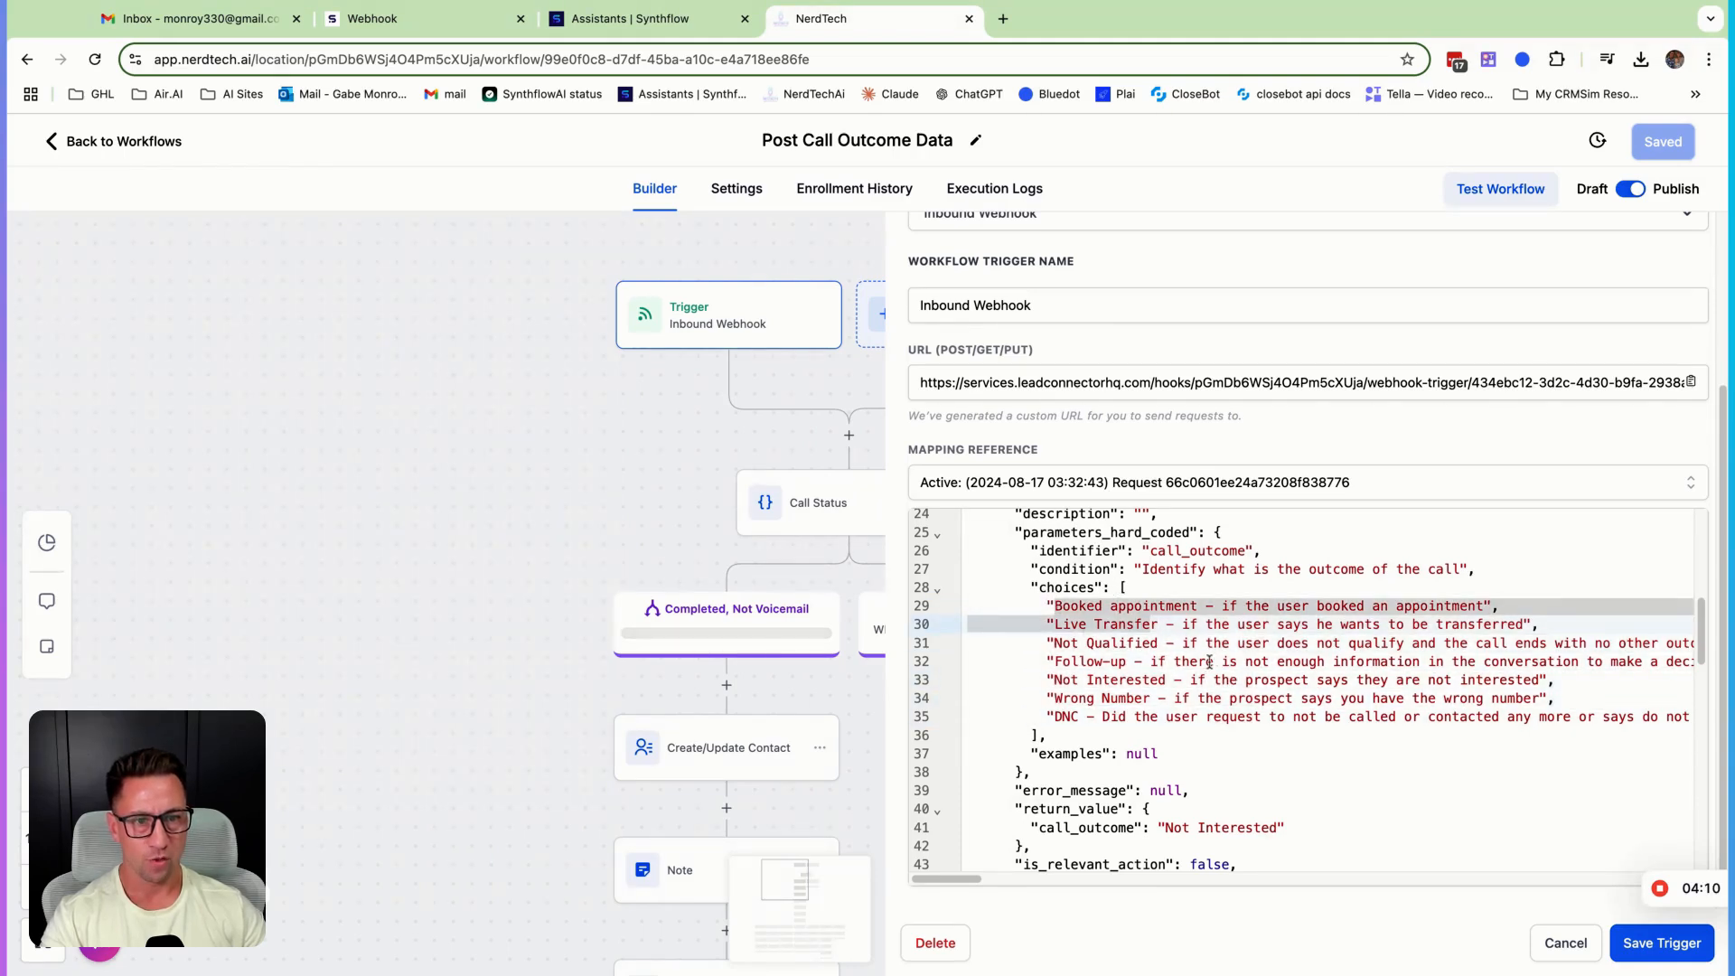
- Examine the call_outcome action's return value in the trigger's mapping reference
{"action": "scroll", "coordinate": [1209, 662], "scroll_direction": "down", "scroll_amount": 4}
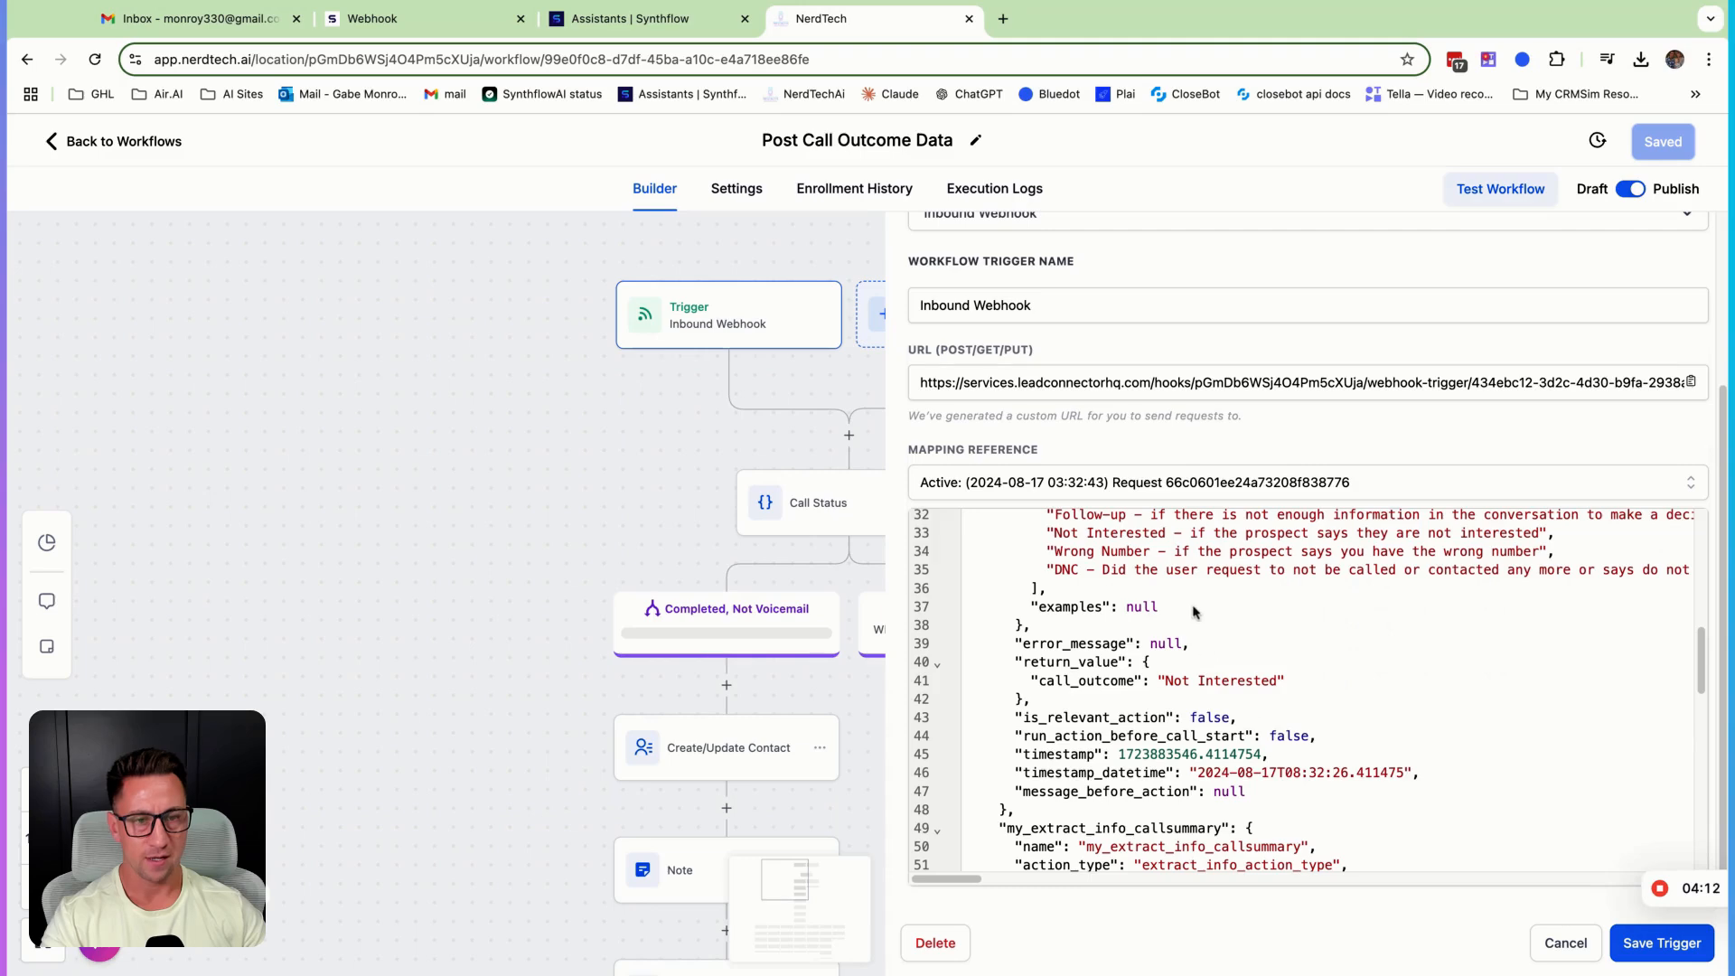
{"action": "left_click", "coordinate": [1164, 675]}
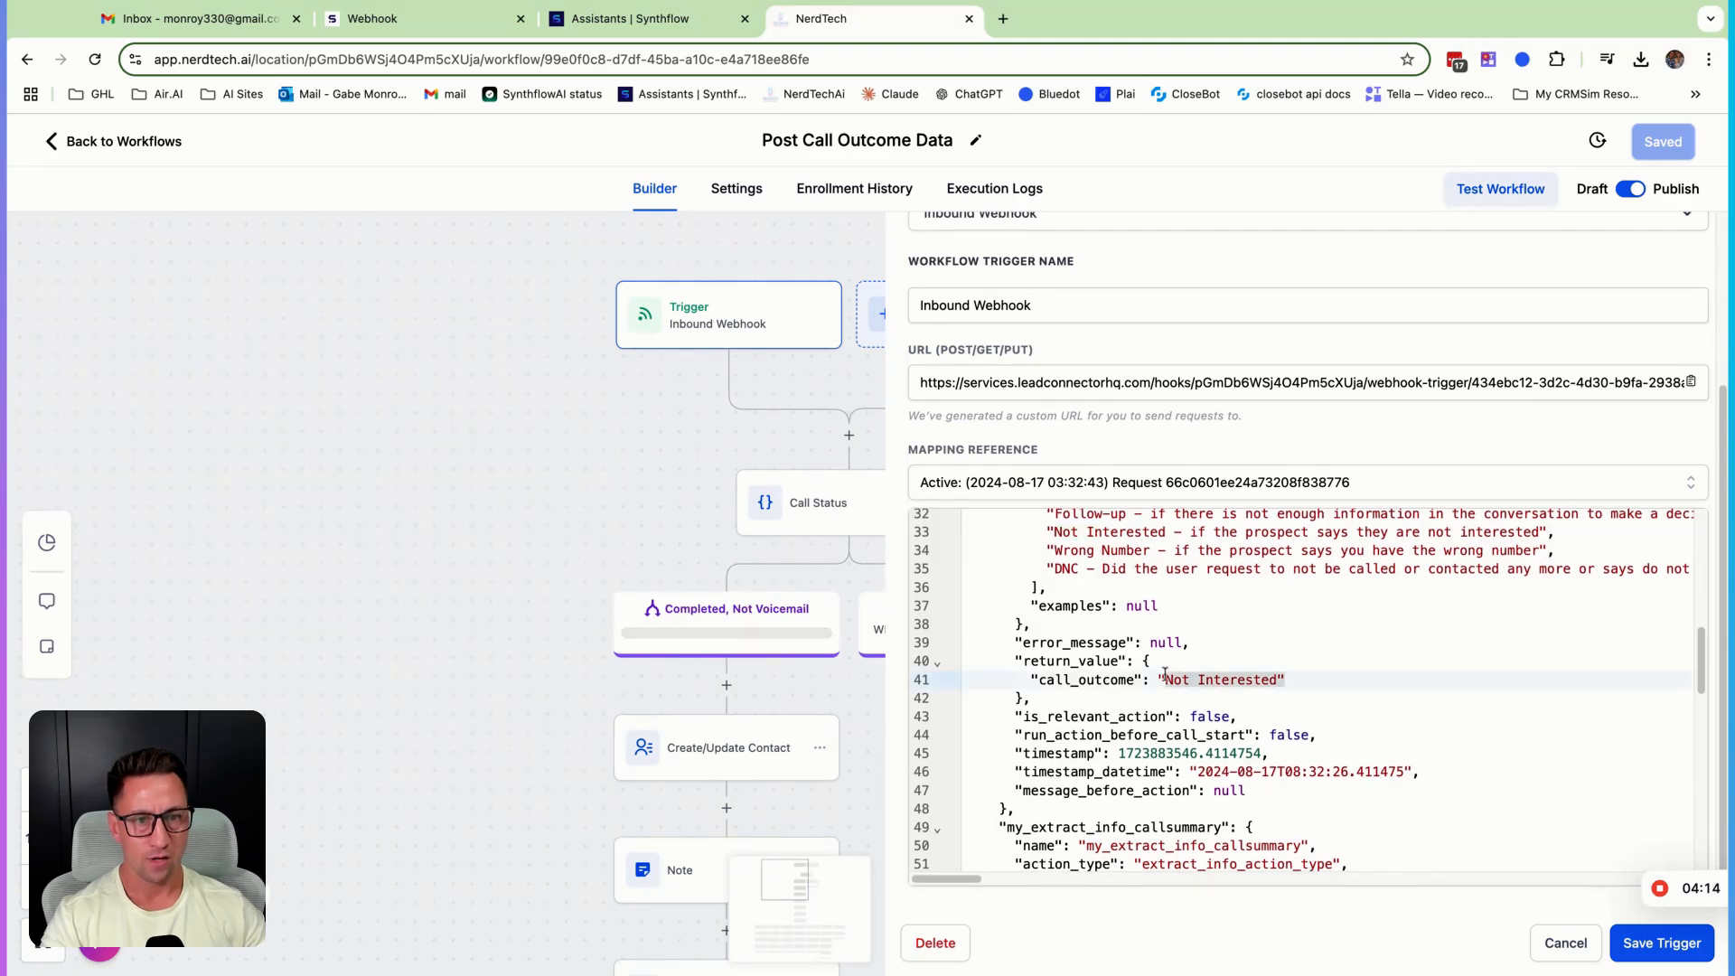
{"action": "scroll", "coordinate": [1265, 723], "scroll_direction": "down", "scroll_amount": 2}
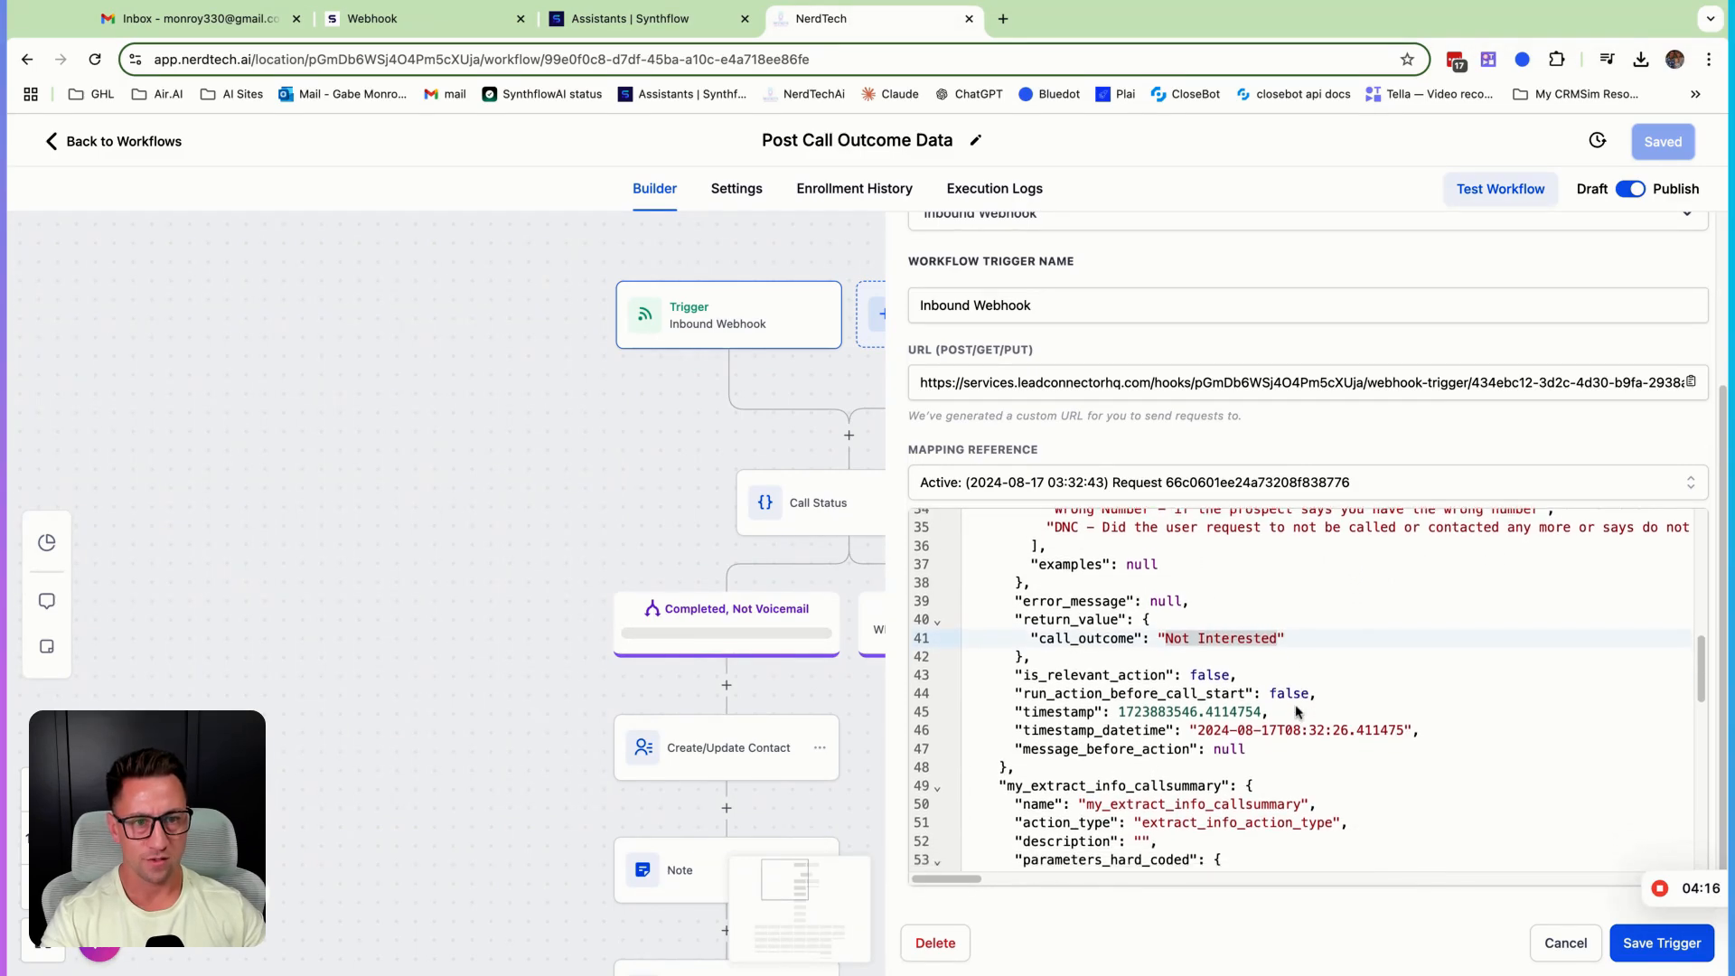
- Examine the my_extract_info_callsummary action in the mapping reference, highlighting its return_value key and the start of its callsummary text
{"action": "scroll", "coordinate": [1239, 770], "scroll_direction": "down", "scroll_amount": 4}
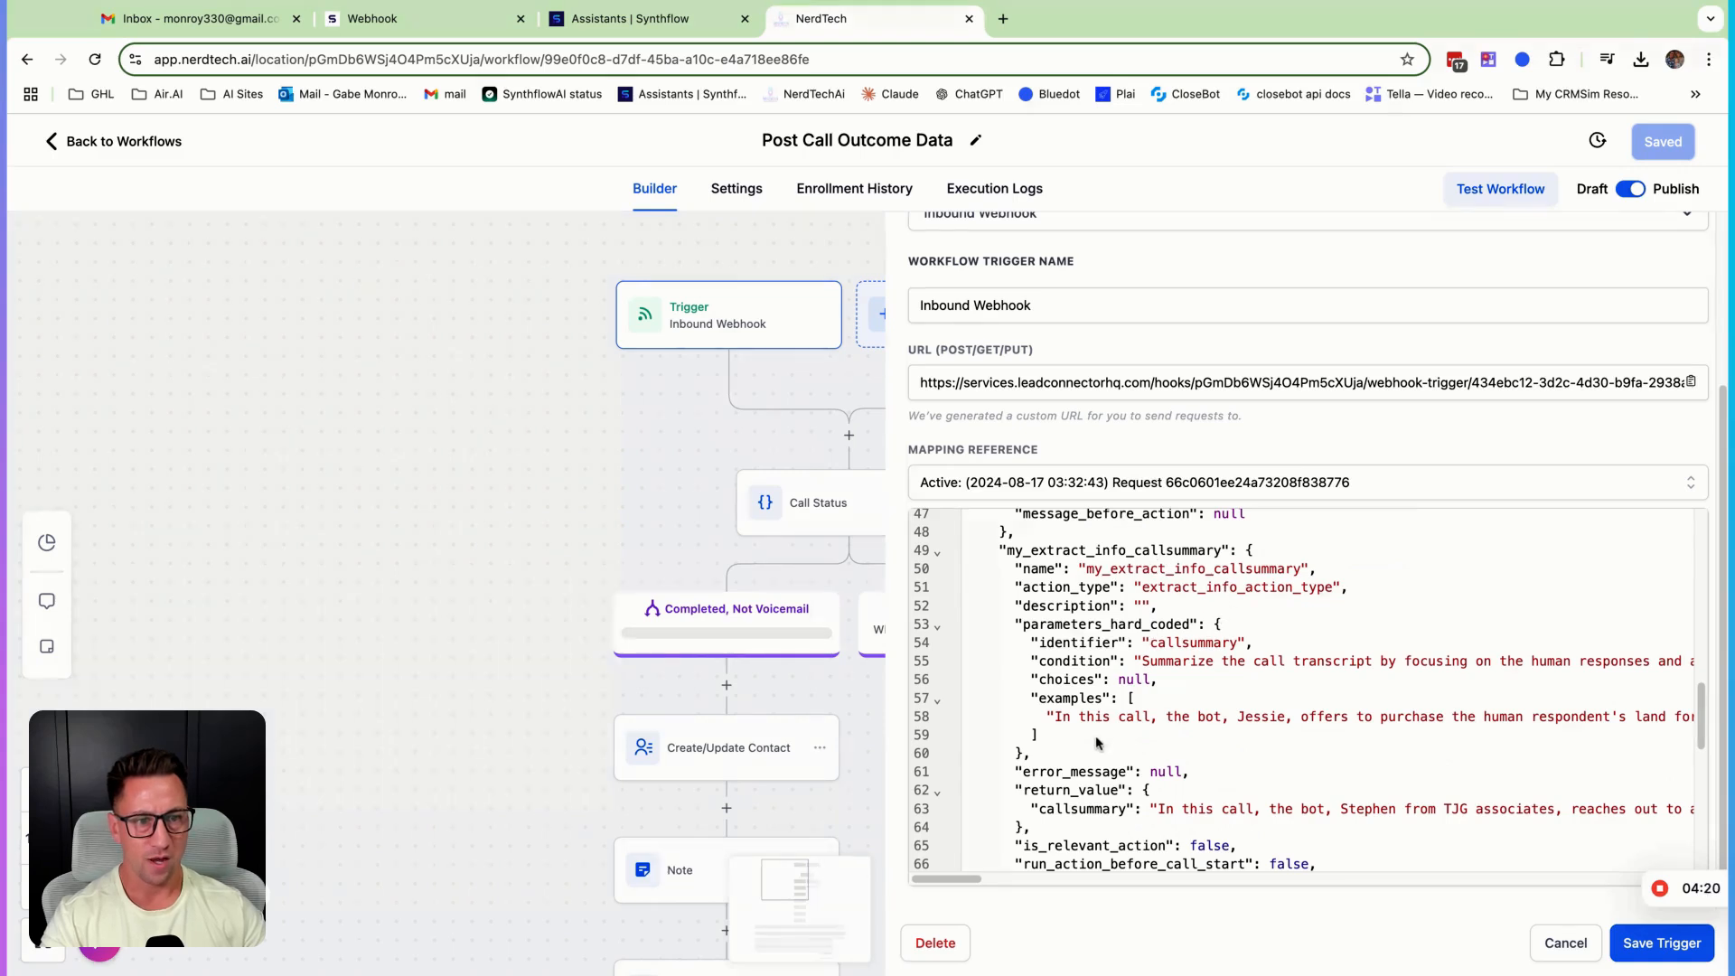
{"action": "scroll", "coordinate": [1098, 742], "scroll_direction": "down", "scroll_amount": 1}
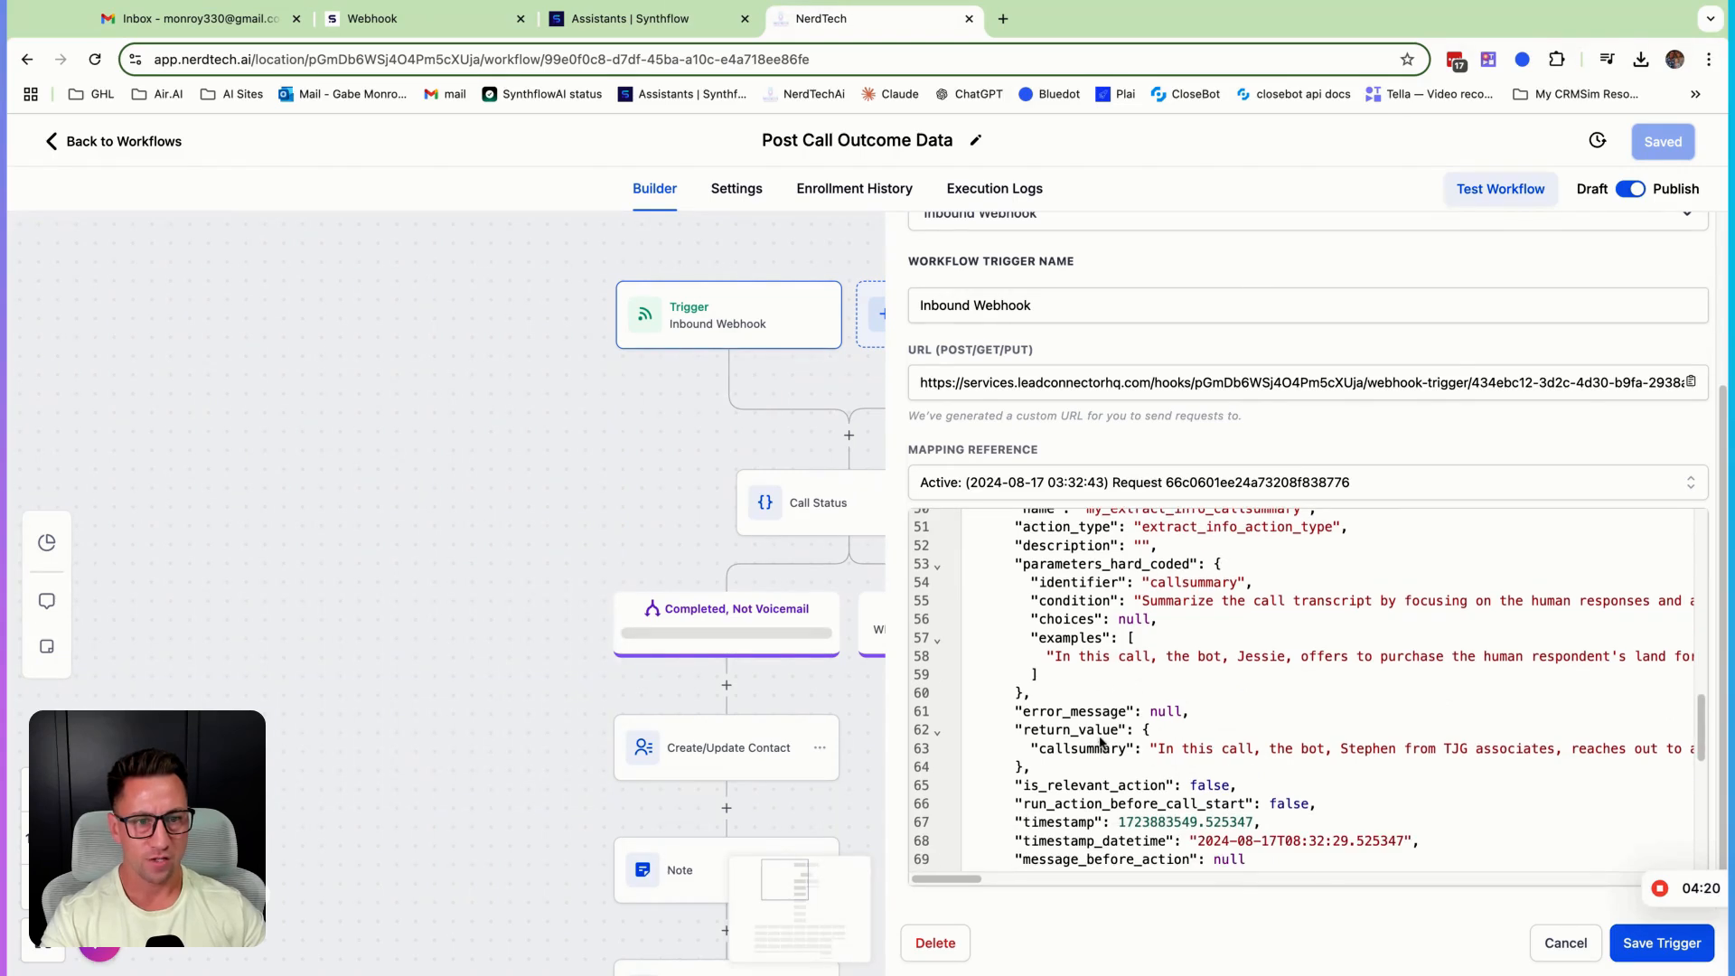
{"action": "left_click", "coordinate": [1020, 728]}
{"action": "key", "text": "shift+Right"}
{"action": "key", "text": "shift+Right"}
{"action": "key", "text": "shift+Right"}
{"action": "key", "text": "shift+Right"}
{"action": "key", "text": "shift+Right"}
{"action": "key", "text": "shift+Right"}
{"action": "key", "text": "shift+Right"}
{"action": "key", "text": "shift+Right"}
{"action": "key", "text": "shift+Right"}
{"action": "key", "text": "shift+Right"}
{"action": "key", "text": "shift+Right"}
{"action": "key", "text": "shift+Right"}
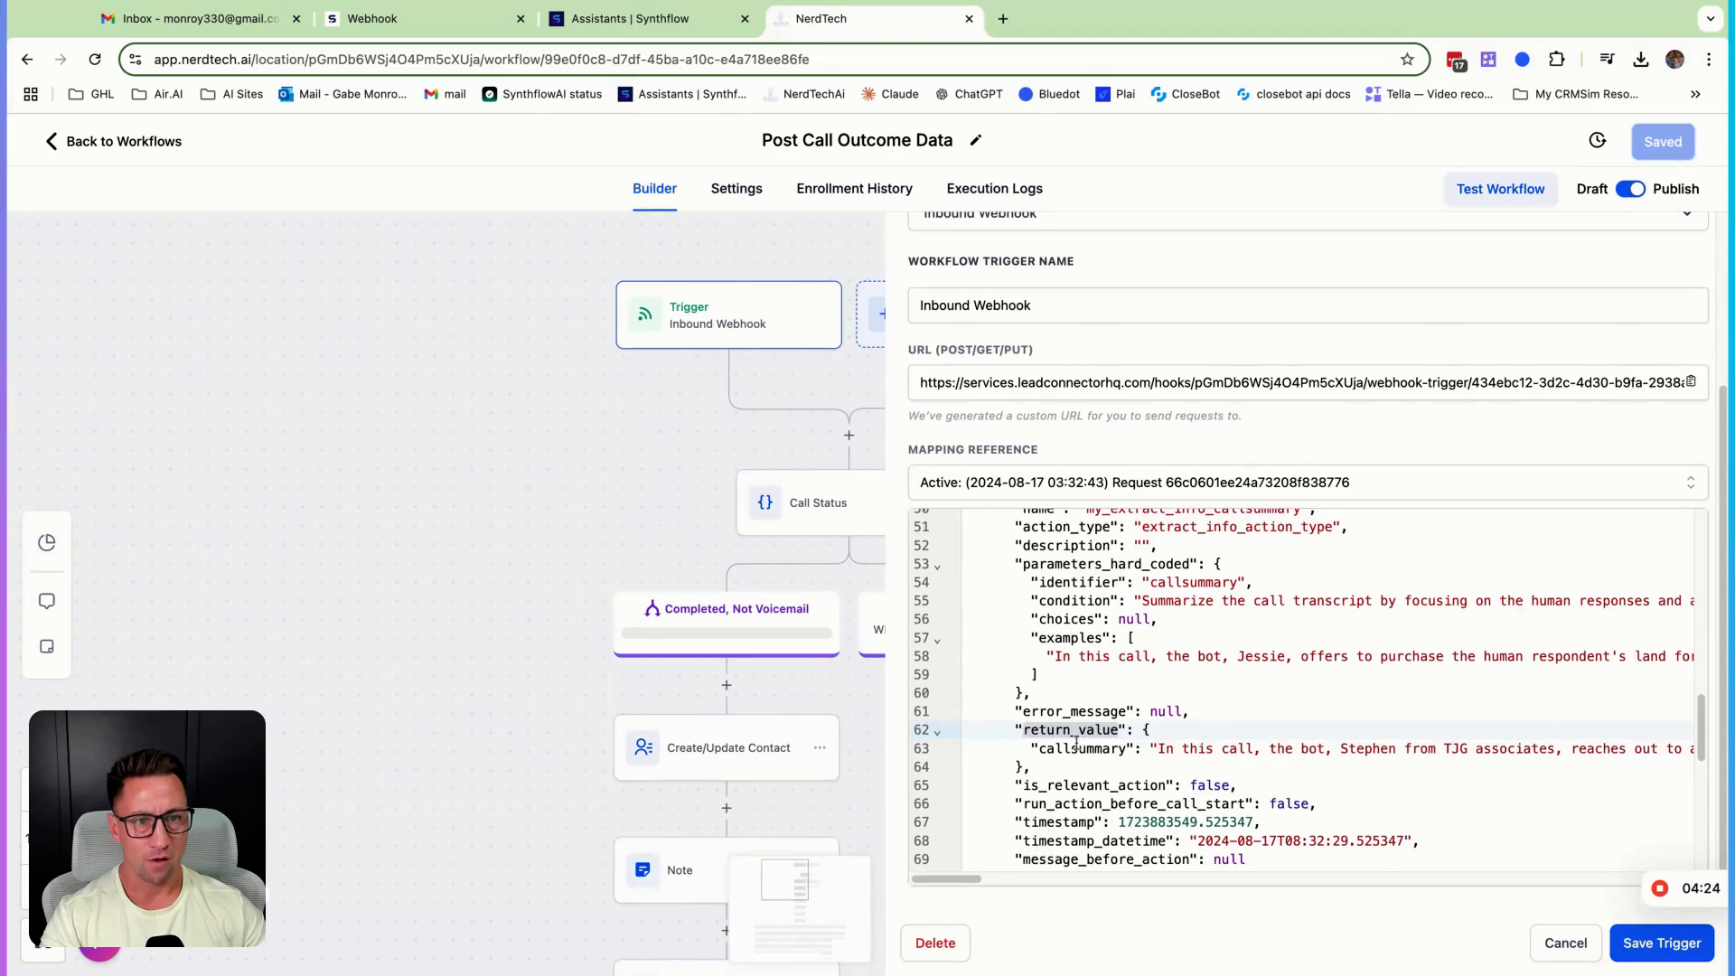
{"action": "left_click", "coordinate": [1039, 749]}
{"action": "key", "text": "shift+Right"}
{"action": "key", "text": "shift+Right"}
{"action": "key", "text": "shift+Right"}
{"action": "key", "text": "shift+Right"}
{"action": "key", "text": "shift+Right"}
{"action": "key", "text": "shift+Right"}
{"action": "key", "text": "shift+Right"}
{"action": "key", "text": "shift+Right"}
{"action": "key", "text": "shift+Right"}
{"action": "key", "text": "shift+Right"}
{"action": "key", "text": "shift+Right"}
{"action": "key", "text": "shift+Right"}
{"action": "key", "text": "shift+Right"}
{"action": "key", "text": "shift+Right"}
{"action": "key", "text": "shift+Right"}
{"action": "key", "text": "shift+Right"}
{"action": "key", "text": "shift+Right"}
{"action": "key", "text": "shift+Right"}
{"action": "key", "text": "shift+Right"}
{"action": "key", "text": "shift+Right"}
{"action": "scroll", "coordinate": [1213, 699], "scroll_direction": "up", "scroll_amount": 1}
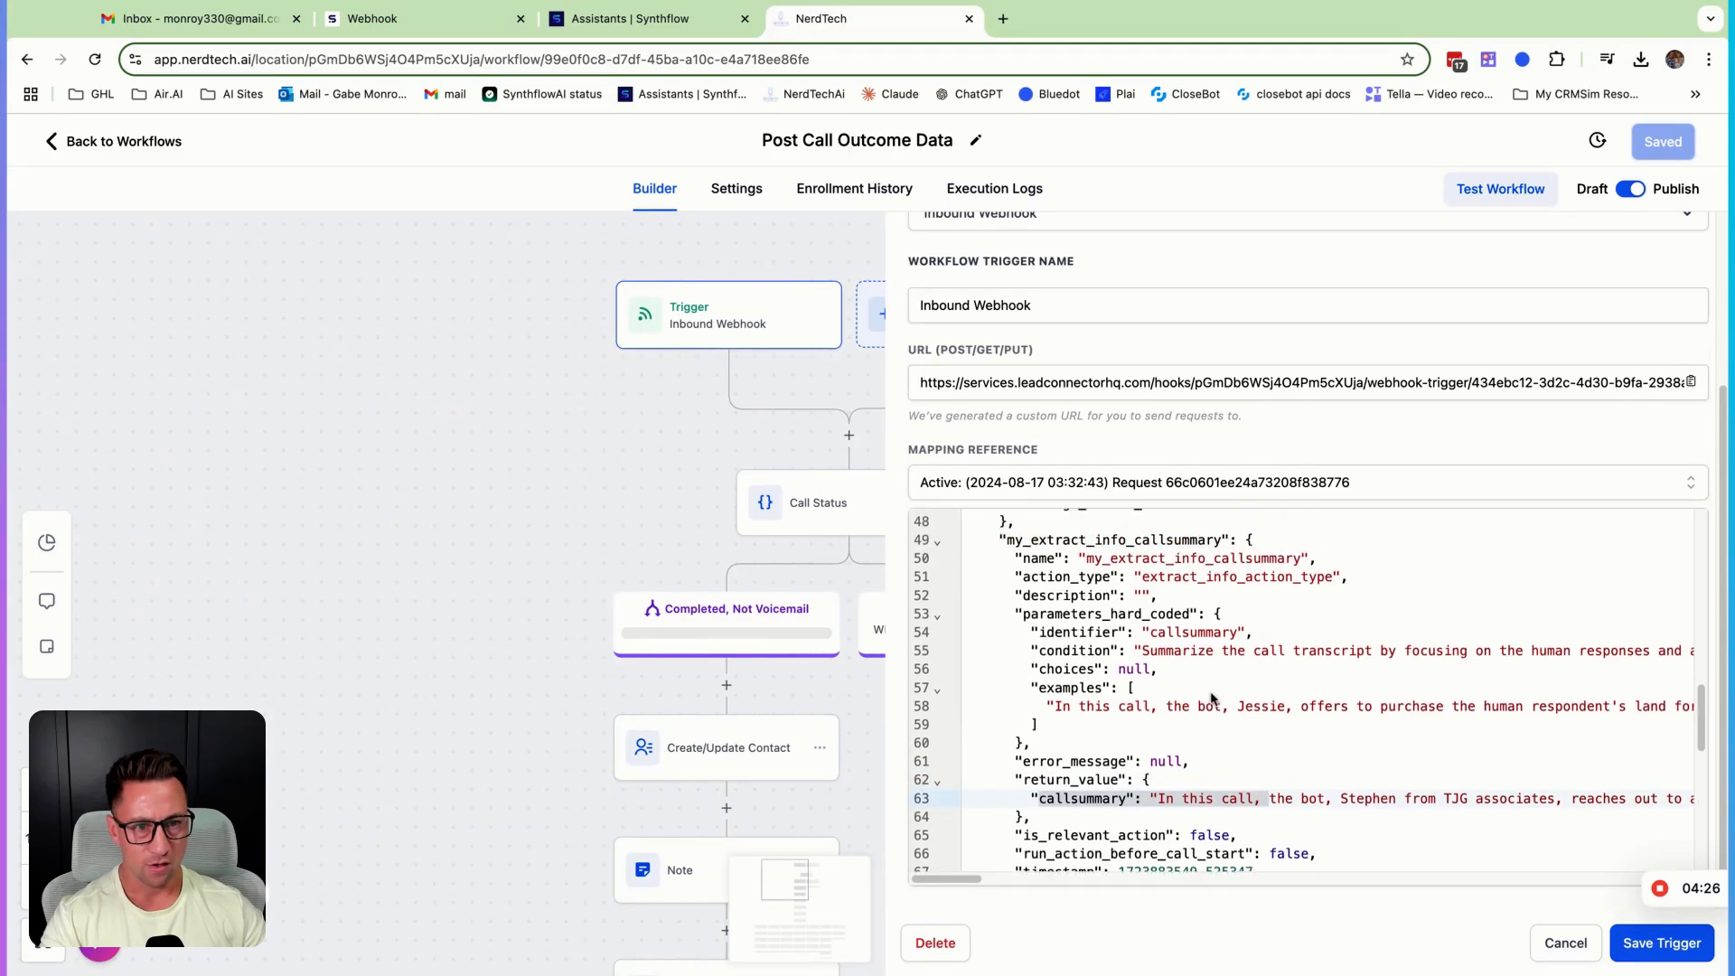
- Review the mapping reference from the call_outcome result through the request headers and highlight the call summary action's return_value key
{"action": "scroll", "coordinate": [1214, 698], "scroll_direction": "up", "scroll_amount": 3}
{"action": "scroll", "coordinate": [1033, 653], "scroll_direction": "up", "scroll_amount": 1}
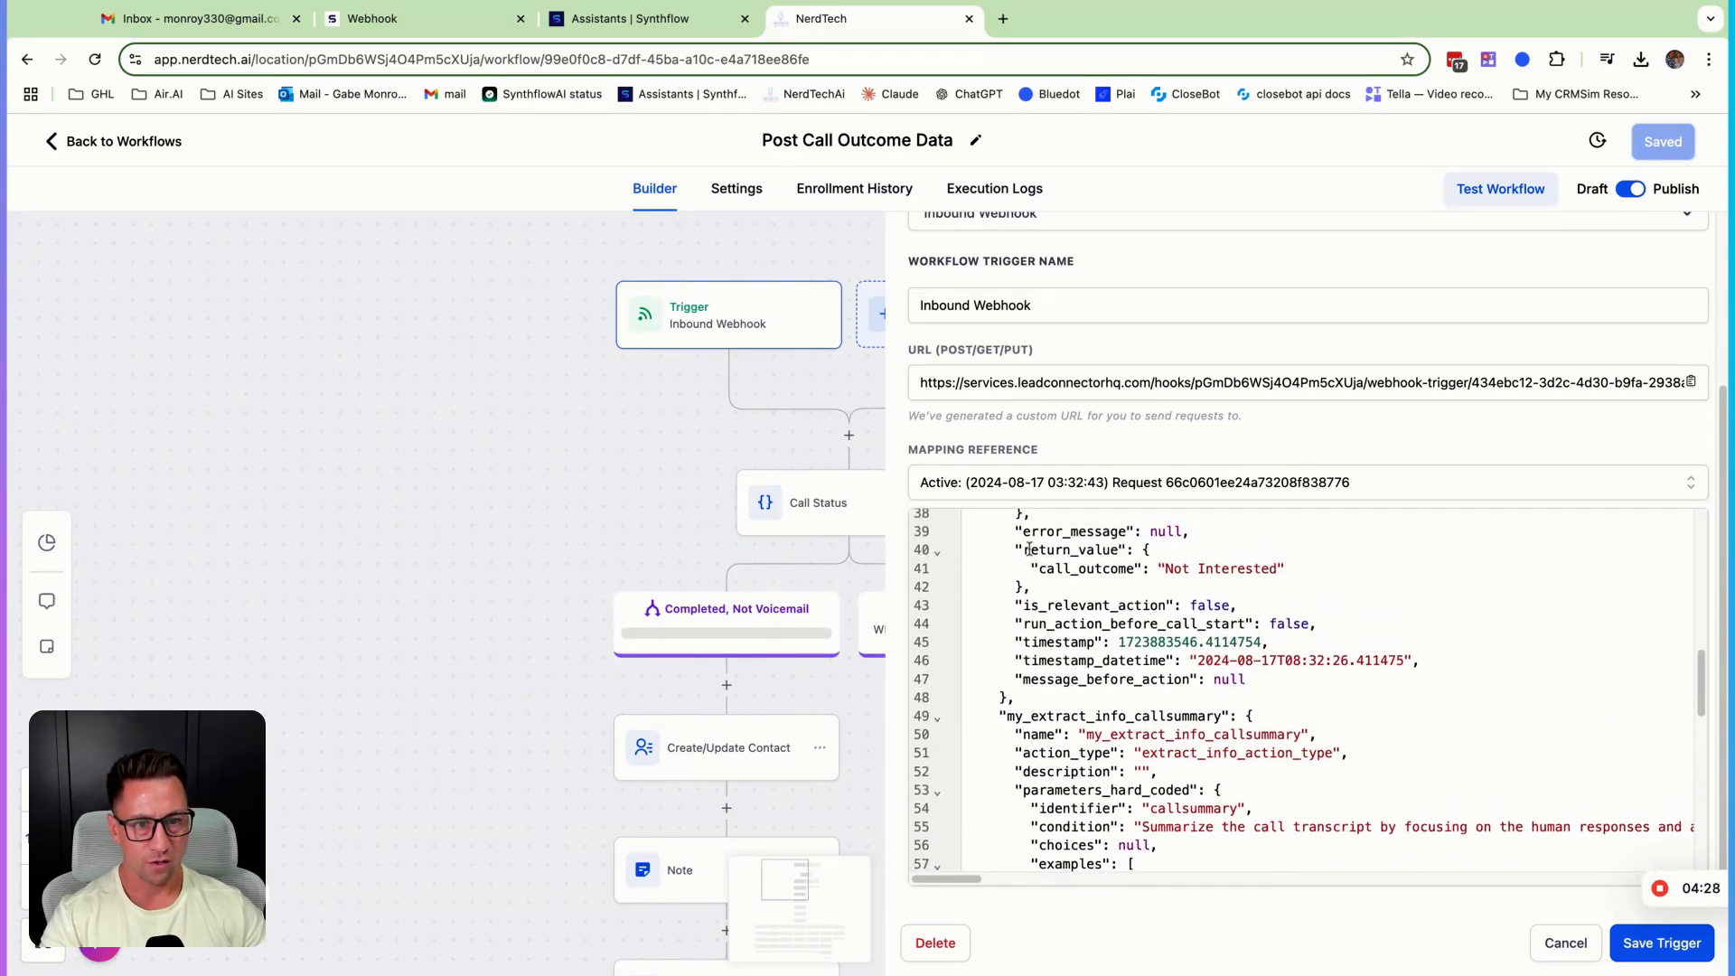
{"action": "scroll", "coordinate": [1178, 786], "scroll_direction": "down", "scroll_amount": 10}
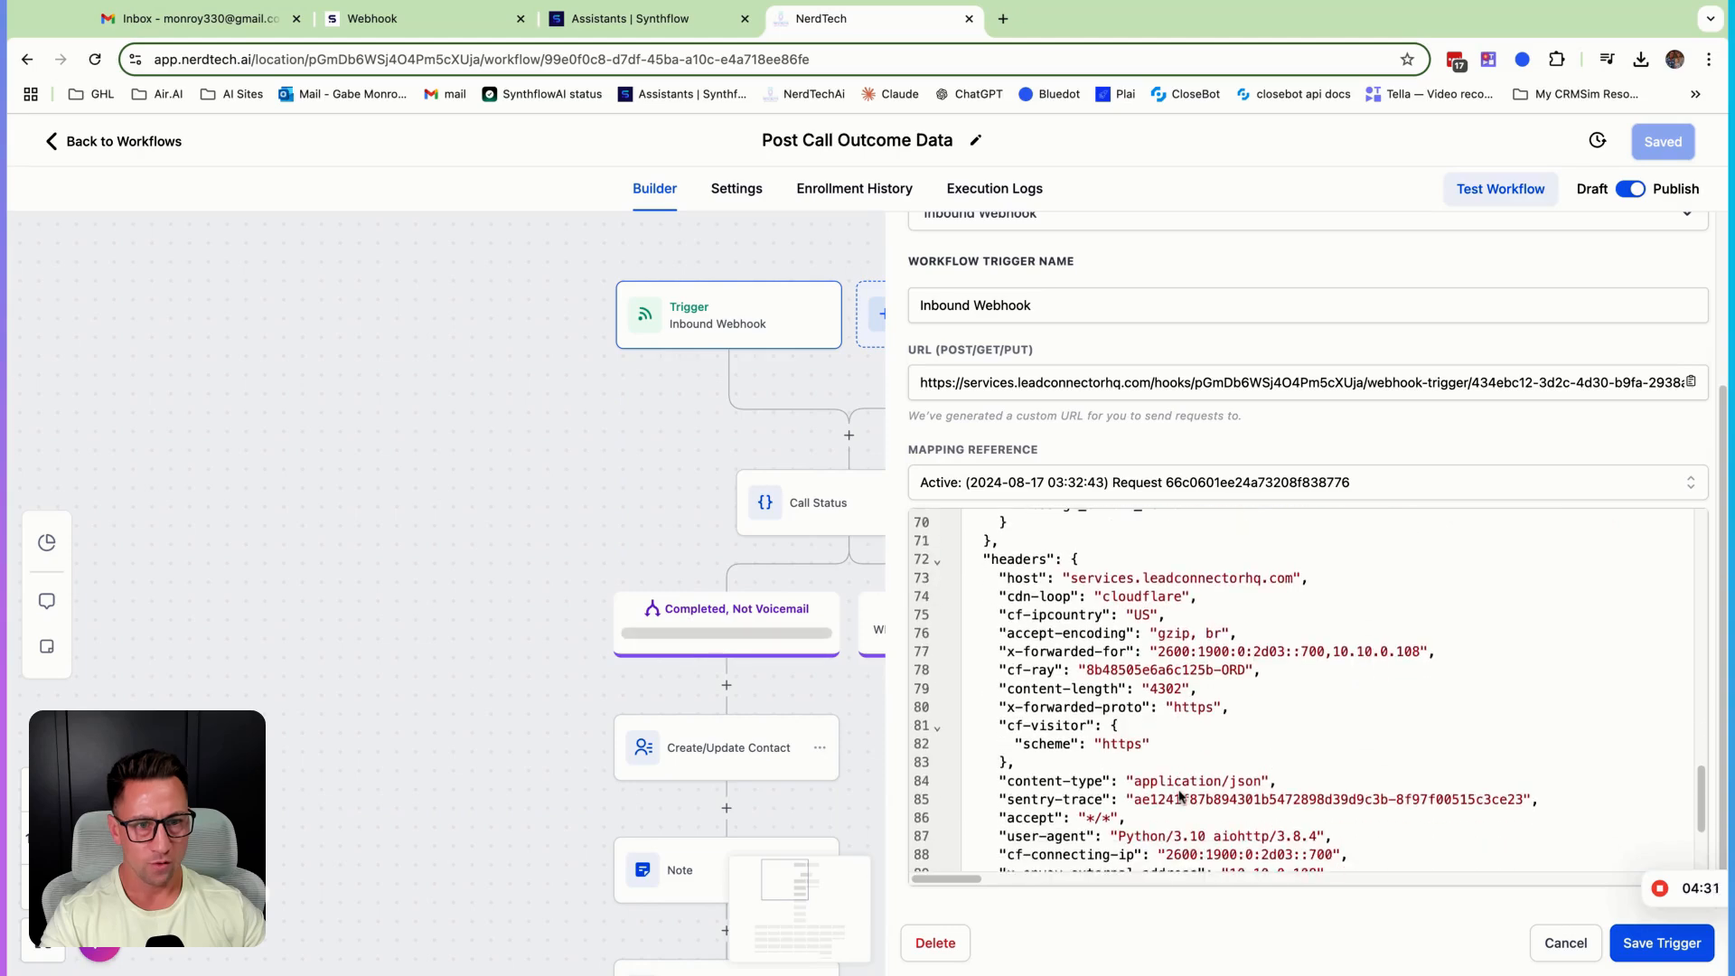
{"action": "scroll", "coordinate": [1184, 732], "scroll_direction": "down", "scroll_amount": 3}
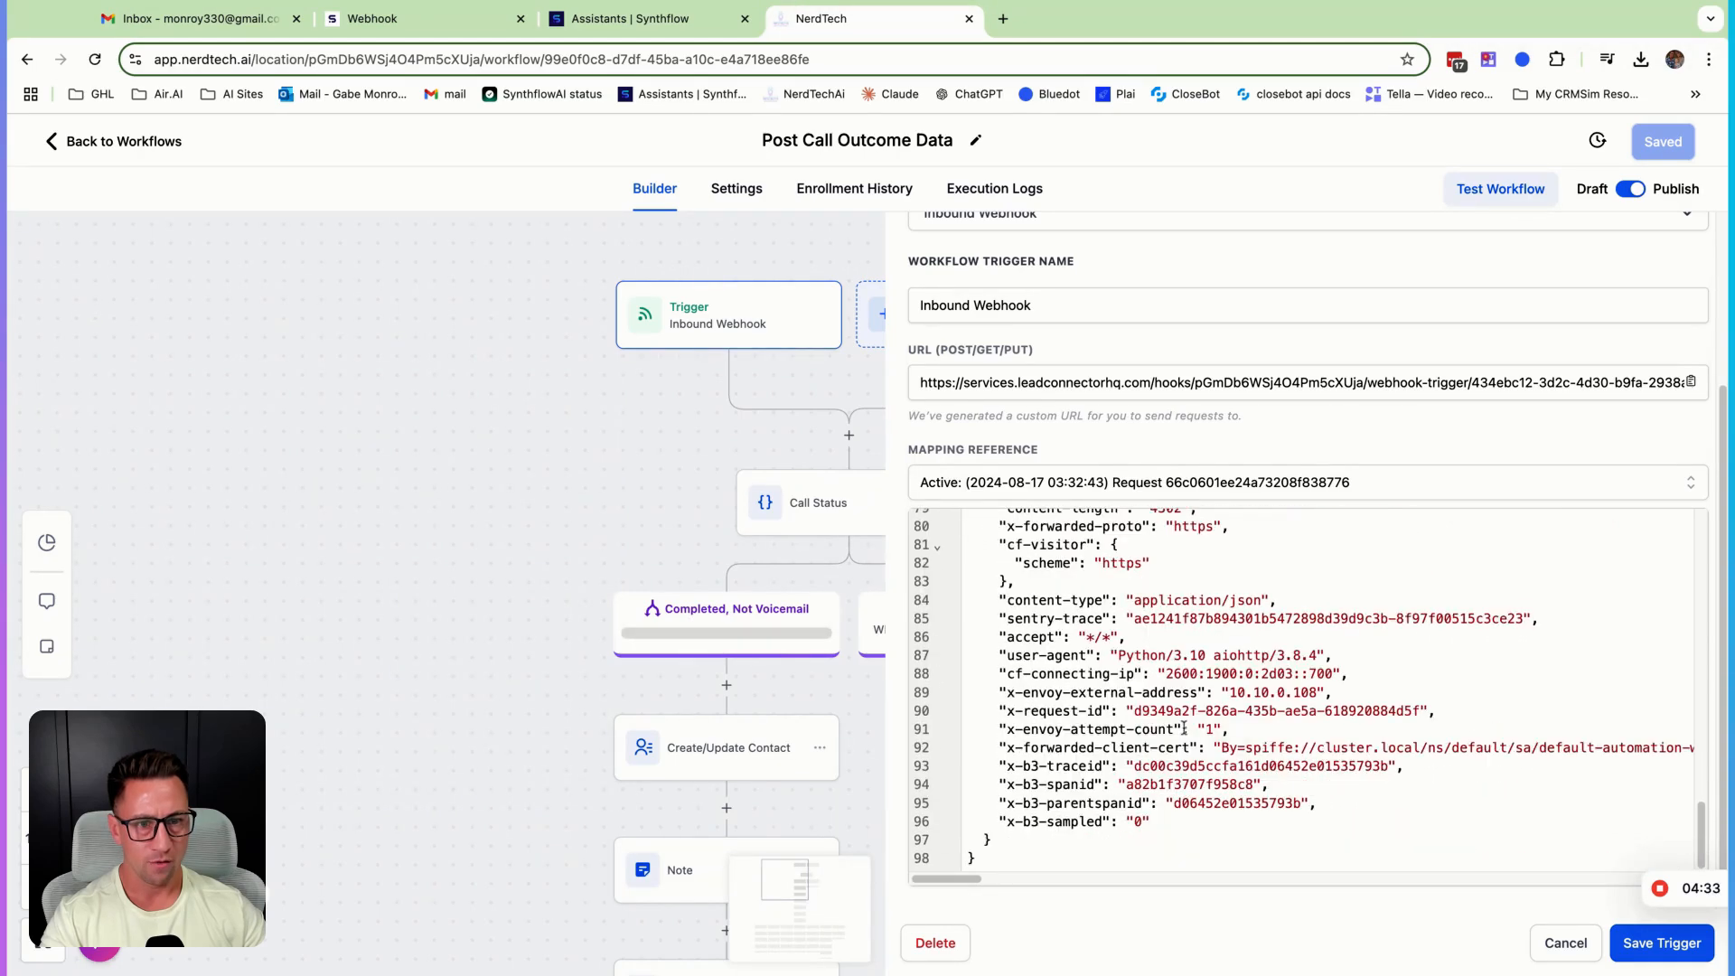
{"action": "scroll", "coordinate": [1183, 729], "scroll_direction": "up", "scroll_amount": 20}
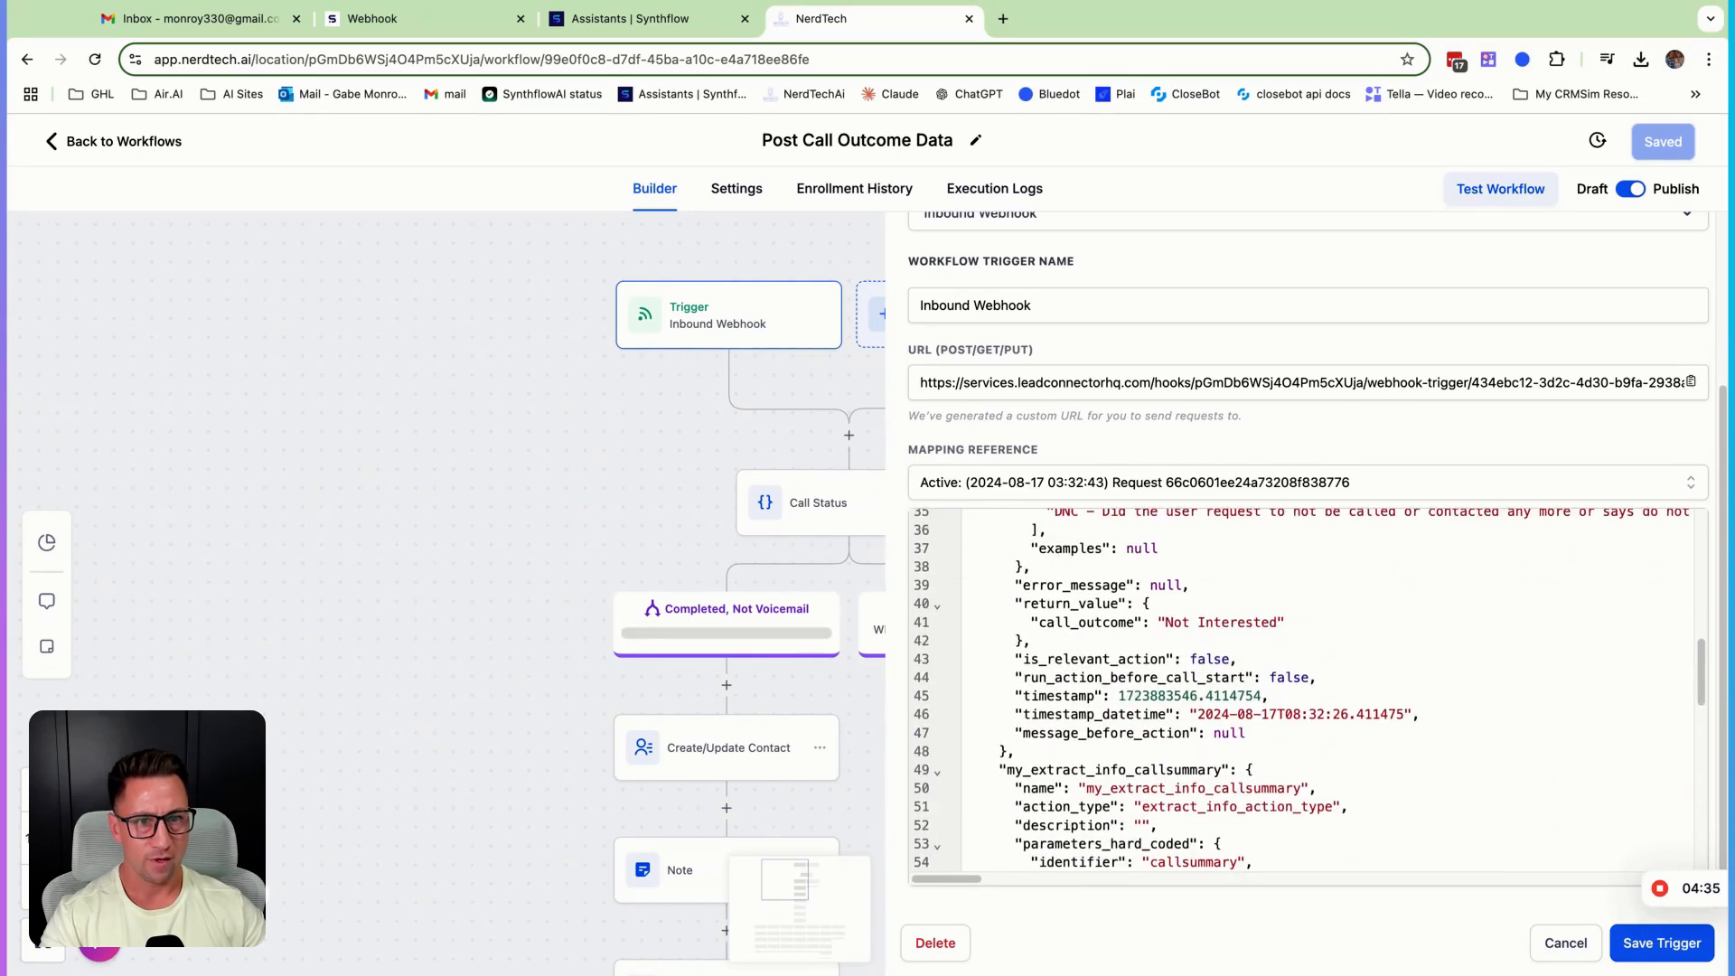
{"action": "scroll", "coordinate": [1301, 691], "scroll_direction": "up", "scroll_amount": 5}
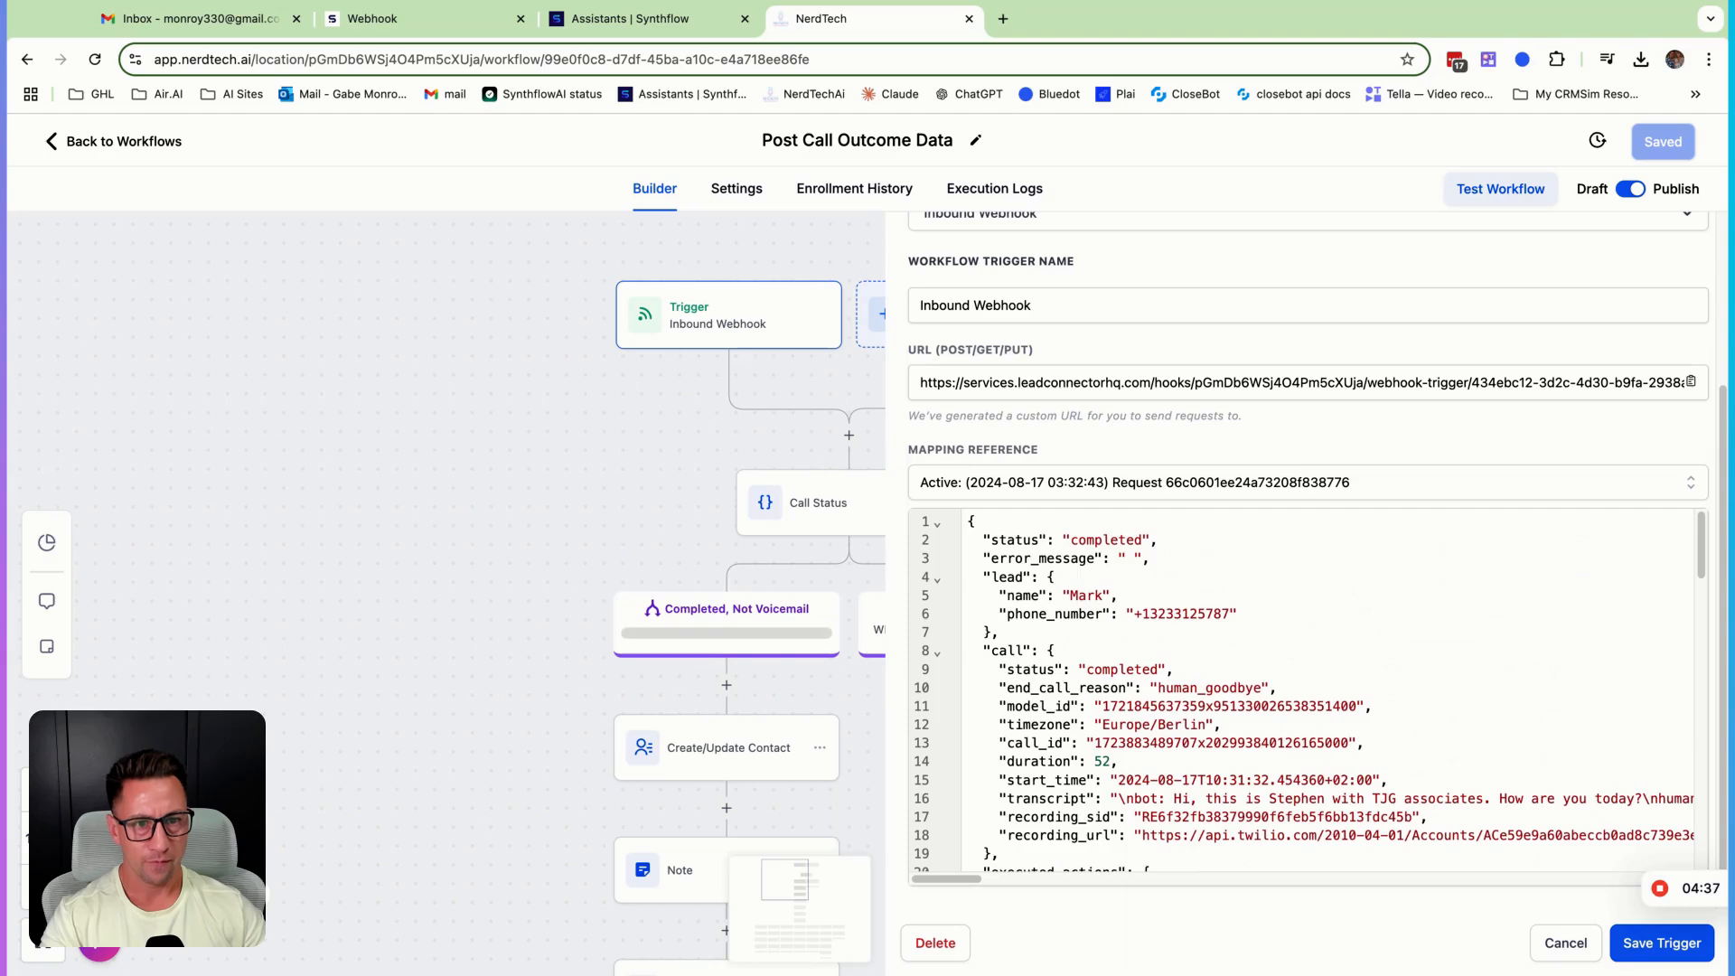
{"action": "scroll", "coordinate": [1173, 706], "scroll_direction": "down", "scroll_amount": 6}
{"action": "scroll", "coordinate": [1166, 702], "scroll_direction": "down", "scroll_amount": 9}
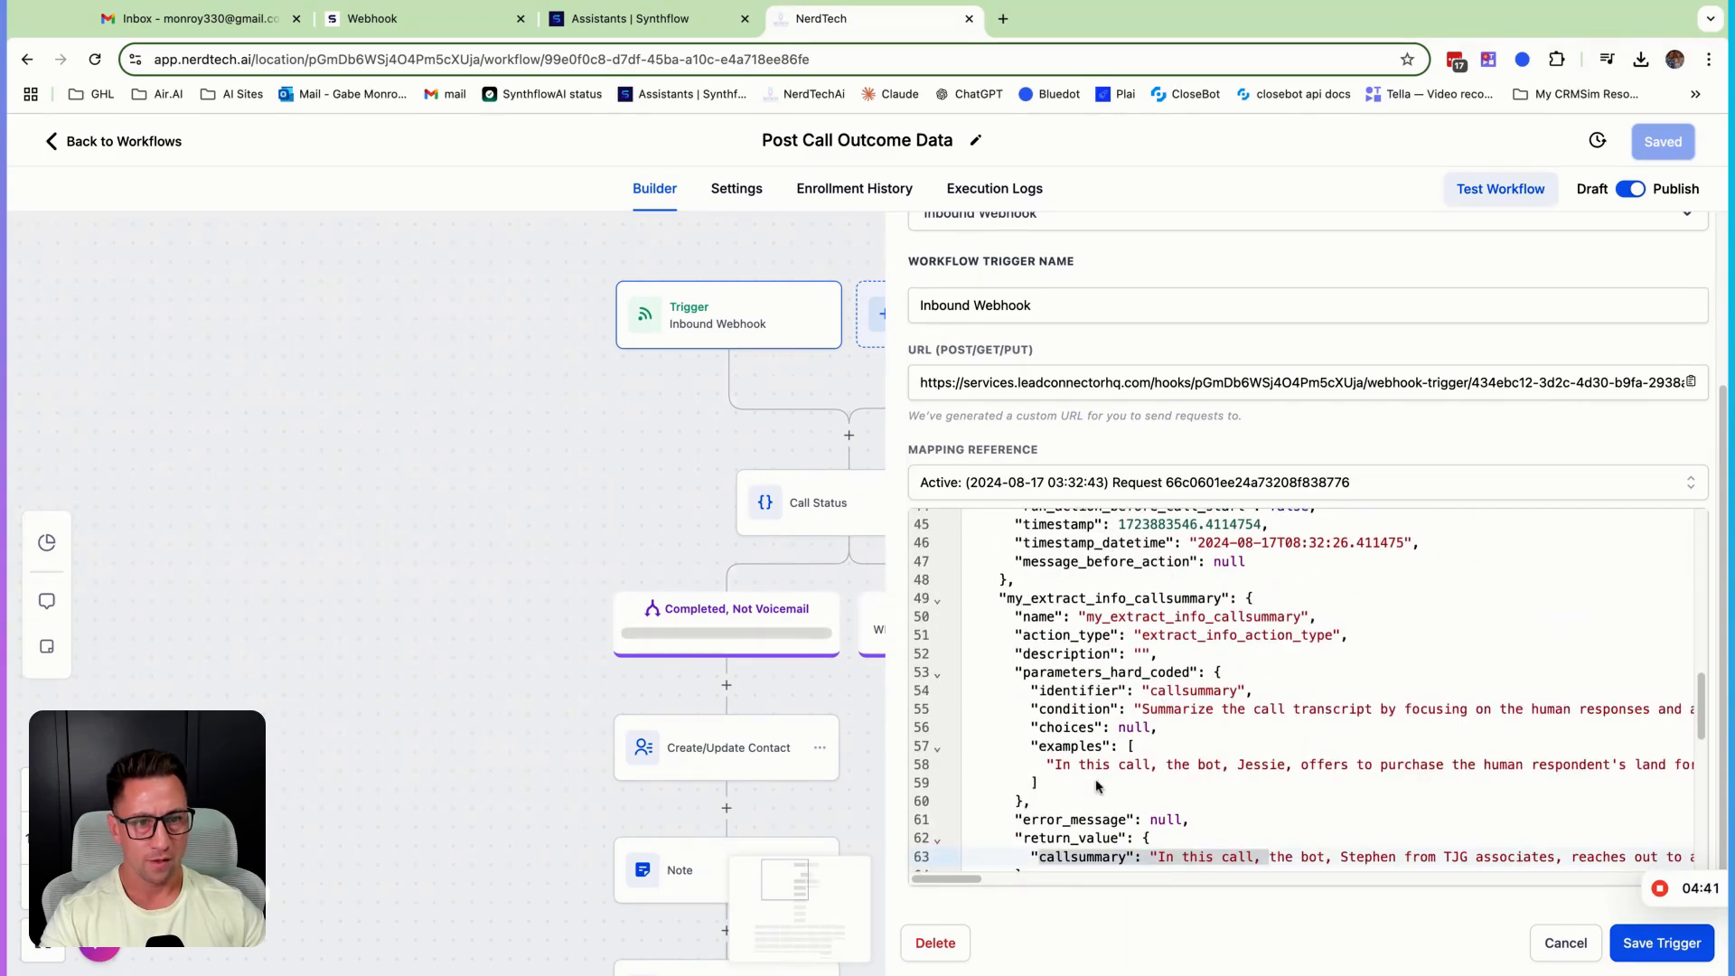
{"action": "scroll", "coordinate": [1099, 785], "scroll_direction": "down", "scroll_amount": 2}
{"action": "double_click", "coordinate": [1029, 722]}
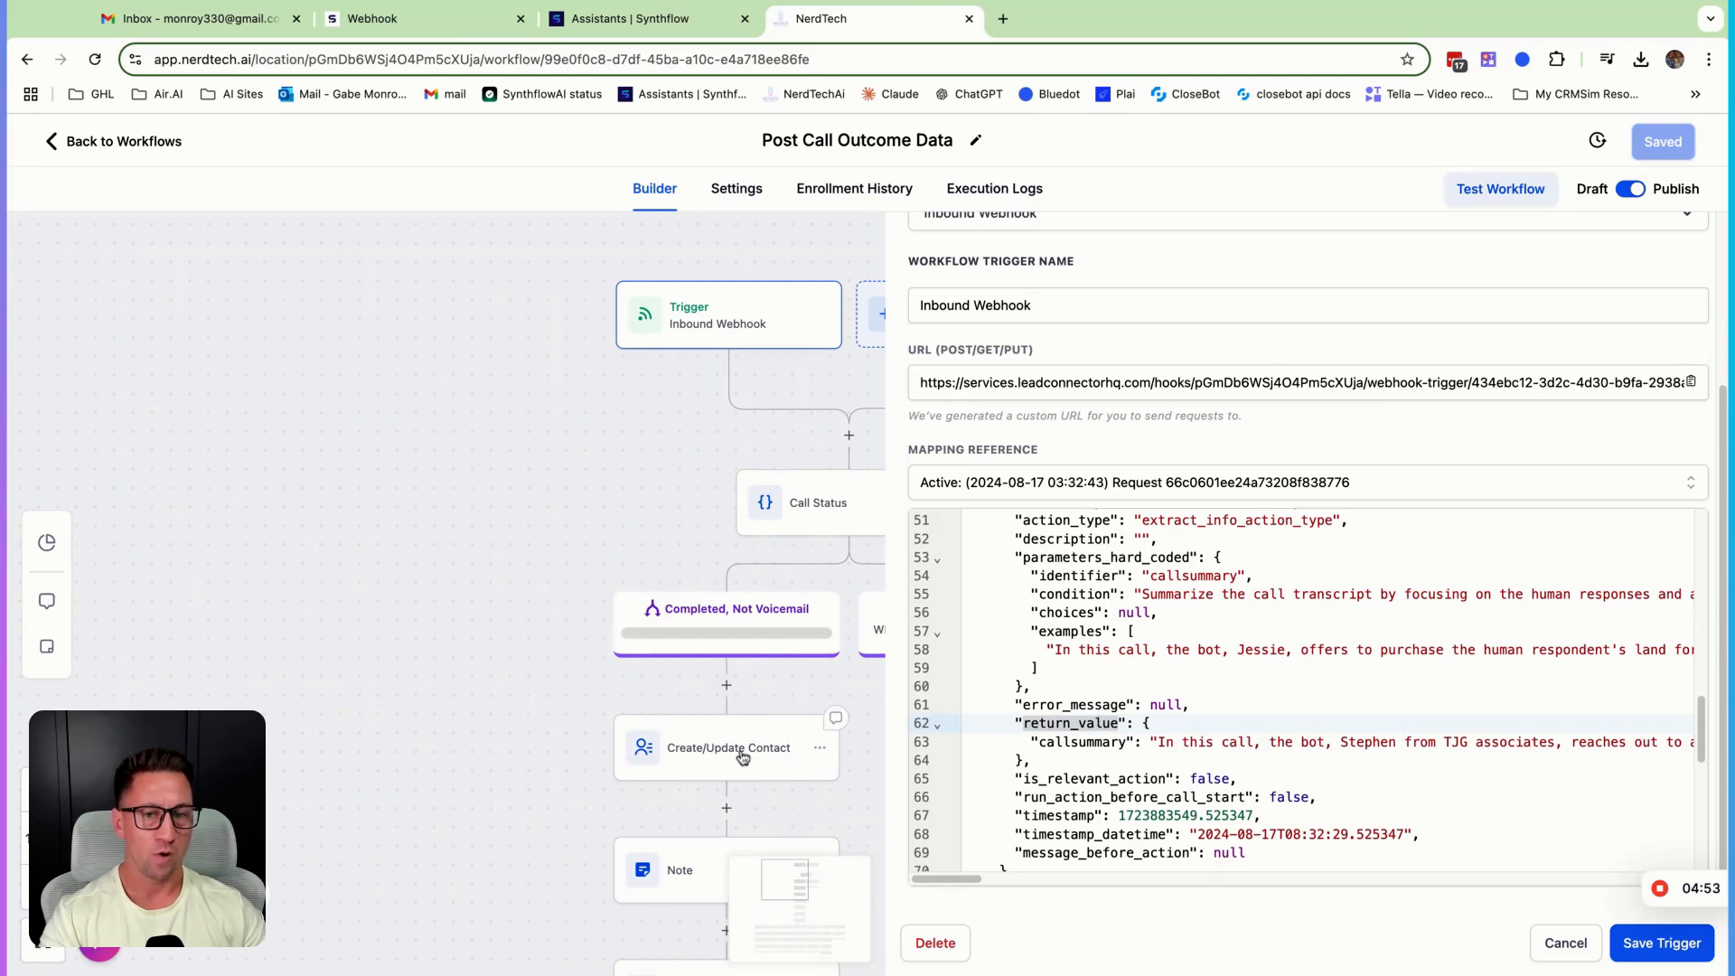
- Recheck the call data, outcome choices and headers in the mapping reference, and close the Inbound Webhook trigger without saving
{"action": "scroll", "coordinate": [1134, 720], "scroll_direction": "up", "scroll_amount": 3}
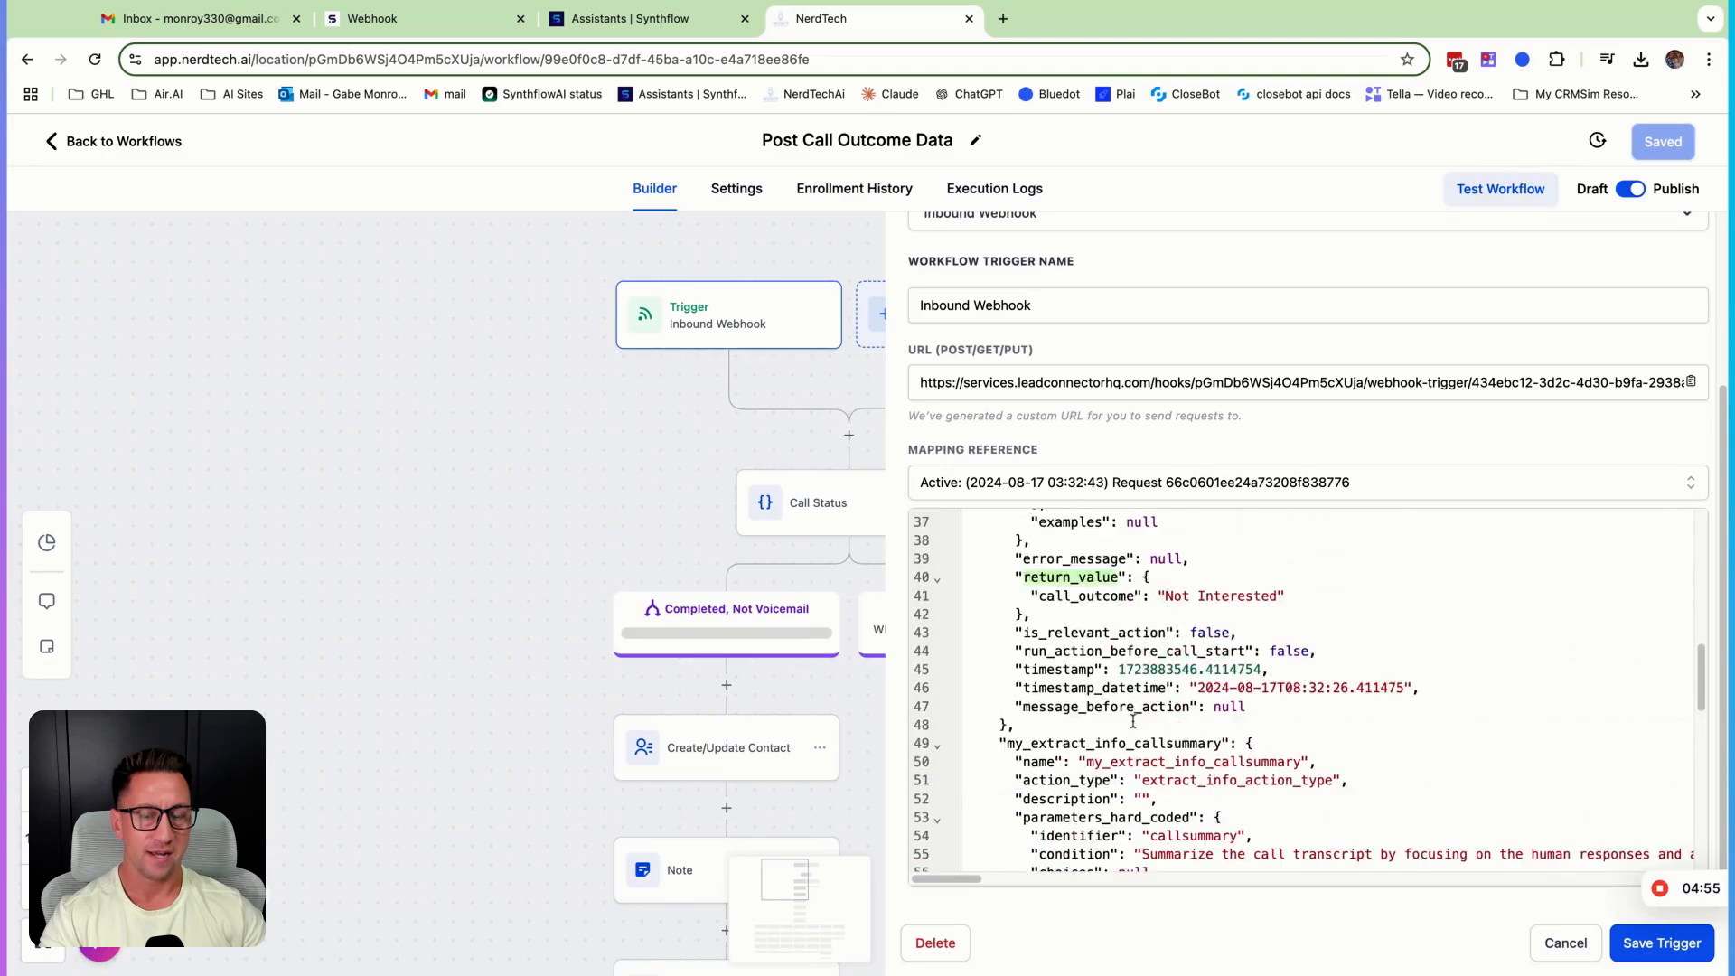
{"action": "scroll", "coordinate": [1134, 720], "scroll_direction": "up", "scroll_amount": 5}
{"action": "scroll", "coordinate": [1204, 682], "scroll_direction": "up", "scroll_amount": 3}
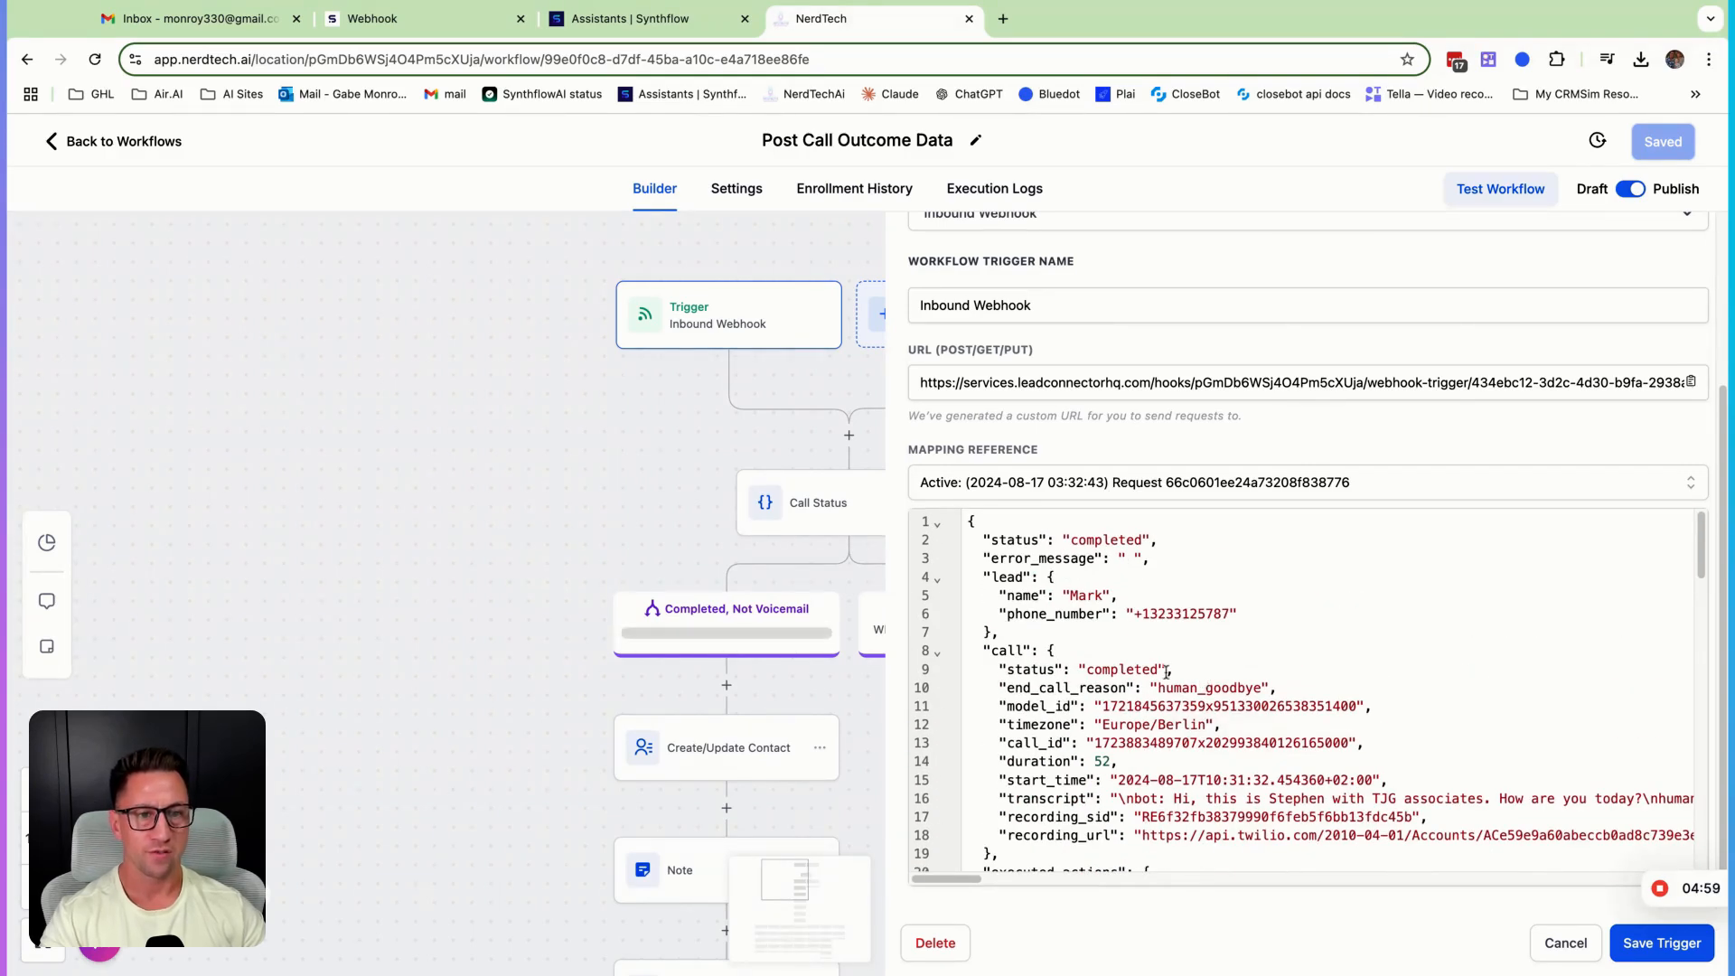
{"action": "scroll", "coordinate": [1095, 722], "scroll_direction": "down", "scroll_amount": 5}
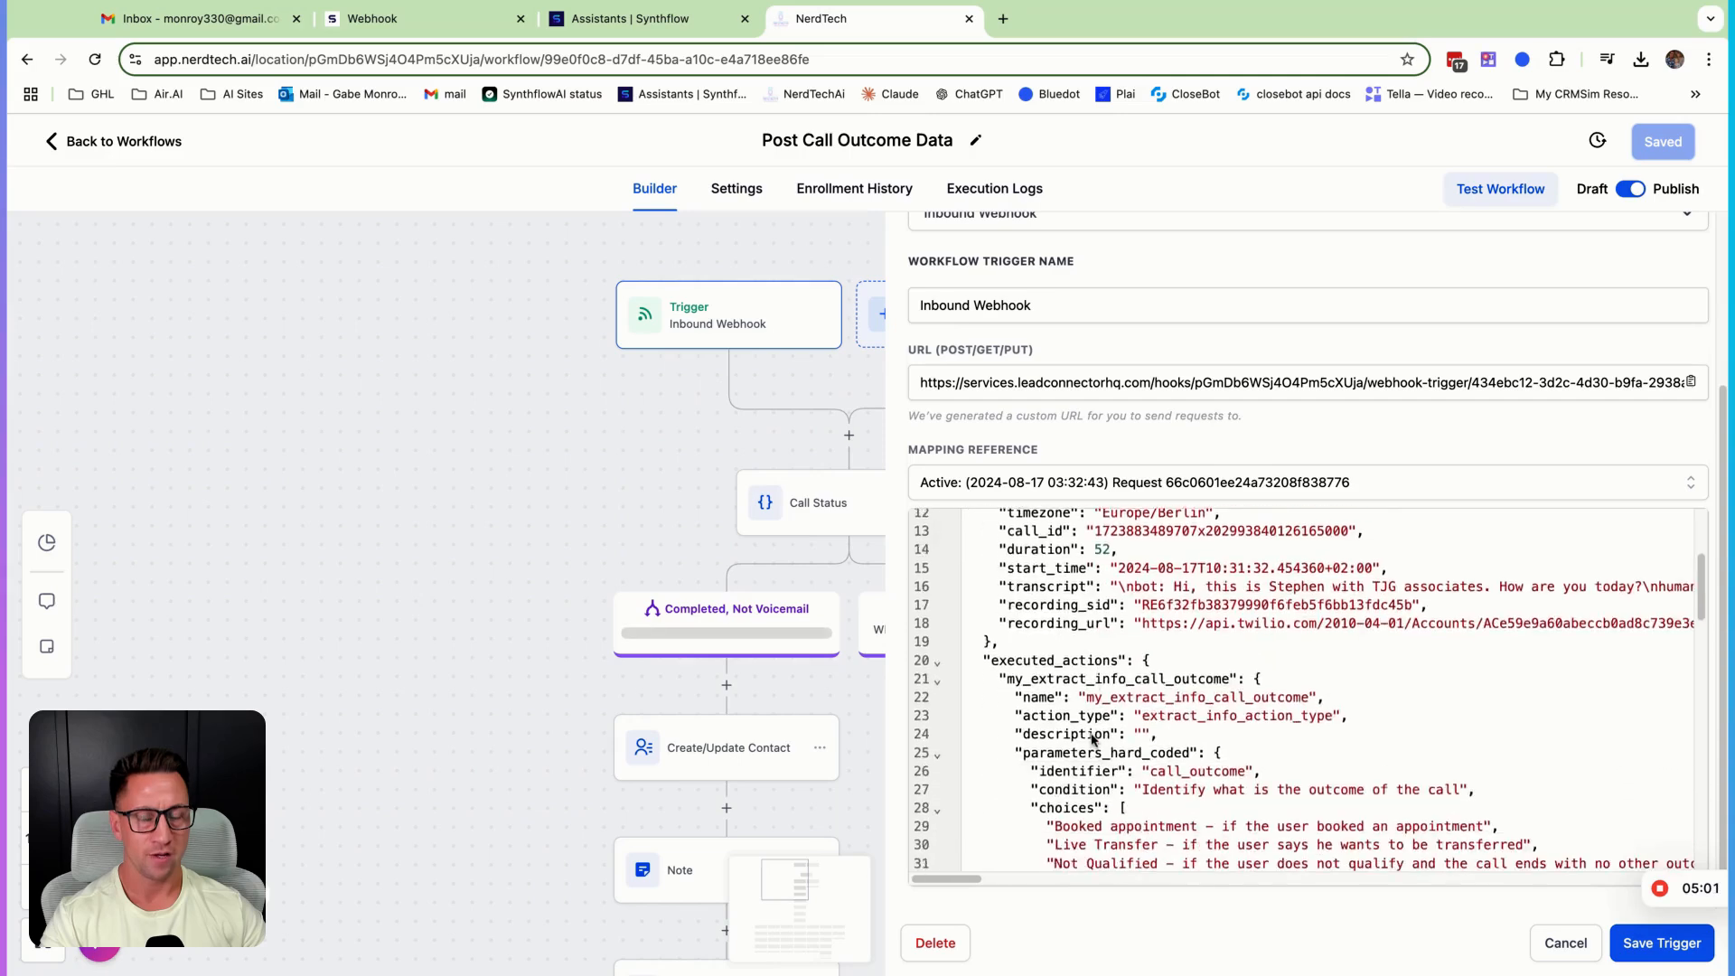
{"action": "scroll", "coordinate": [1093, 739], "scroll_direction": "down", "scroll_amount": 1}
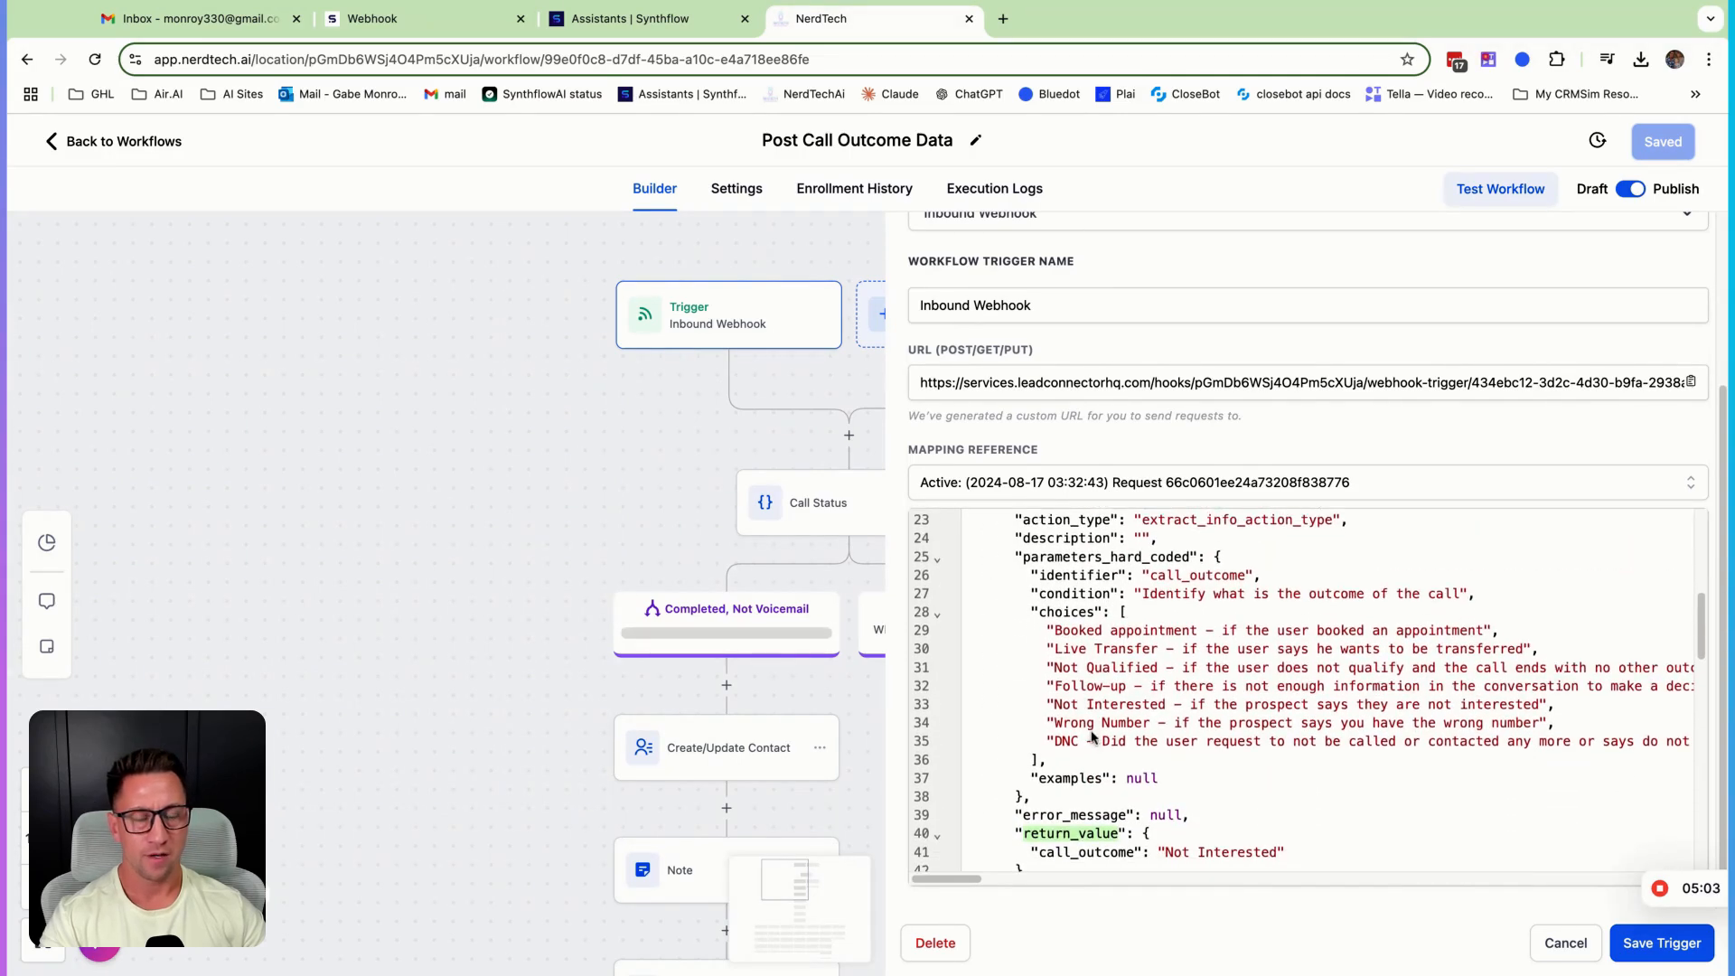
{"action": "scroll", "coordinate": [1090, 728], "scroll_direction": "down", "scroll_amount": 11}
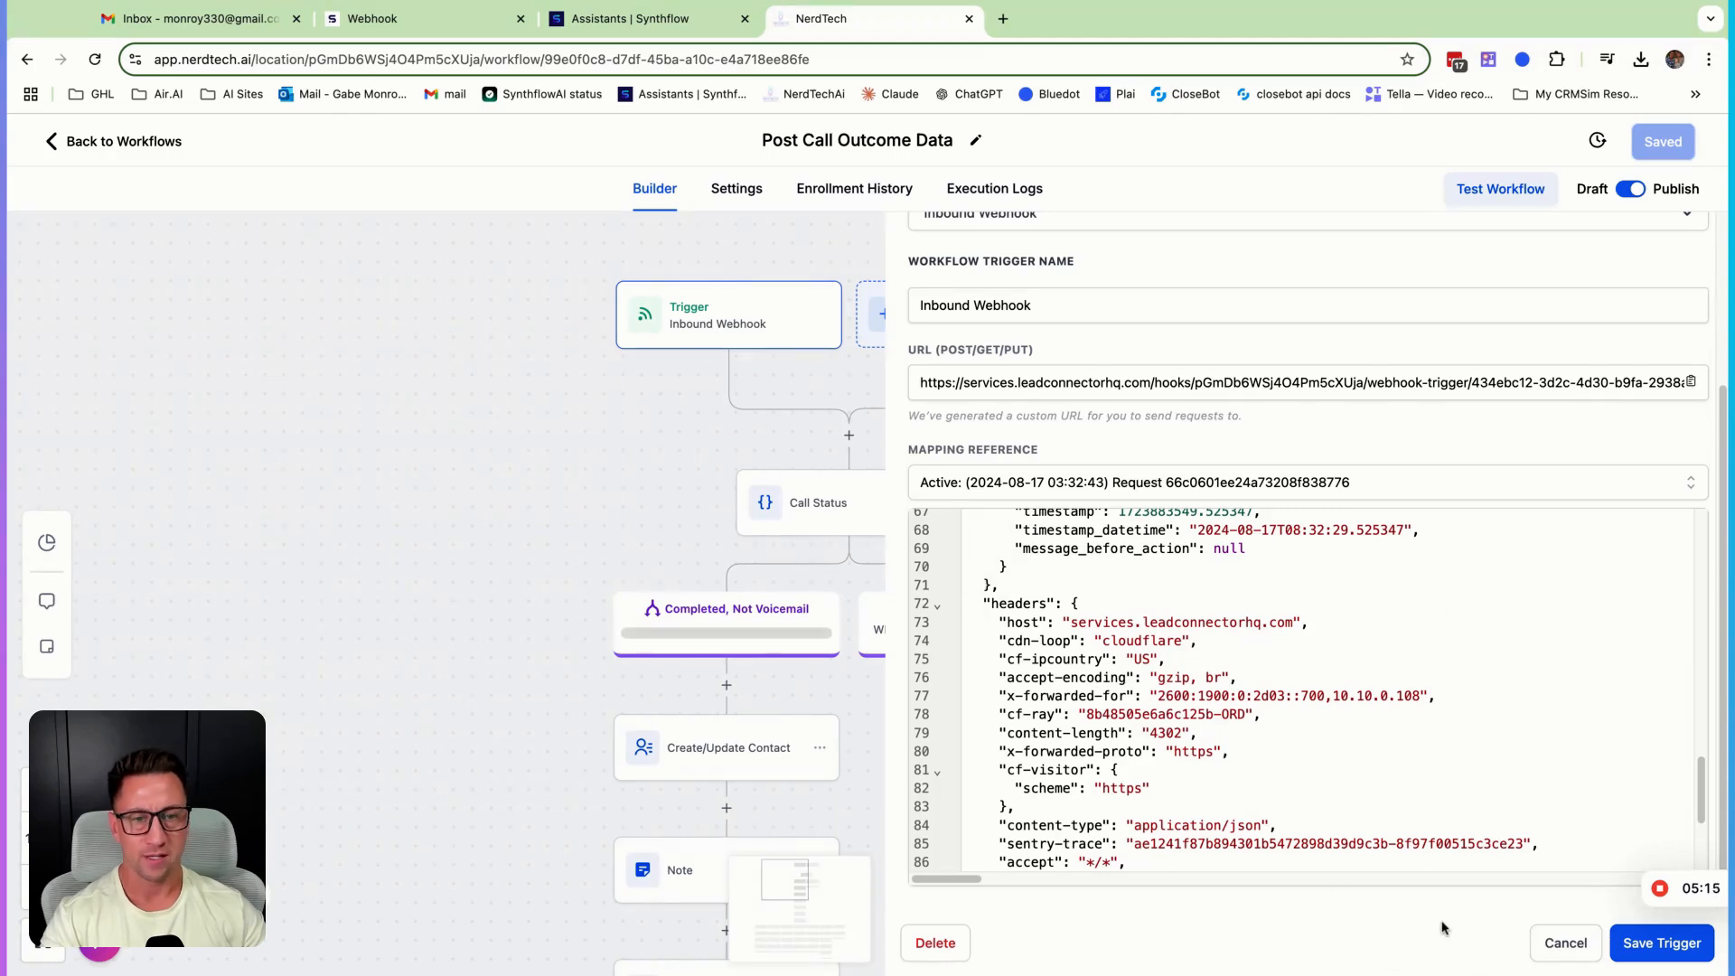
{"action": "left_click", "coordinate": [1565, 943]}
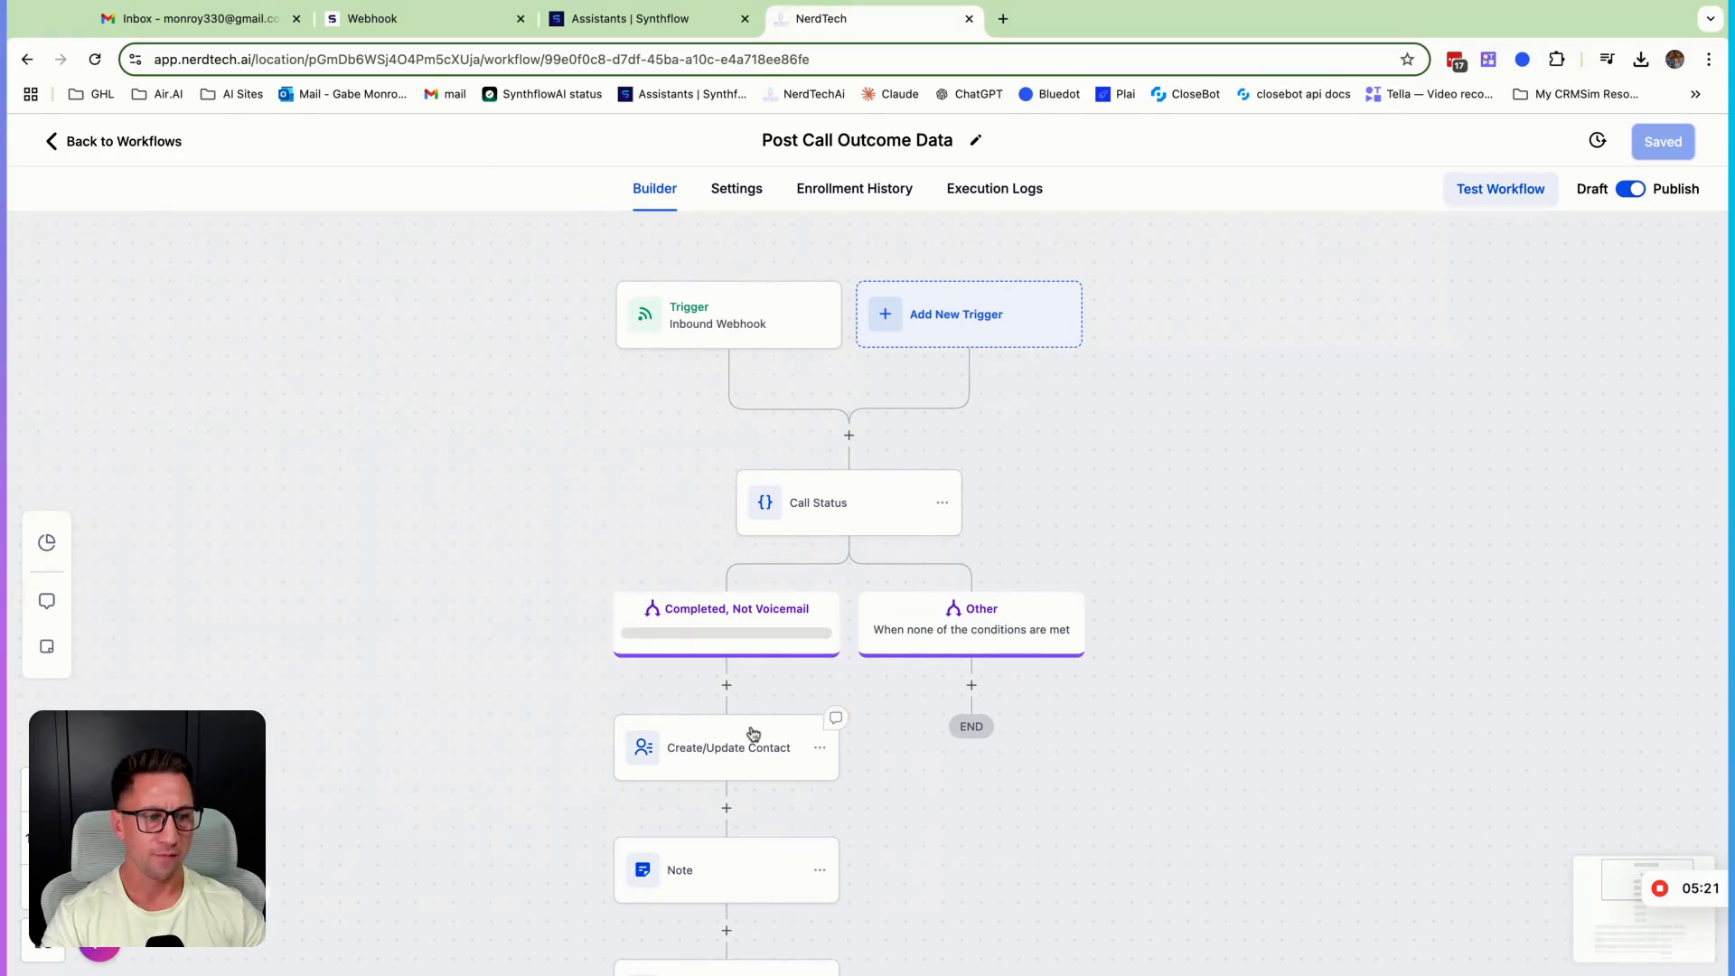
- Open the workflow's Call Status condition and examine the rules of its Completed, Not Voicemail branch
{"action": "scroll", "coordinate": [762, 724], "scroll_direction": "down", "scroll_amount": 2}
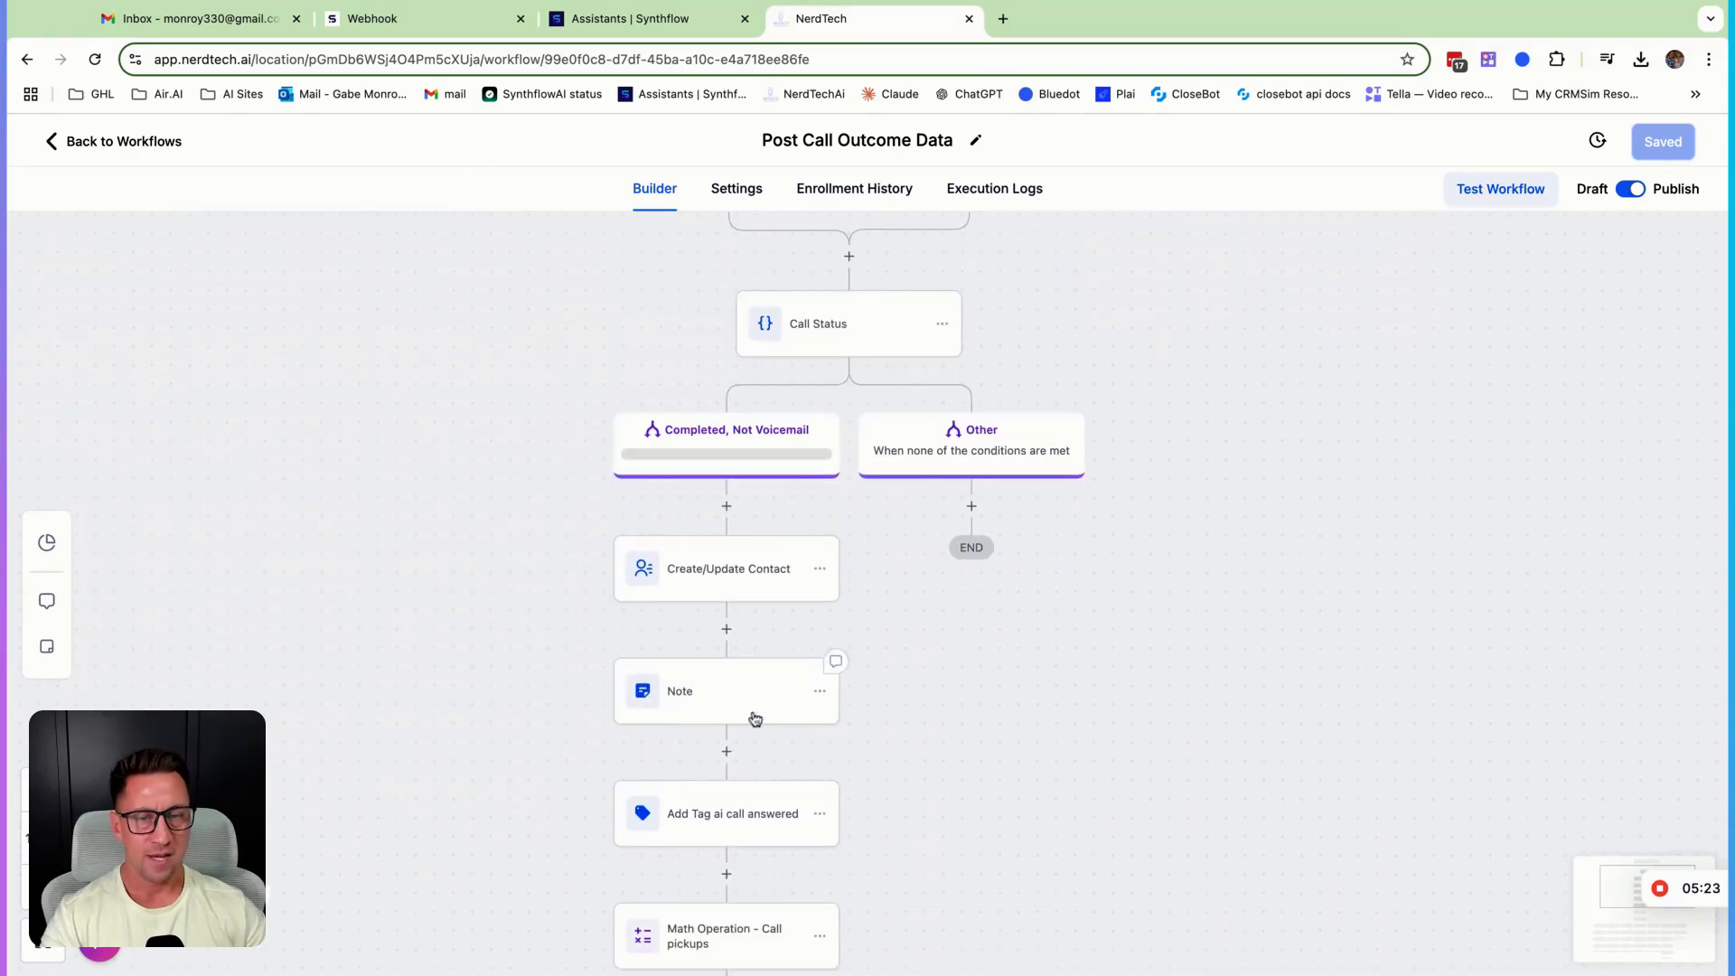
{"action": "scroll", "coordinate": [759, 728], "scroll_direction": "up", "scroll_amount": 1}
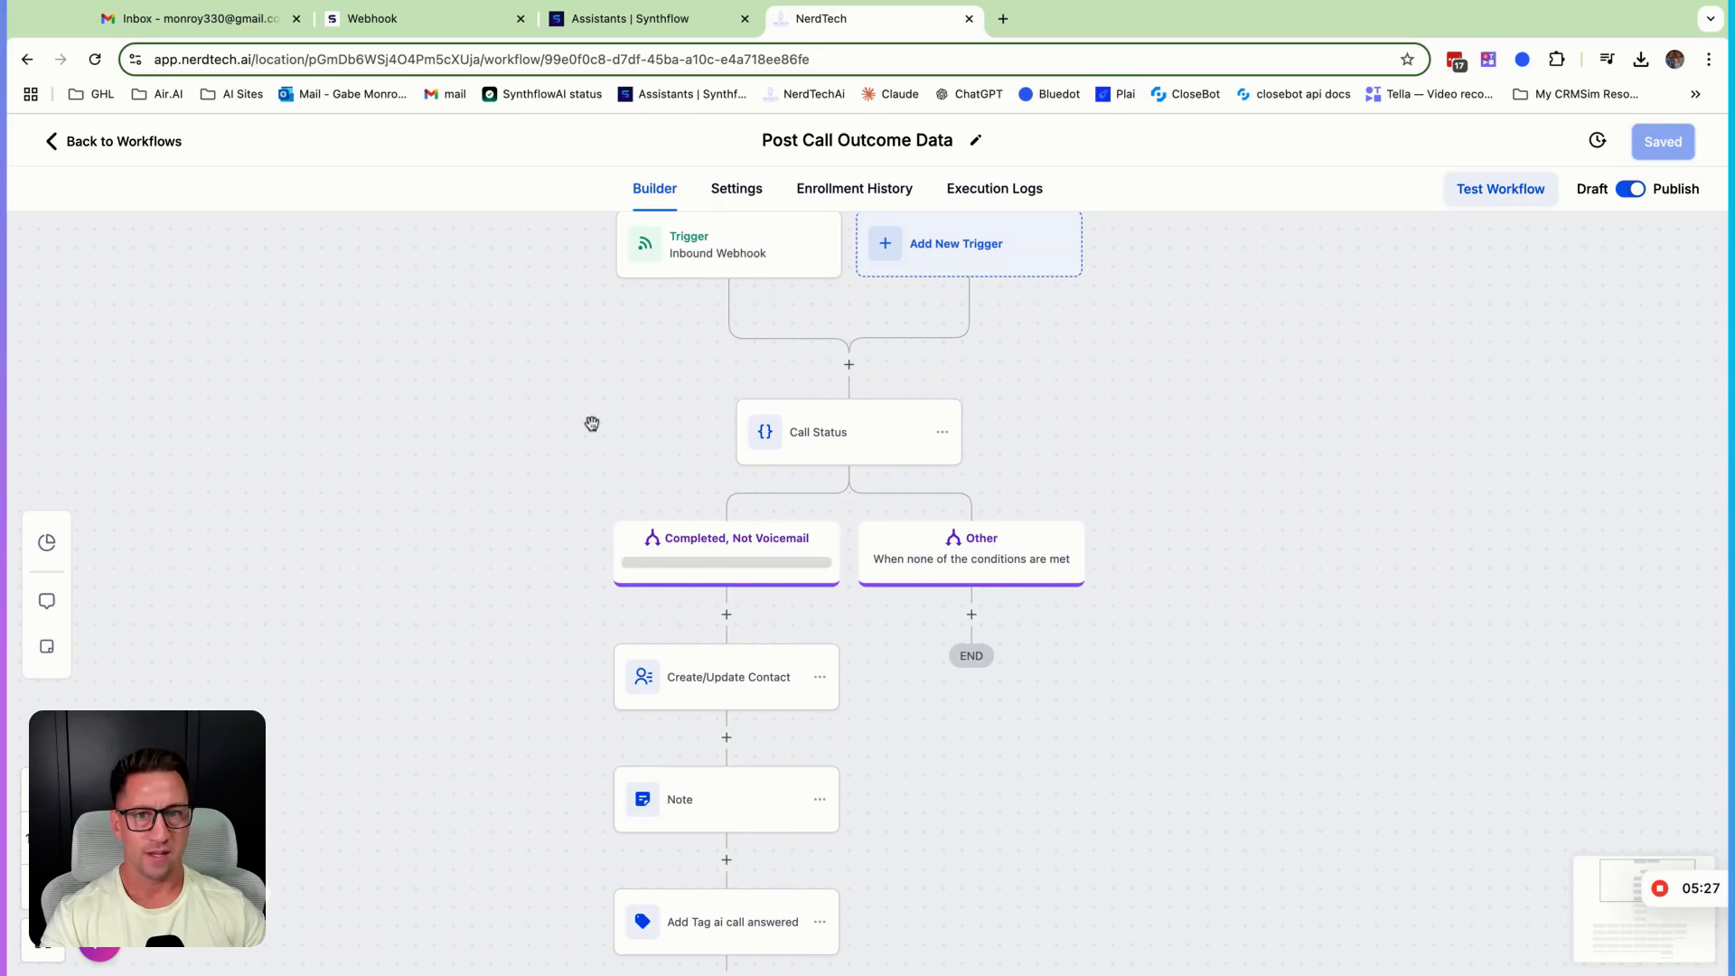
{"action": "left_click", "coordinate": [861, 450]}
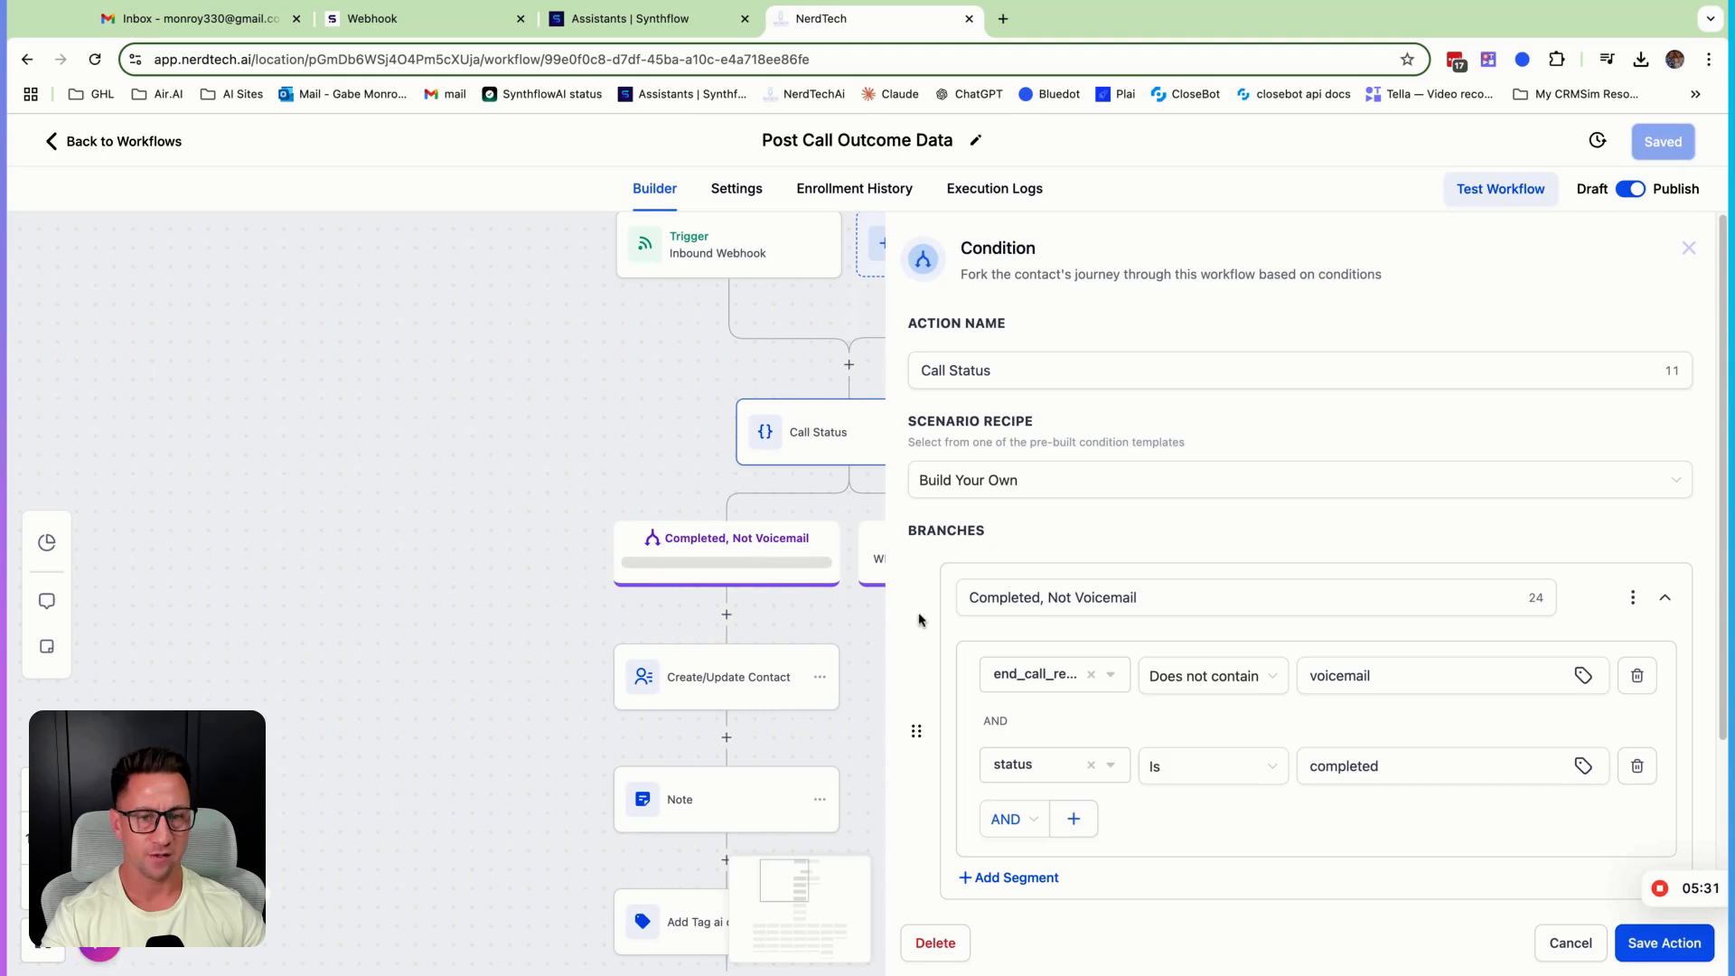
{"action": "scroll", "coordinate": [1089, 678], "scroll_direction": "down", "scroll_amount": 1}
{"action": "left_click", "coordinate": [984, 562]}
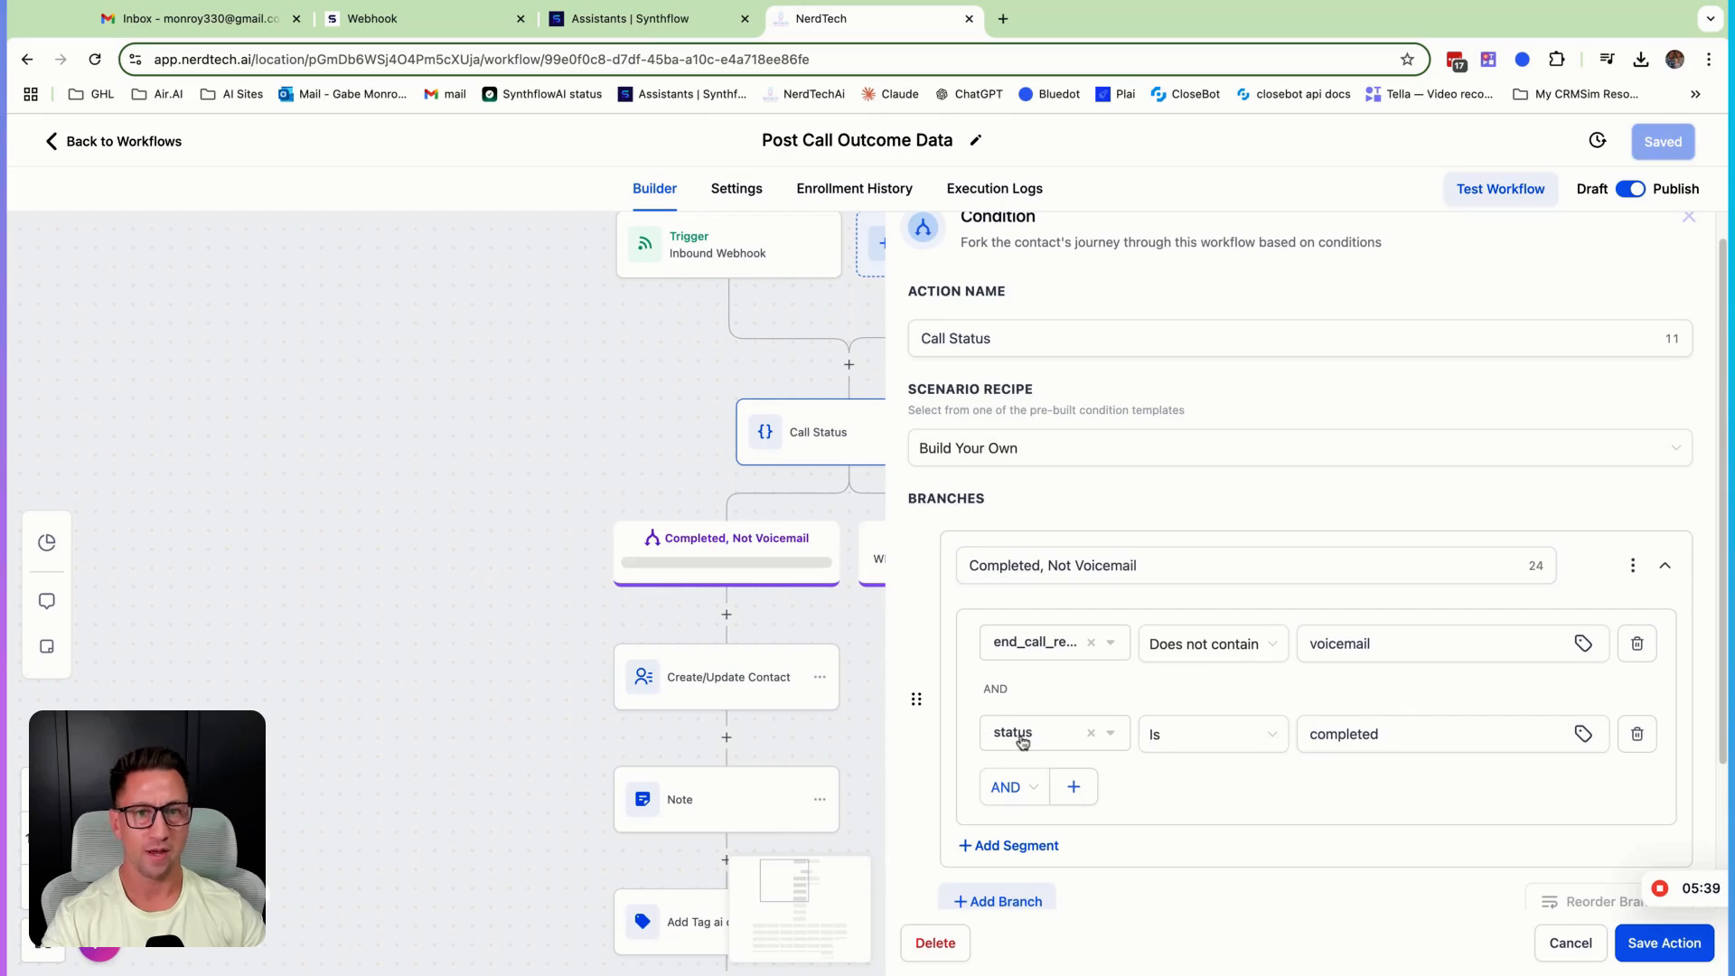
{"action": "left_click", "coordinate": [1073, 786]}
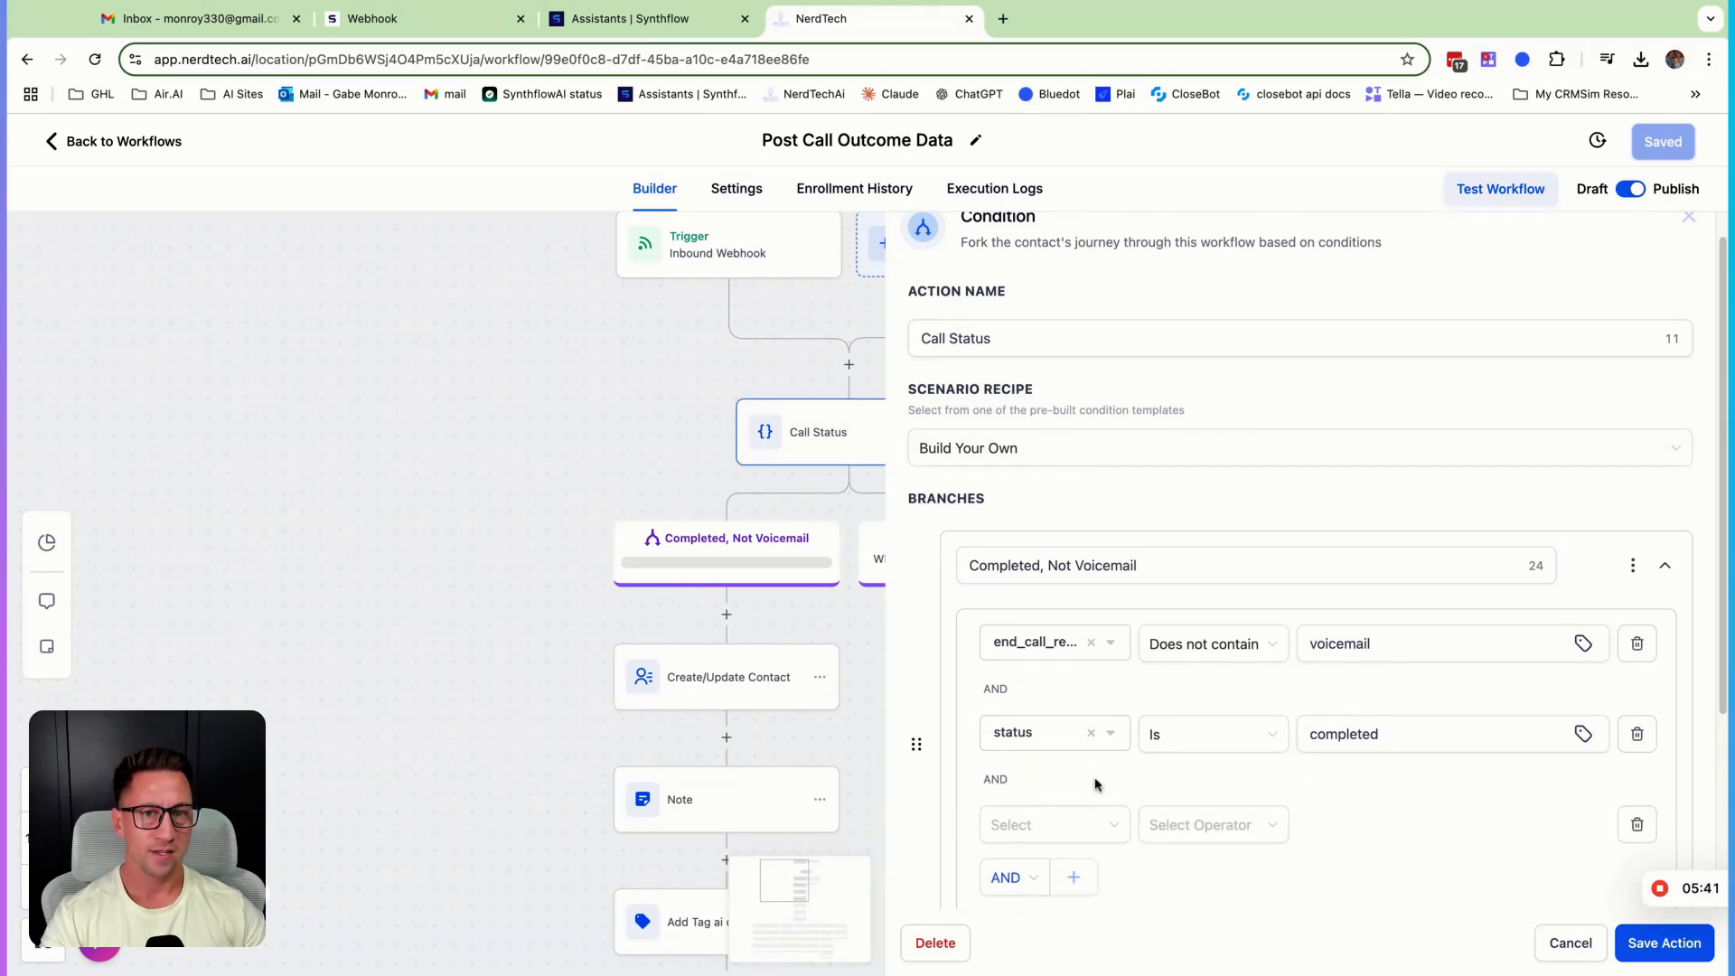
{"action": "scroll", "coordinate": [1094, 768], "scroll_direction": "down", "scroll_amount": 2}
{"action": "left_click", "coordinate": [1021, 646]}
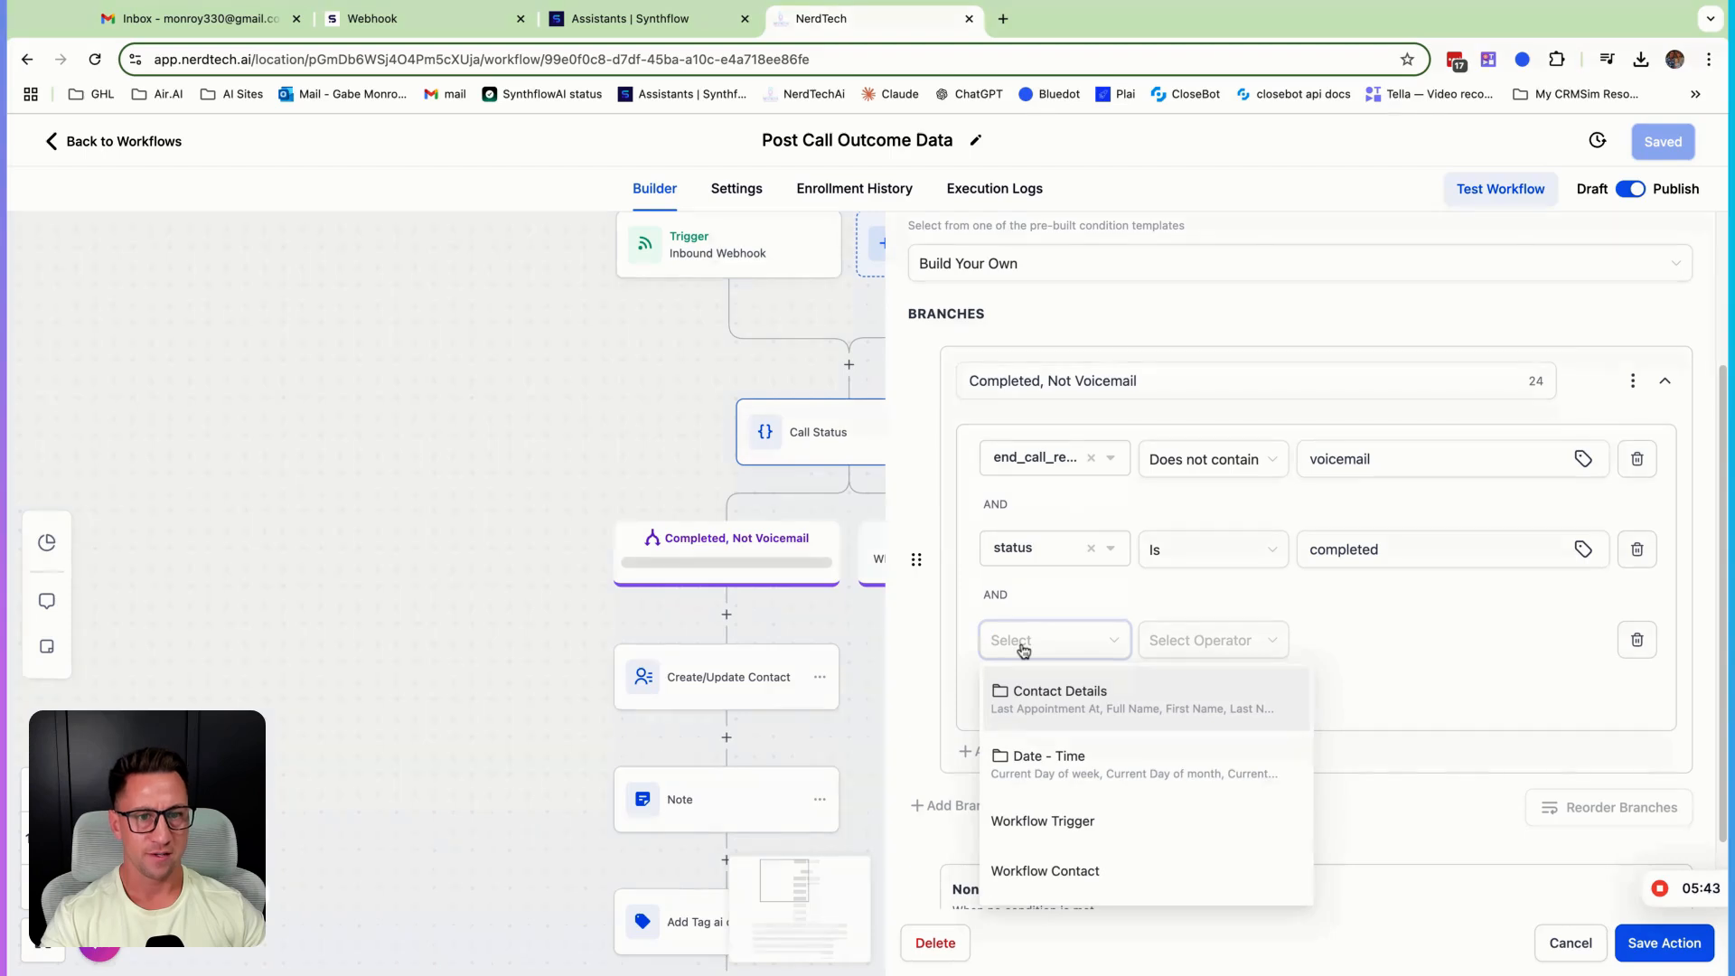
{"action": "scroll", "coordinate": [1039, 795], "scroll_direction": "down", "scroll_amount": 4}
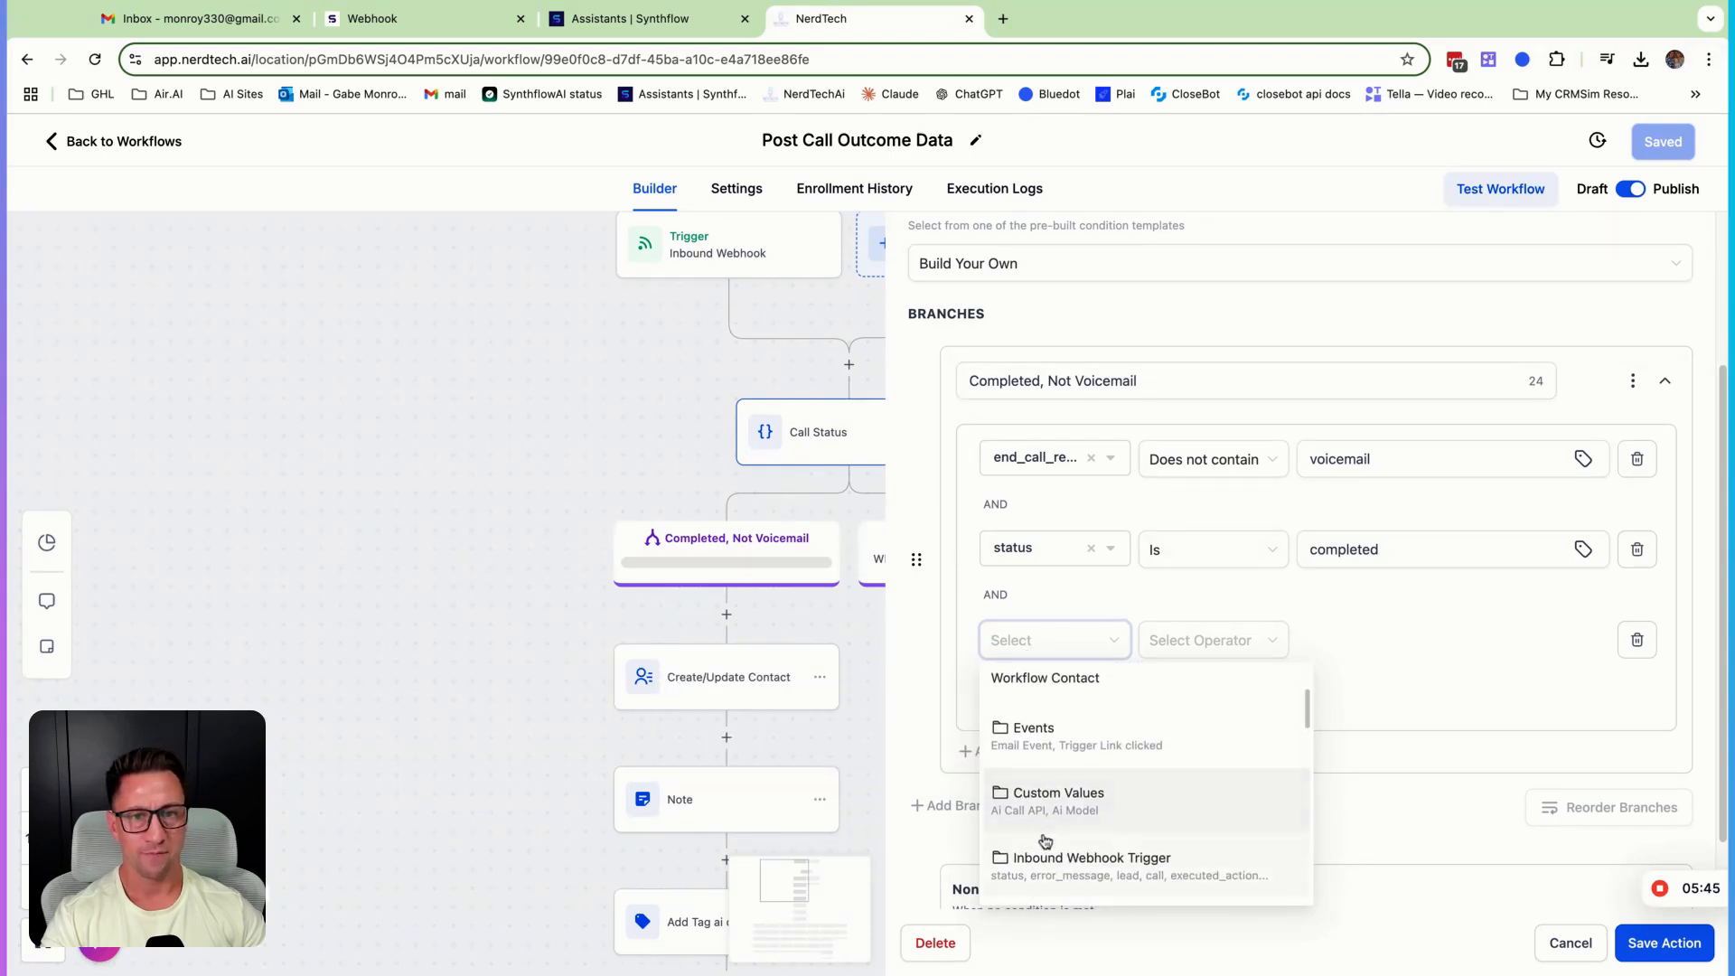
{"action": "scroll", "coordinate": [1048, 831], "scroll_direction": "down", "scroll_amount": 2}
{"action": "left_click", "coordinate": [1093, 815]}
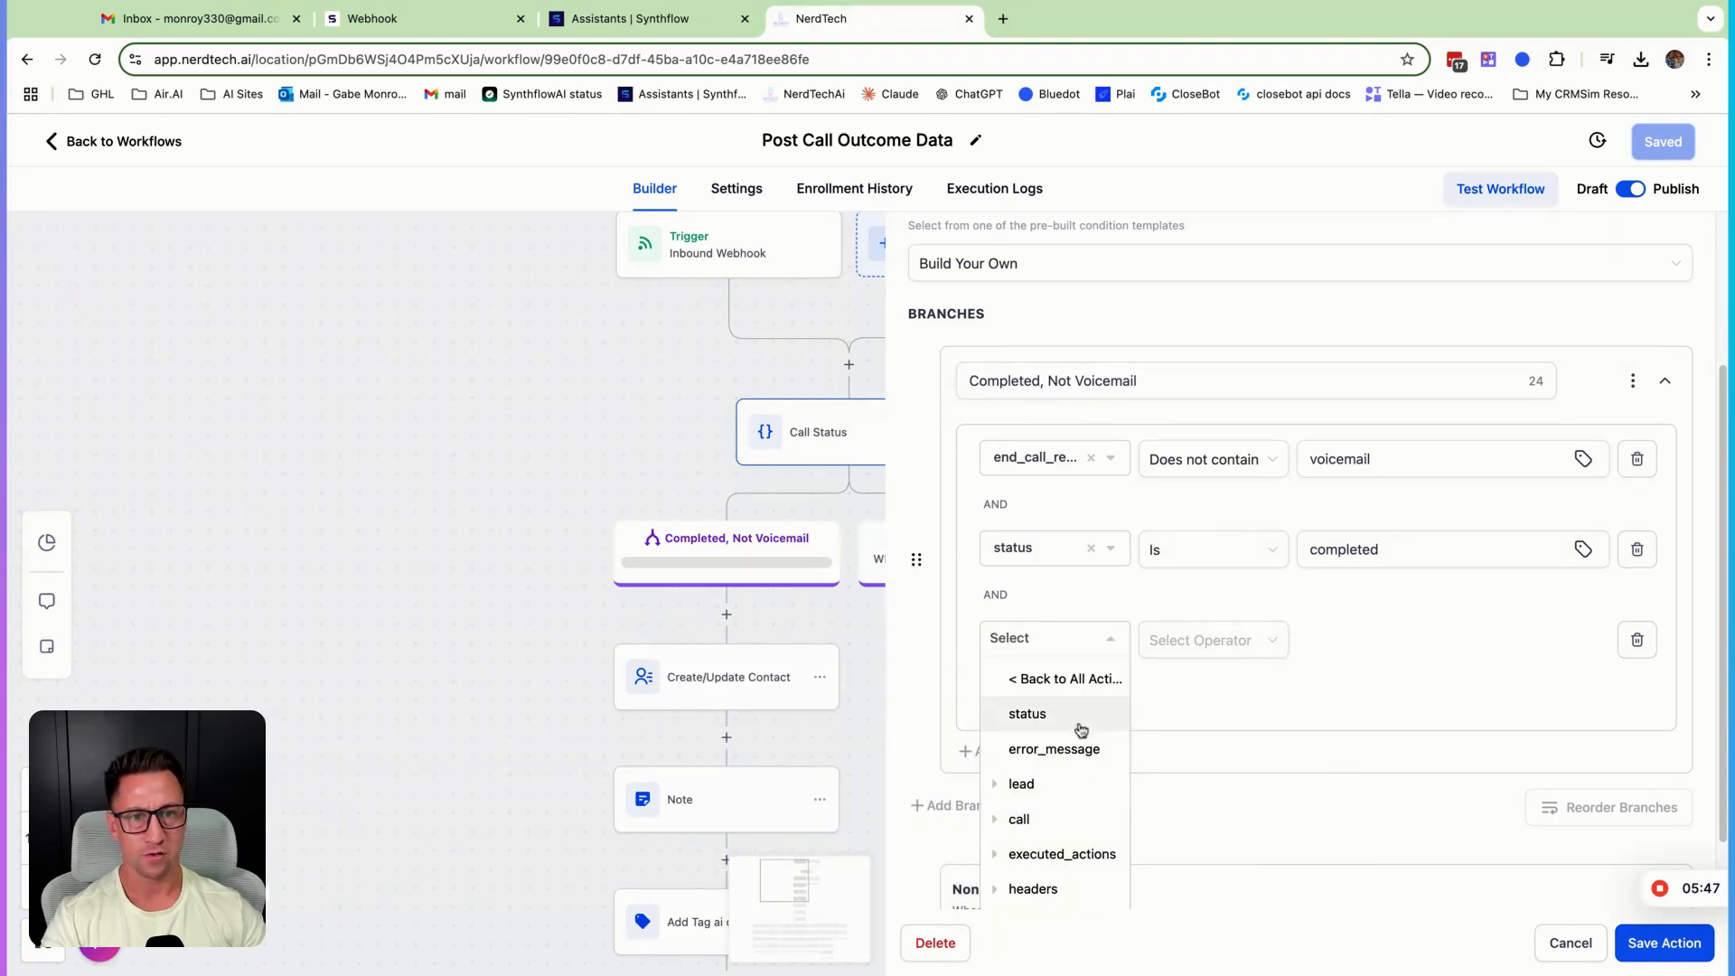
{"action": "left_click", "coordinate": [1022, 714]}
{"action": "left_click", "coordinate": [1165, 654]}
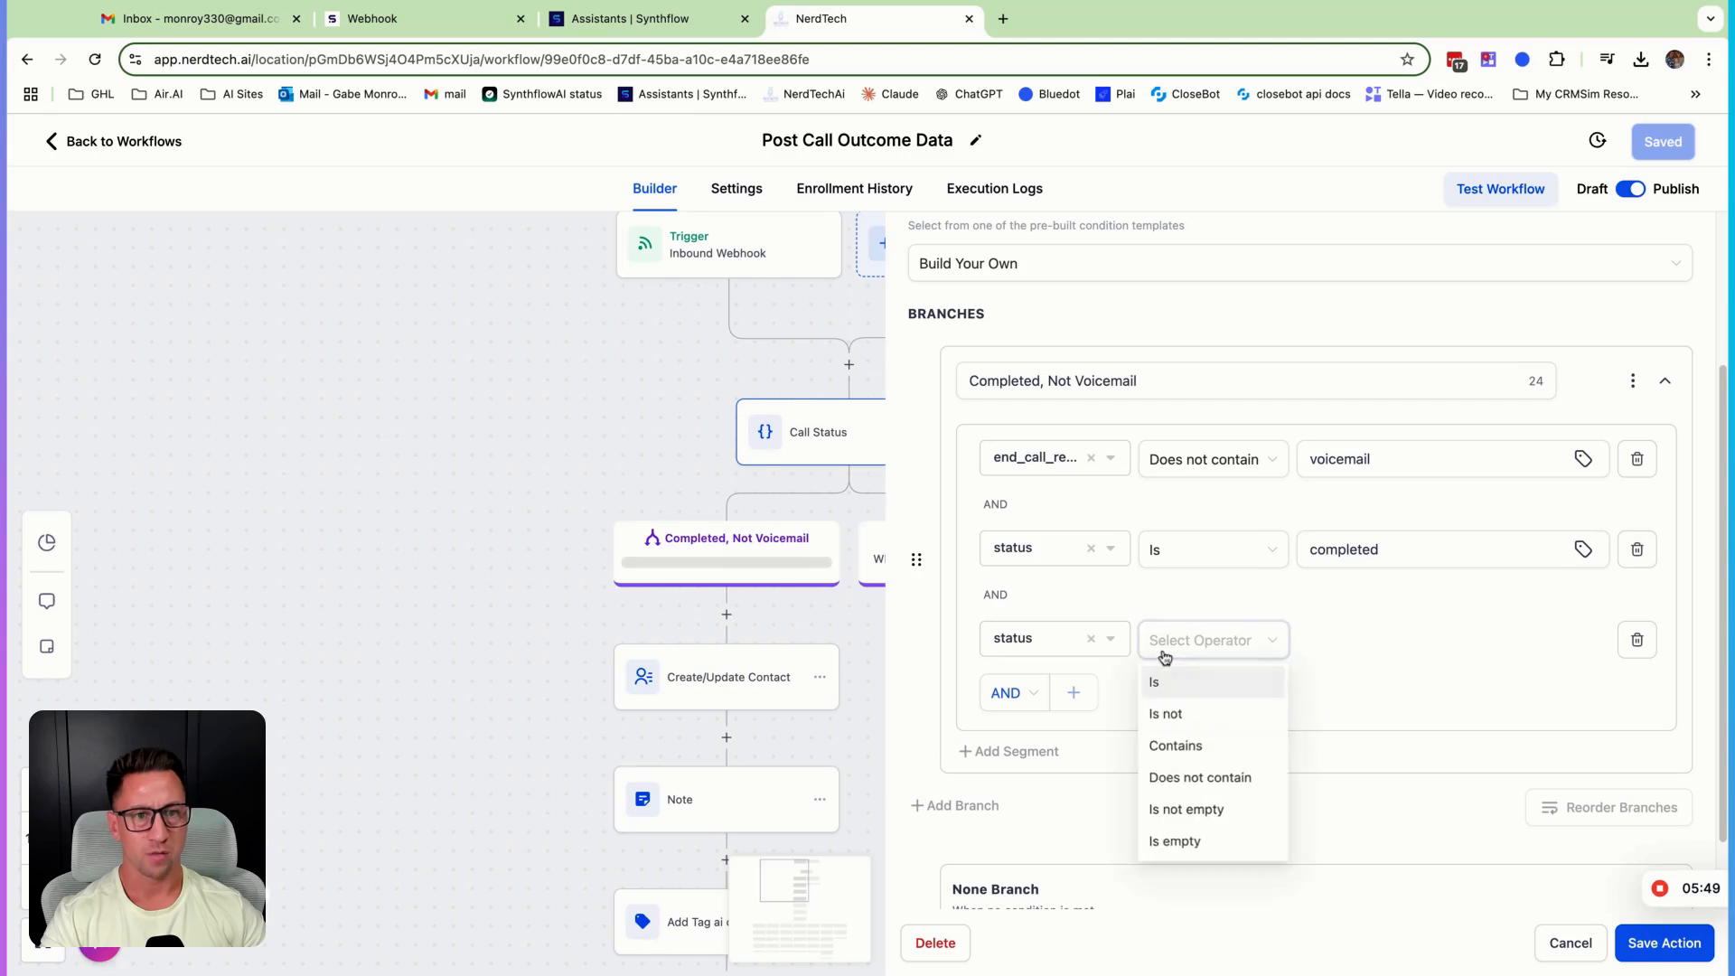
{"action": "left_click", "coordinate": [1154, 684]}
{"action": "left_click", "coordinate": [1352, 644]}
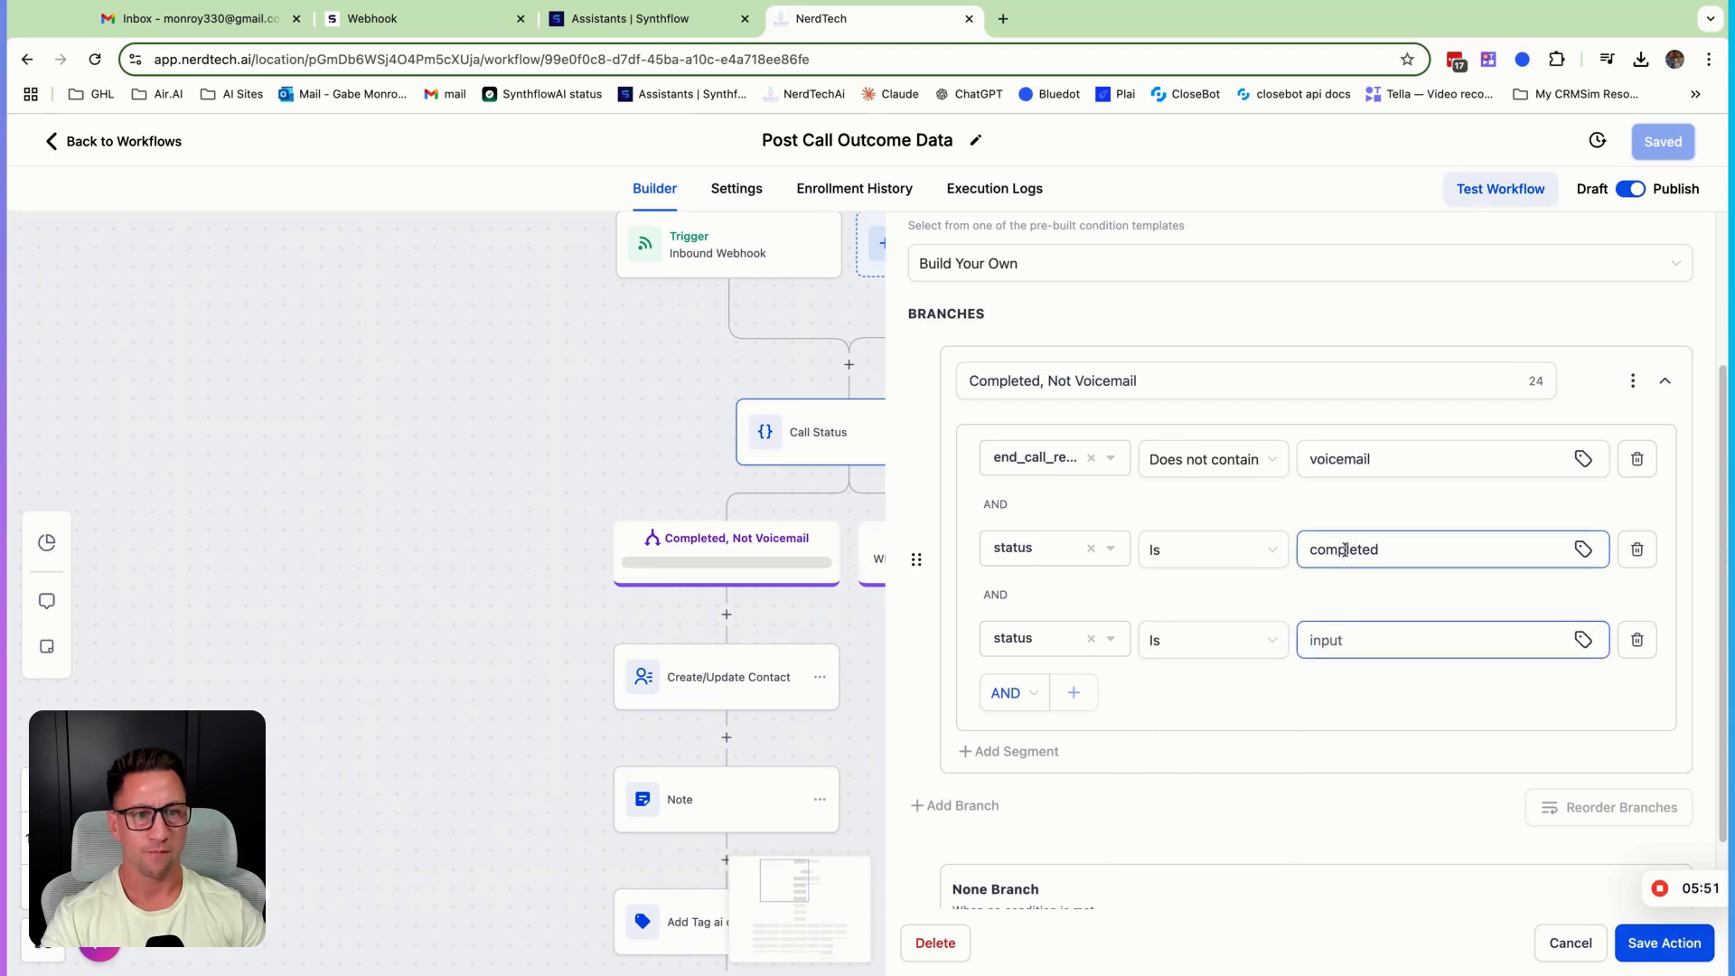
{"action": "left_click", "coordinate": [1638, 640]}
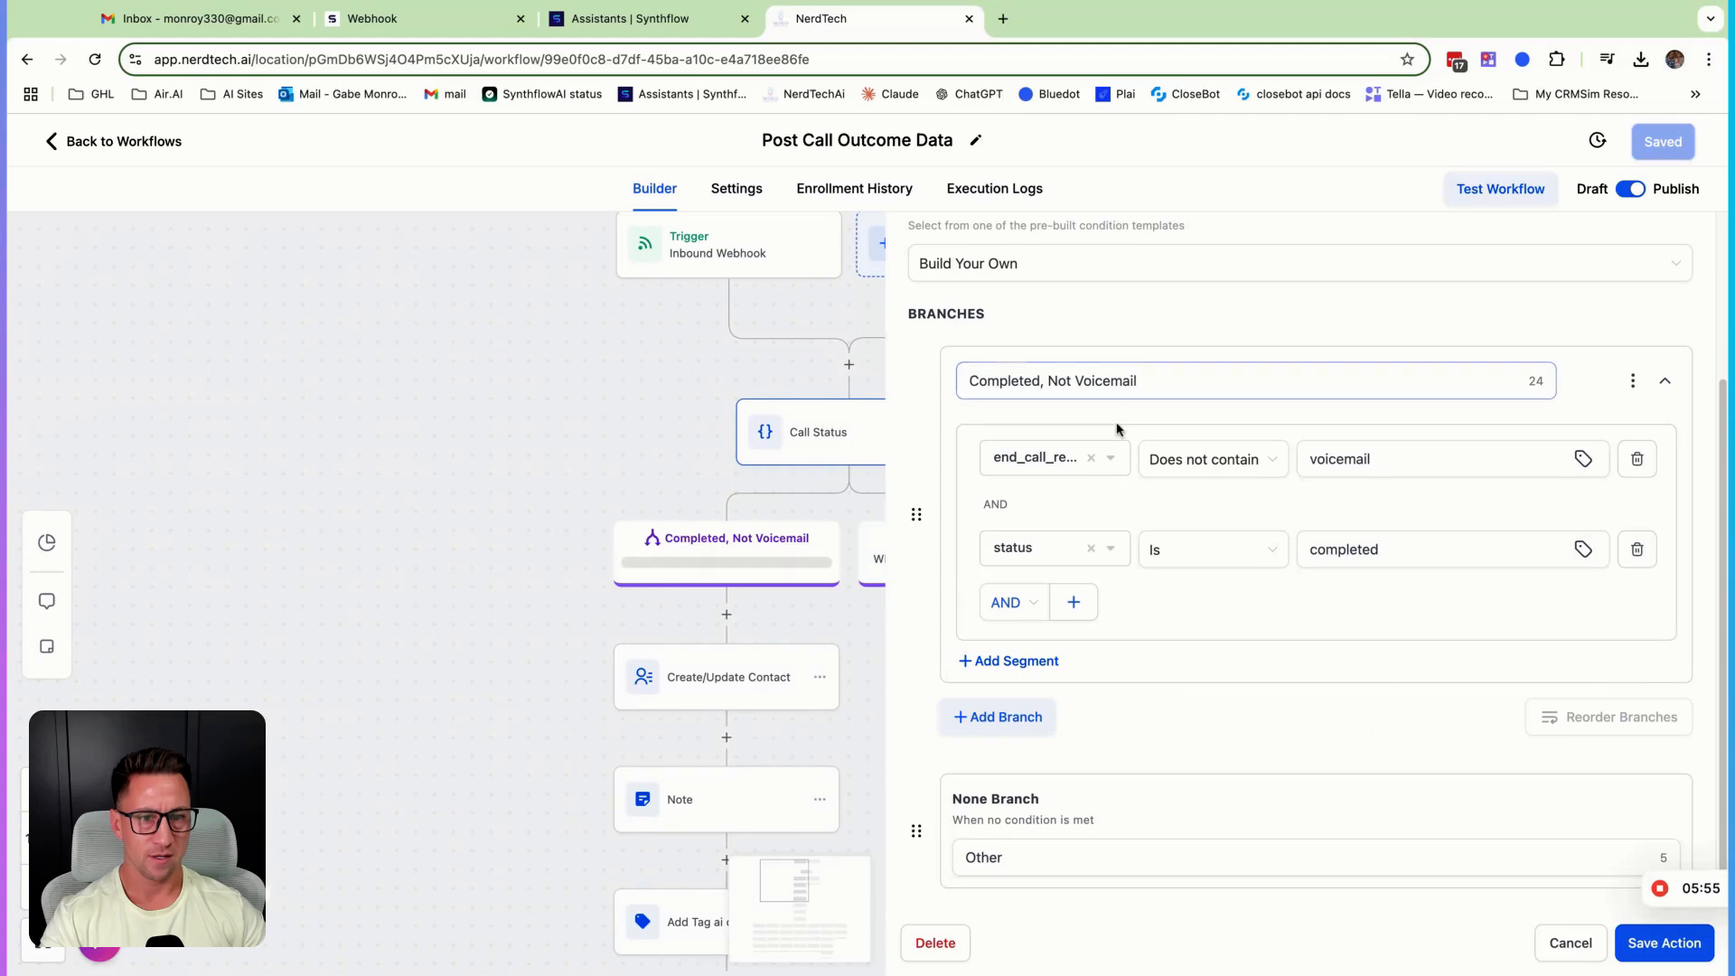
- Switch to the Synthflow Webhook documentation and examine the response example and the call status codes
{"action": "left_click", "coordinate": [454, 27]}
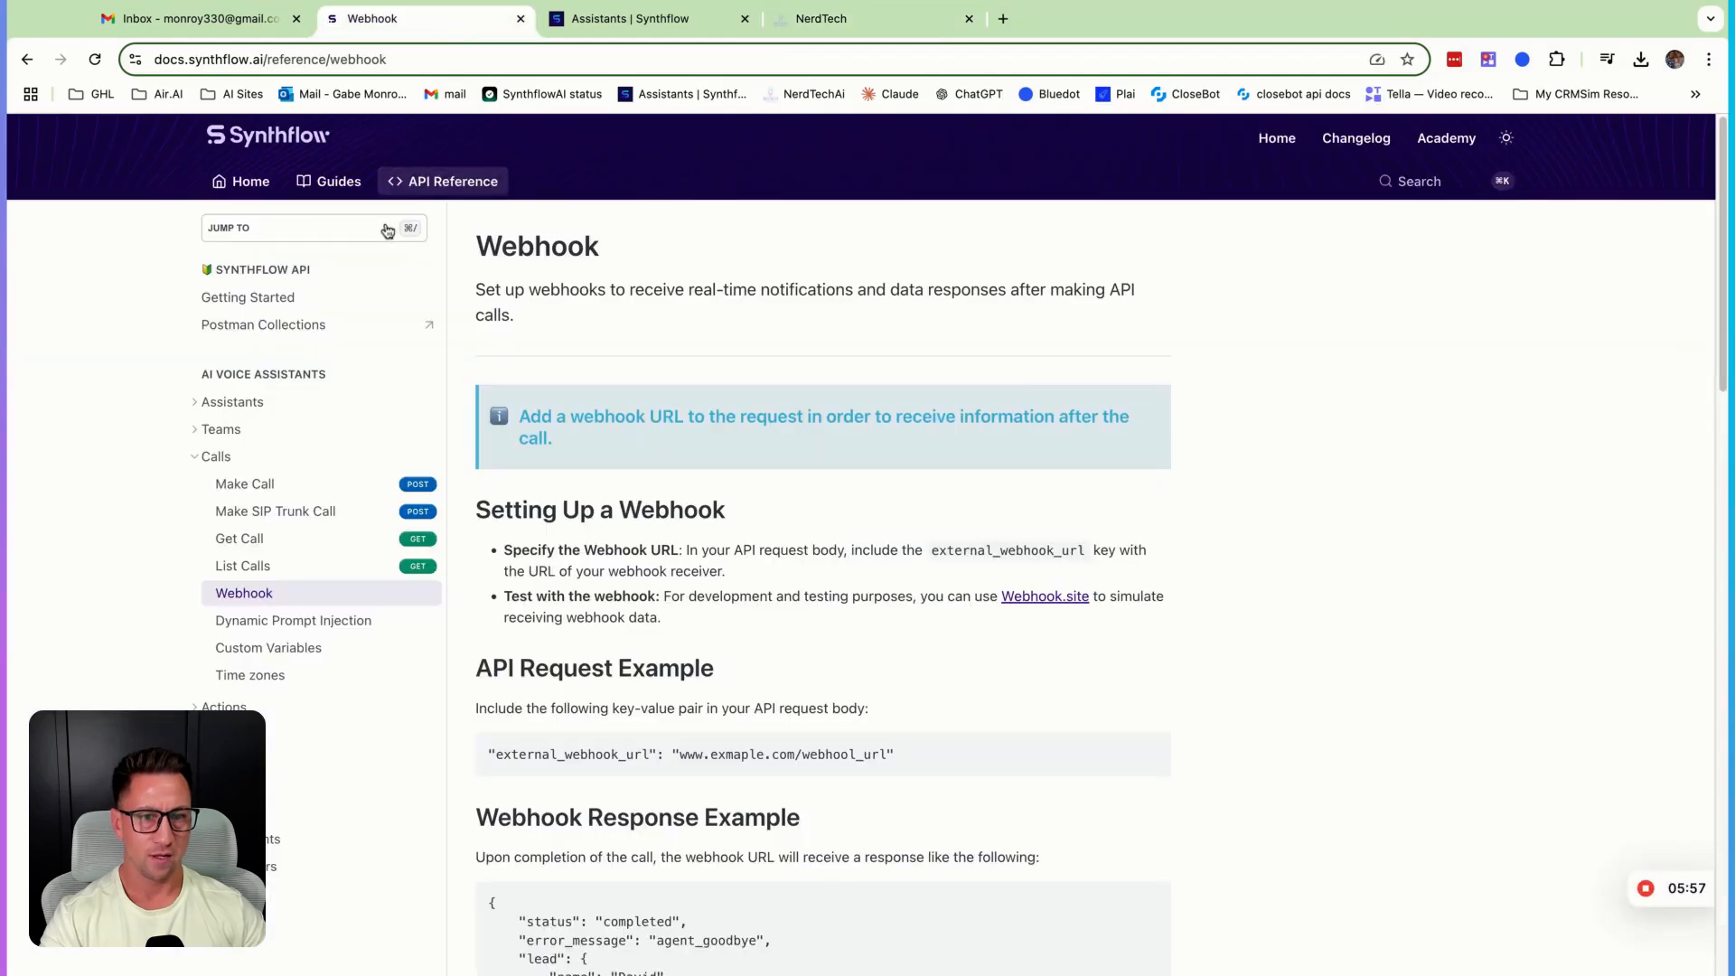
{"action": "left_click_drag", "start_coordinate": [430, 59], "coordinate": [137, 51]}
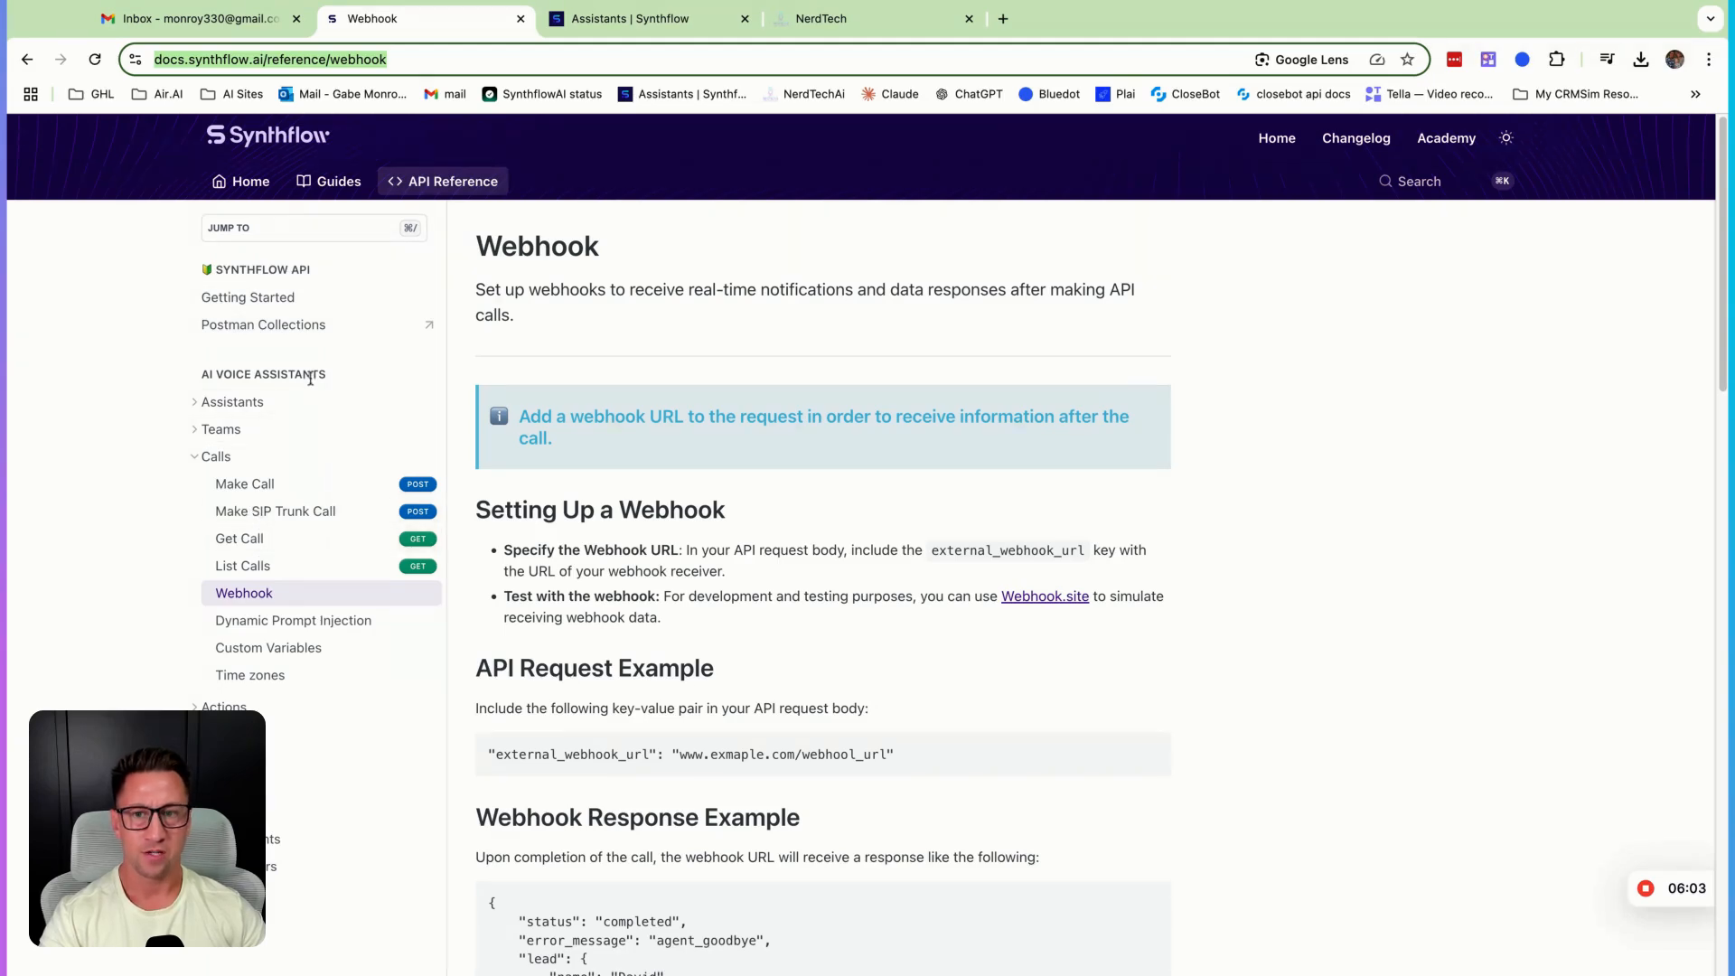
{"action": "scroll", "coordinate": [271, 487], "scroll_direction": "down", "scroll_amount": 1}
{"action": "scroll", "coordinate": [658, 665], "scroll_direction": "down", "scroll_amount": 7}
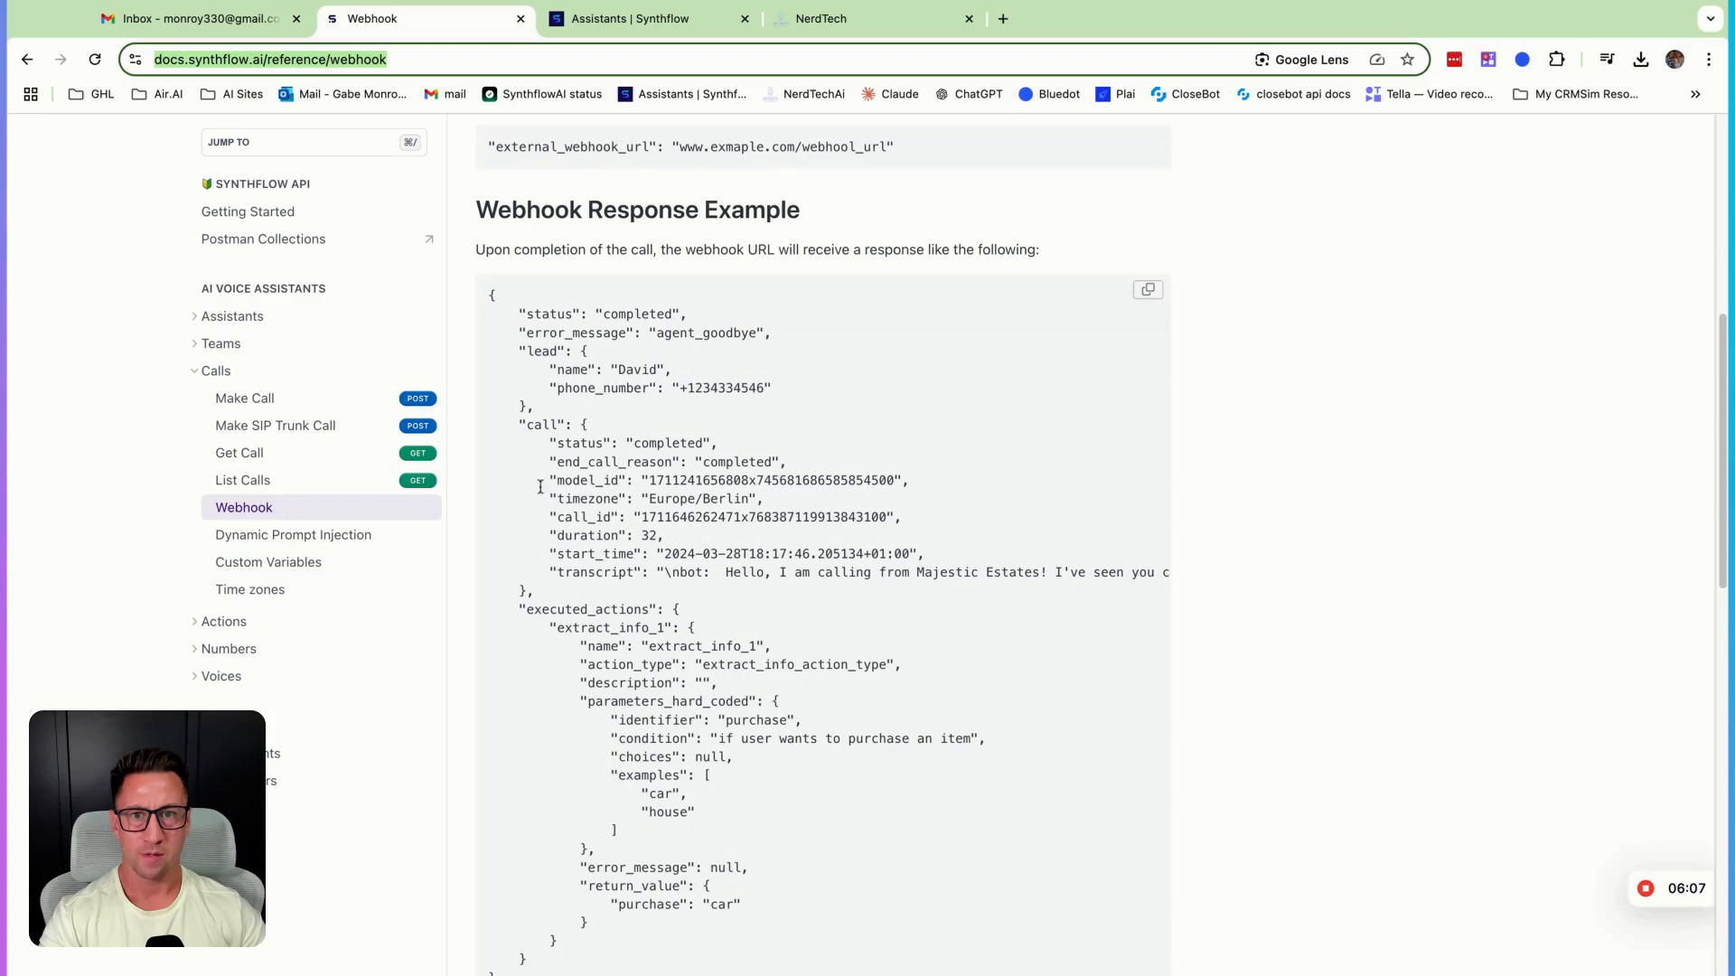
{"action": "scroll", "coordinate": [711, 574], "scroll_direction": "down", "scroll_amount": 9}
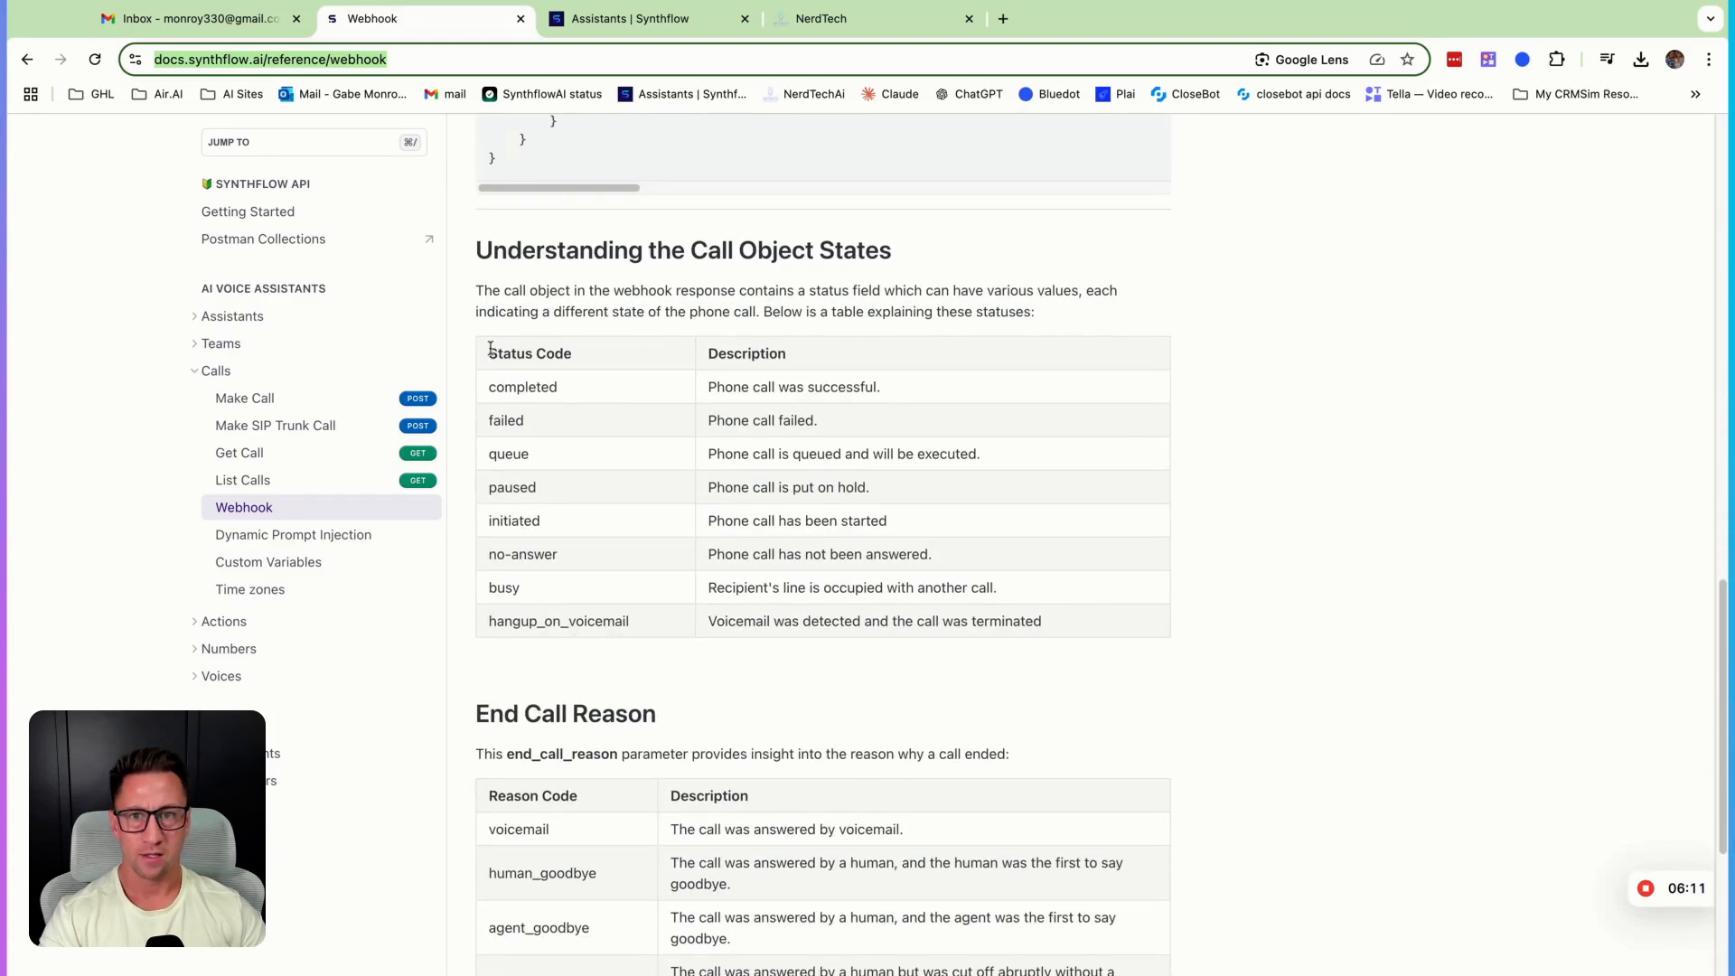
- Highlight the call status codes table and the End Call Reason section in the Webhook documentation
{"action": "left_click_drag", "start_coordinate": [490, 348], "coordinate": [630, 621]}
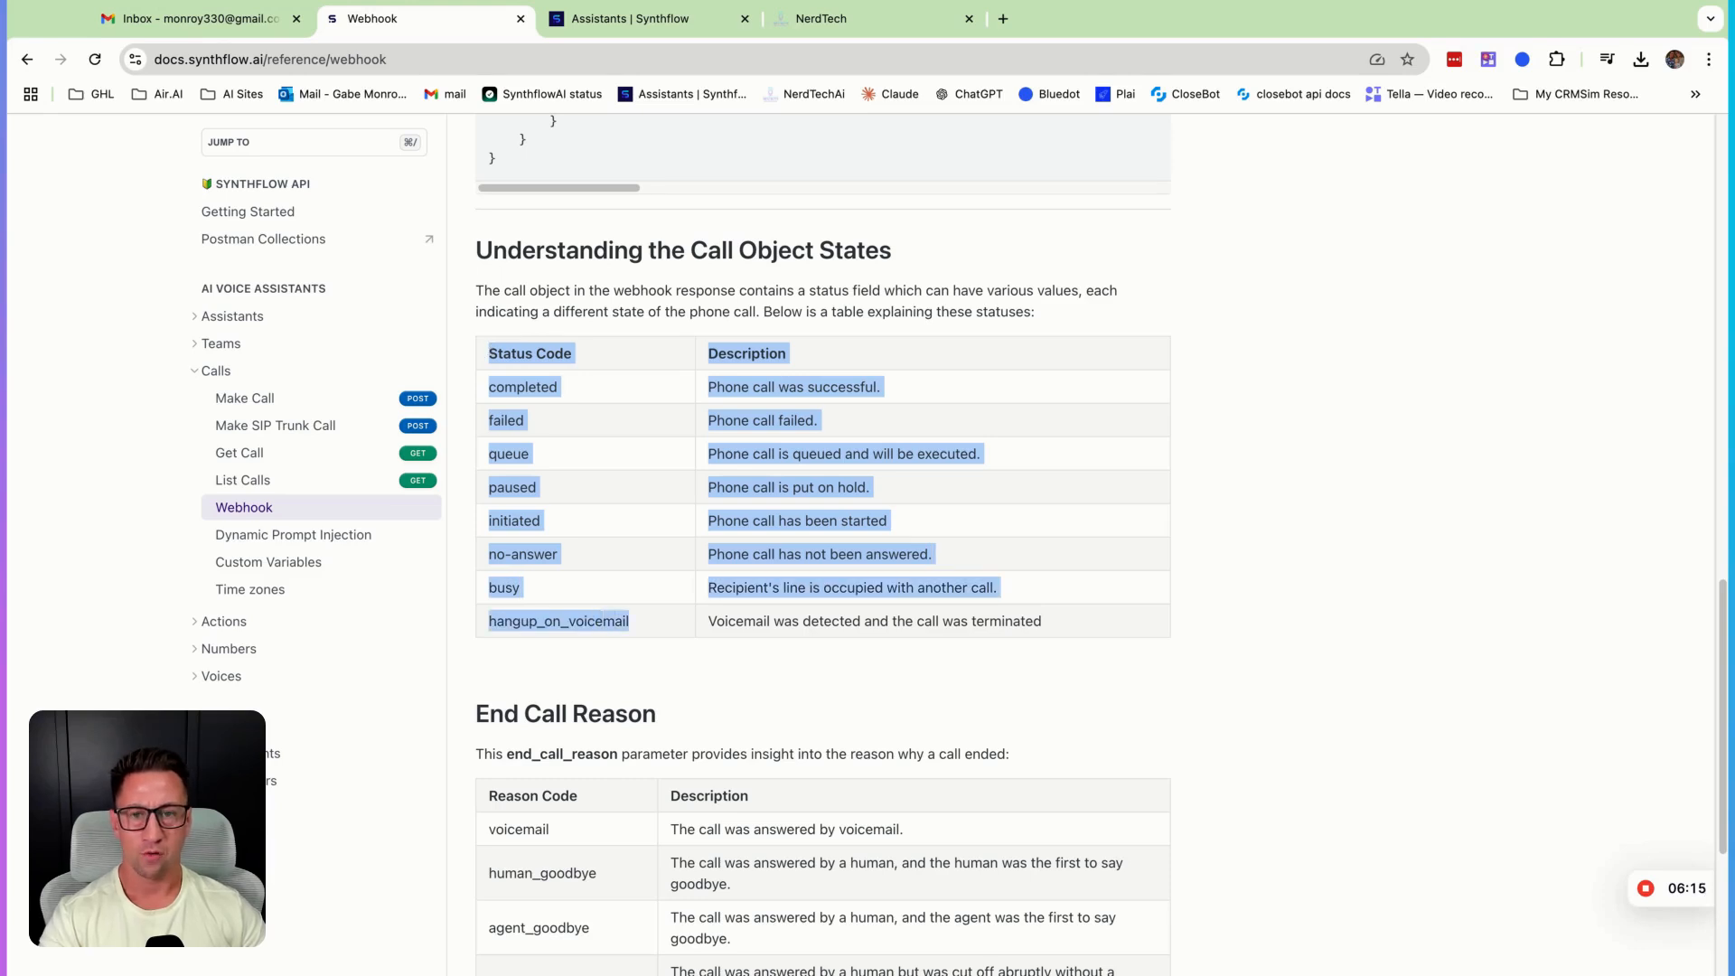
{"action": "left_click", "coordinate": [646, 669]}
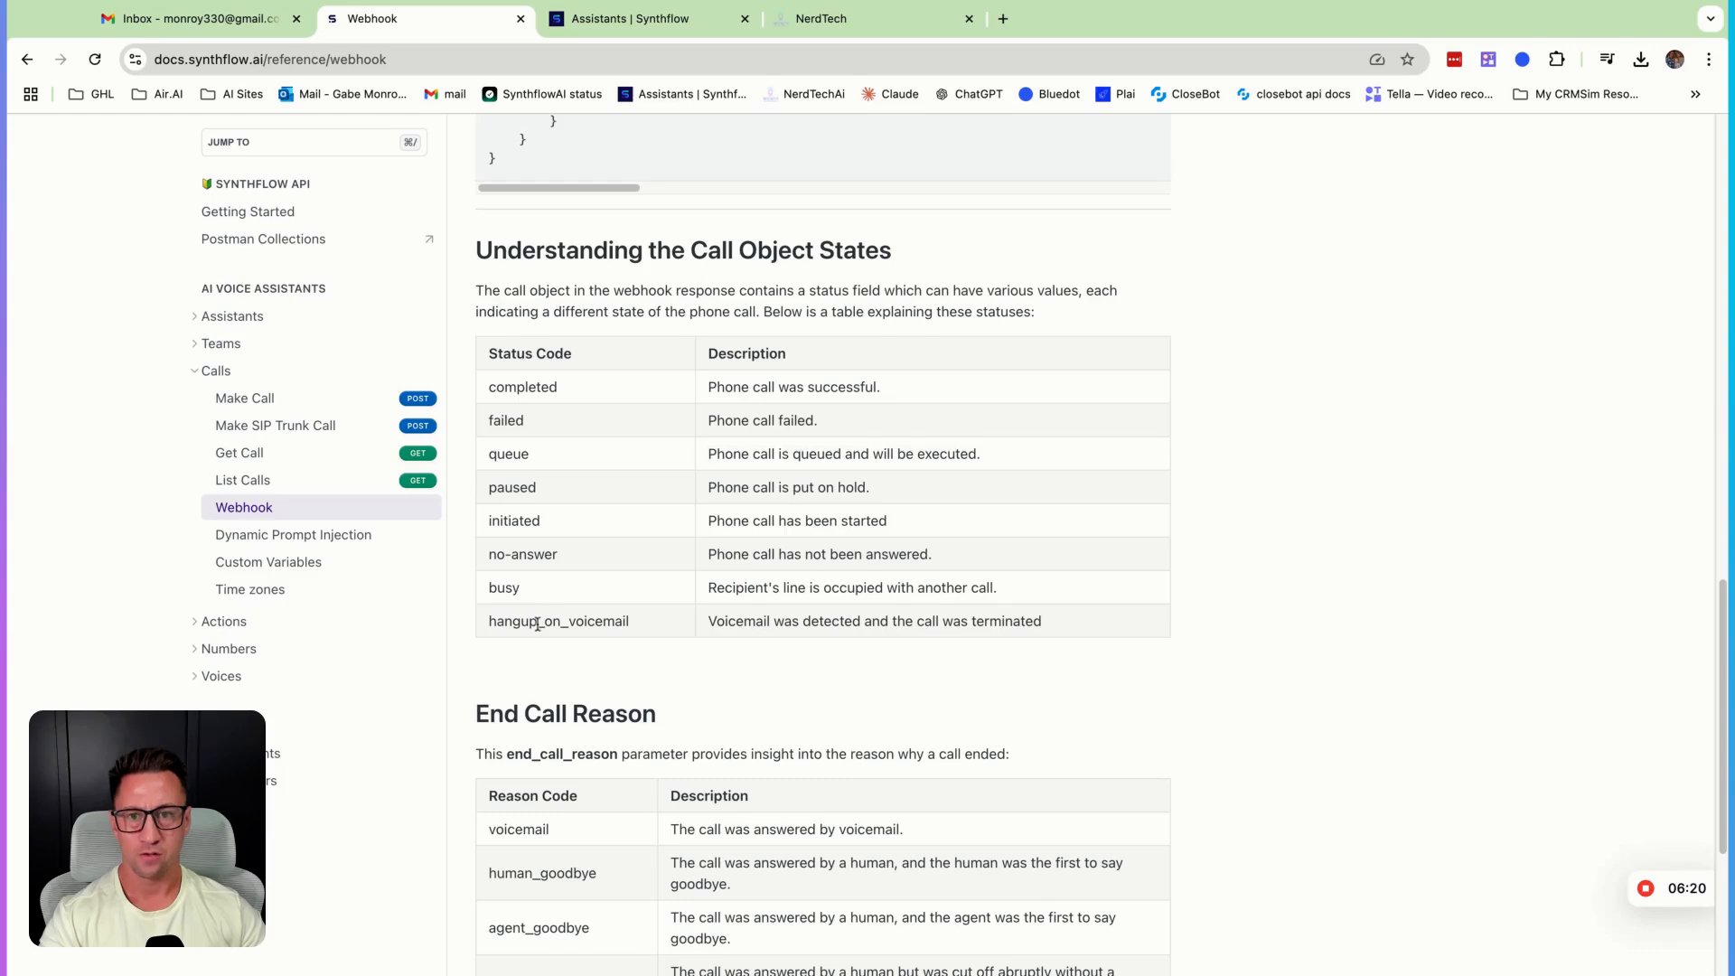
{"action": "scroll", "coordinate": [653, 651], "scroll_direction": "down", "scroll_amount": 5}
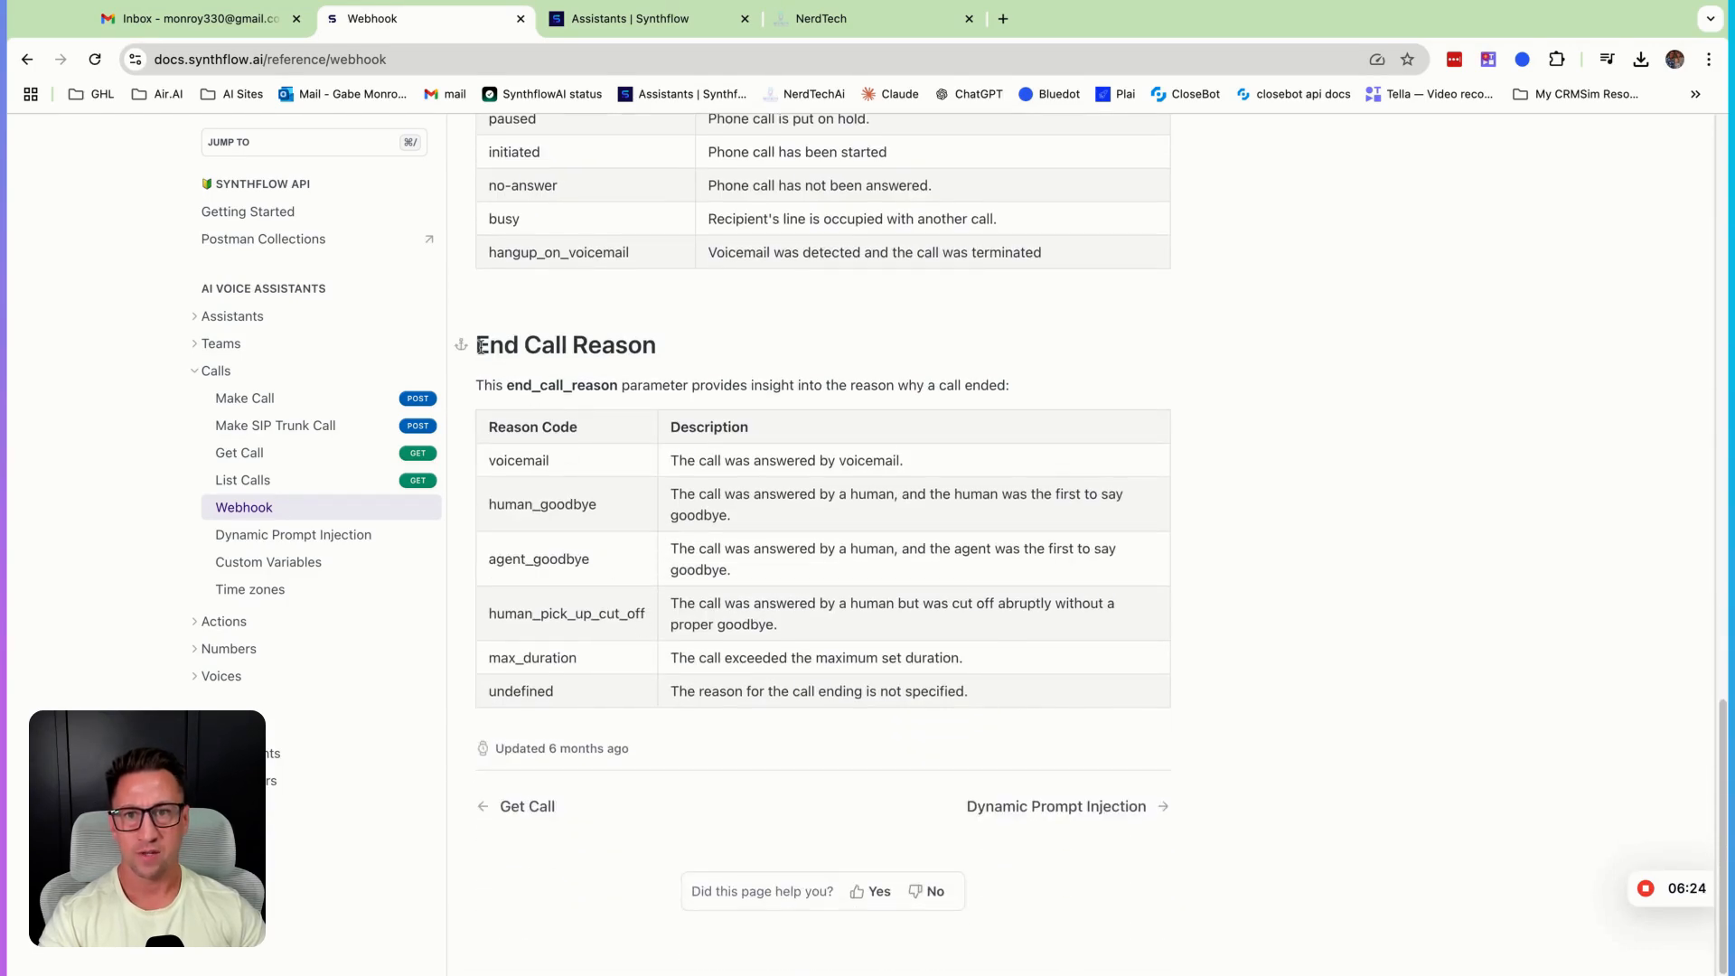
{"action": "left_click_drag", "start_coordinate": [480, 346], "coordinate": [743, 691]}
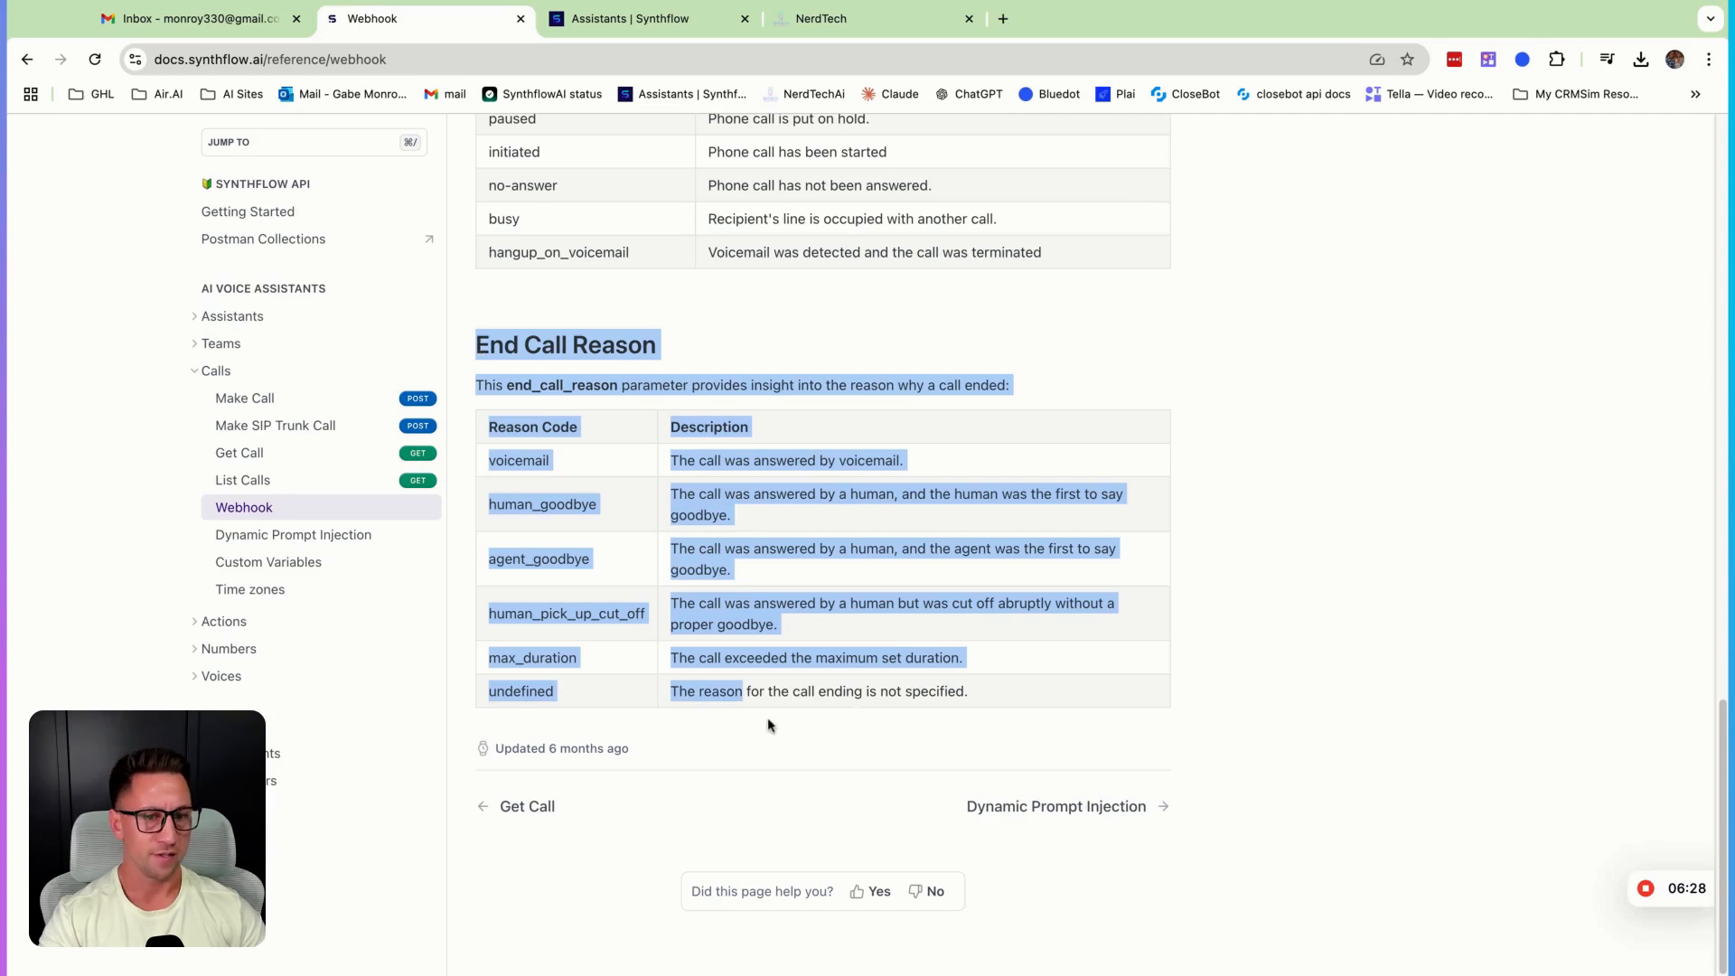
- Compare the workflow's end_call_reason rule with the documentation and highlight the voicemail reason code
{"action": "left_click", "coordinate": [838, 20]}
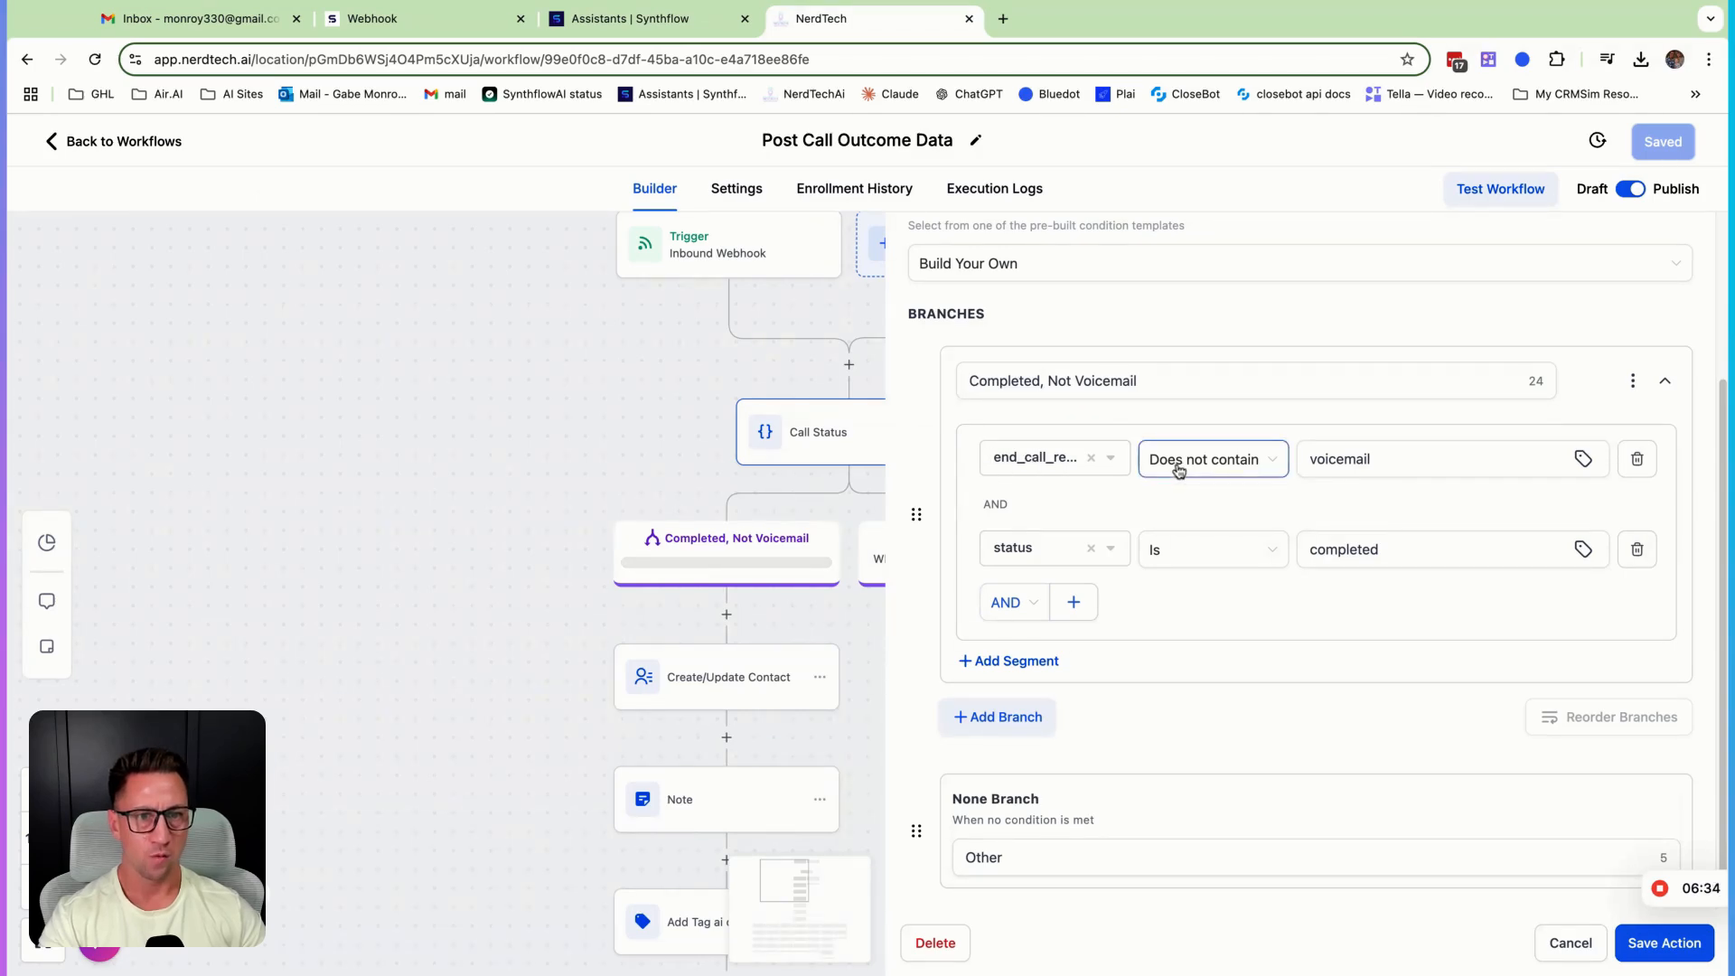
{"action": "left_click", "coordinate": [1331, 456]}
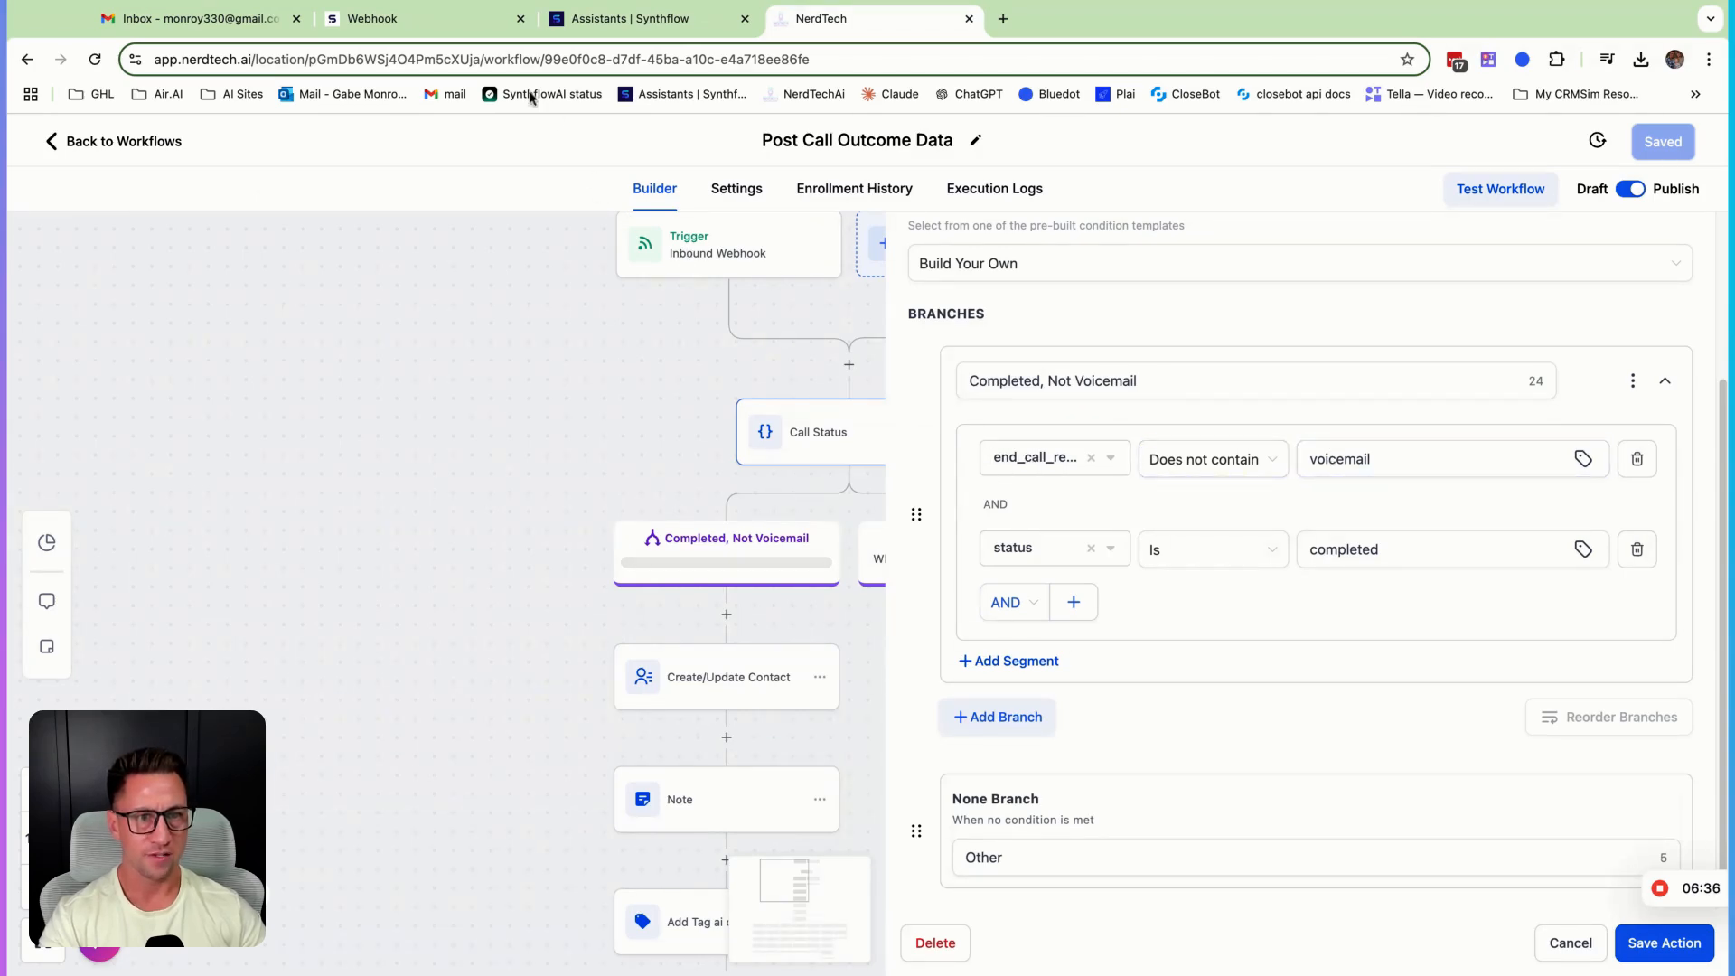
{"action": "left_click", "coordinate": [447, 20]}
{"action": "left_click", "coordinate": [520, 479]}
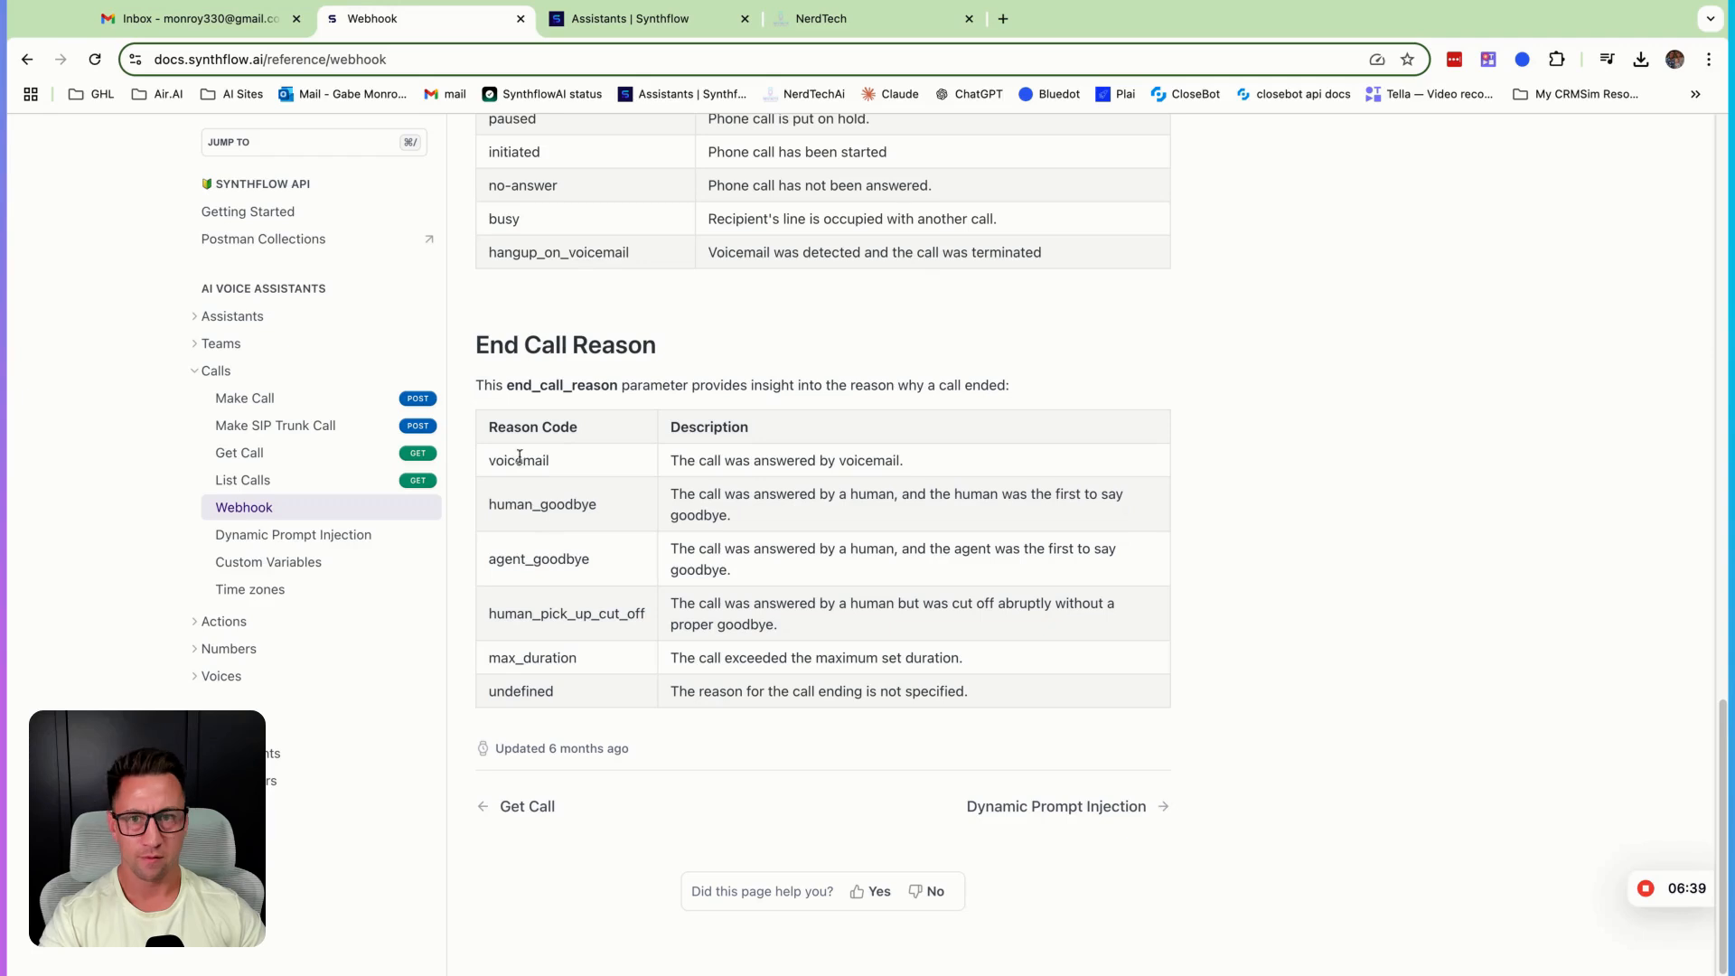
{"action": "double_click", "coordinate": [520, 458]}
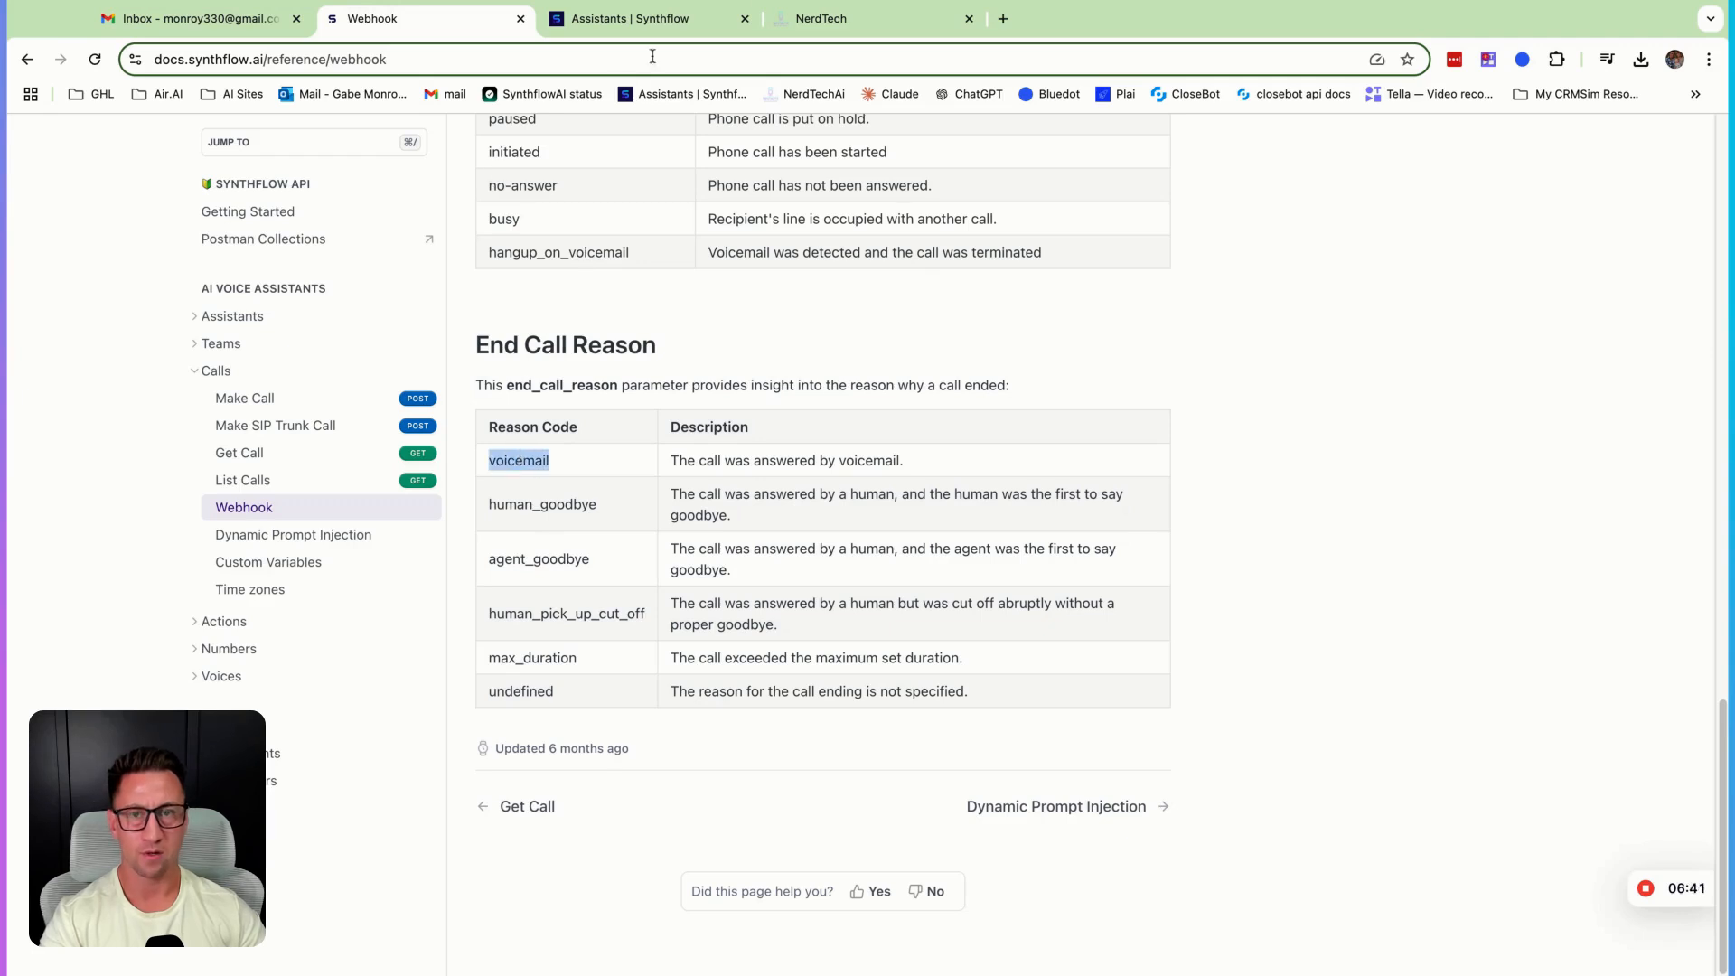
- Return to the NerdTech workflow, check the voicemail and completed values of the branch rules, and close the Call Status condition without saving
{"action": "left_click", "coordinate": [845, 18]}
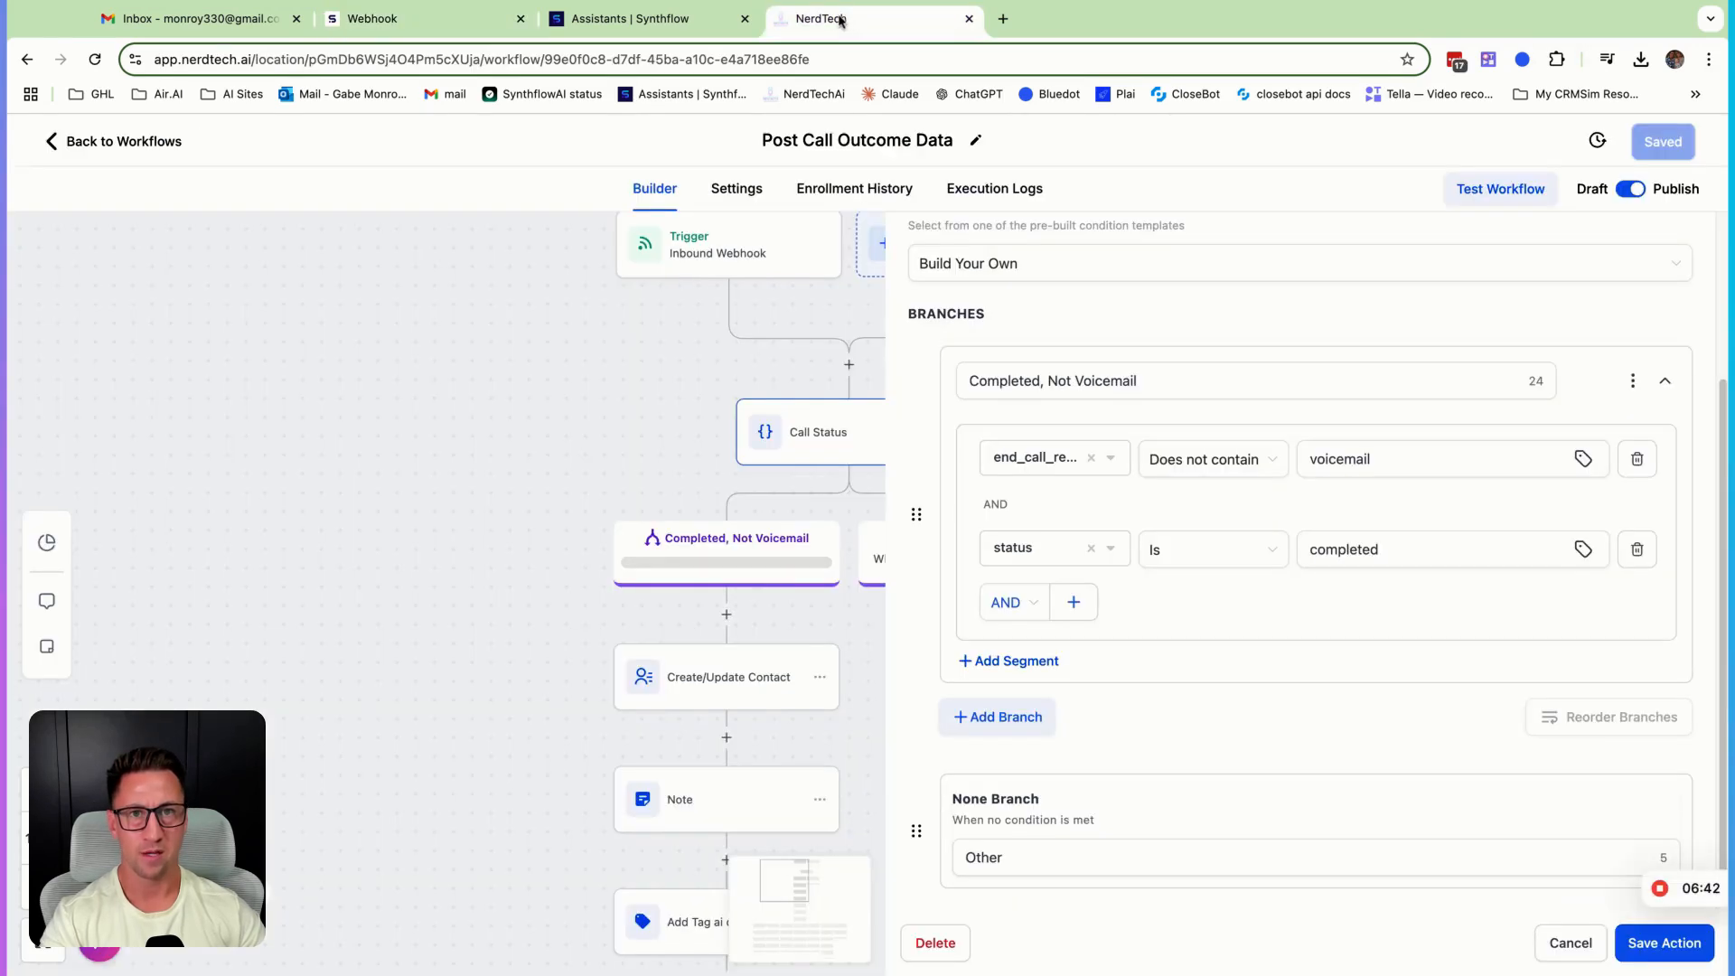
{"action": "double_click", "coordinate": [1397, 468]}
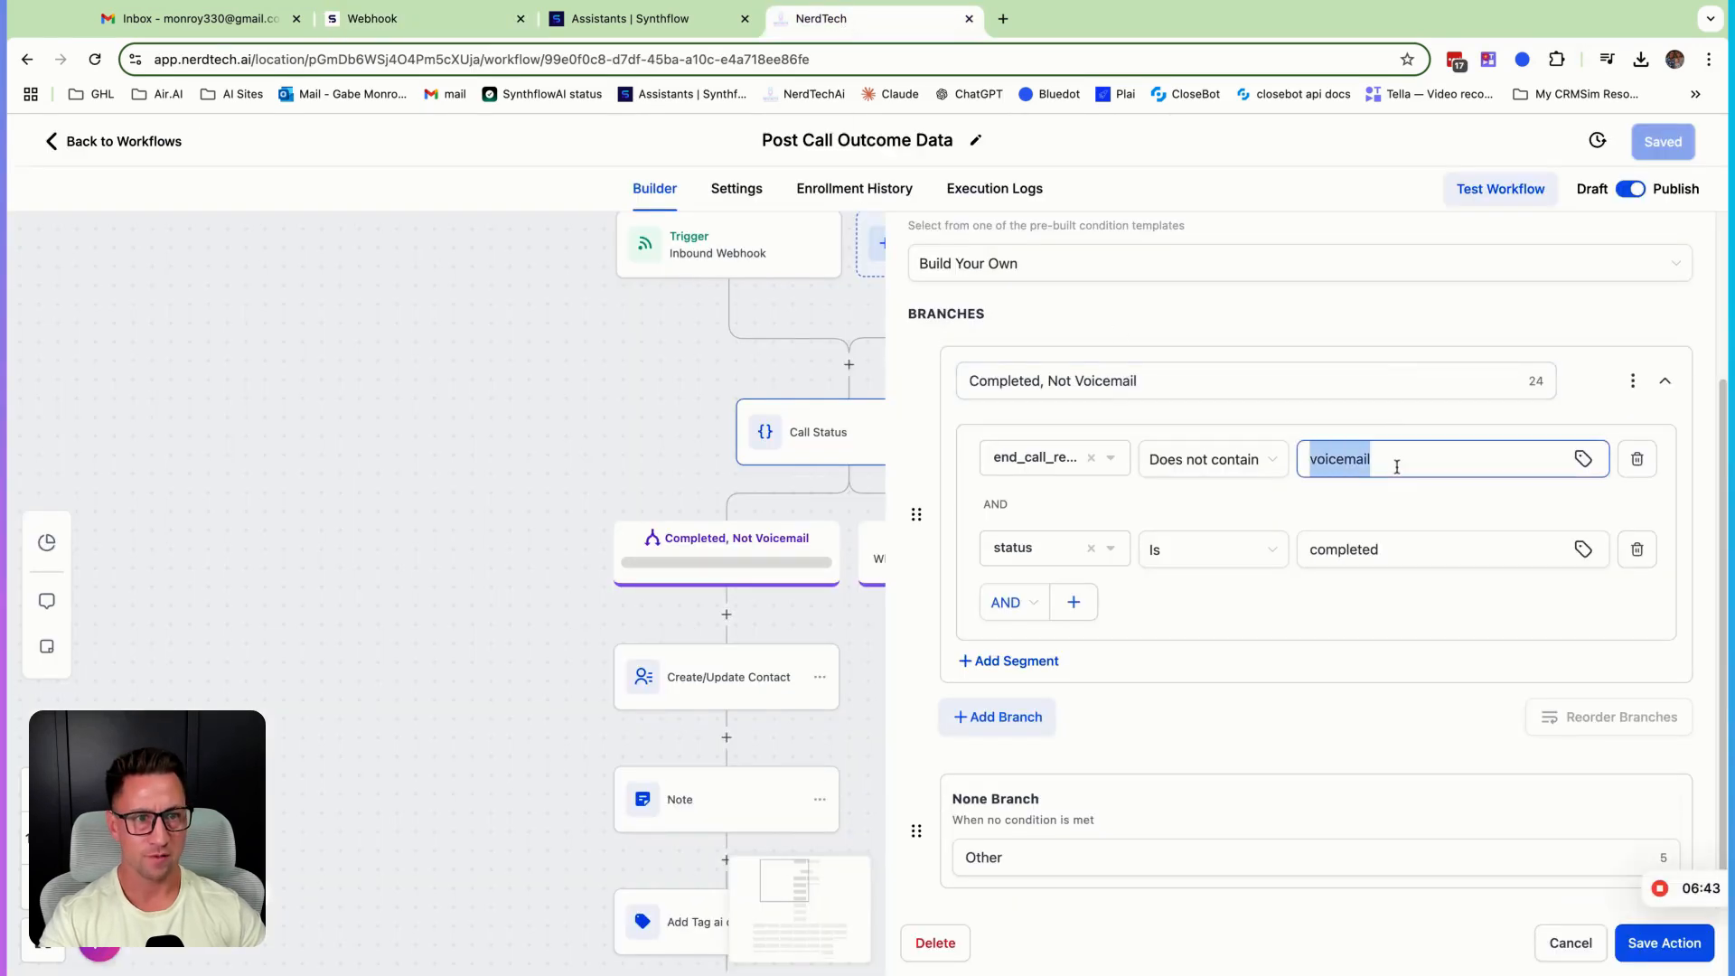
{"action": "double_click", "coordinate": [1417, 549]}
{"action": "left_click", "coordinate": [1198, 499]}
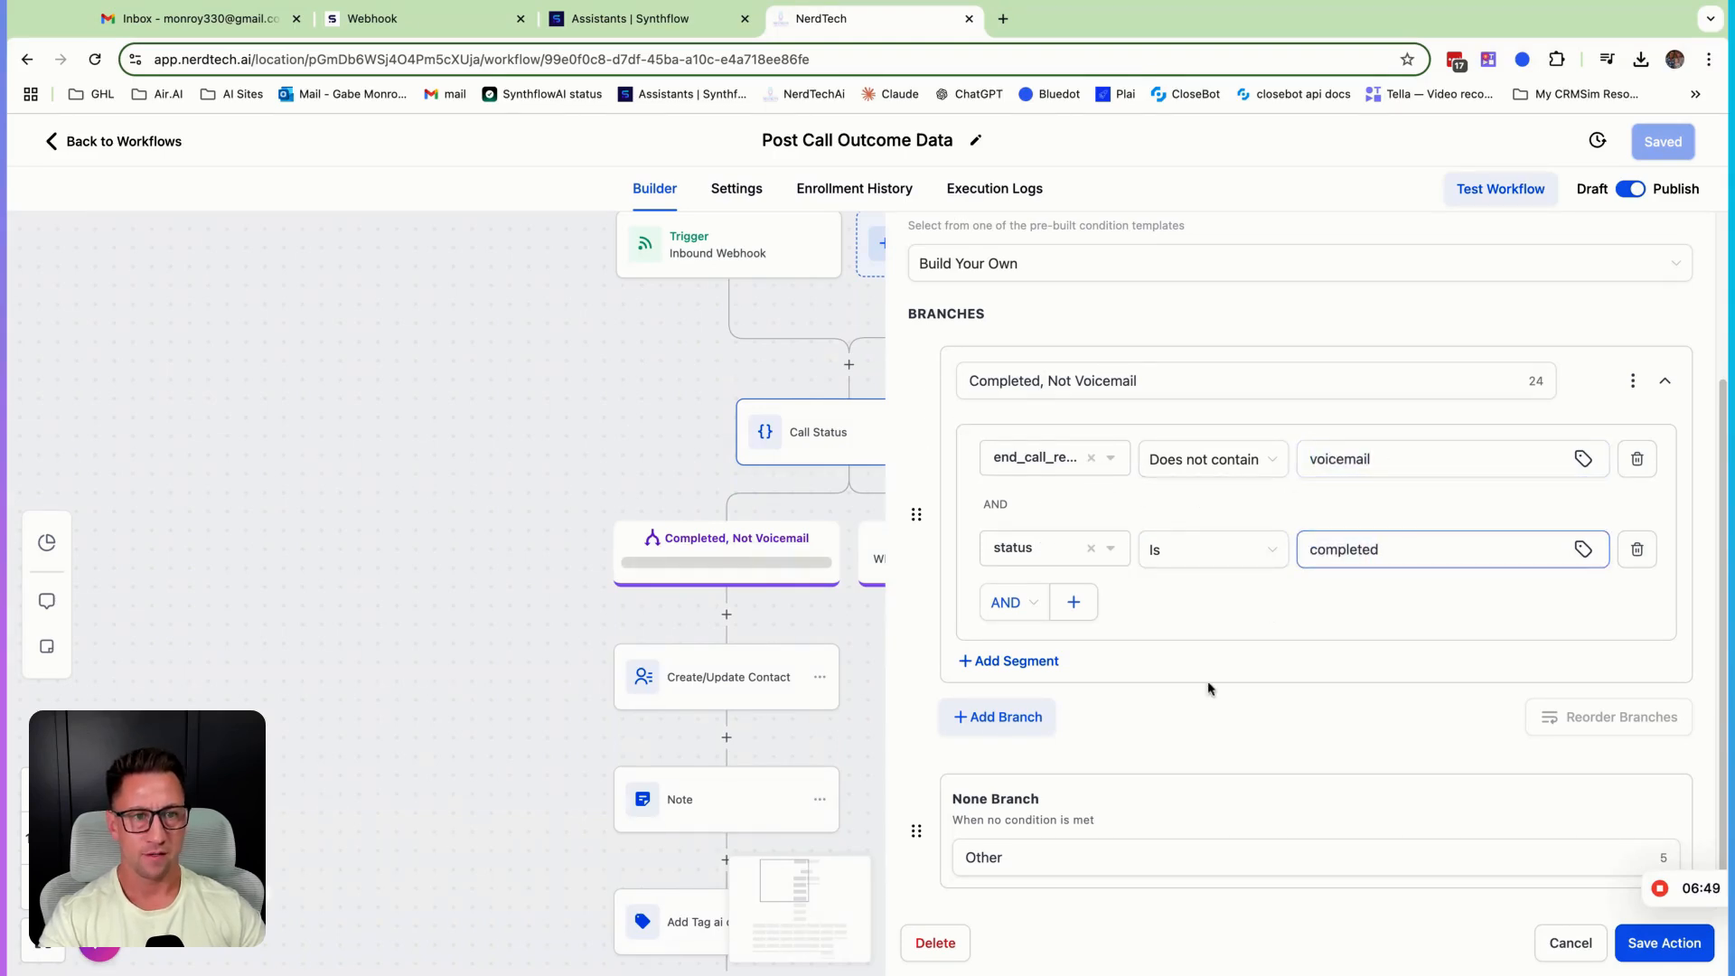
{"action": "left_click", "coordinate": [1542, 941]}
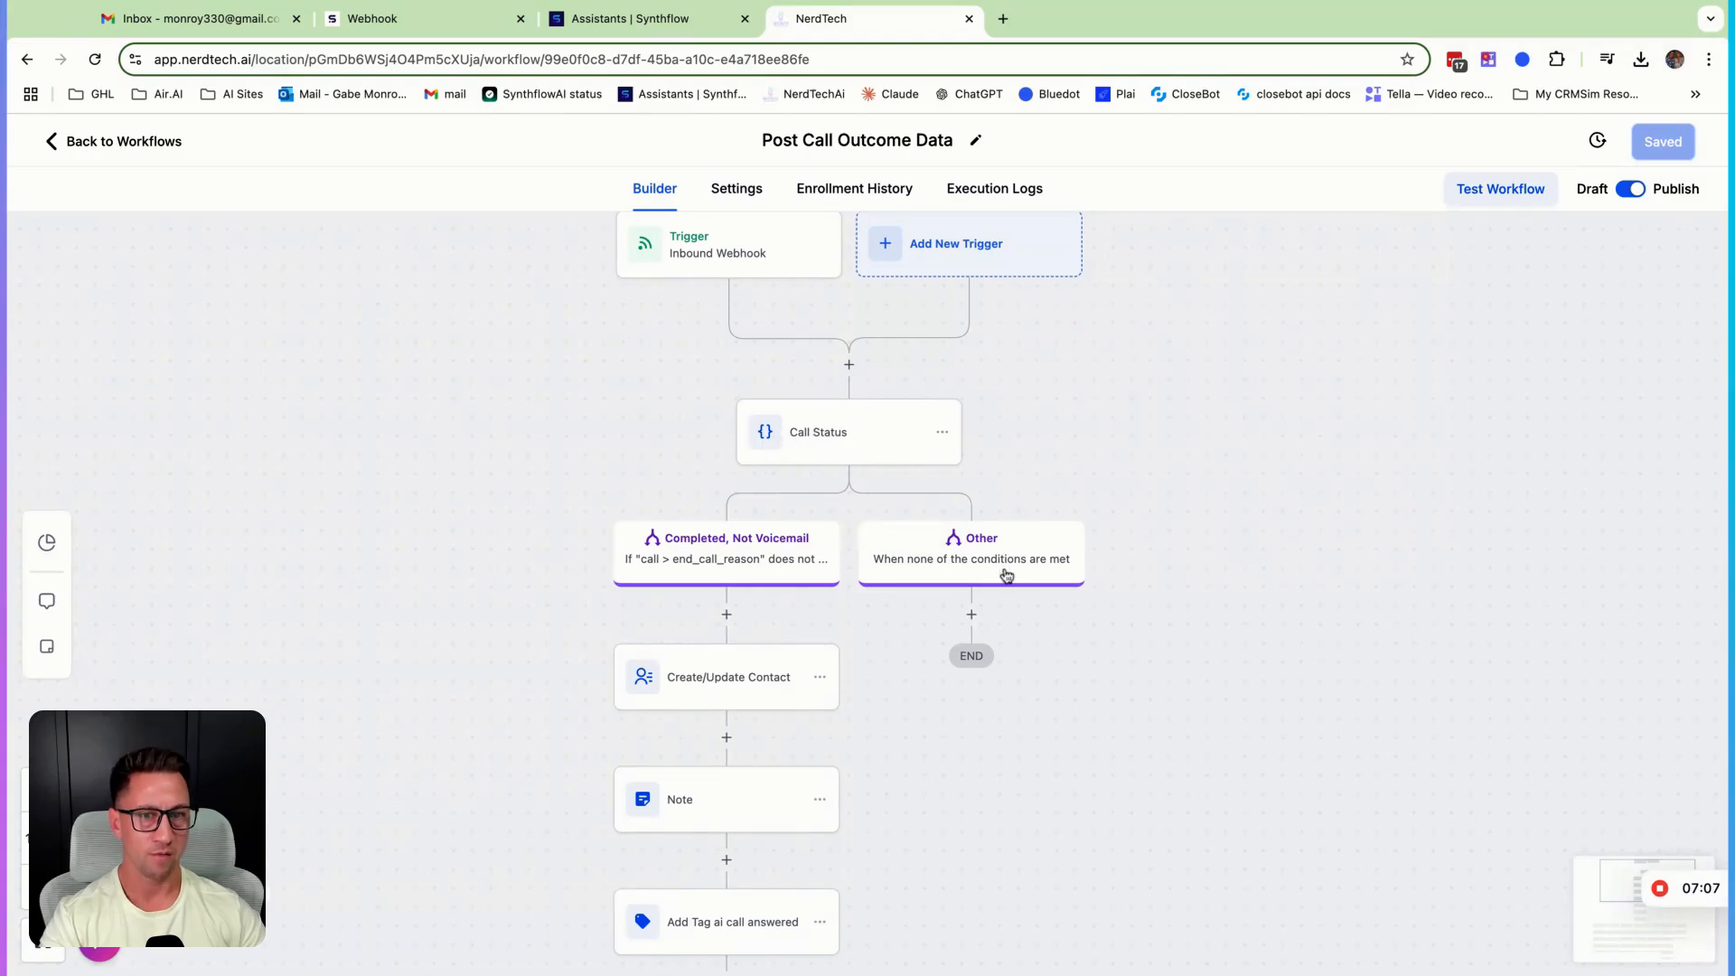
- Open the Create/Update Contact action in the Completed, Not Voicemail branch and review its list of mapped fields
{"action": "scroll", "coordinate": [1074, 775], "scroll_direction": "down", "scroll_amount": 2}
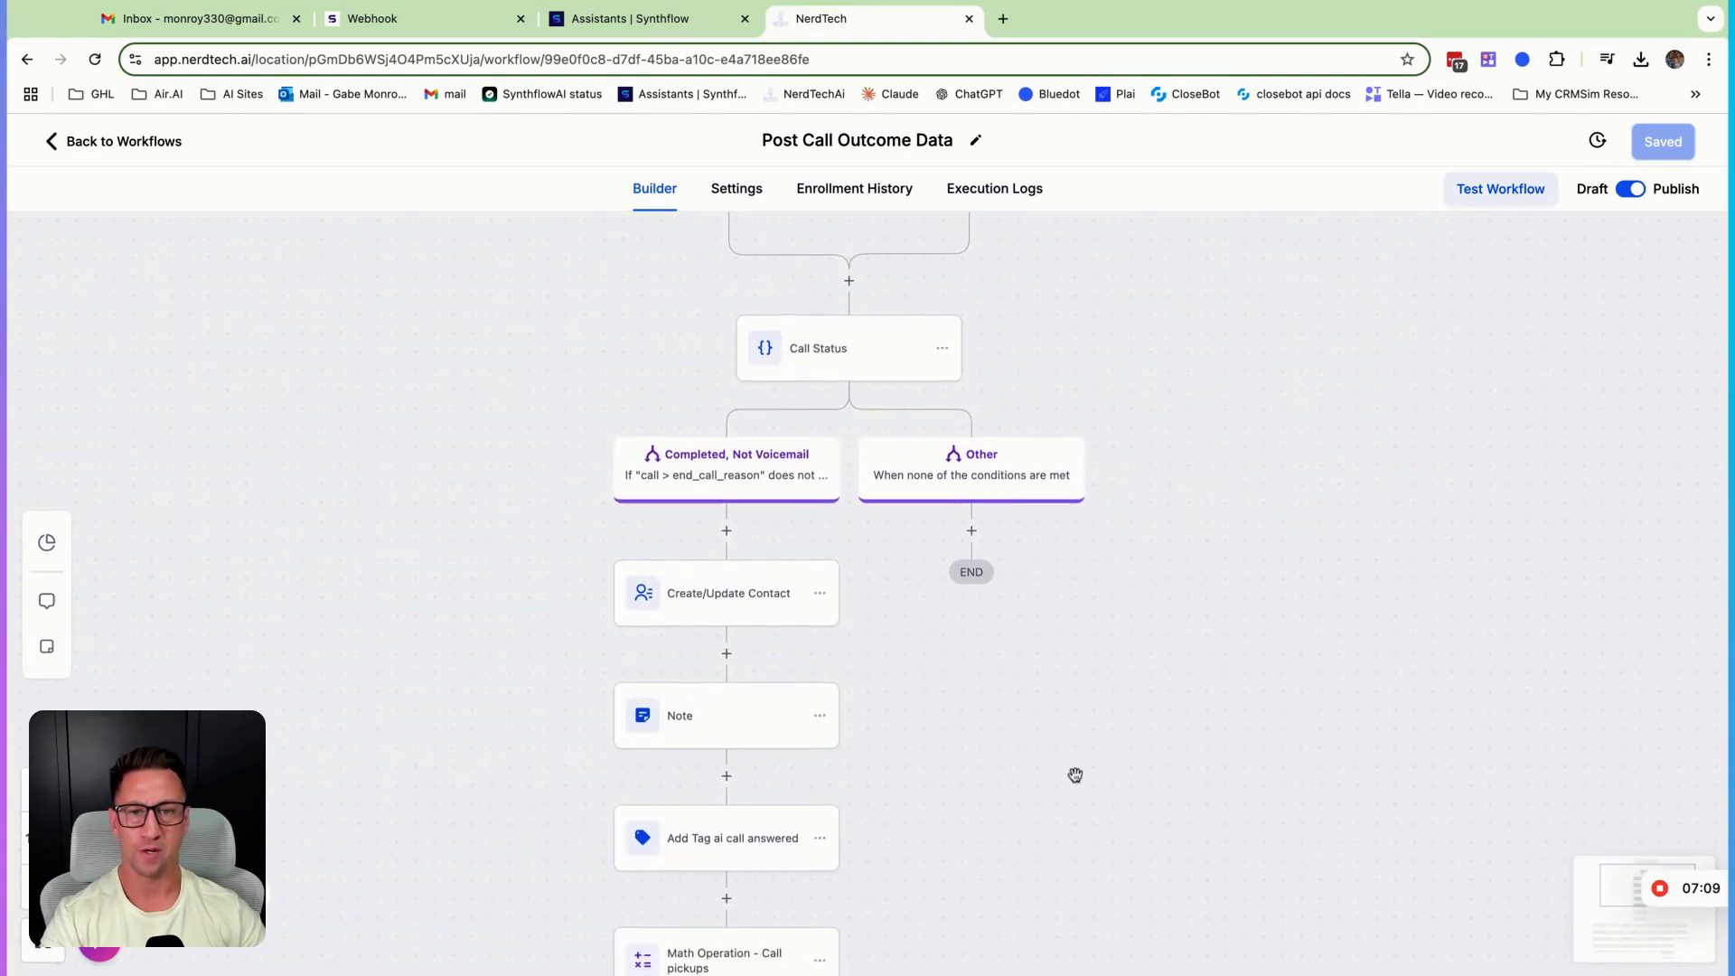
{"action": "scroll", "coordinate": [1075, 775], "scroll_direction": "down", "scroll_amount": 2}
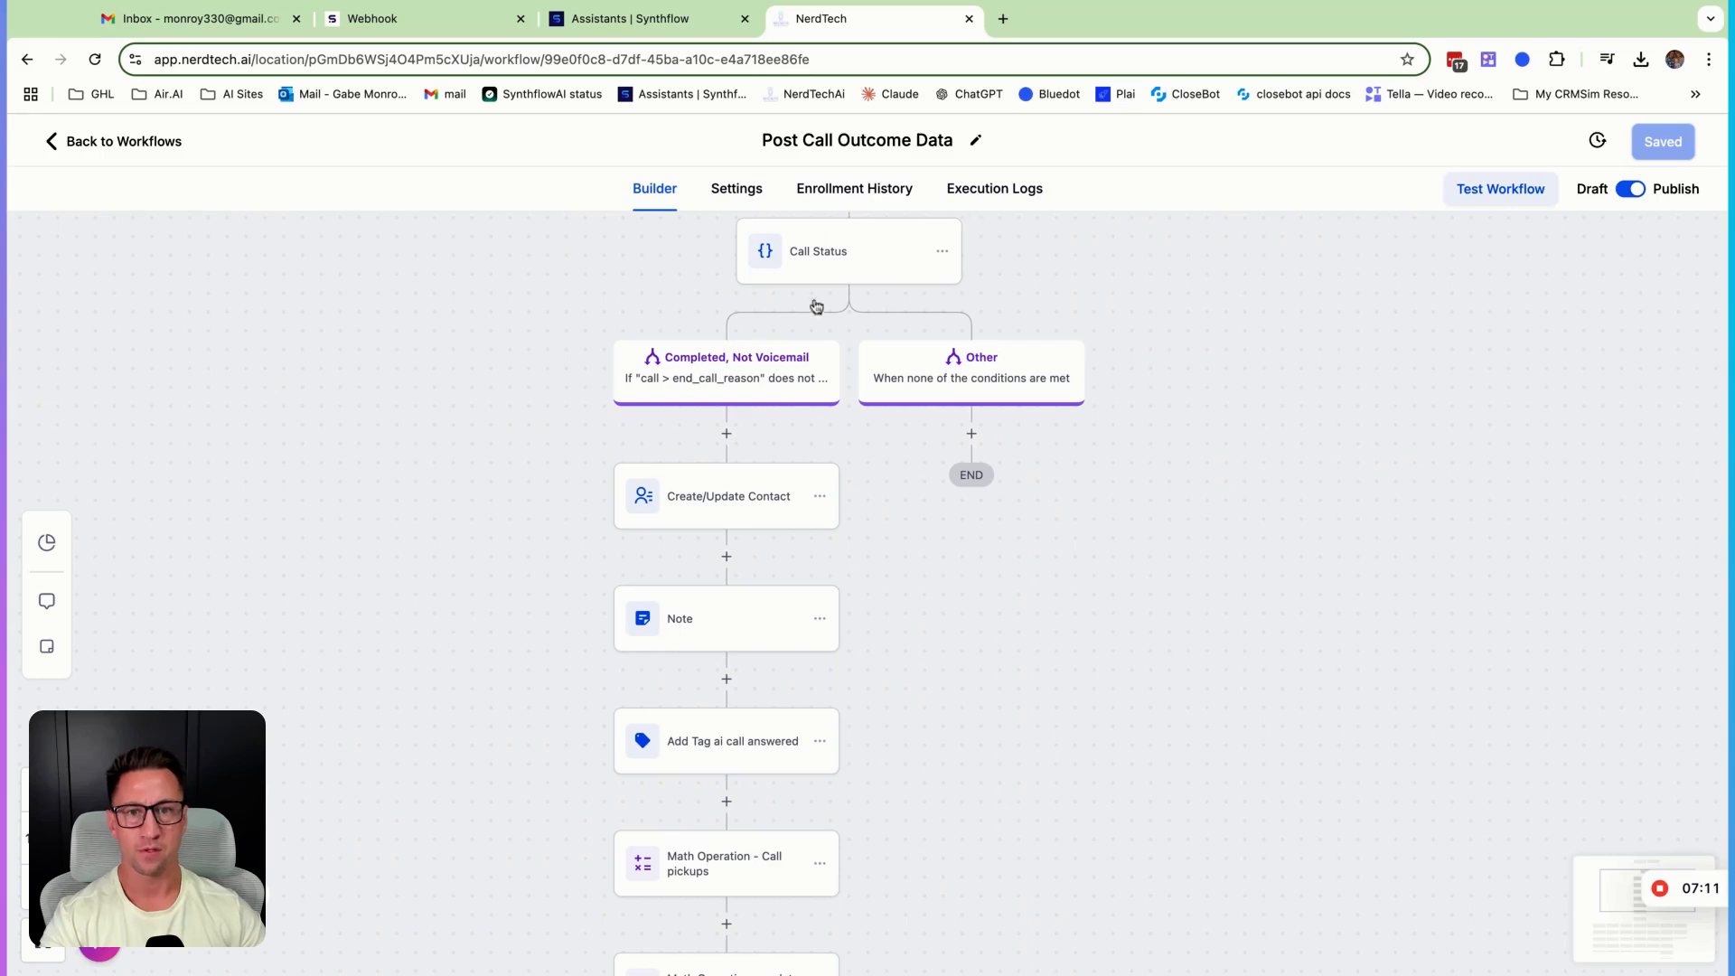
{"action": "scroll", "coordinate": [726, 432], "scroll_direction": "down", "scroll_amount": 3}
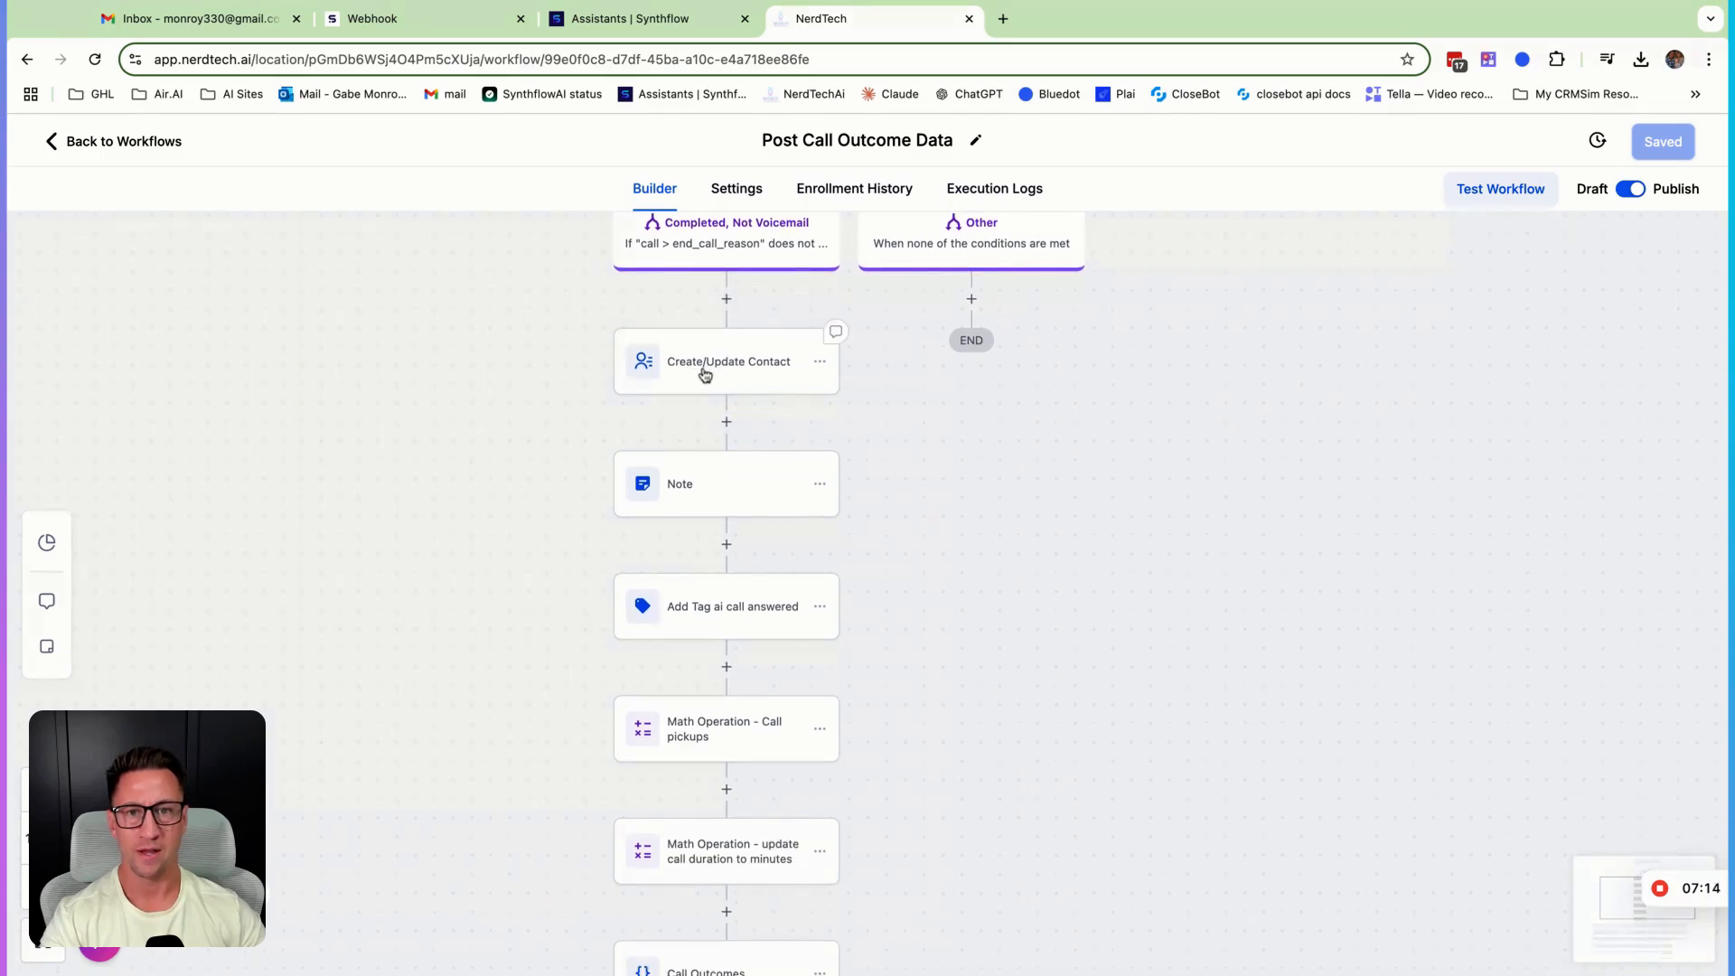
{"action": "left_click", "coordinate": [703, 373]}
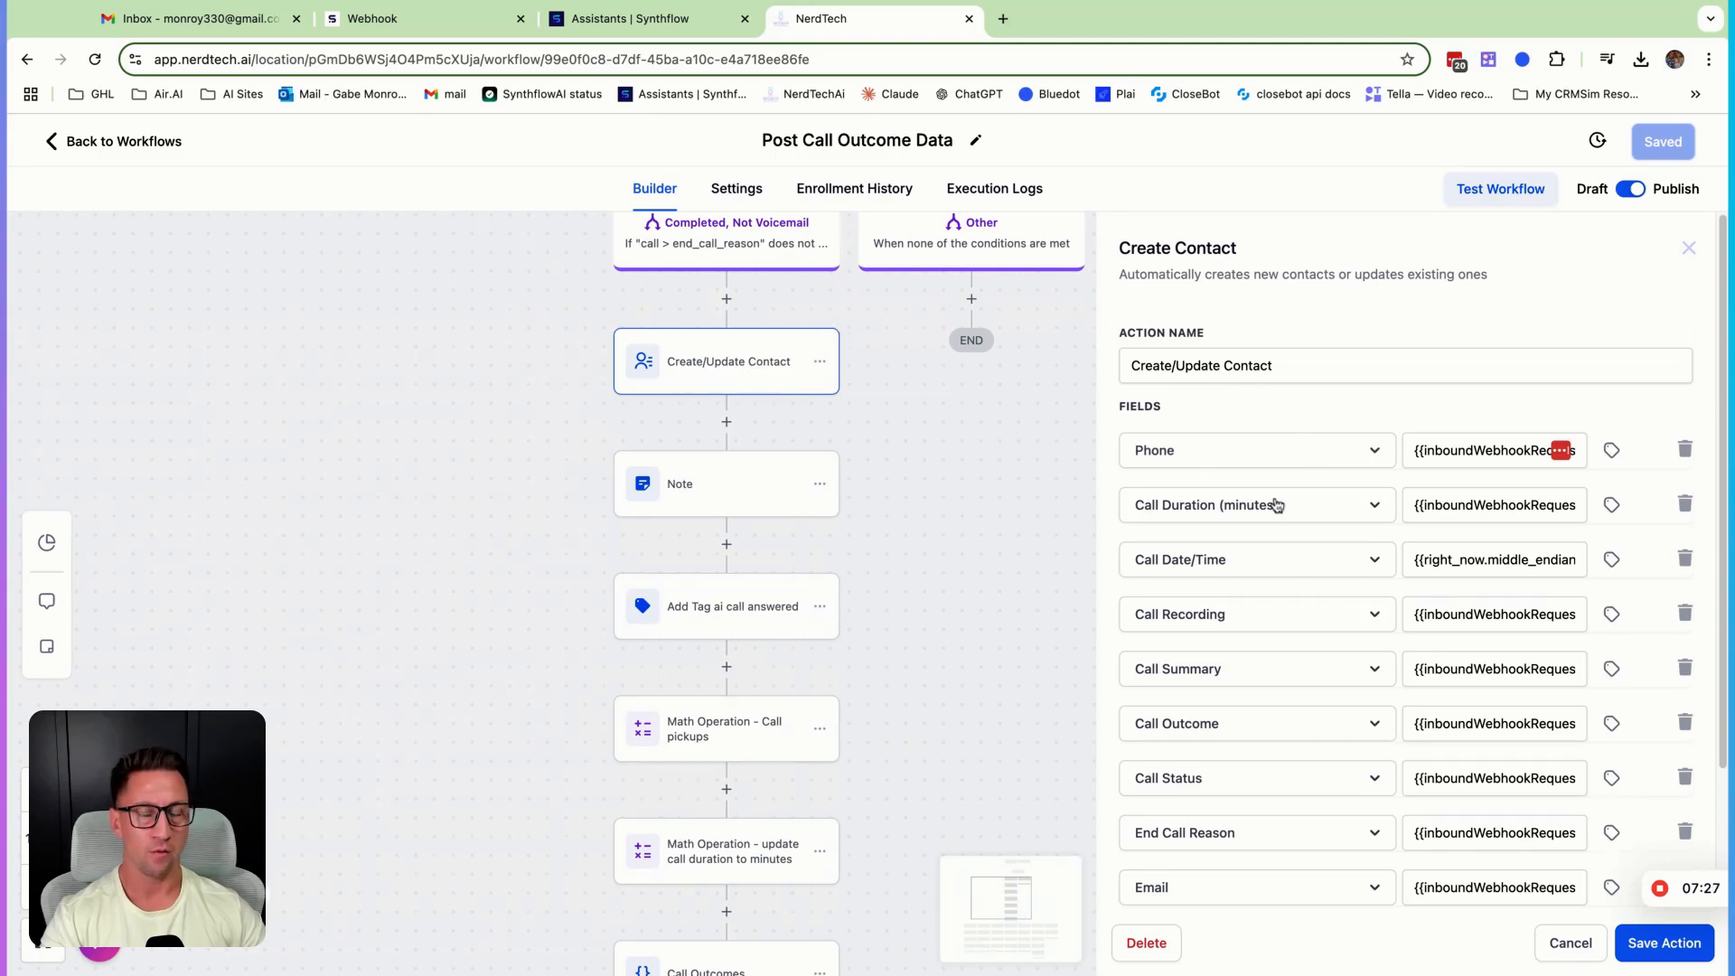
{"action": "scroll", "coordinate": [1298, 551], "scroll_direction": "down", "scroll_amount": 1}
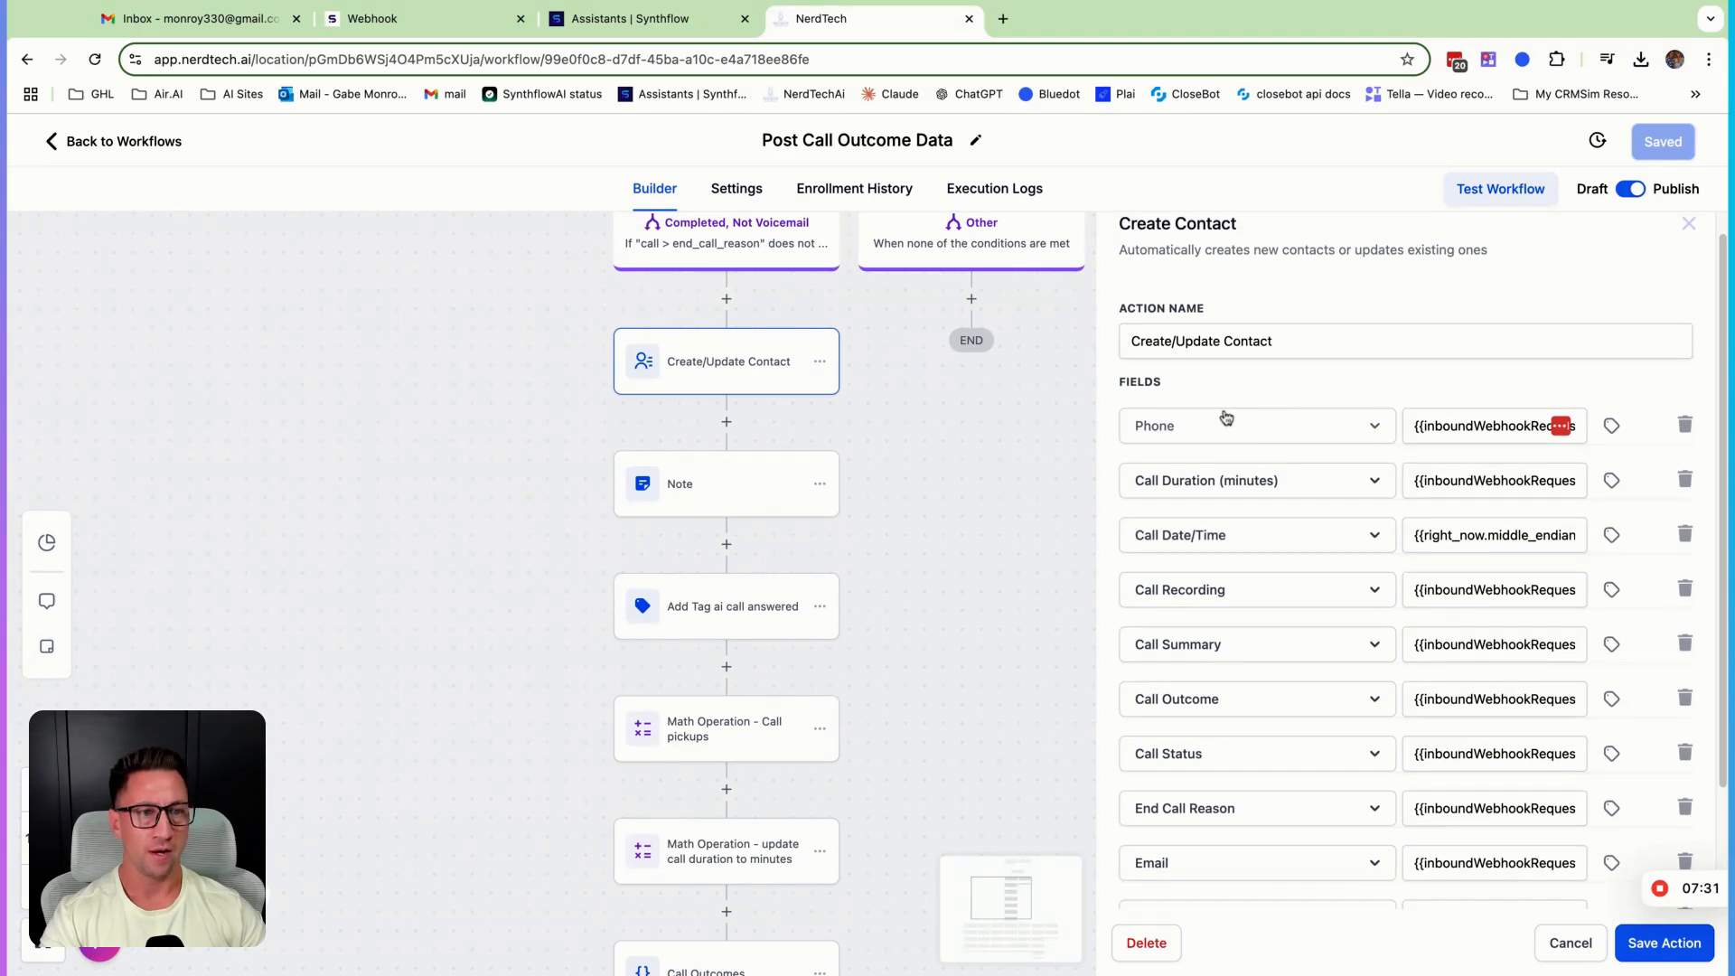
{"action": "scroll", "coordinate": [1213, 424], "scroll_direction": "down", "scroll_amount": 3}
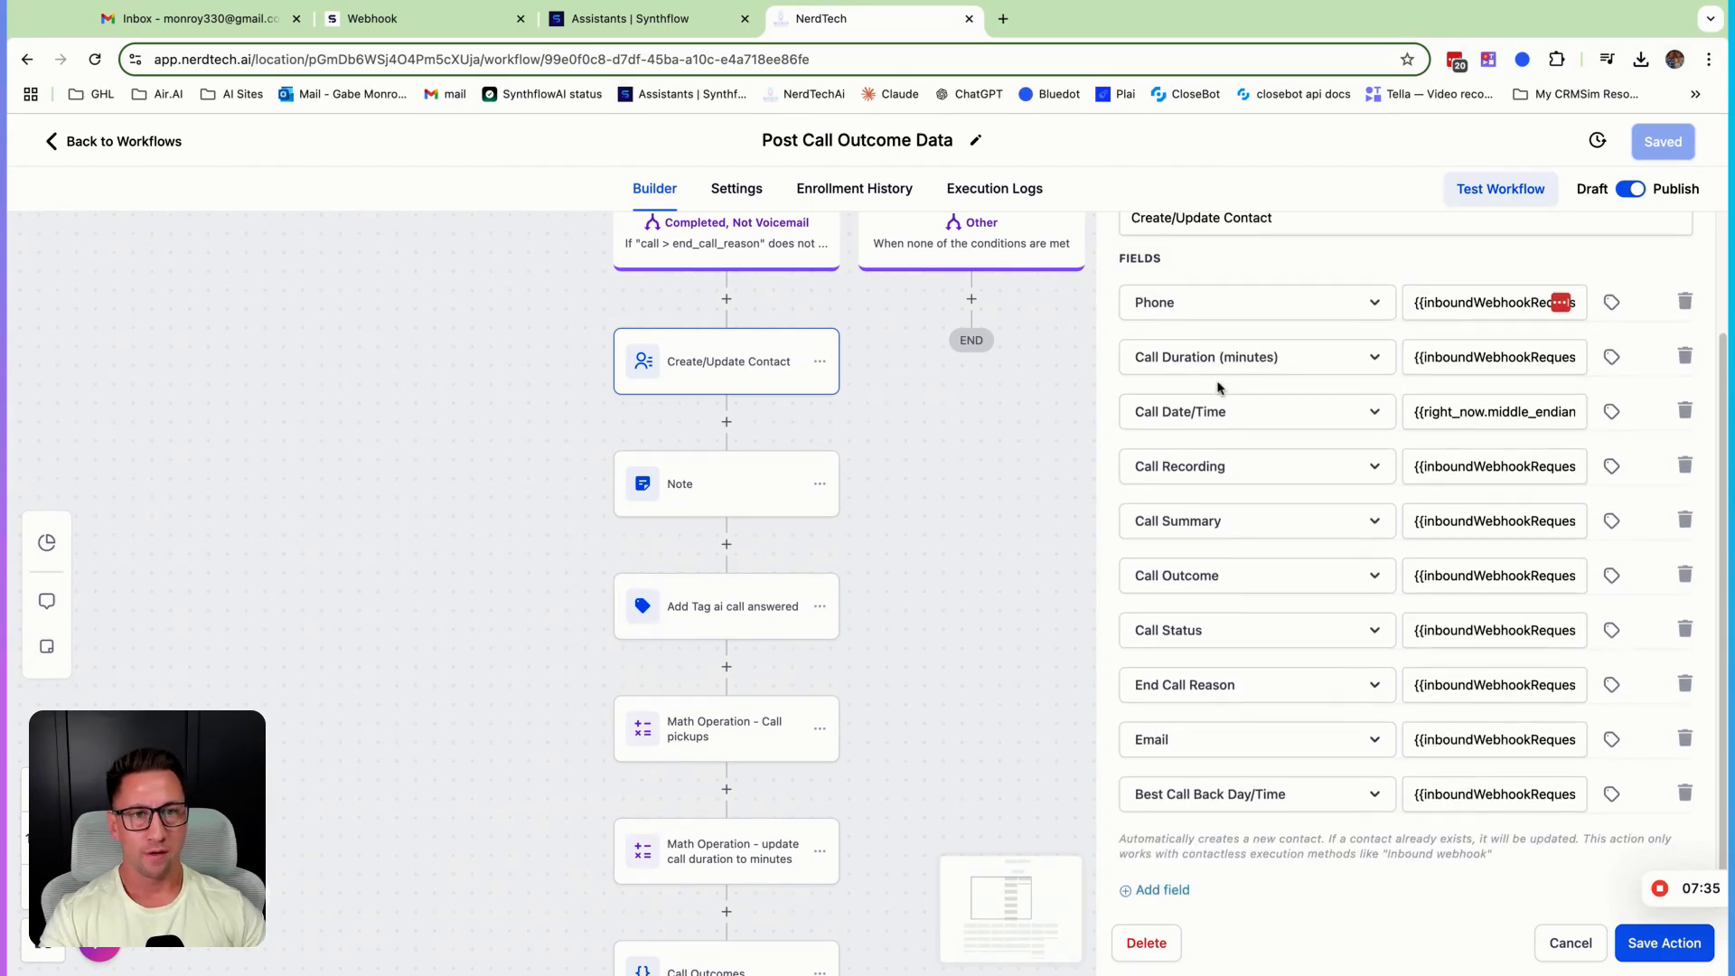
{"action": "scroll", "coordinate": [1217, 387], "scroll_direction": "up", "scroll_amount": 1}
- Inspect the Phone field's lead phone number mapping and locate the Inbound Webhook trigger that supplies it
{"action": "left_click", "coordinate": [1457, 331]}
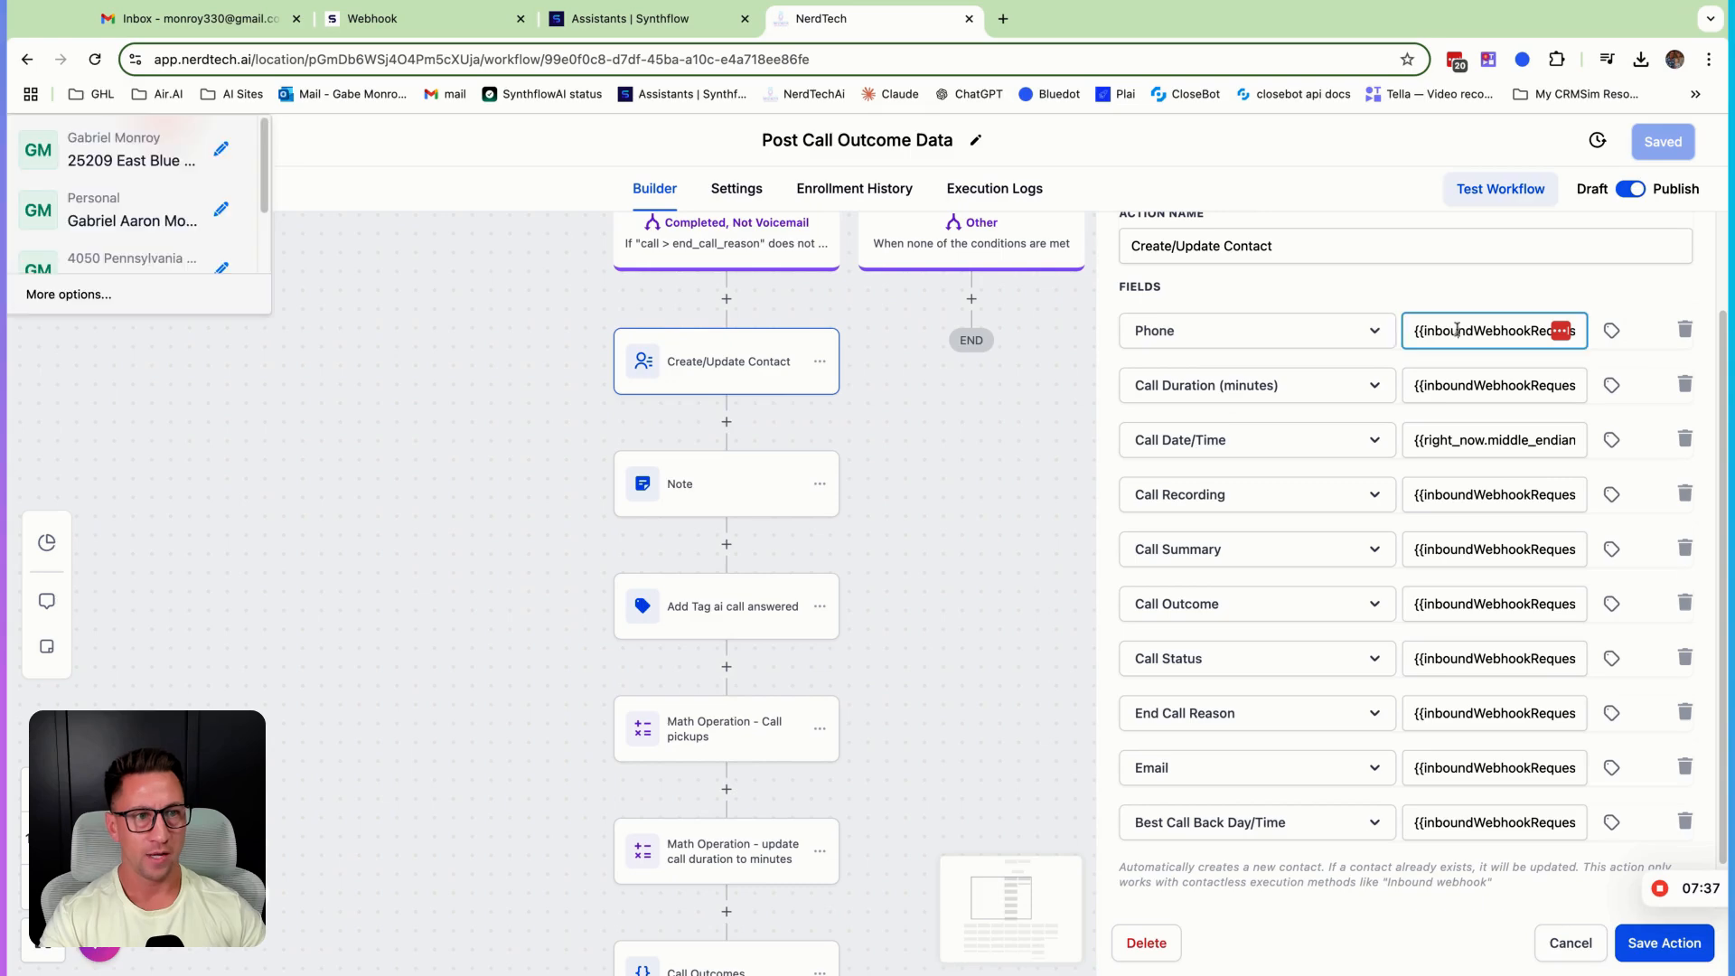
{"action": "left_click_drag", "start_coordinate": [1473, 332], "coordinate": [1581, 331]}
{"action": "scroll", "coordinate": [822, 426], "scroll_direction": "up", "scroll_amount": 2}
{"action": "scroll", "coordinate": [822, 427], "scroll_direction": "up", "scroll_amount": 3}
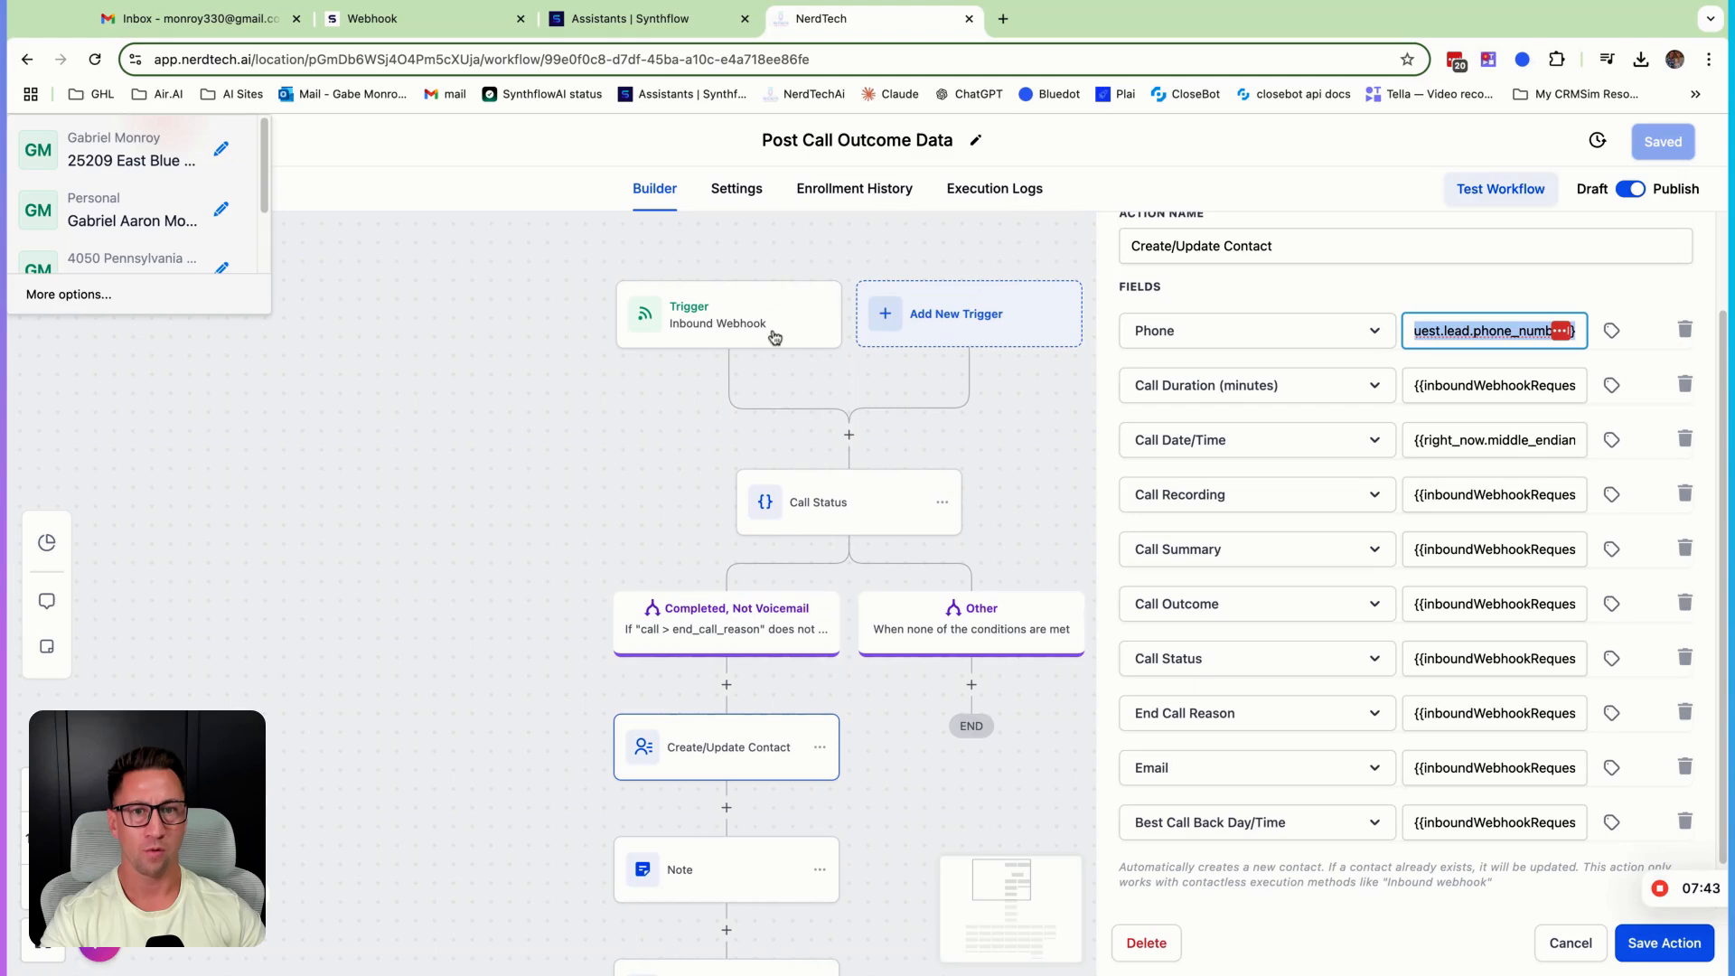
{"action": "scroll", "coordinate": [772, 336], "scroll_direction": "down", "scroll_amount": 2}
{"action": "scroll", "coordinate": [764, 336], "scroll_direction": "down", "scroll_amount": 1}
{"action": "scroll", "coordinate": [763, 336], "scroll_direction": "down", "scroll_amount": 1}
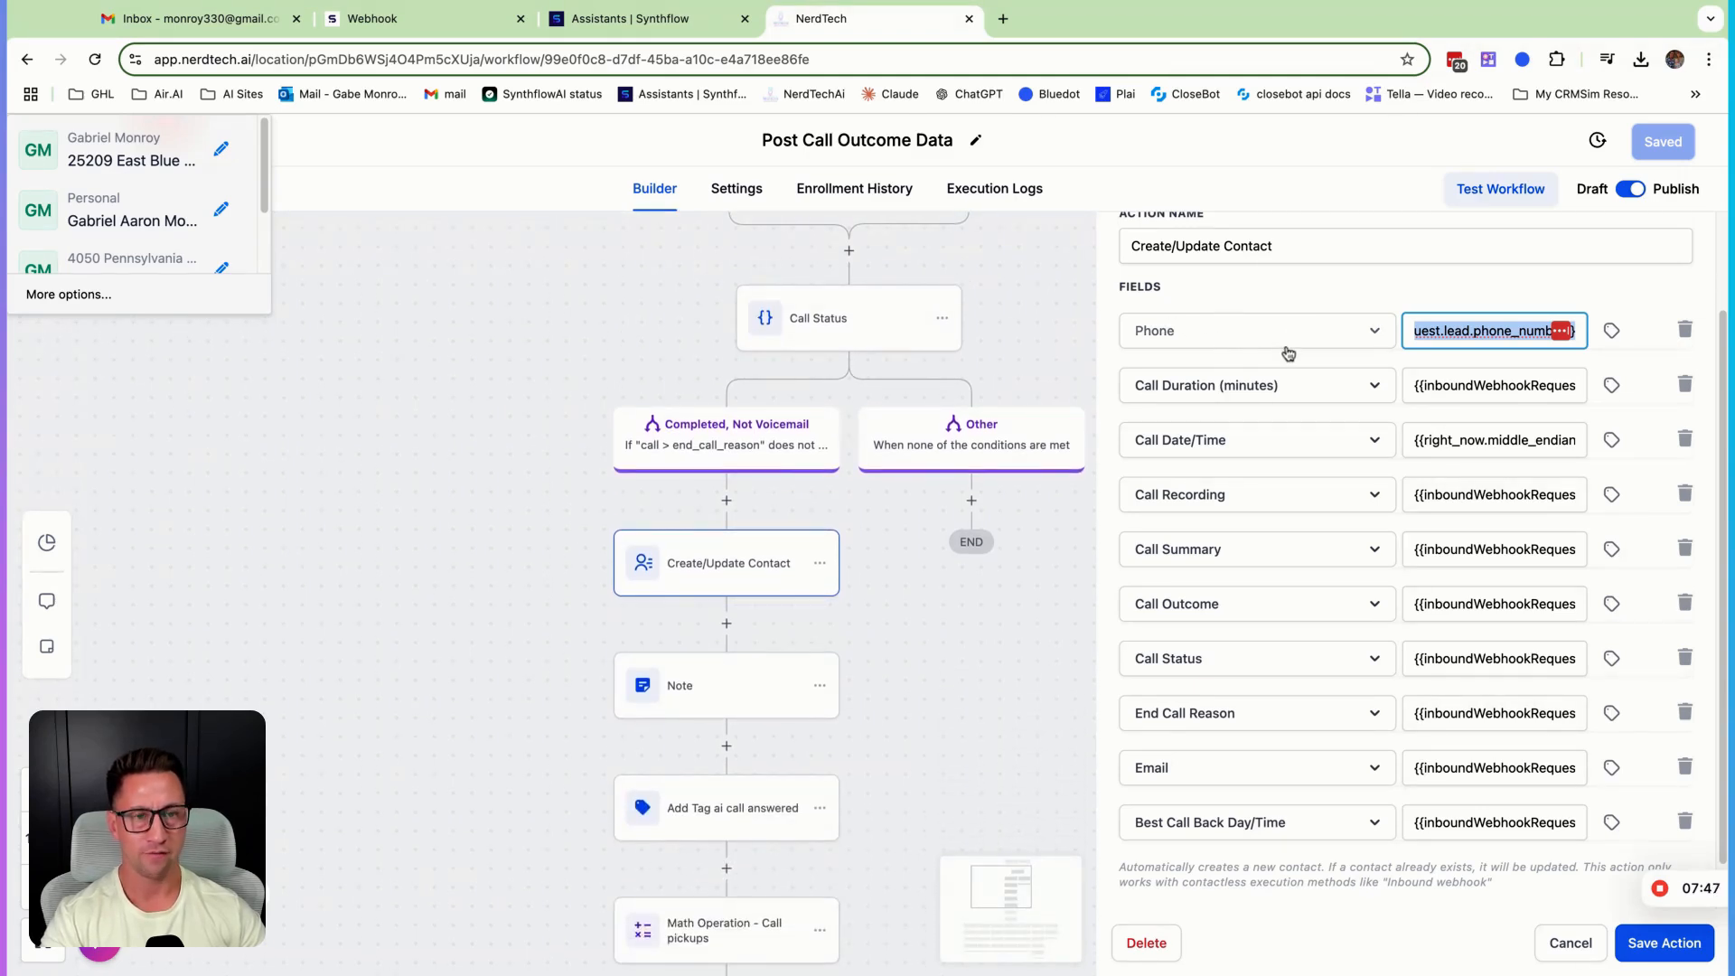
{"action": "scroll", "coordinate": [1292, 349], "scroll_direction": "down", "scroll_amount": 1}
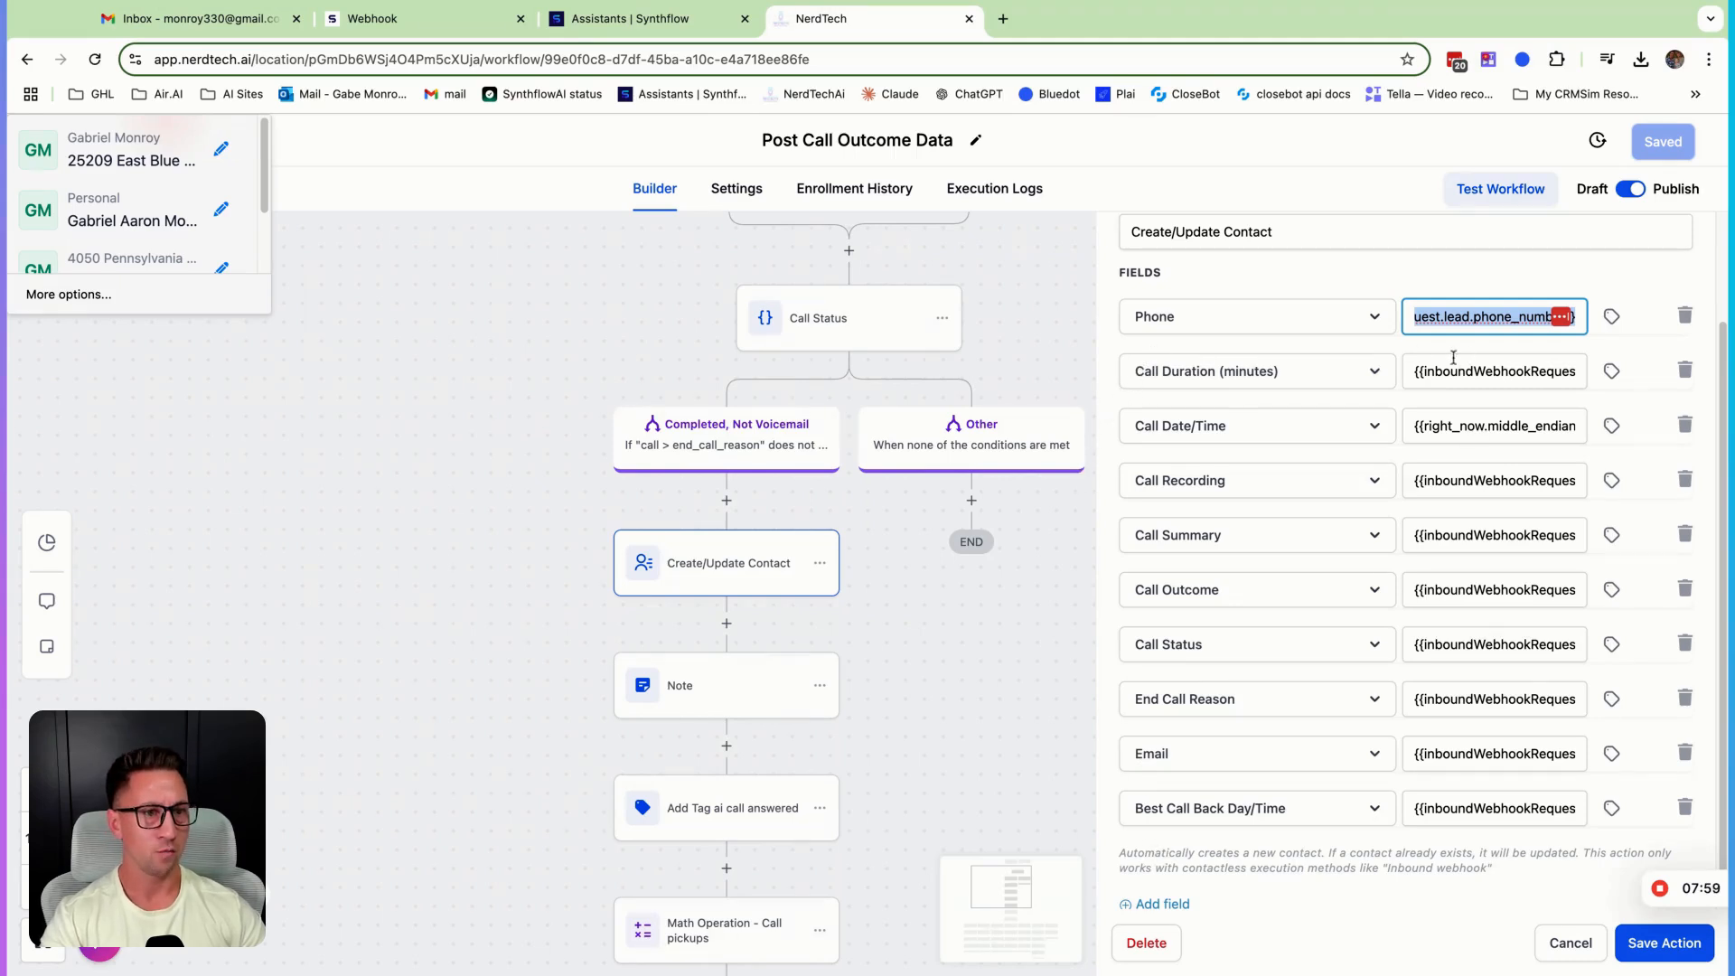
- Inspect the mappings for call duration, date/time, recording, email and best call back time, and close the contact action without saving
{"action": "triple_click", "coordinate": [1415, 370]}
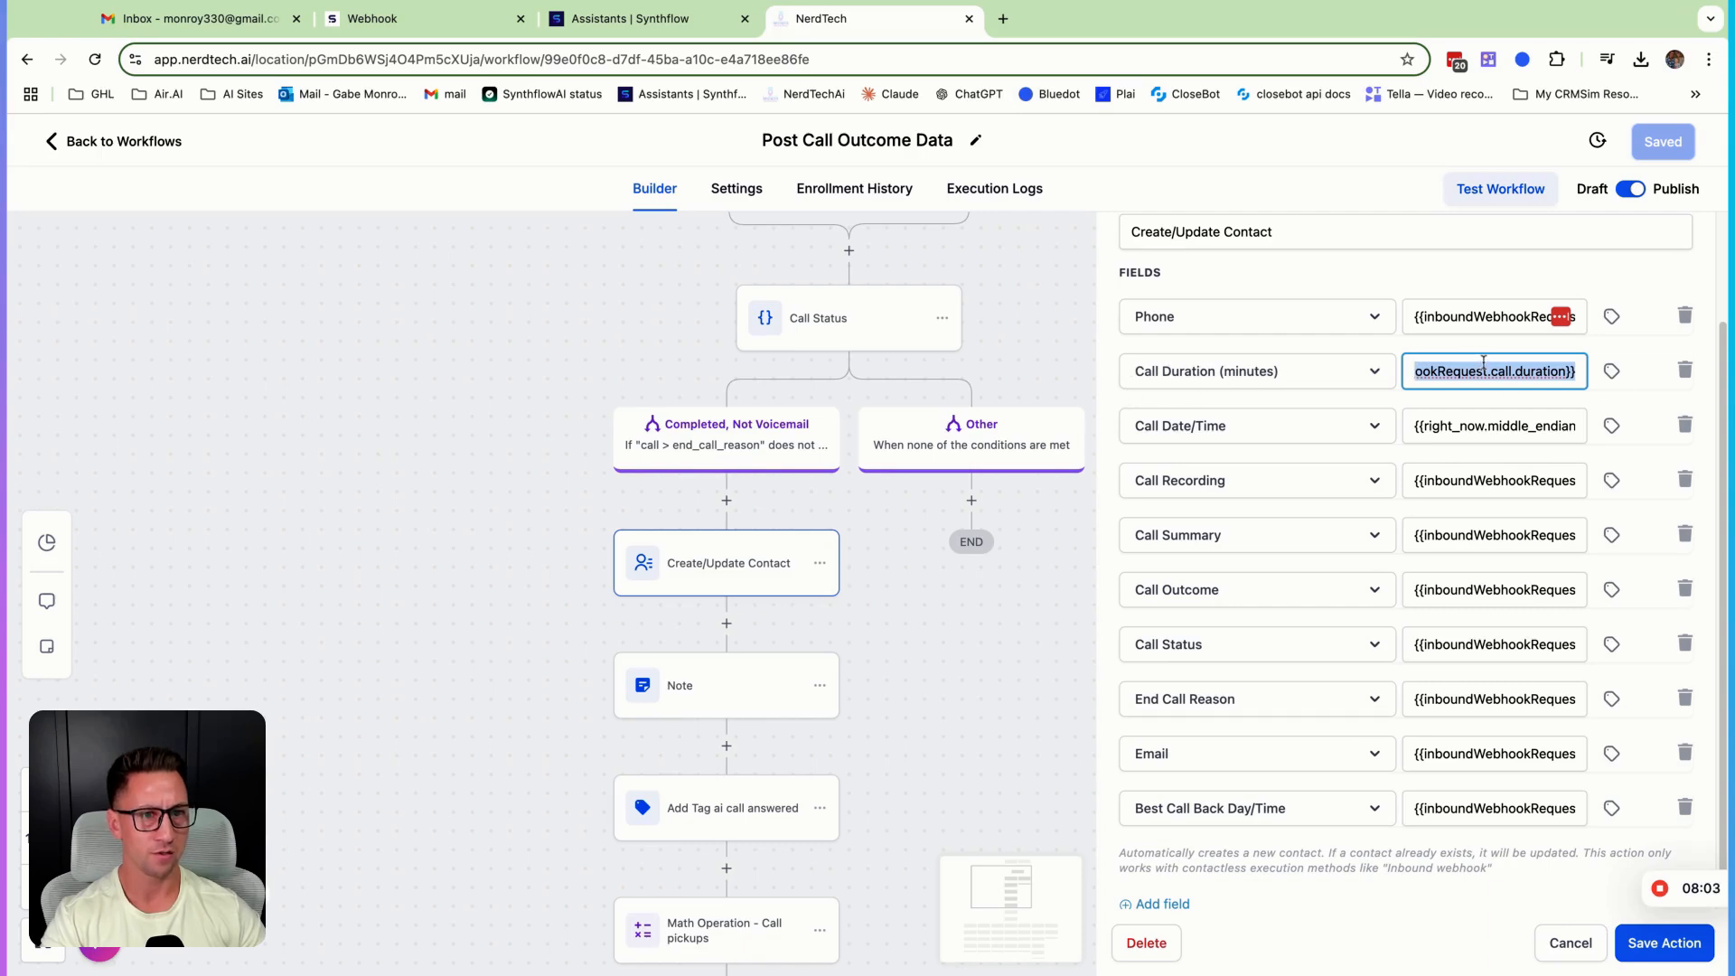
{"action": "triple_click", "coordinate": [1455, 426]}
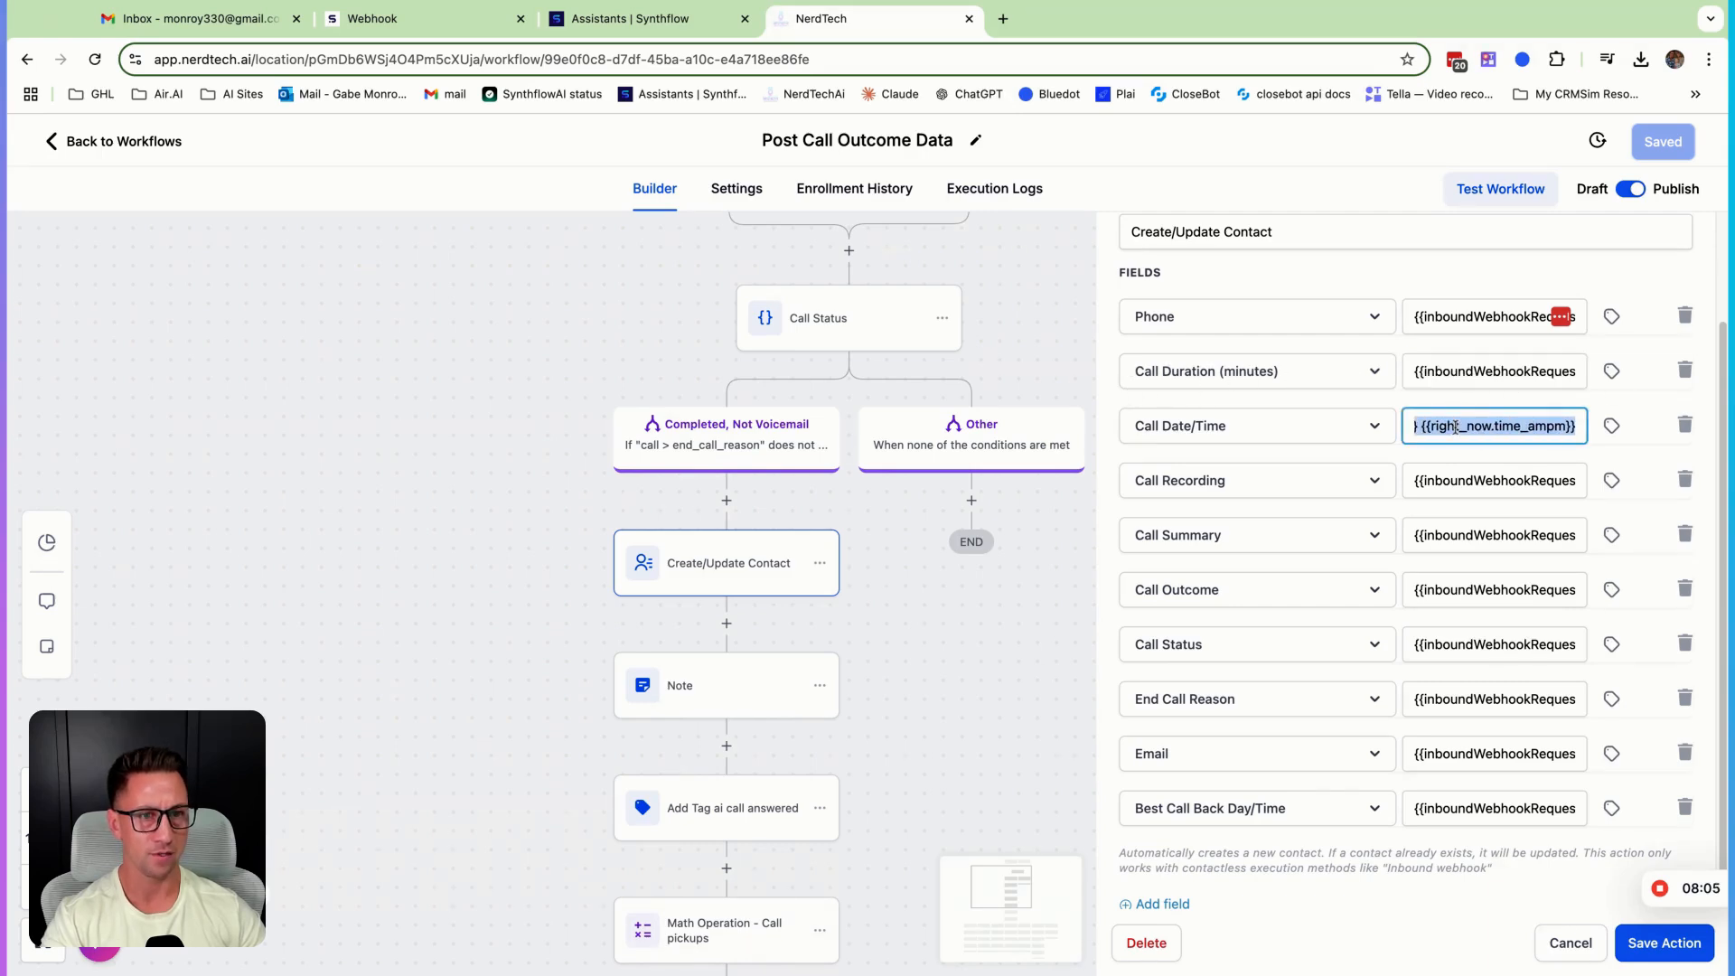
{"action": "triple_click", "coordinate": [1446, 478]}
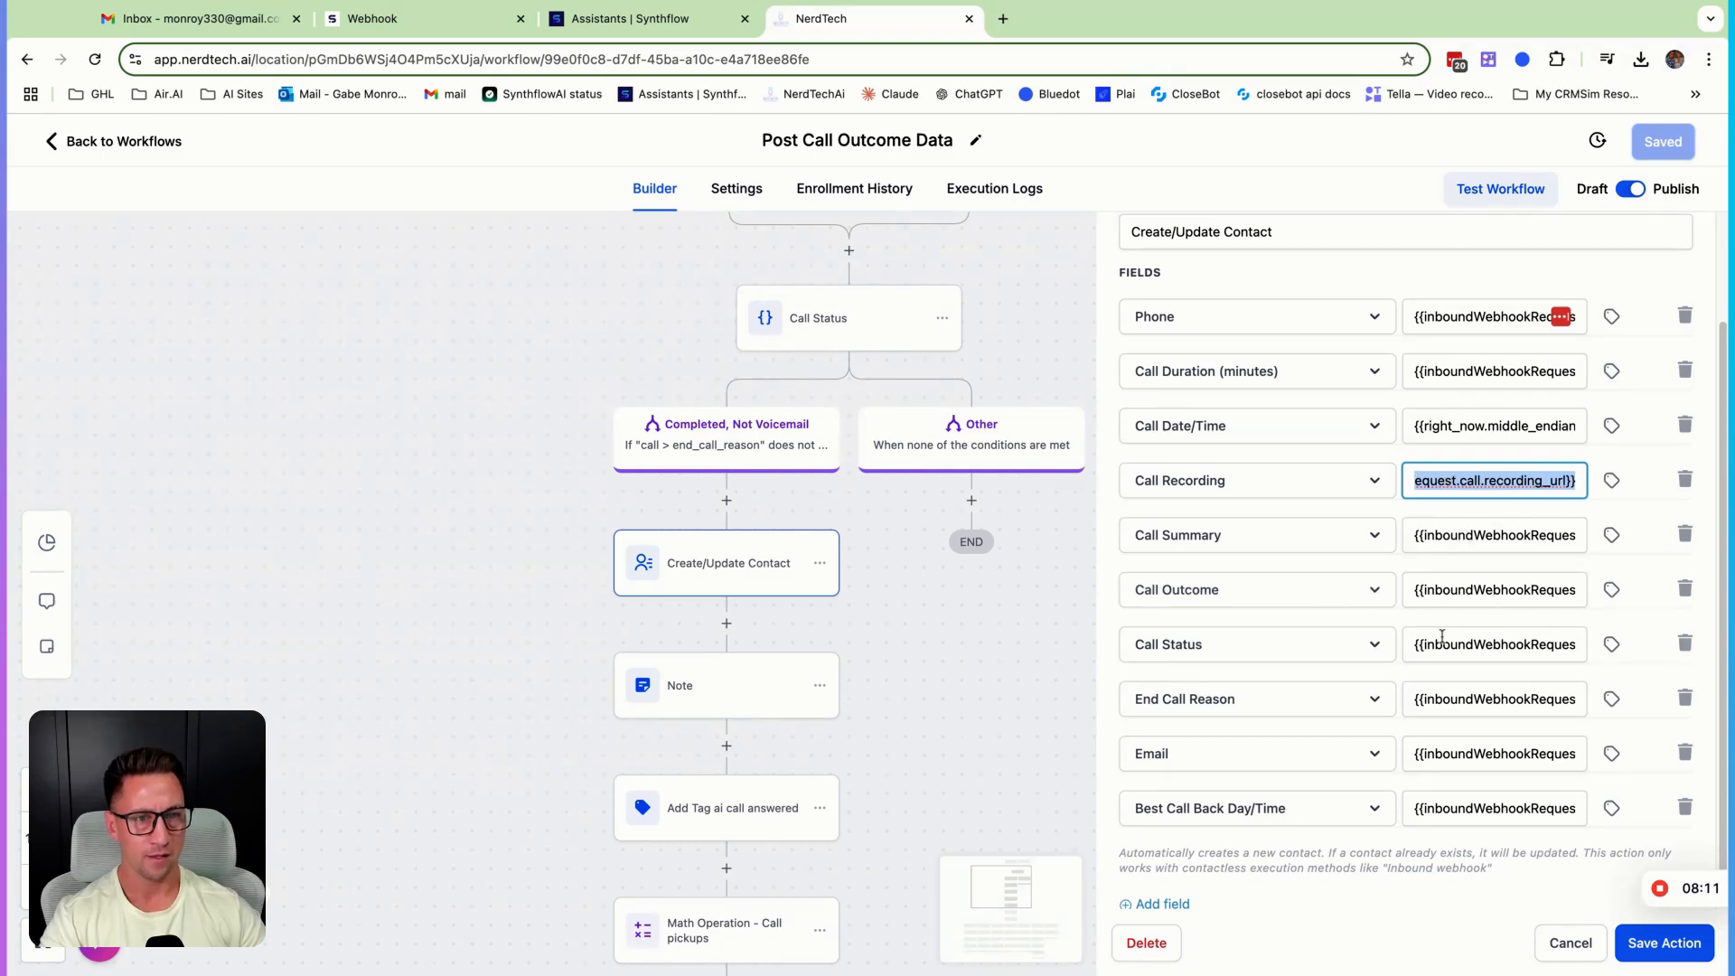
{"action": "left_click", "coordinate": [1441, 754]}
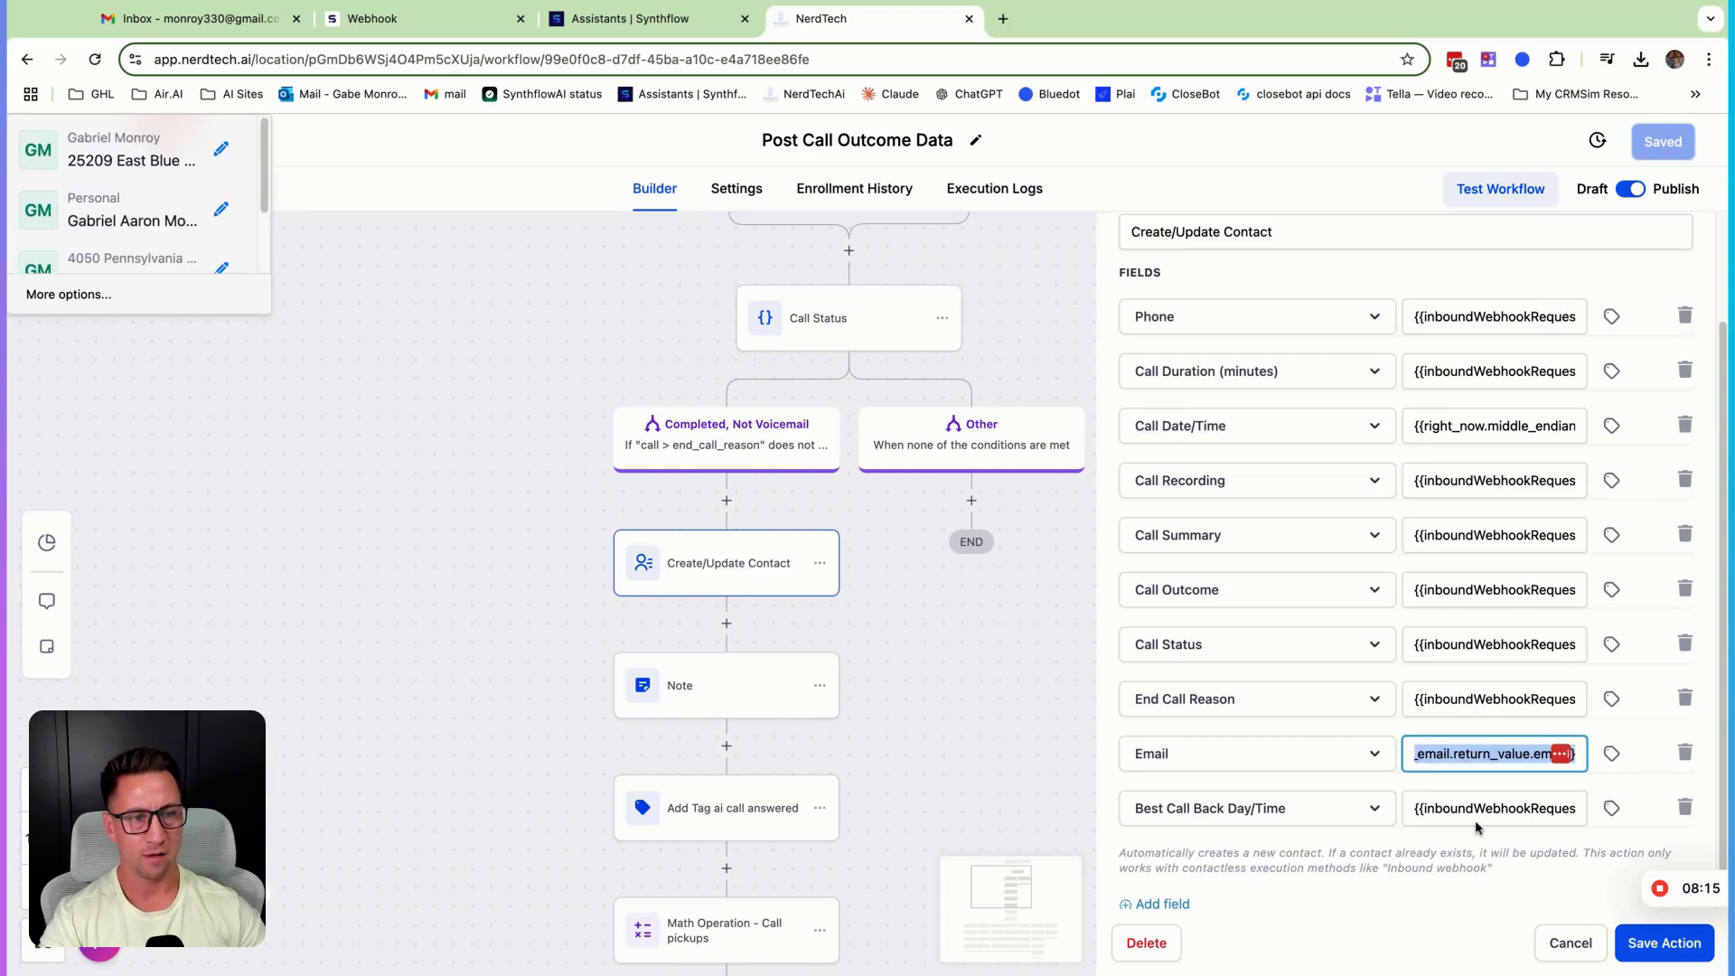
{"action": "left_click", "coordinate": [1426, 810]}
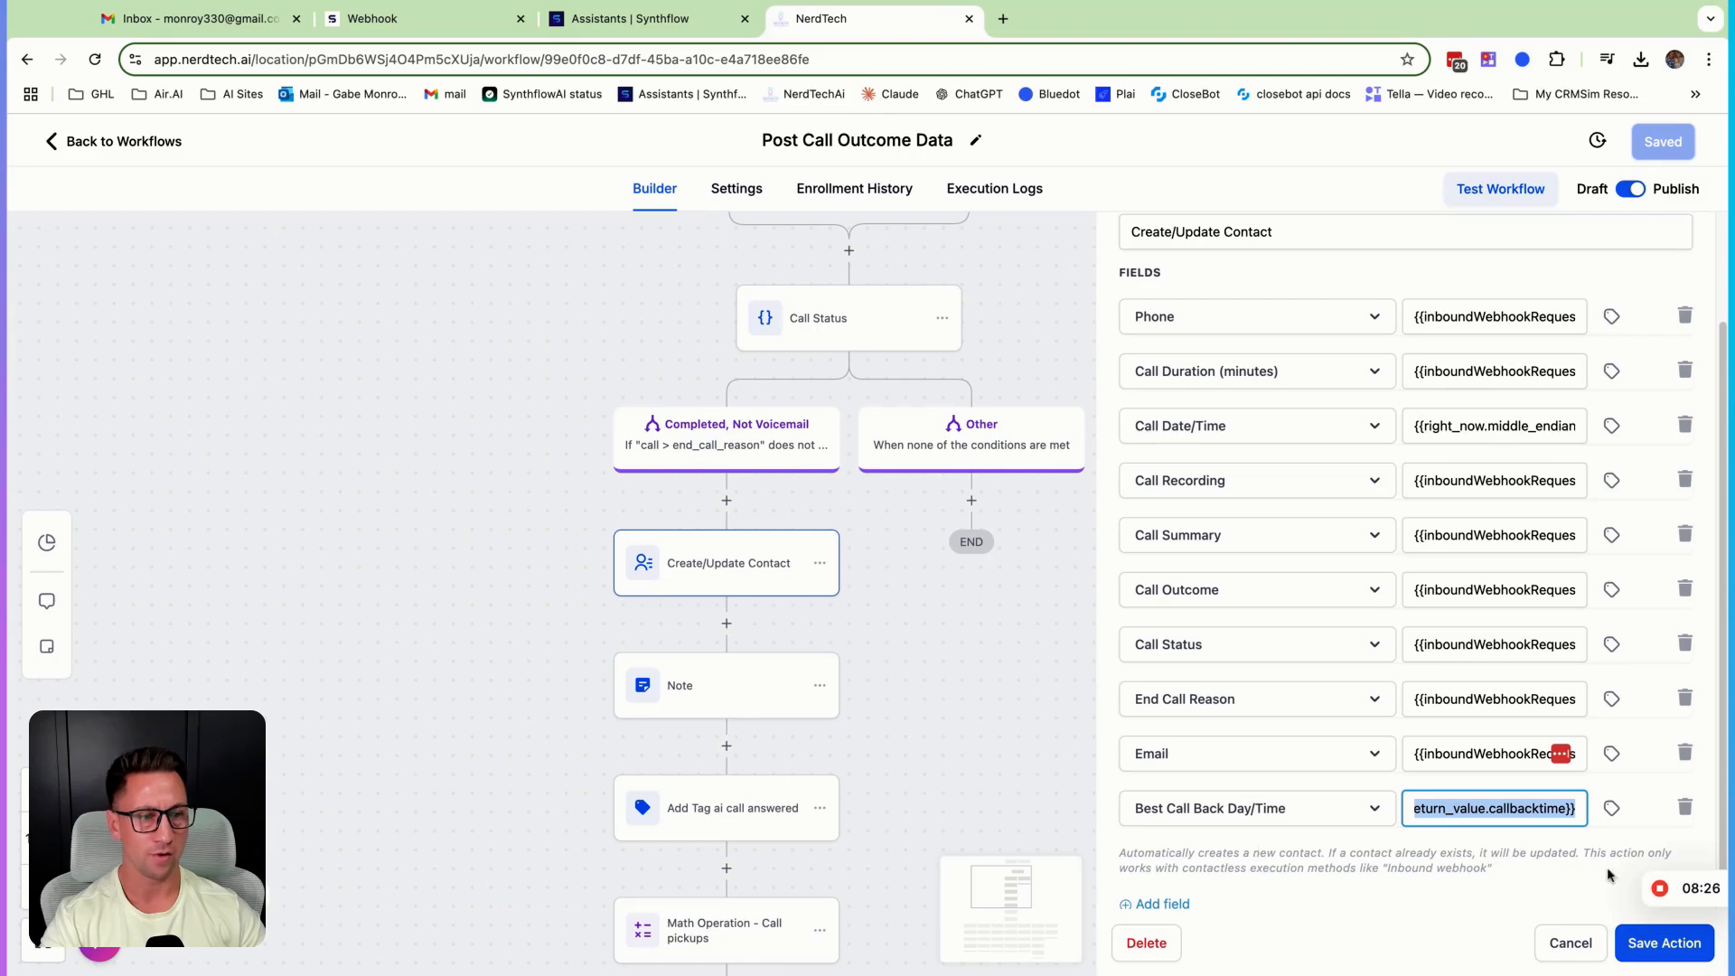
{"action": "left_click", "coordinate": [1588, 946]}
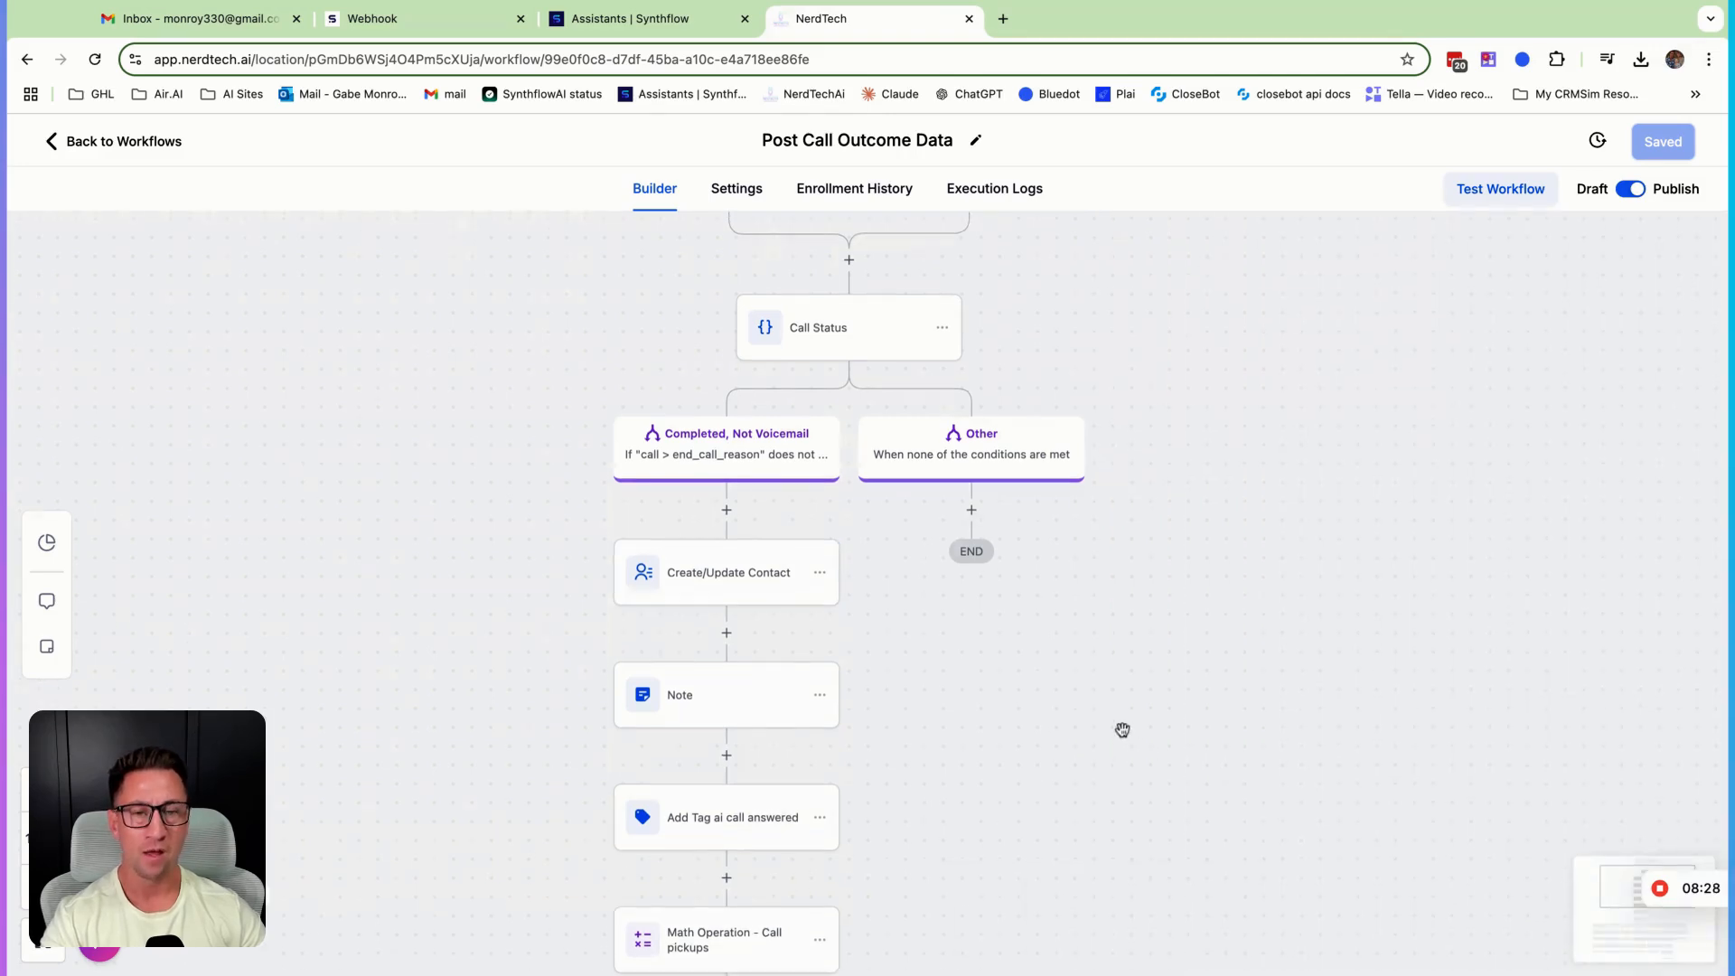
- Open the Note action and examine its text from the call summary heading down to the call ID
{"action": "scroll", "coordinate": [1121, 730], "scroll_direction": "down", "scroll_amount": 5}
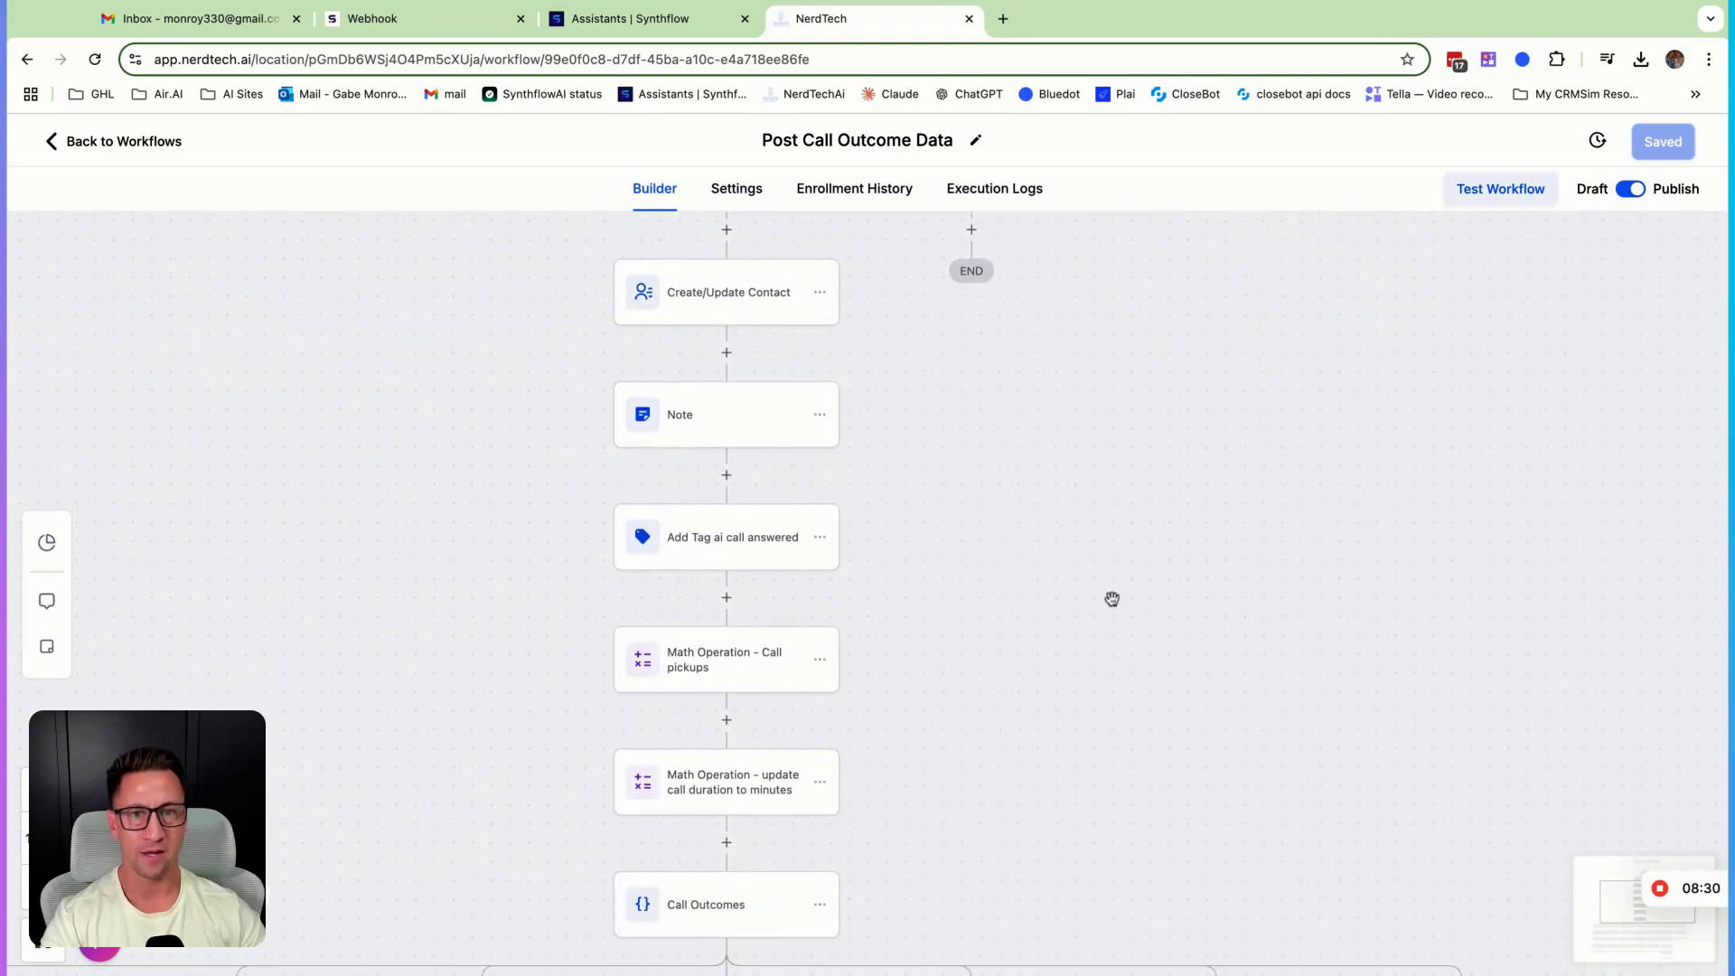
{"action": "left_click", "coordinate": [734, 432]}
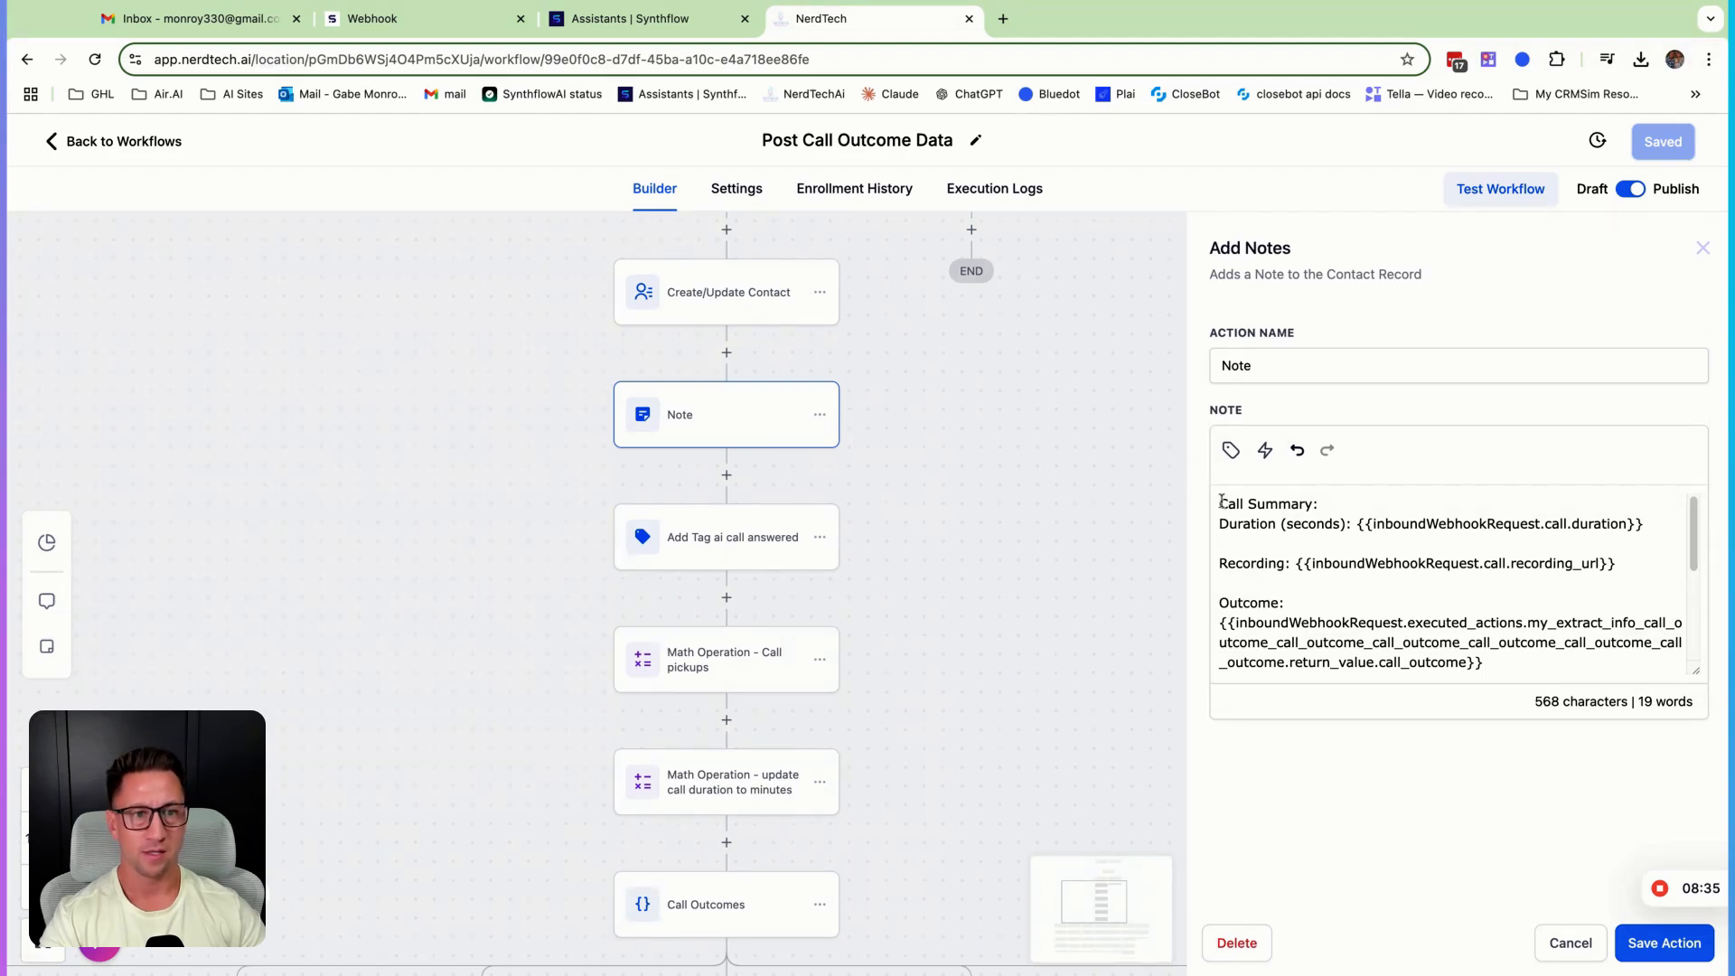
{"action": "left_click_drag", "start_coordinate": [1222, 502], "coordinate": [1326, 625]}
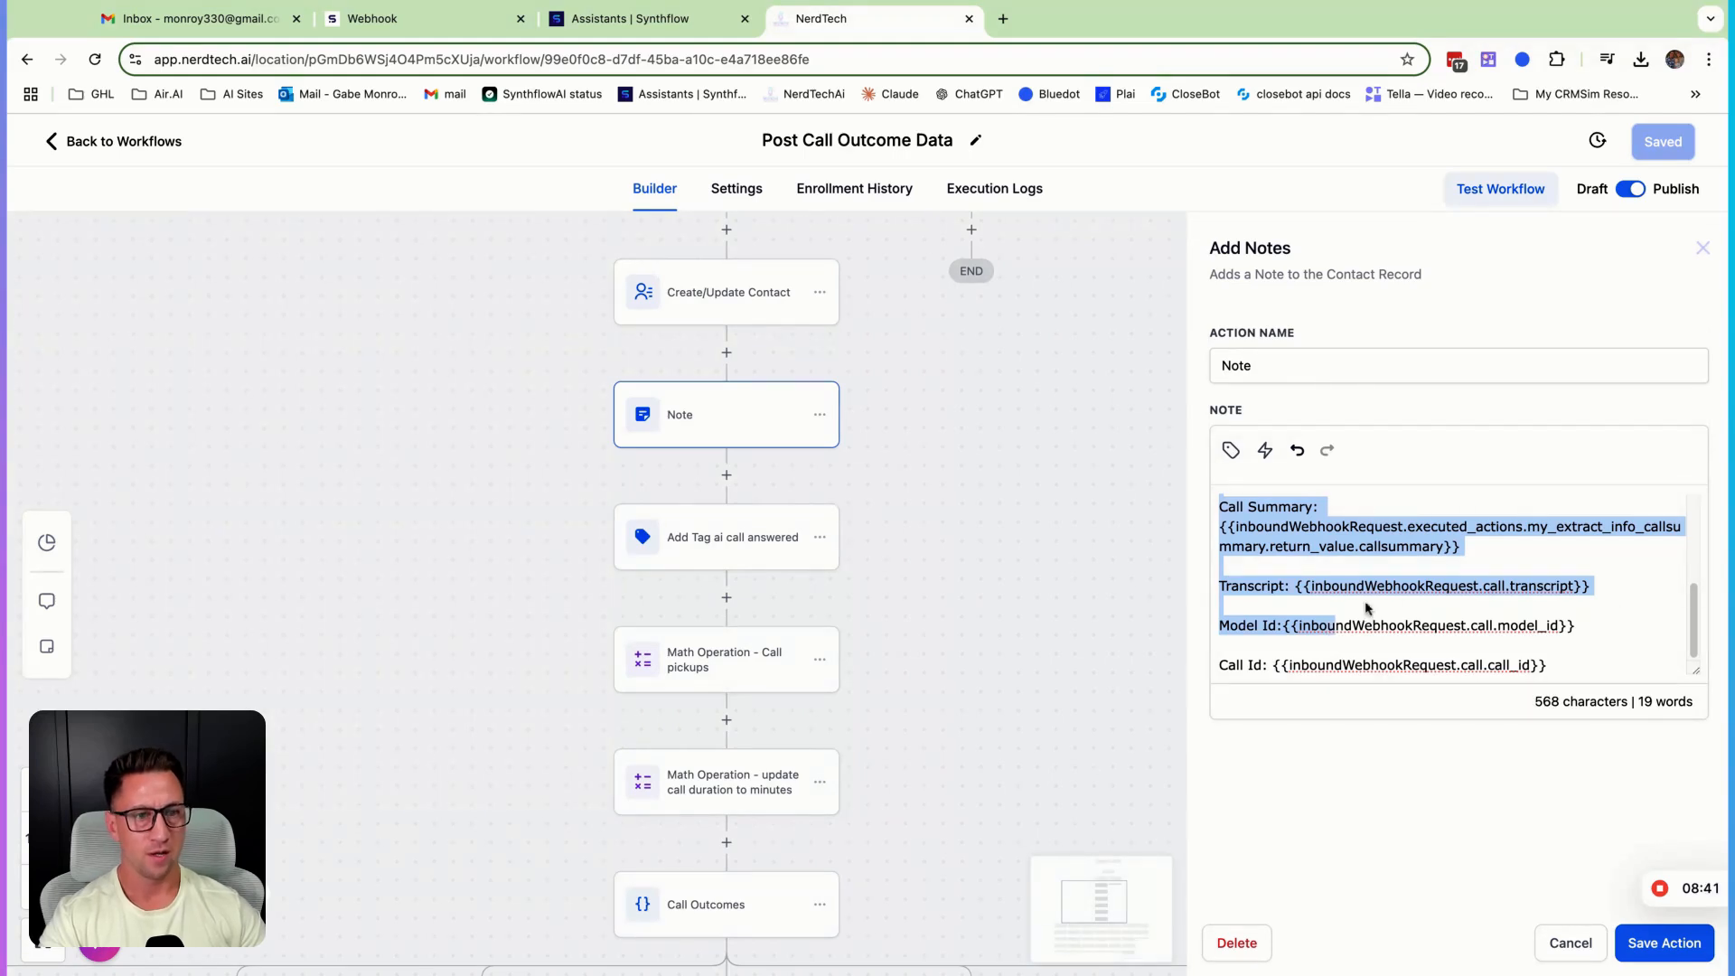
{"action": "left_click", "coordinate": [1244, 666]}
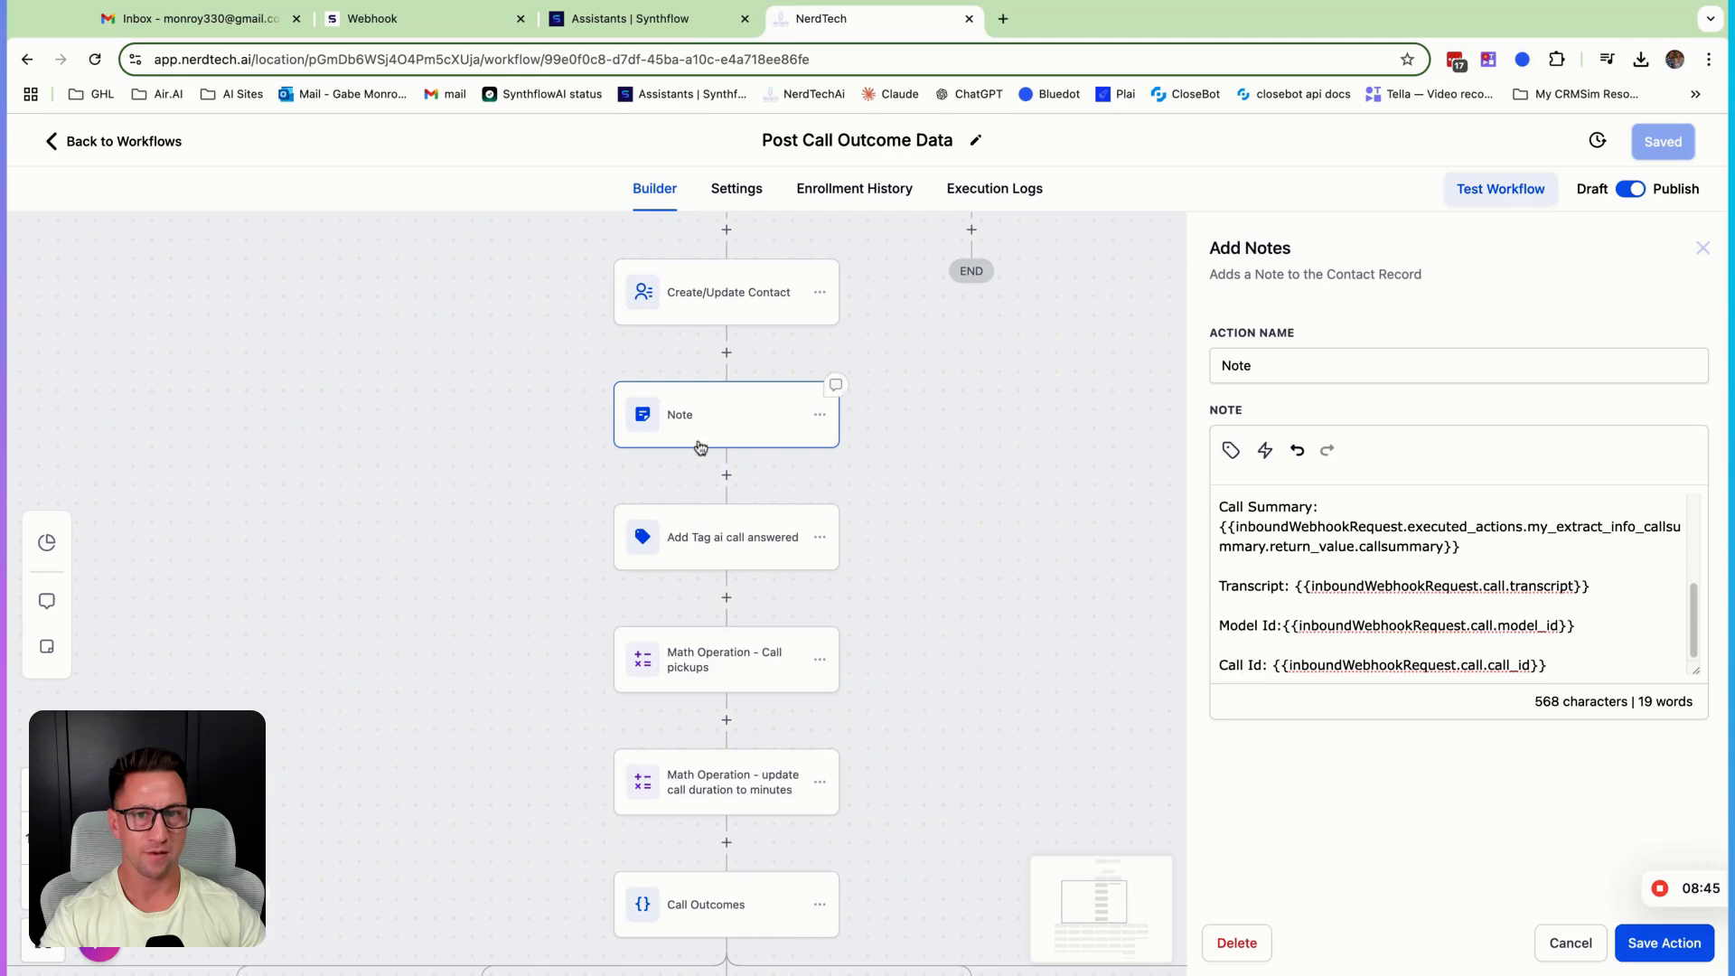
- Recheck the Create/Update Contact field list and reopen the Note action to review its duration, recording and outcome lines
{"action": "left_click", "coordinate": [710, 300]}
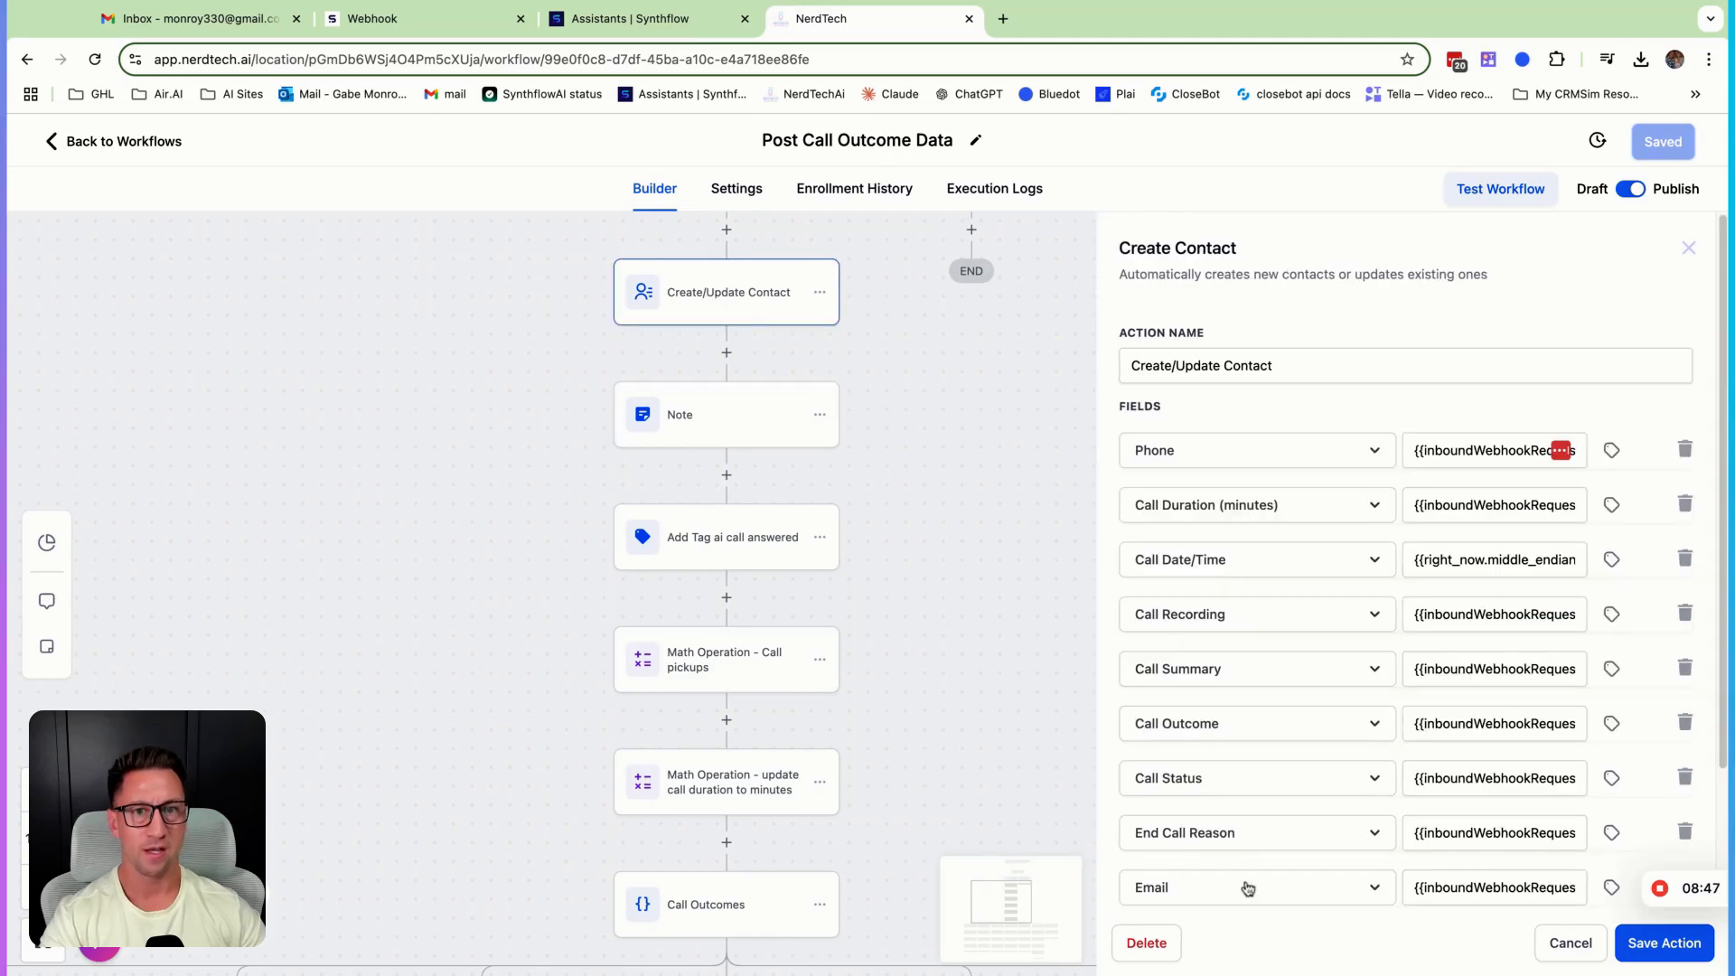
{"action": "scroll", "coordinate": [1338, 760], "scroll_direction": "down", "scroll_amount": 3}
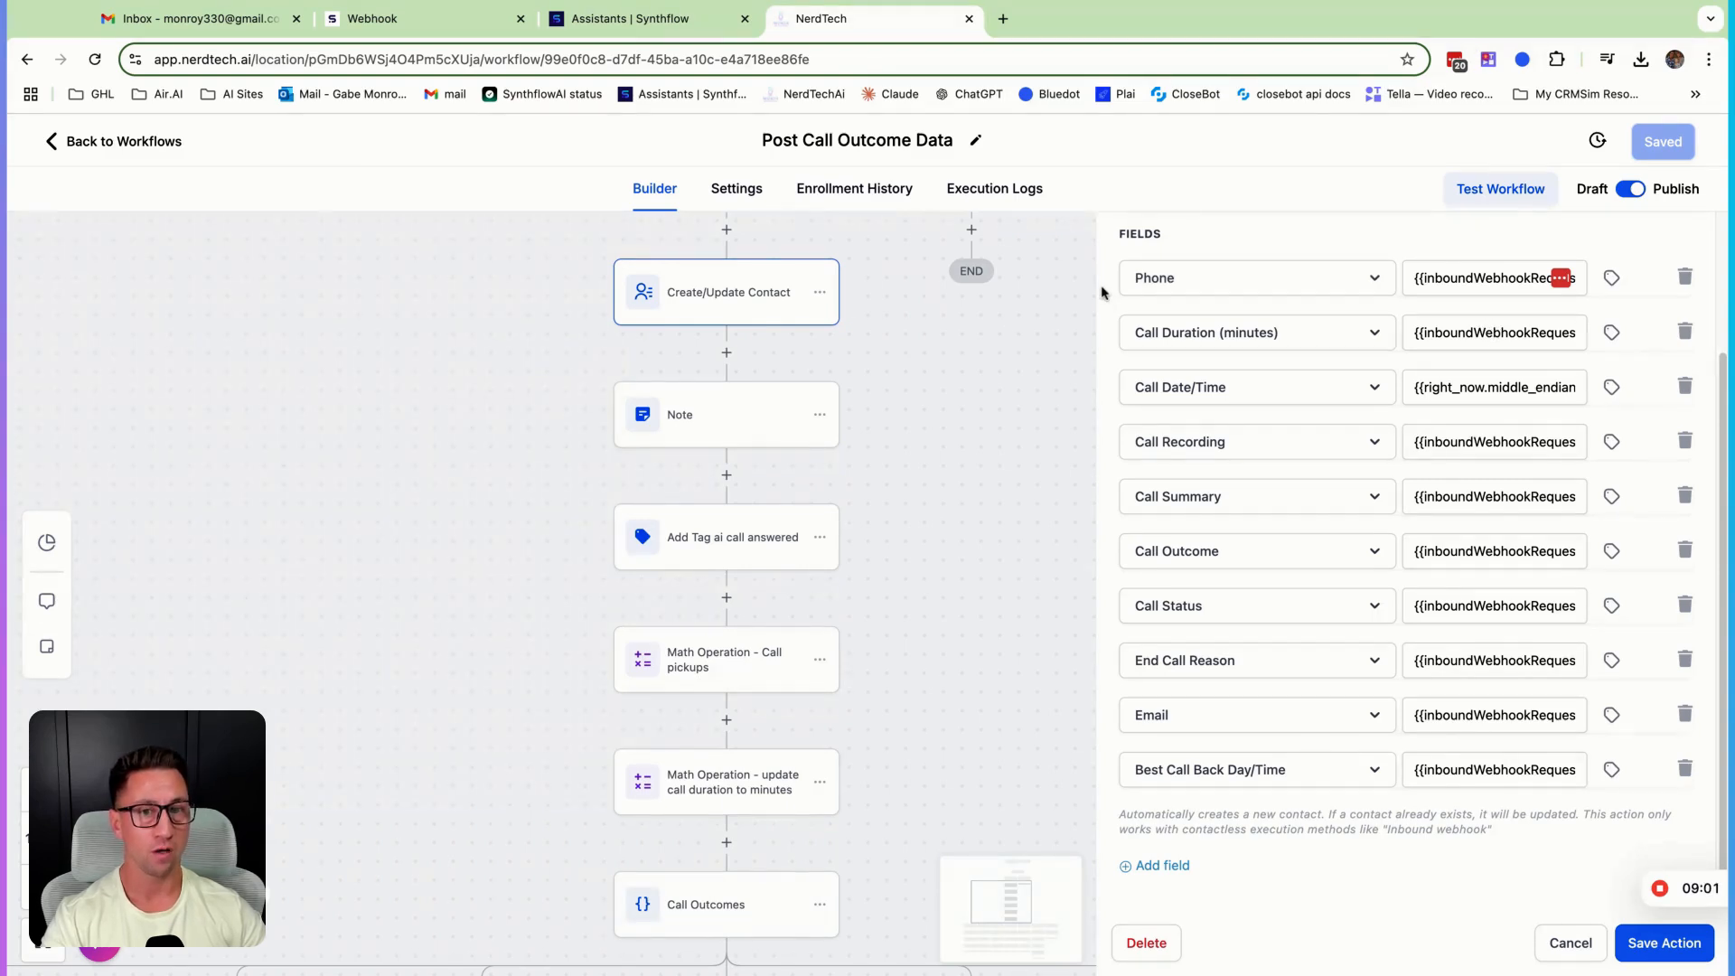
{"action": "left_click", "coordinate": [739, 441]}
{"action": "scroll", "coordinate": [1287, 606], "scroll_direction": "down", "scroll_amount": 1}
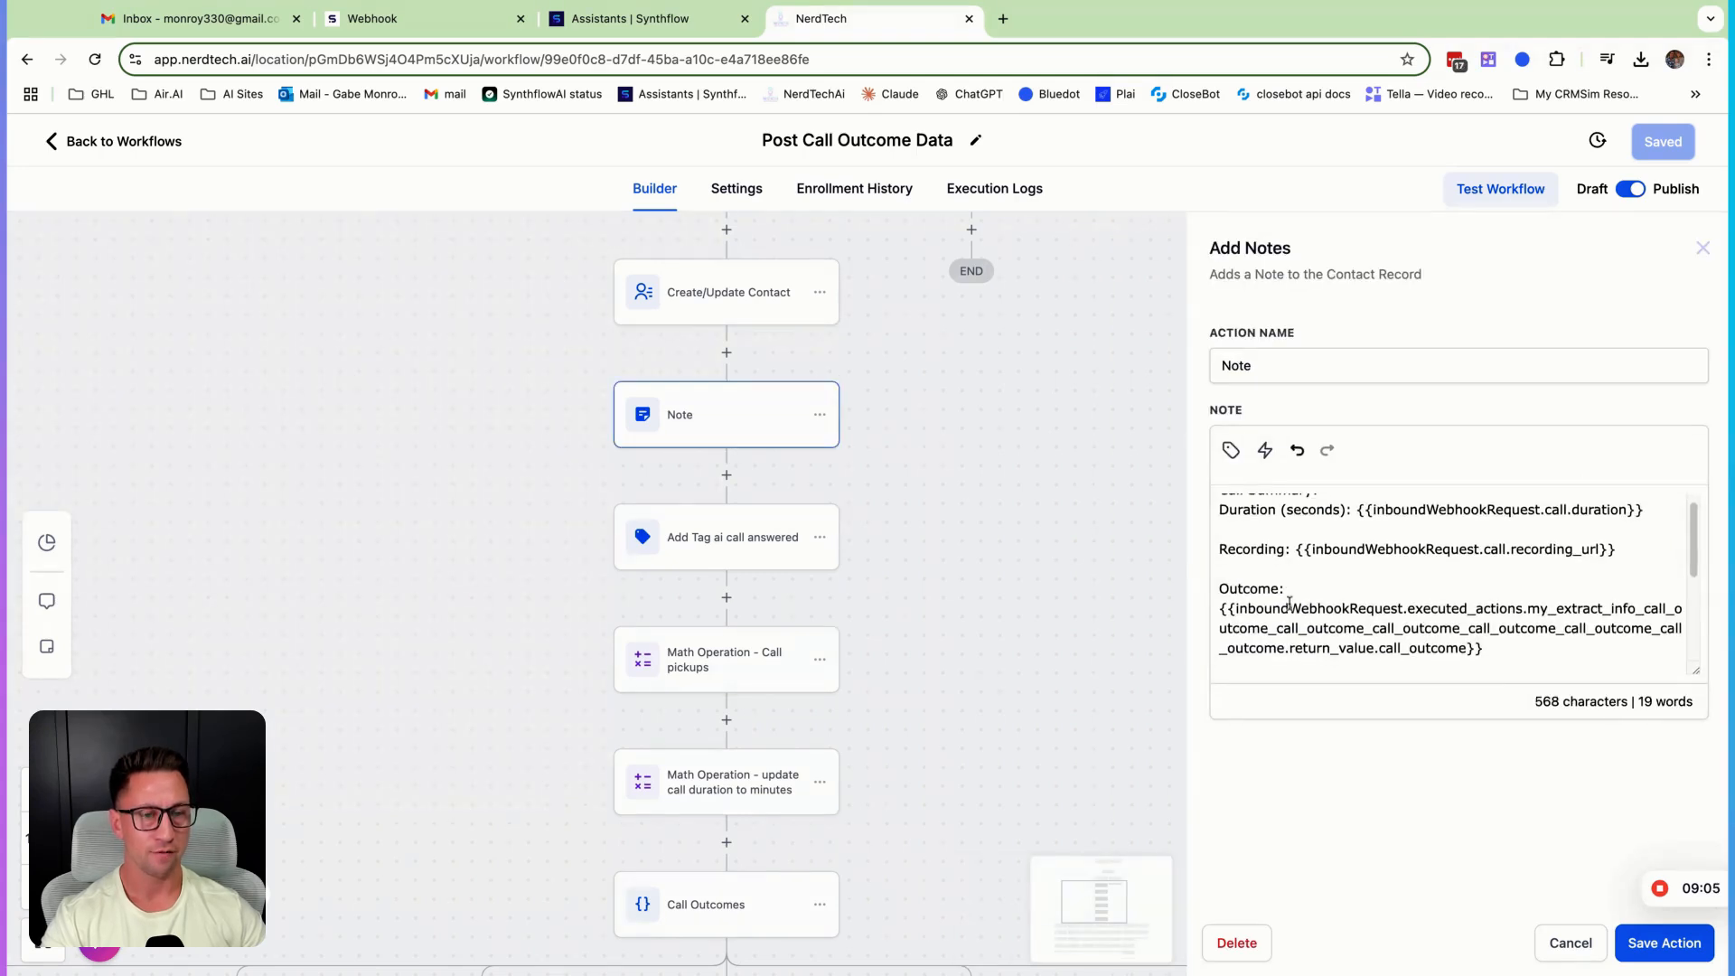
- Examine the Note text from the call summary heading to its end, highlighting the Model Id and Call Id lines
{"action": "scroll", "coordinate": [1290, 604], "scroll_direction": "up", "scroll_amount": 1}
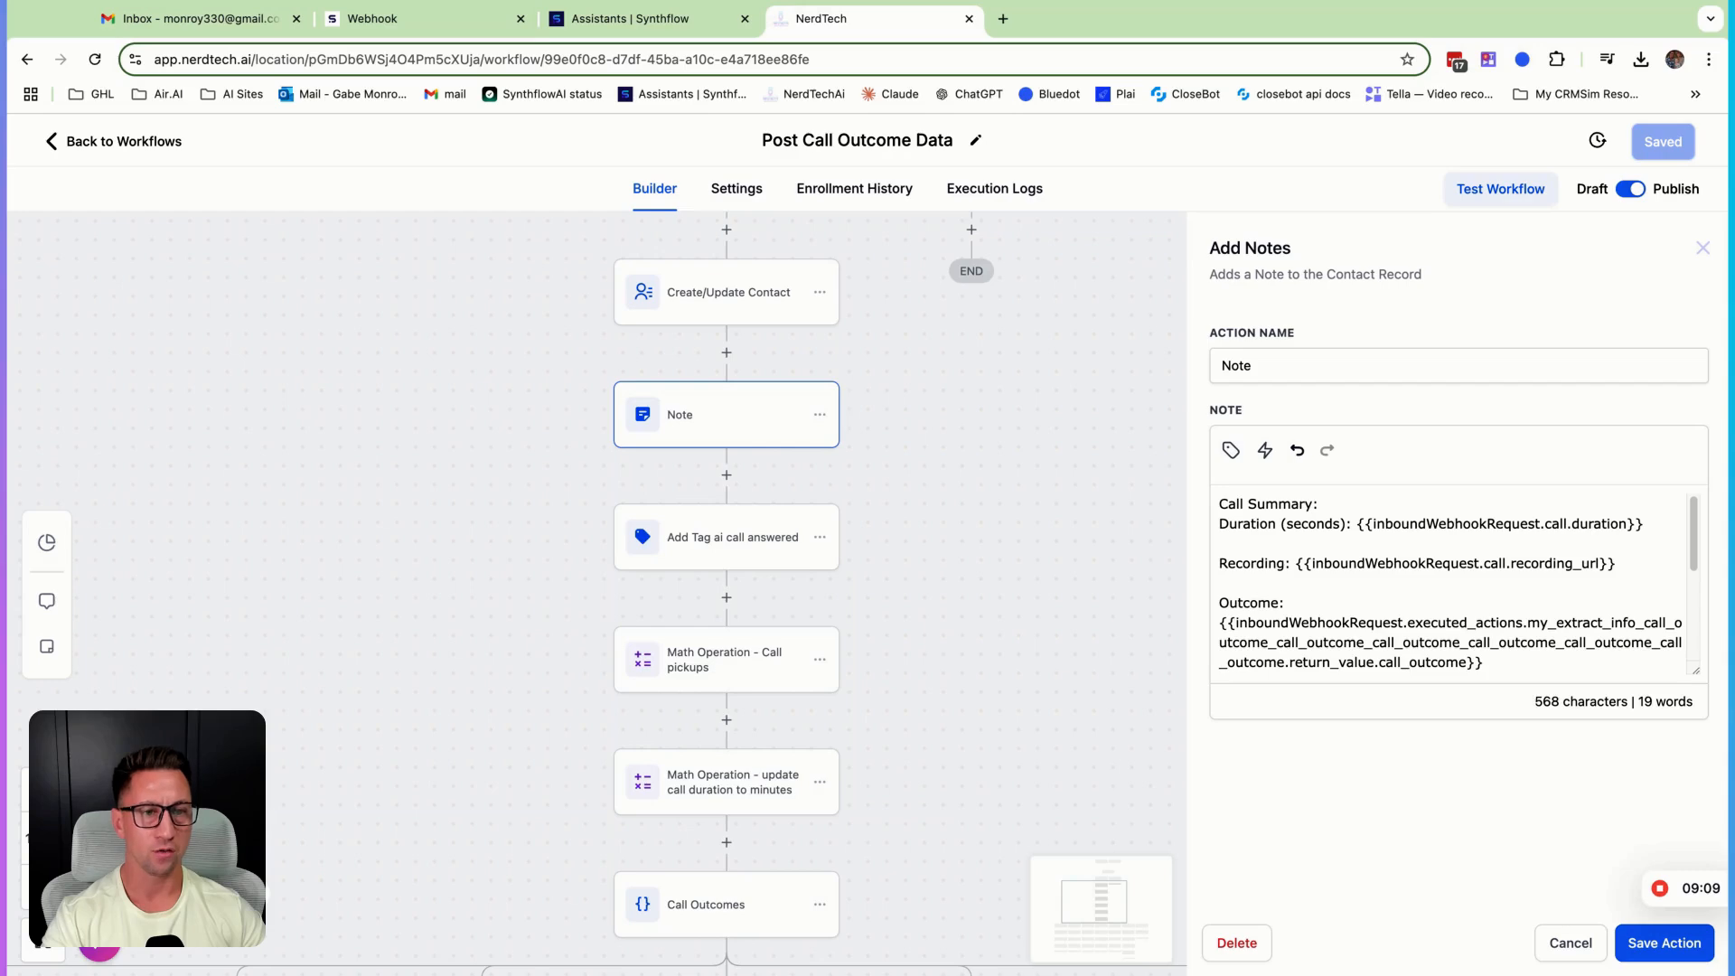
{"action": "scroll", "coordinate": [1450, 583], "scroll_direction": "down", "scroll_amount": 3}
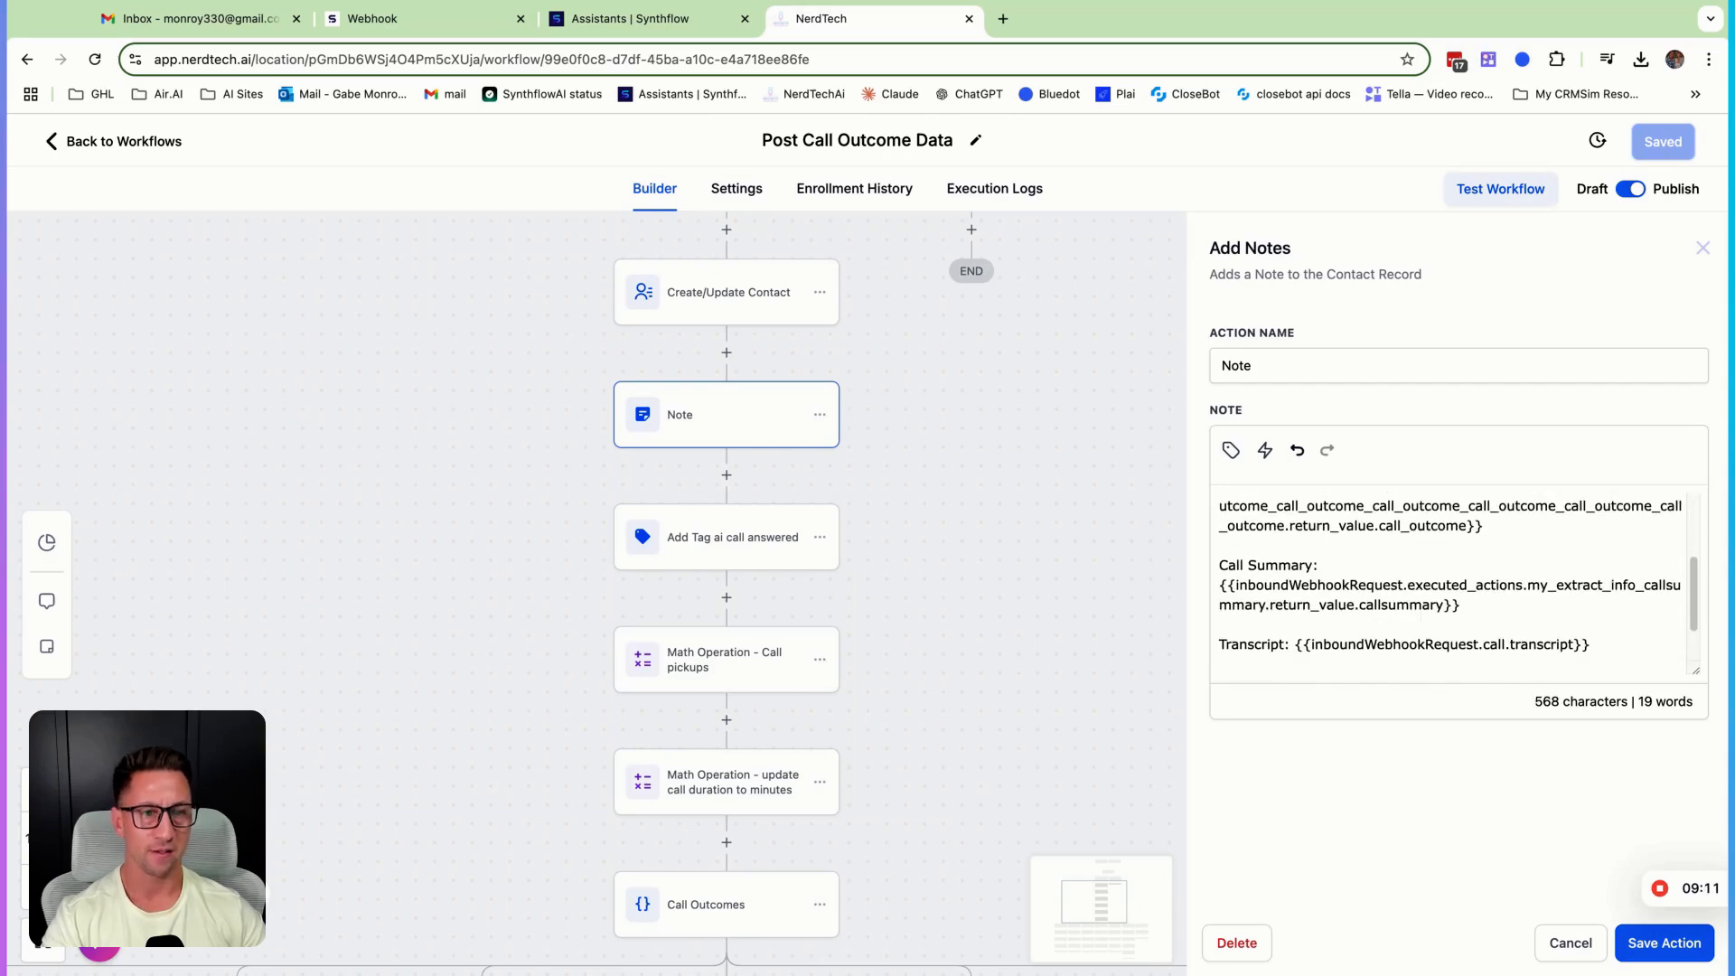
{"action": "scroll", "coordinate": [1451, 583], "scroll_direction": "down", "scroll_amount": 2}
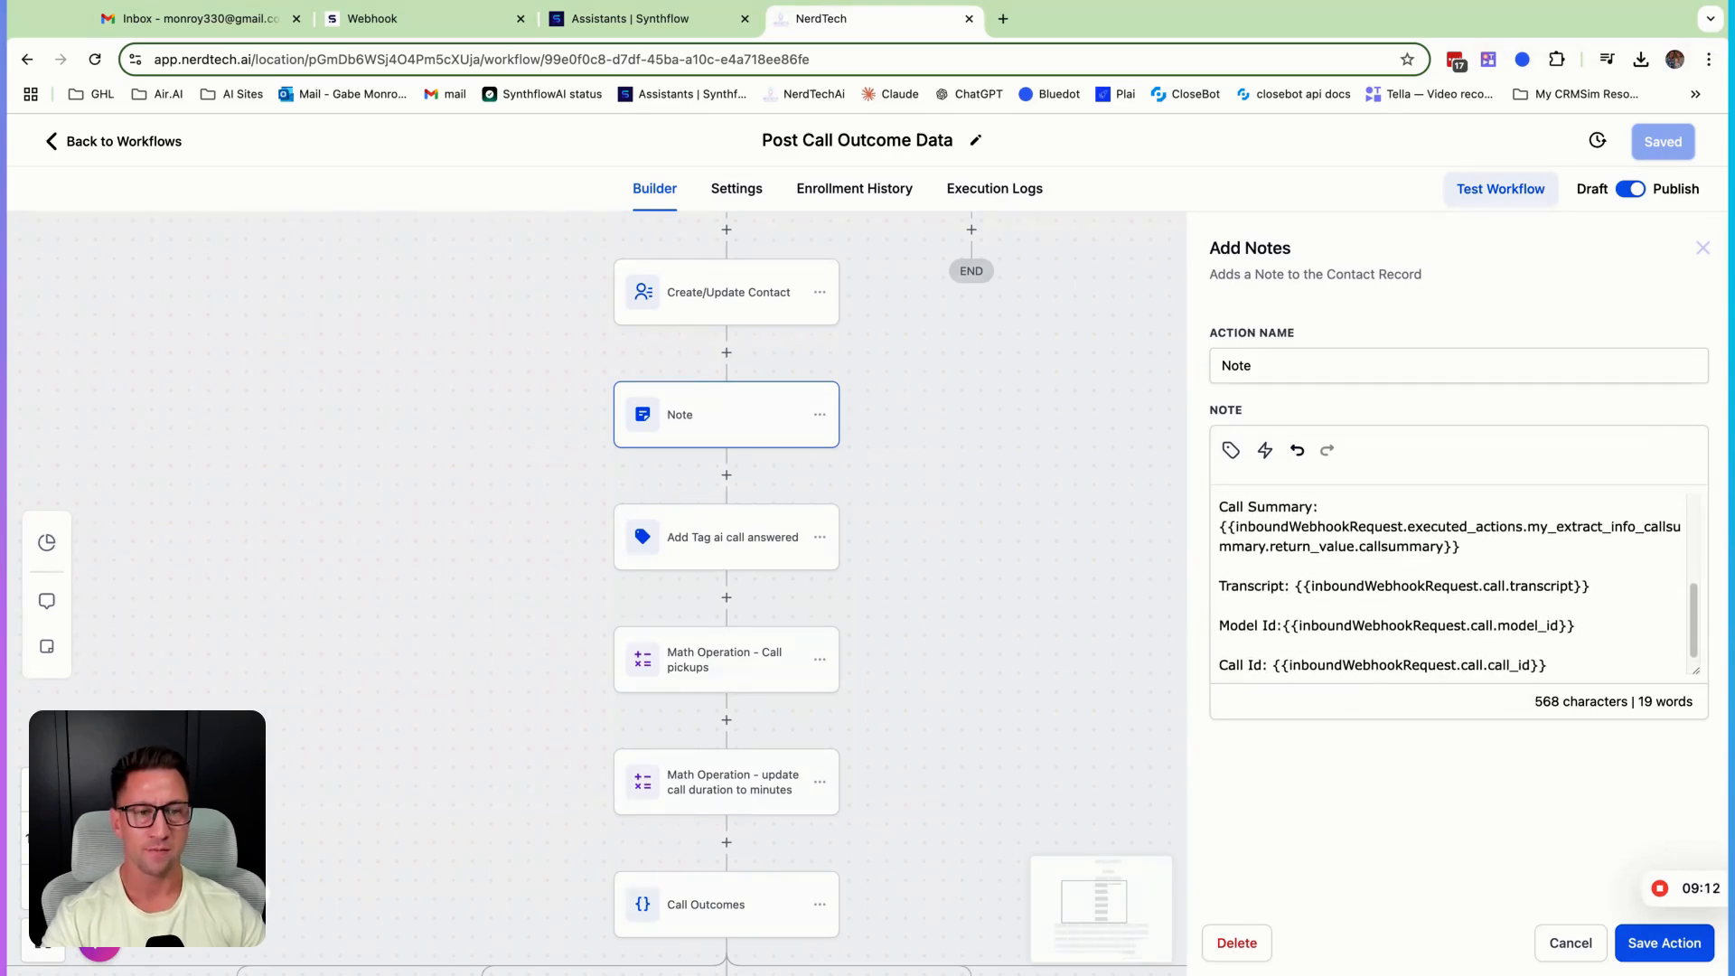
{"action": "left_click", "coordinate": [1220, 623]}
{"action": "key", "text": "alt+shift+Right"}
{"action": "key", "text": "alt+shift+Right"}
{"action": "key", "text": "alt+shift+Right"}
{"action": "key", "text": "alt+shift+Right"}
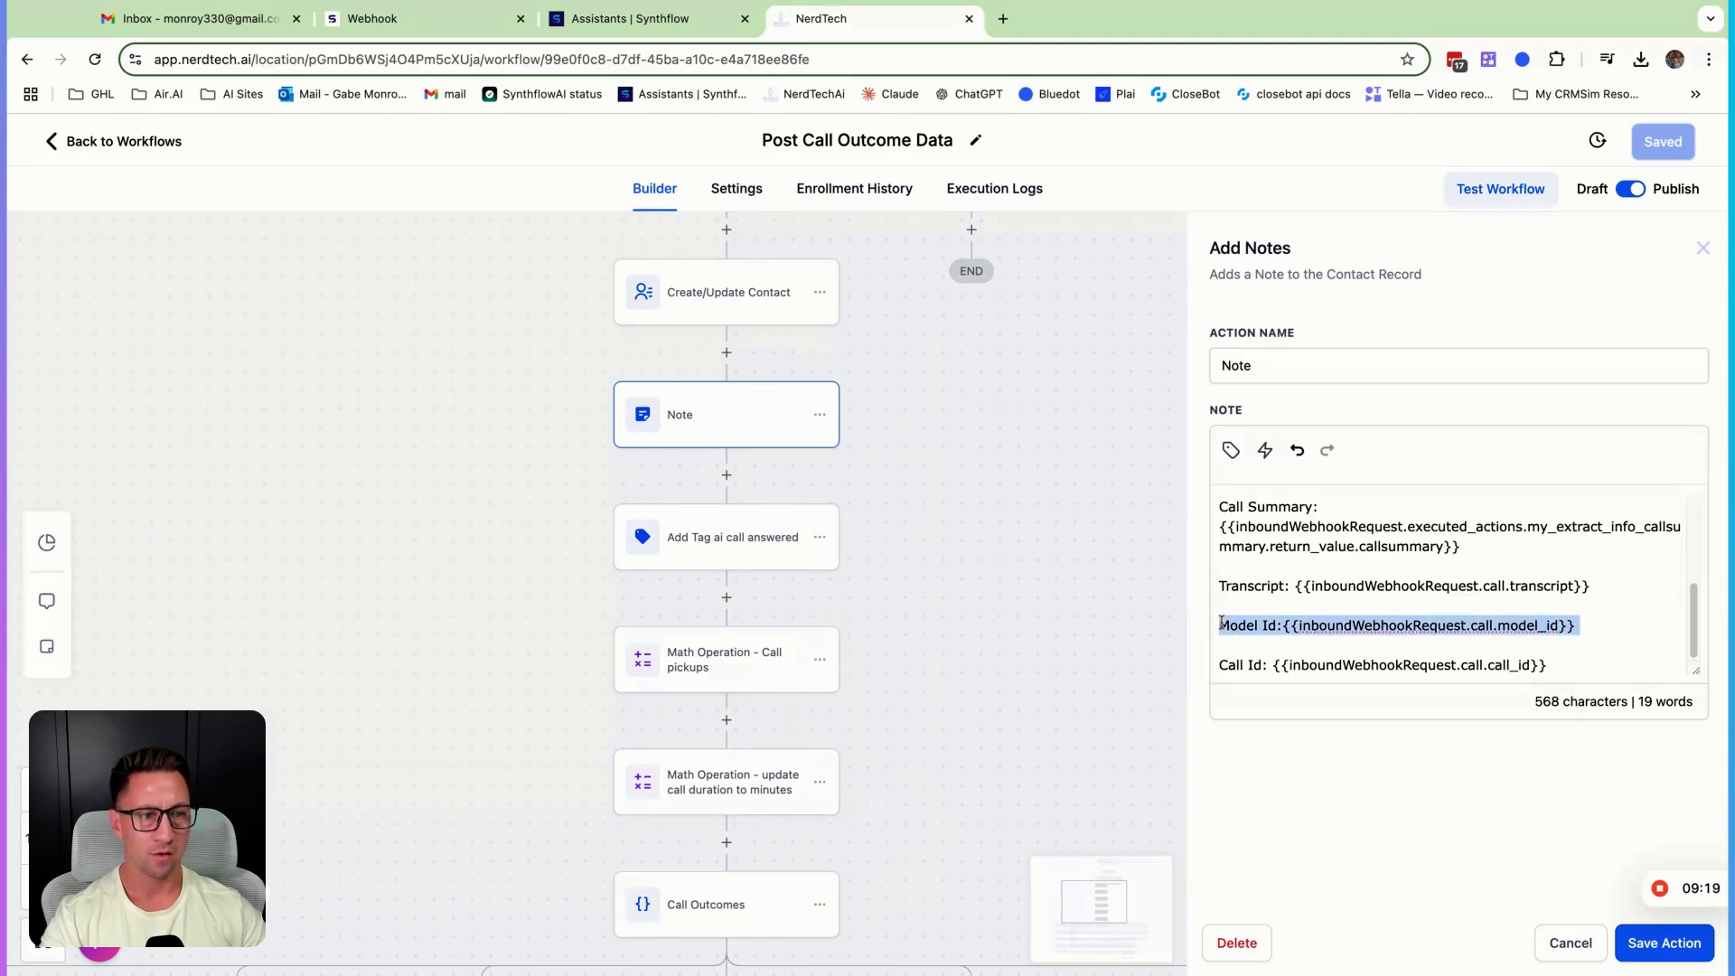
{"action": "key", "text": "shift+Down"}
{"action": "key", "text": "shift+Down"}
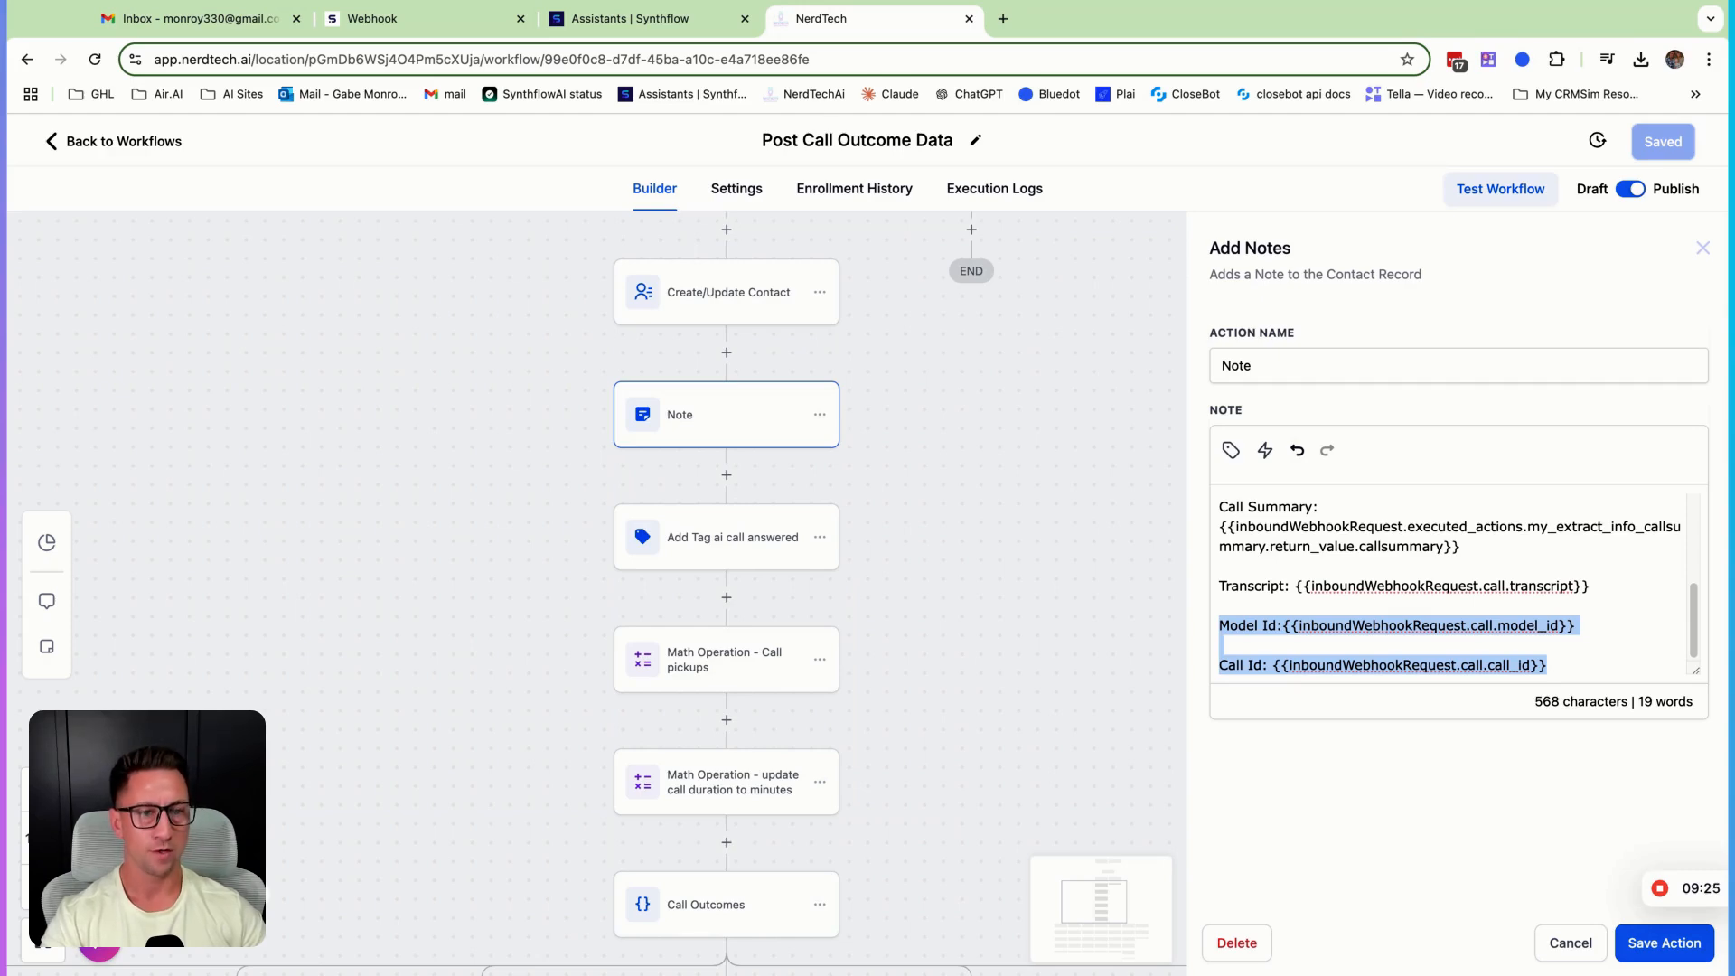
{"action": "key", "text": "Right"}
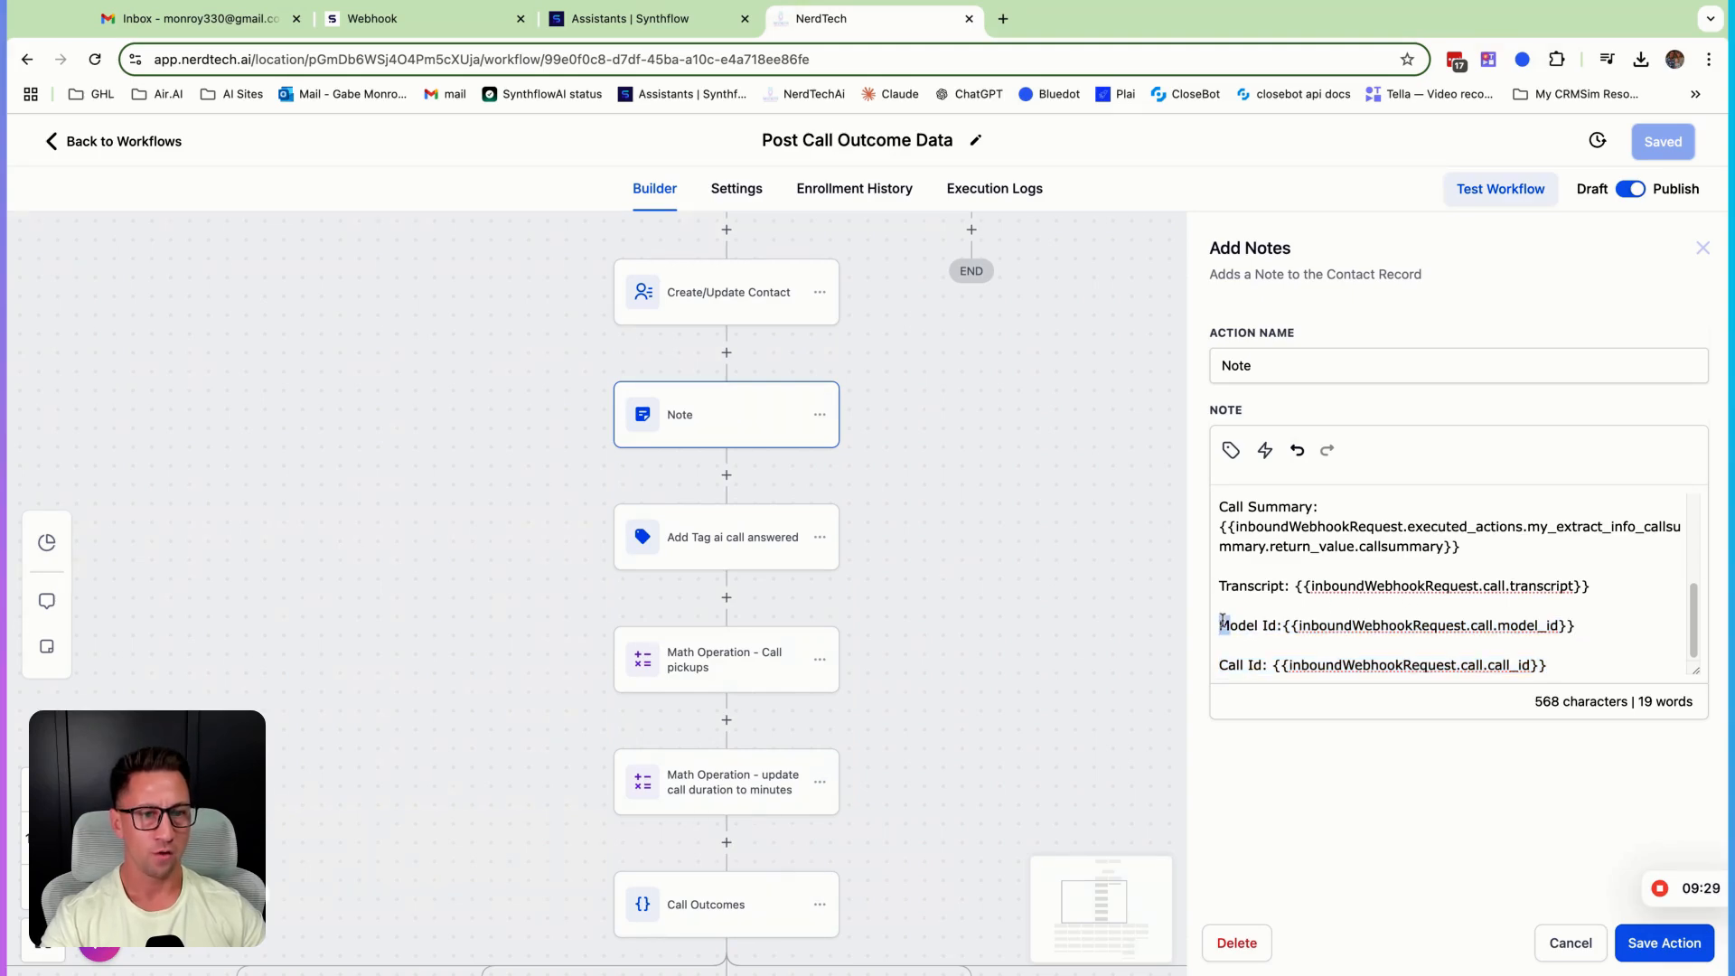
- Highlight the note's Model Id and Call Id lines again, and close the Note action without saving
{"action": "left_click_drag", "start_coordinate": [1221, 623], "coordinate": [1548, 665]}
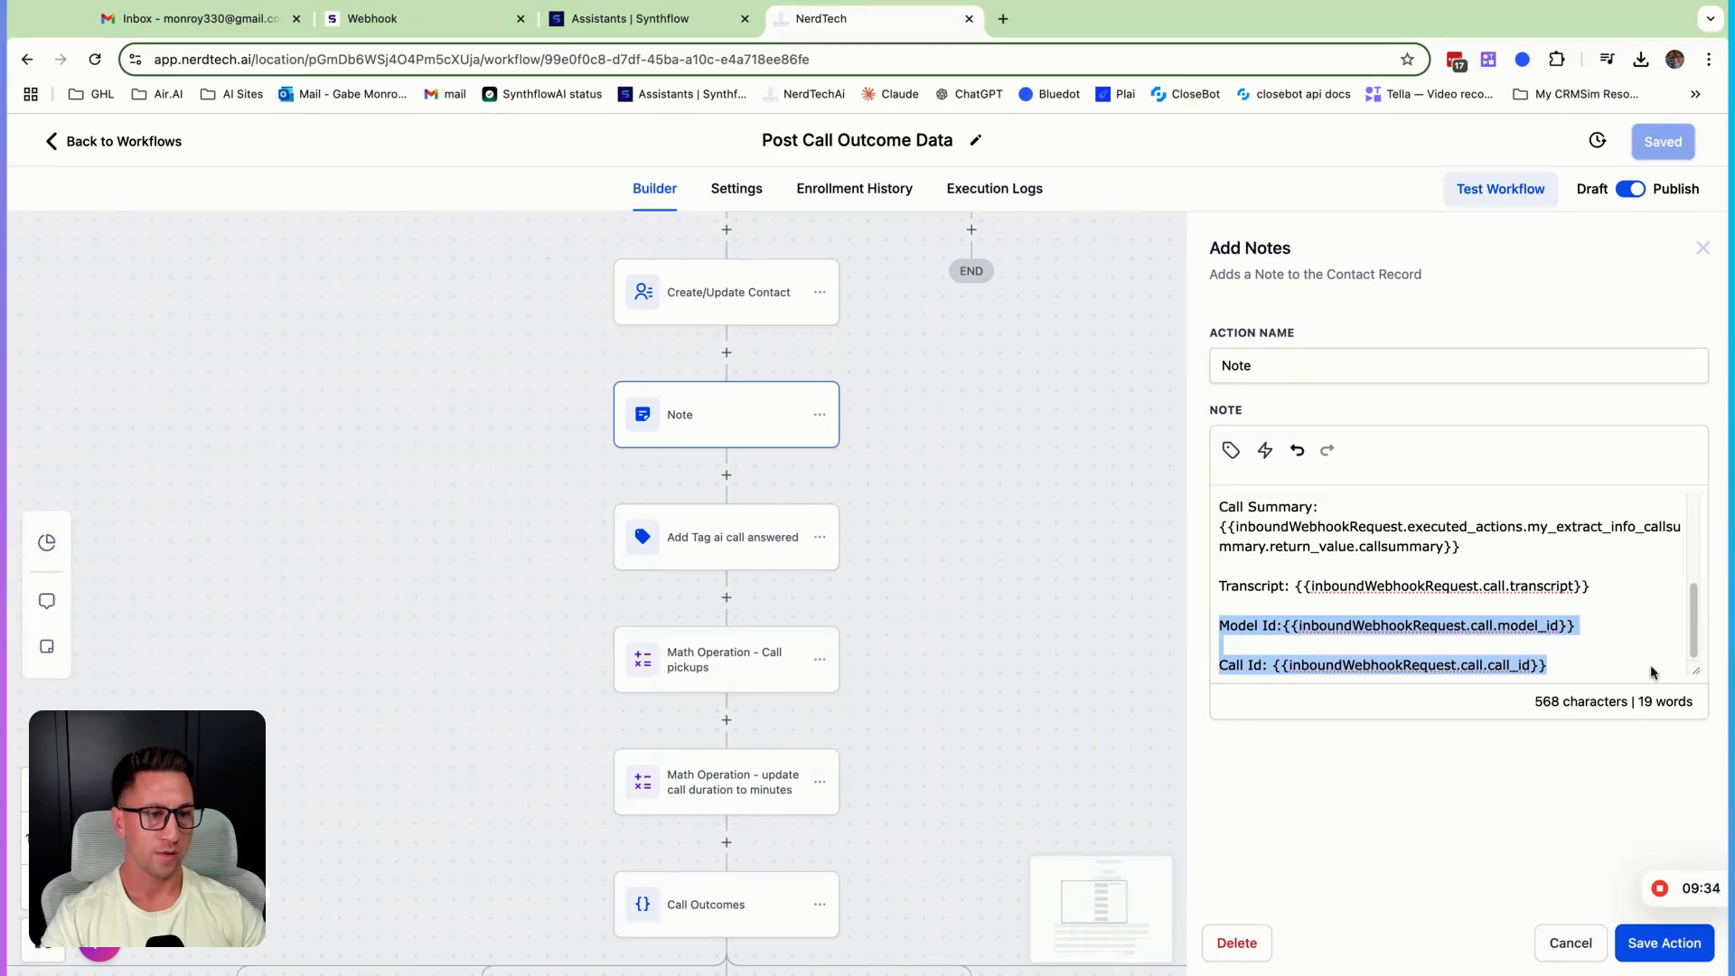
{"action": "left_click", "coordinate": [1582, 654]}
{"action": "triple_click", "coordinate": [1219, 622]}
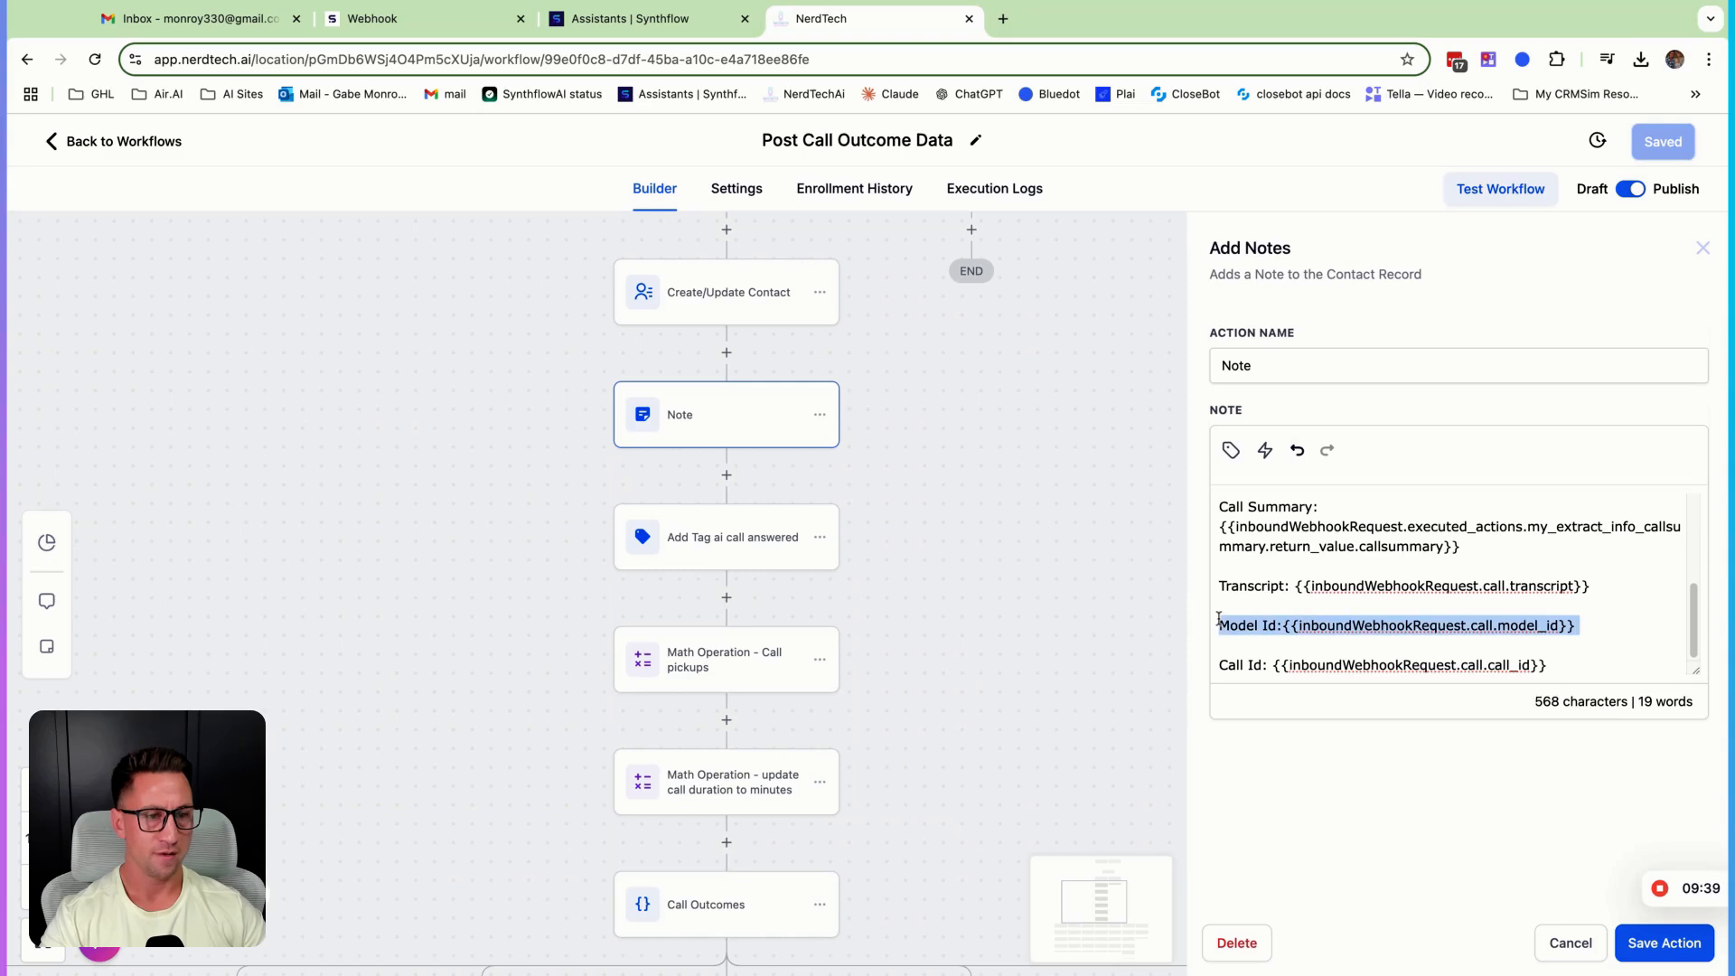
{"action": "key", "text": "shift+Down"}
{"action": "key", "text": "shift+Down"}
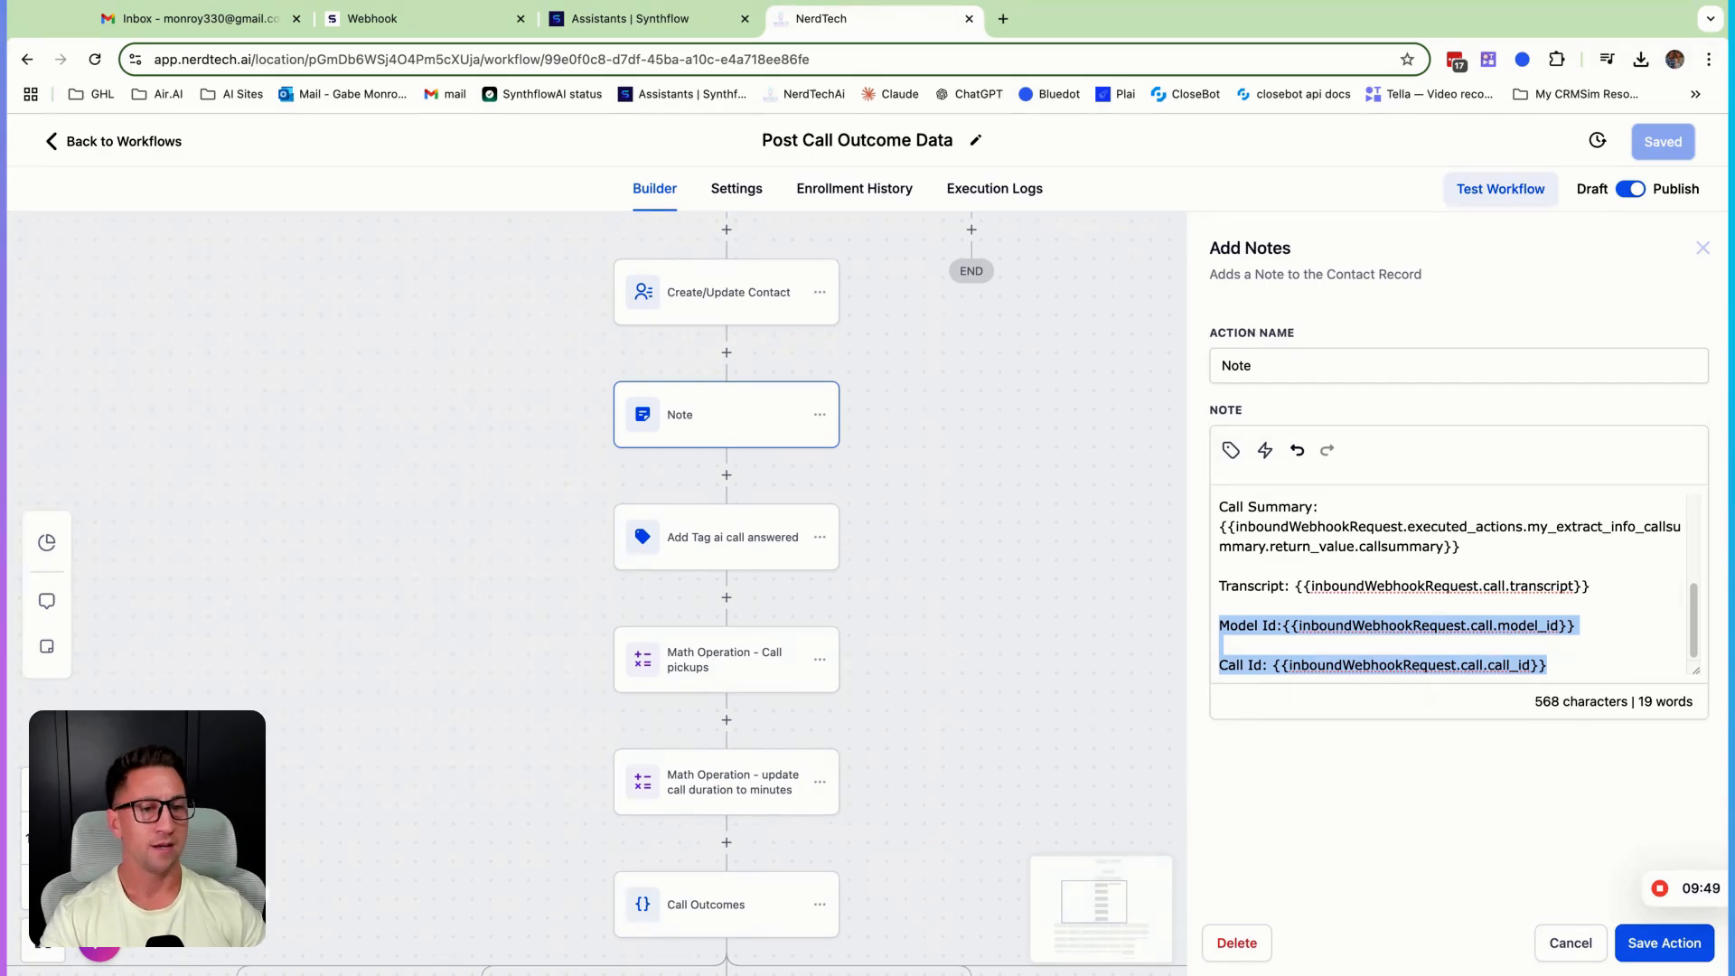
{"action": "left_click", "coordinate": [1577, 665]}
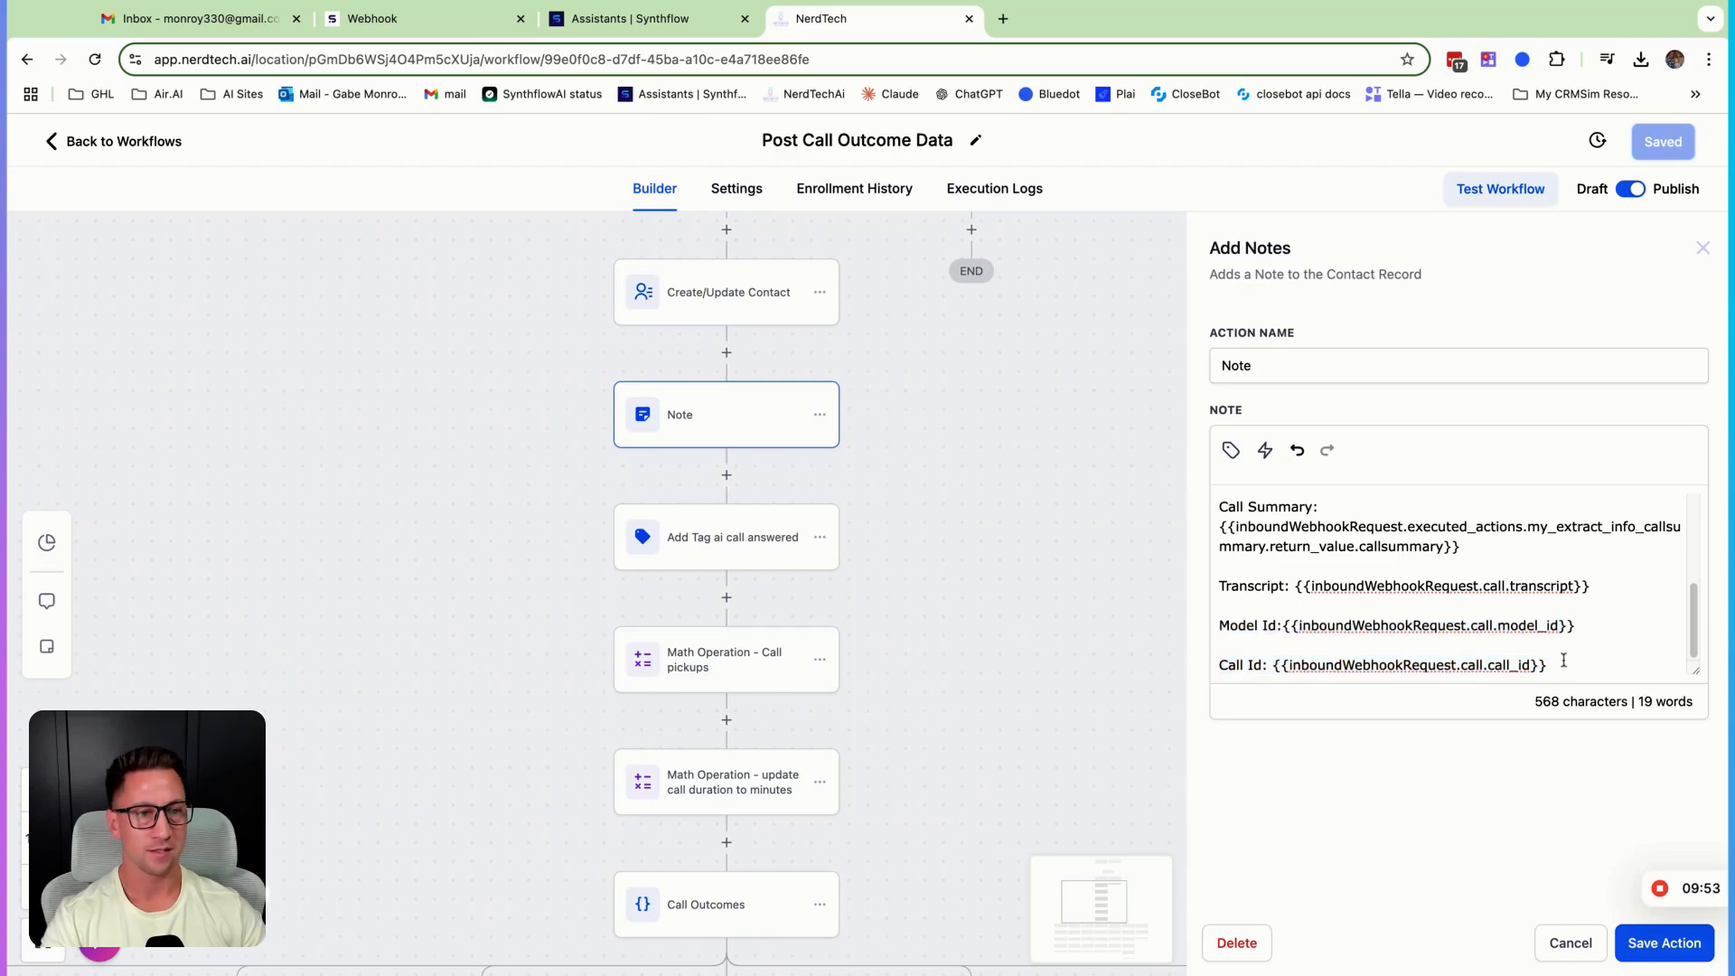
{"action": "left_click", "coordinate": [1219, 626], "text": "shift"}
{"action": "left_click", "coordinate": [1569, 672]}
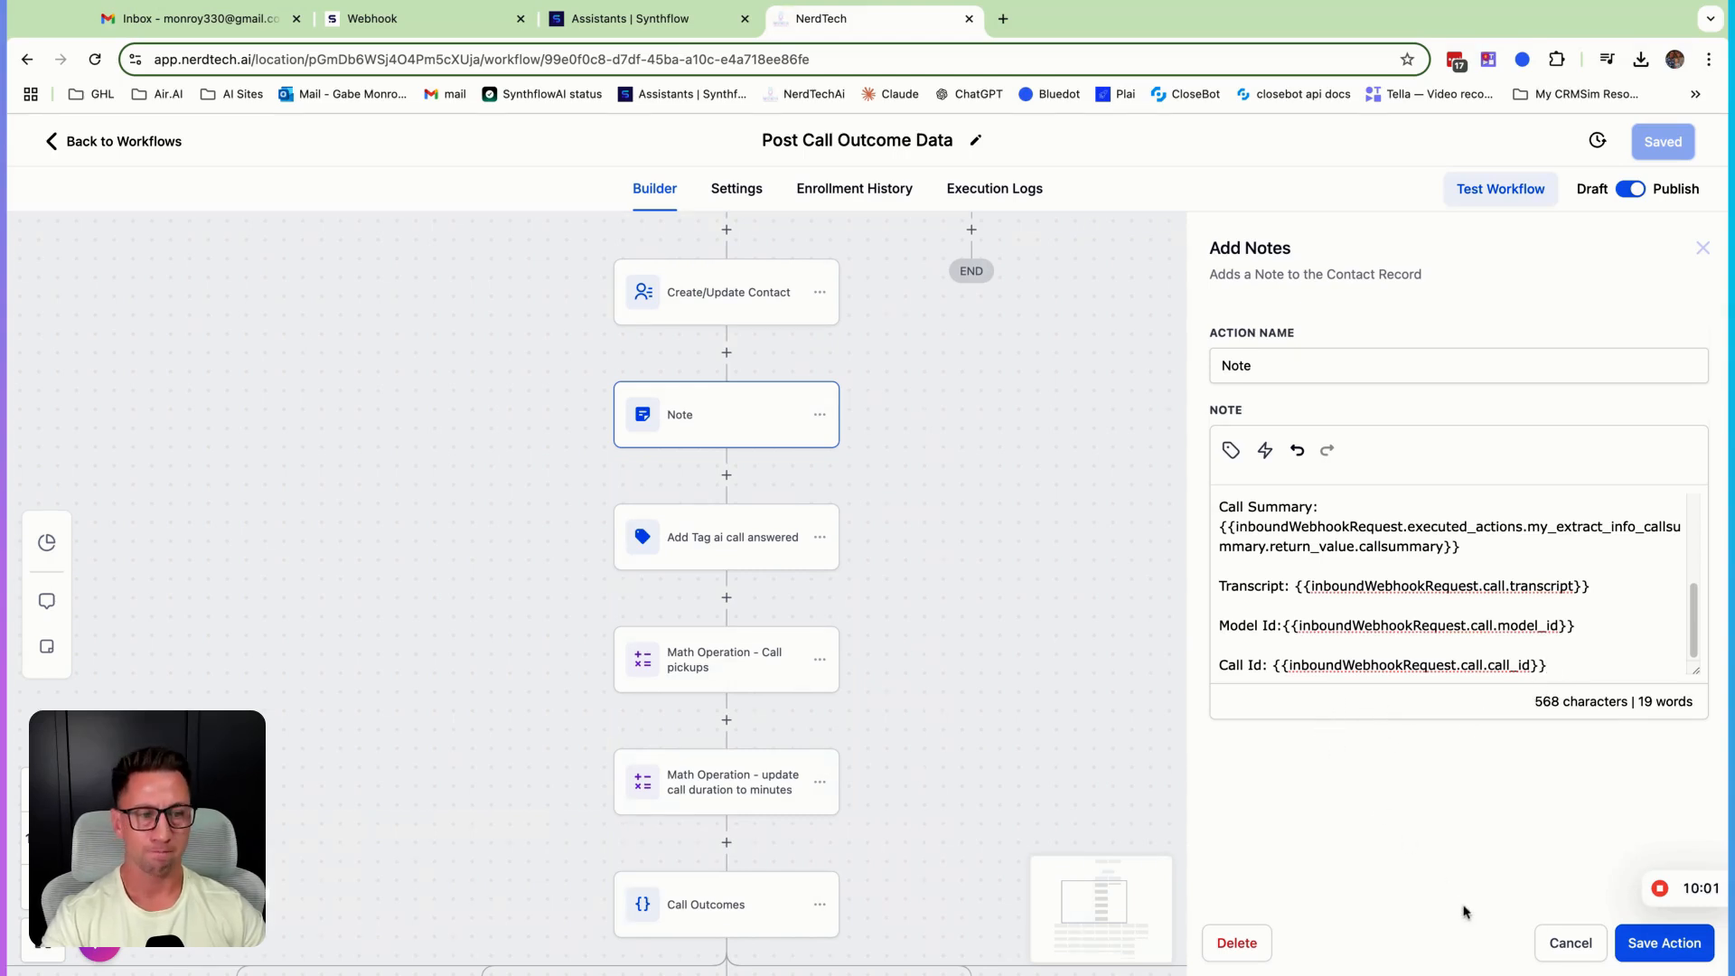
{"action": "left_click", "coordinate": [1568, 949]}
- Open the Add Tag ai call answered action and inspect its tag and place in the workflow
{"action": "left_click", "coordinate": [711, 562]}
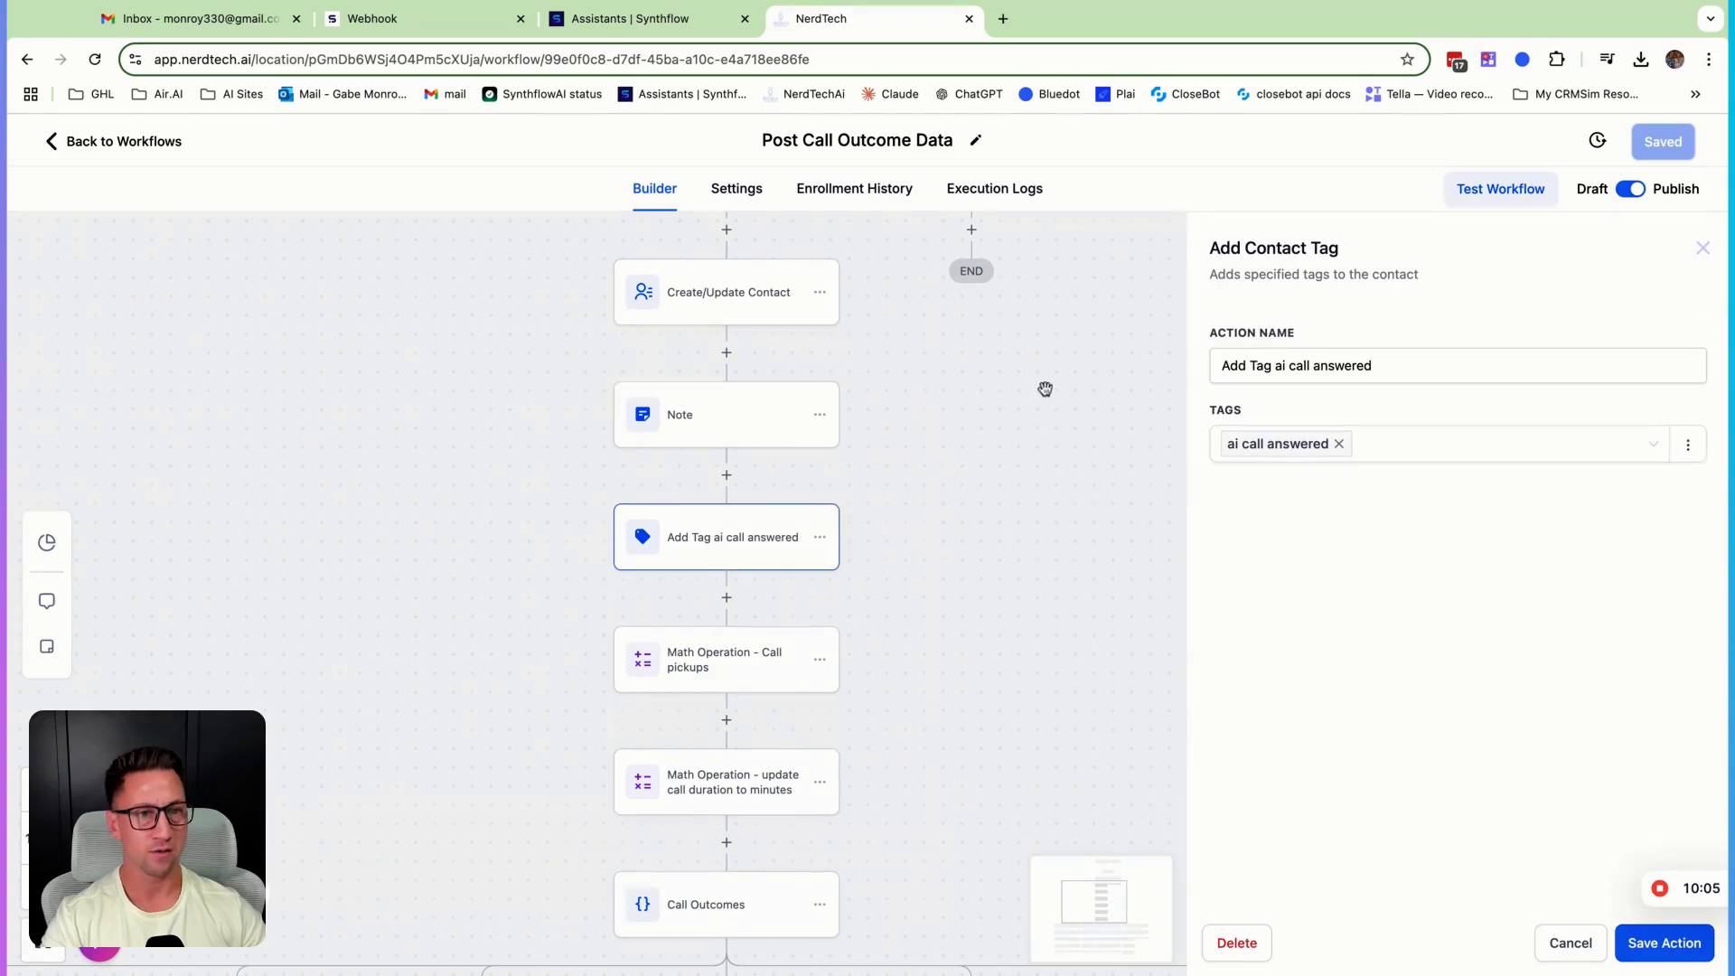
{"action": "left_click", "coordinate": [1299, 443]}
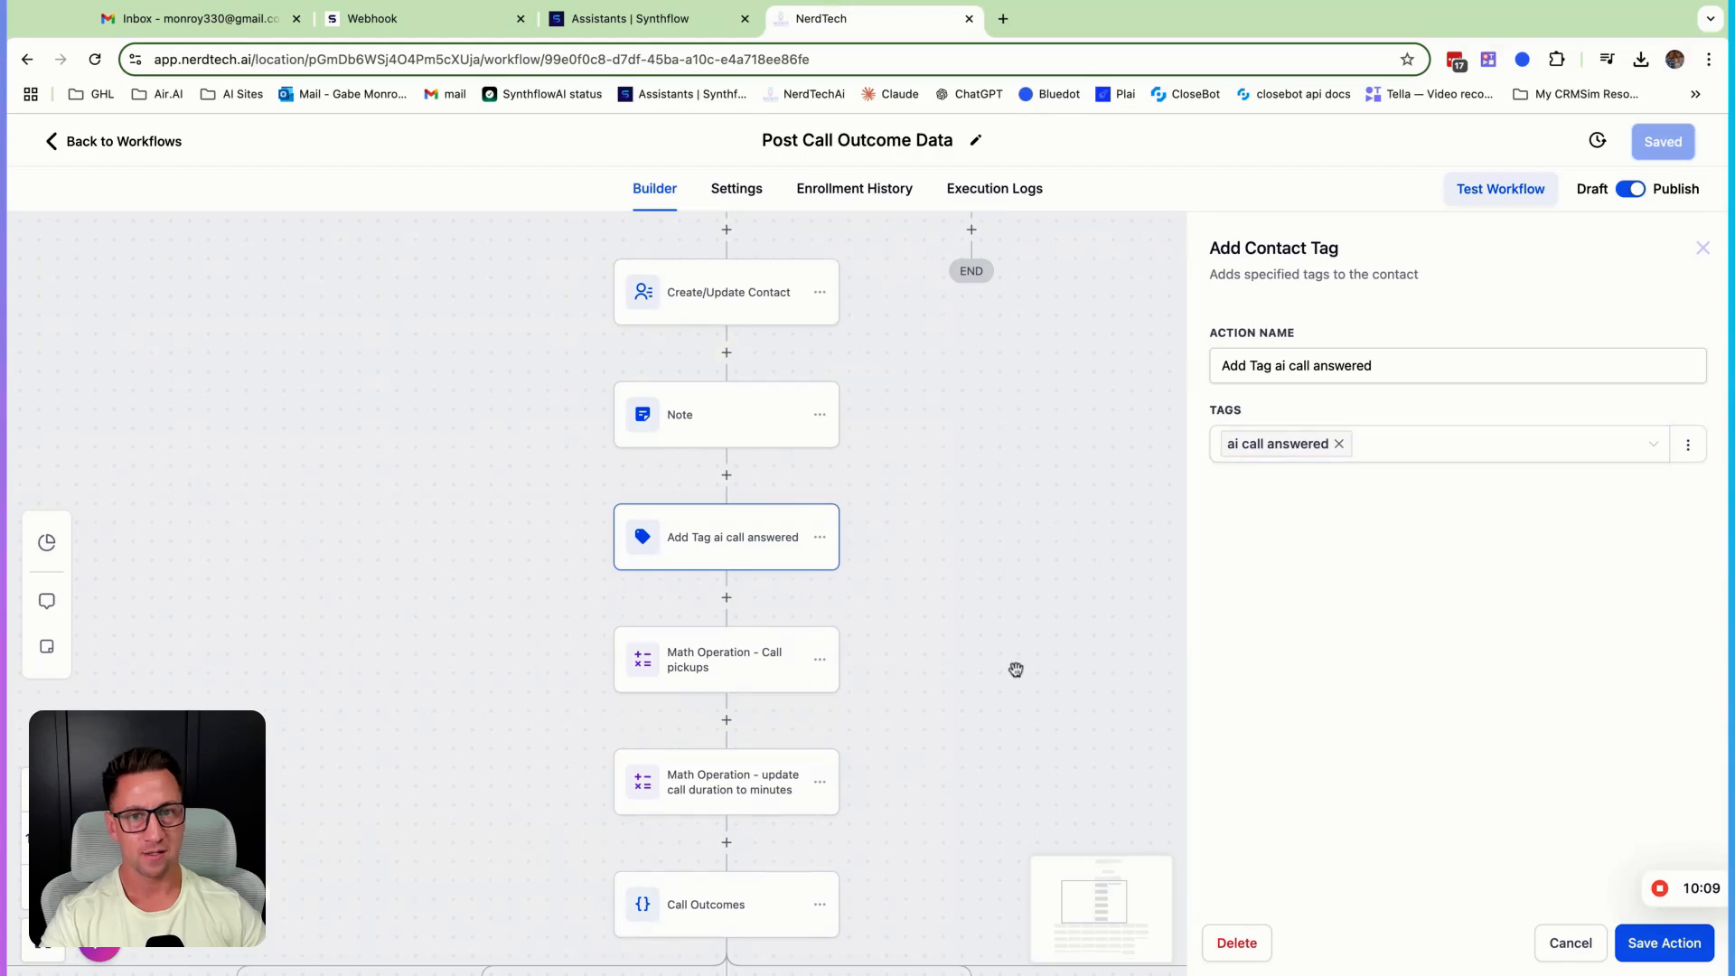
{"action": "scroll", "coordinate": [1015, 666], "scroll_direction": "up", "scroll_amount": 1}
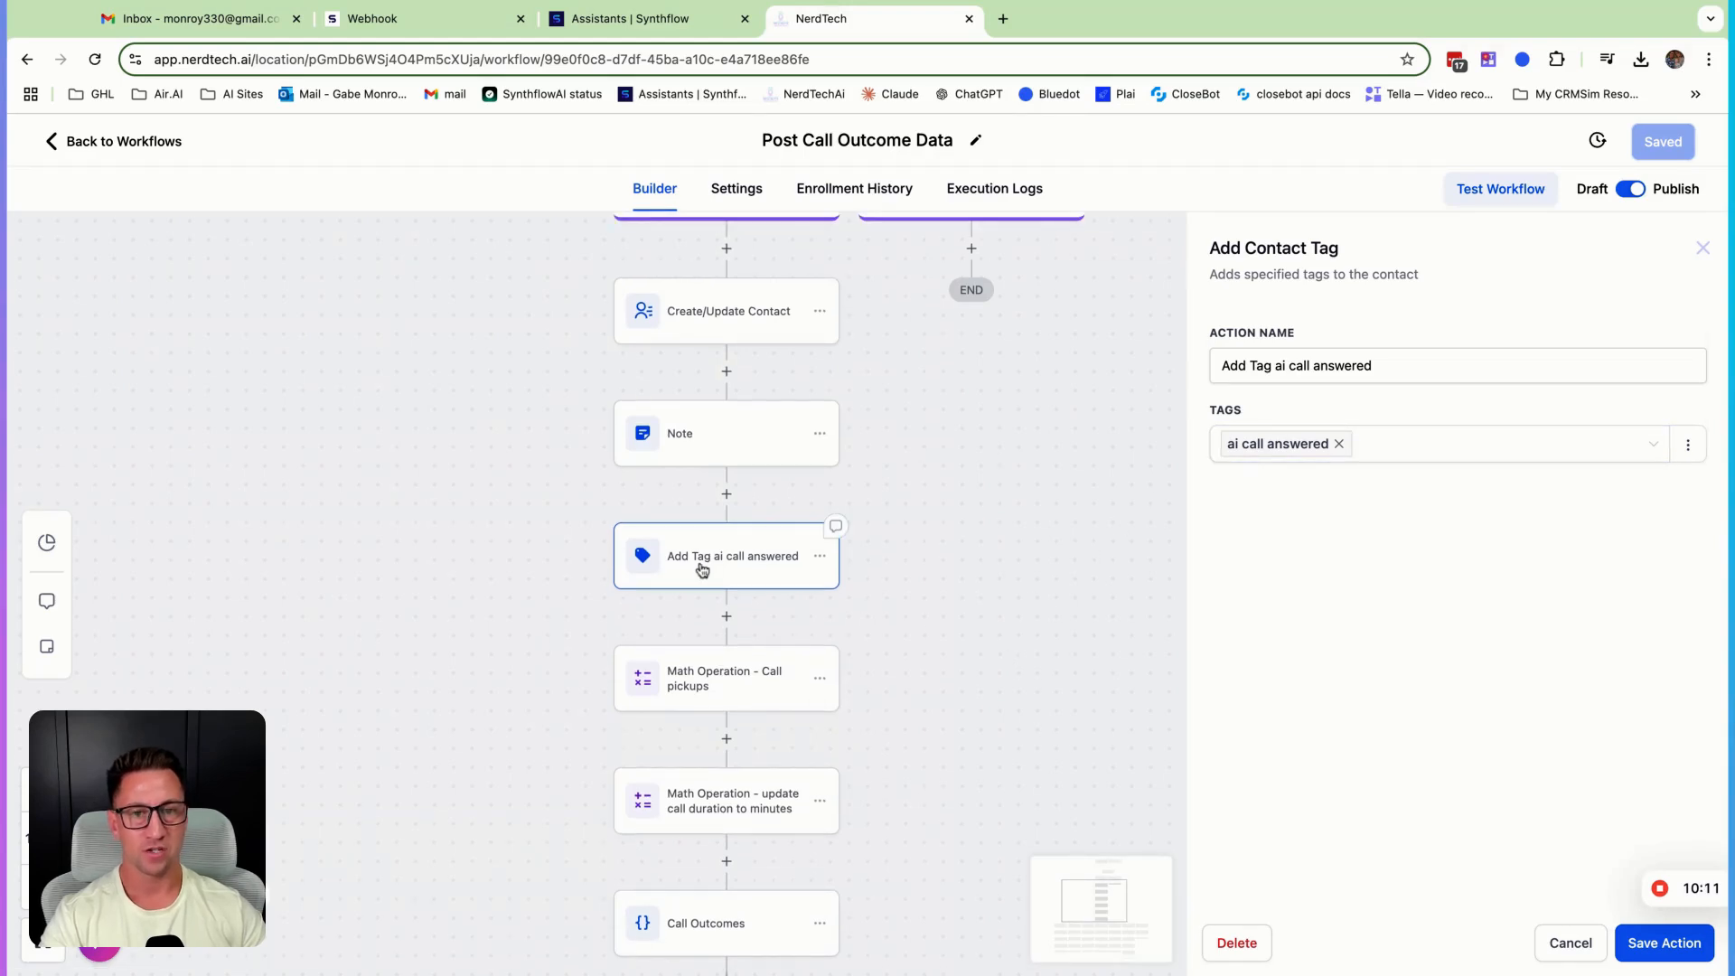
{"action": "scroll", "coordinate": [691, 571], "scroll_direction": "down", "scroll_amount": 3}
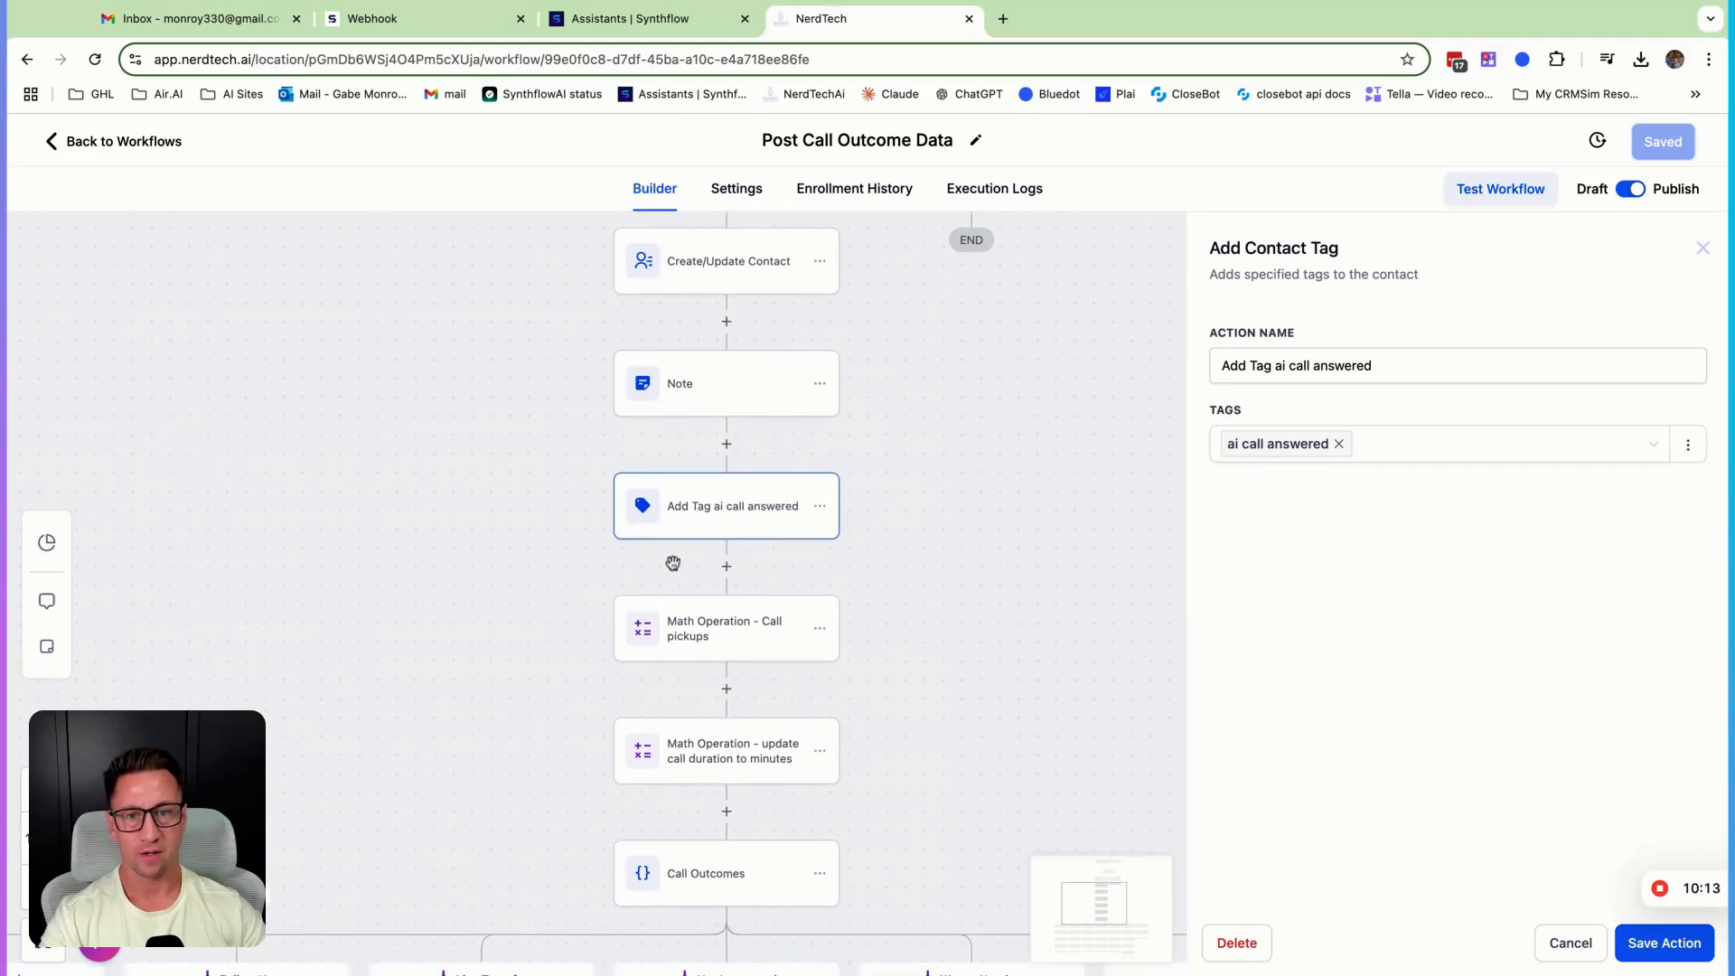
{"action": "scroll", "coordinate": [673, 563], "scroll_direction": "down", "scroll_amount": 2}
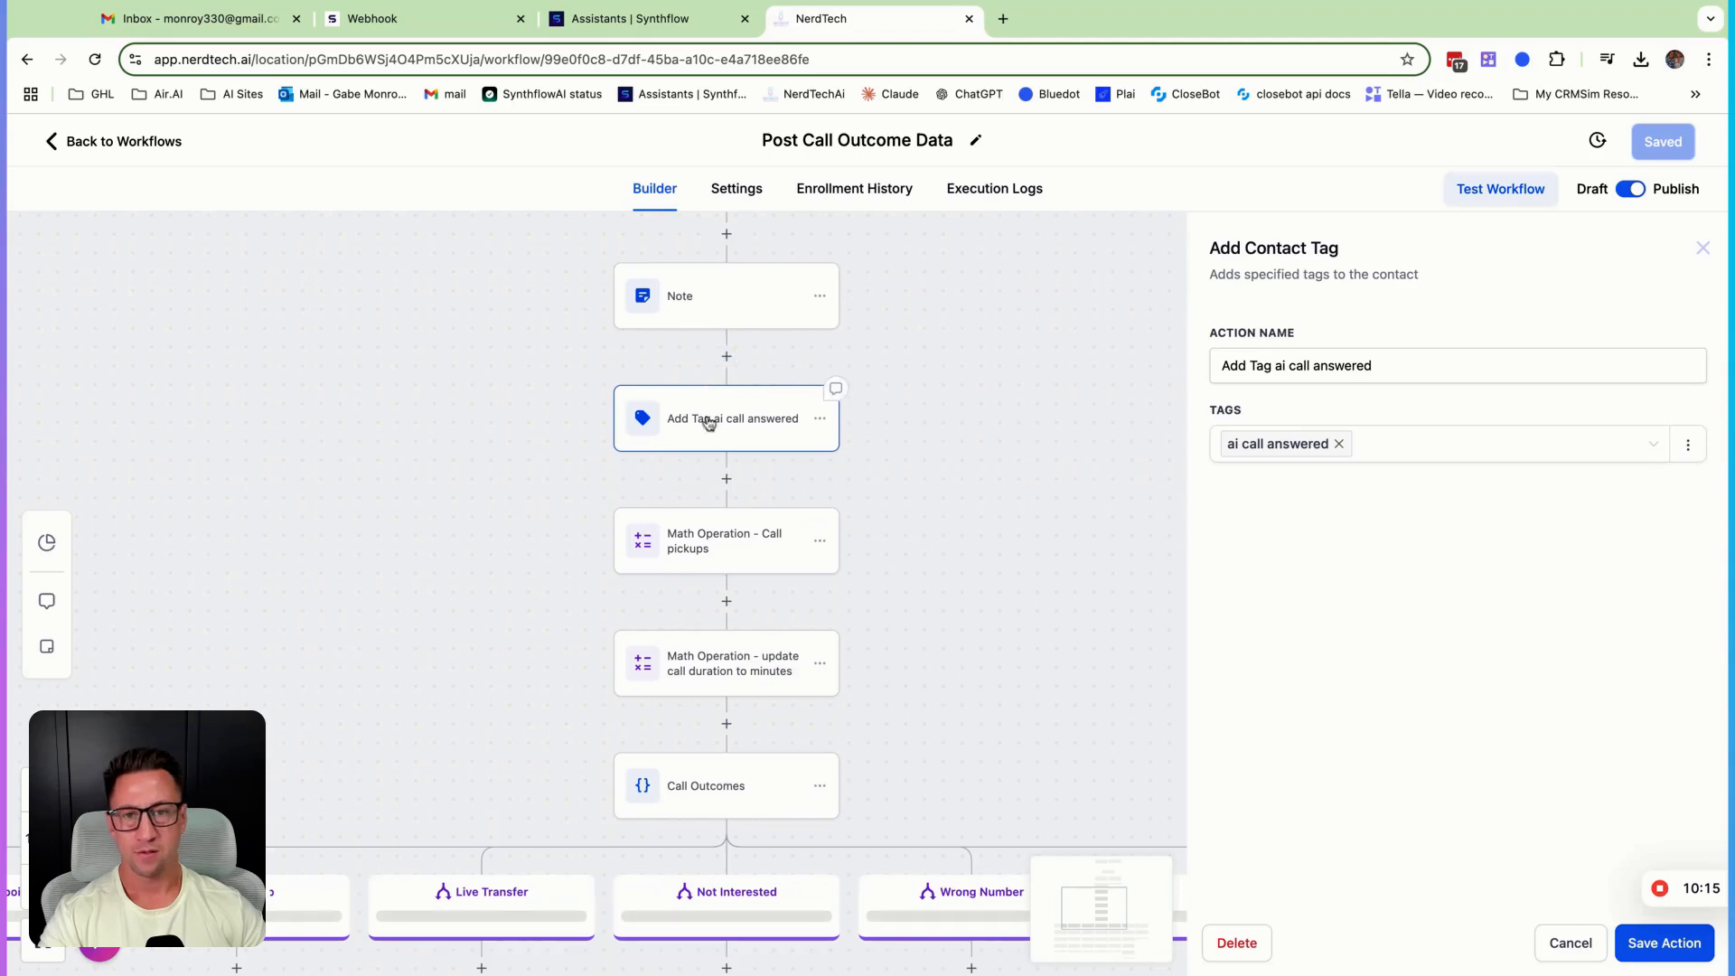
{"action": "scroll", "coordinate": [709, 452], "scroll_direction": "down", "scroll_amount": 1}
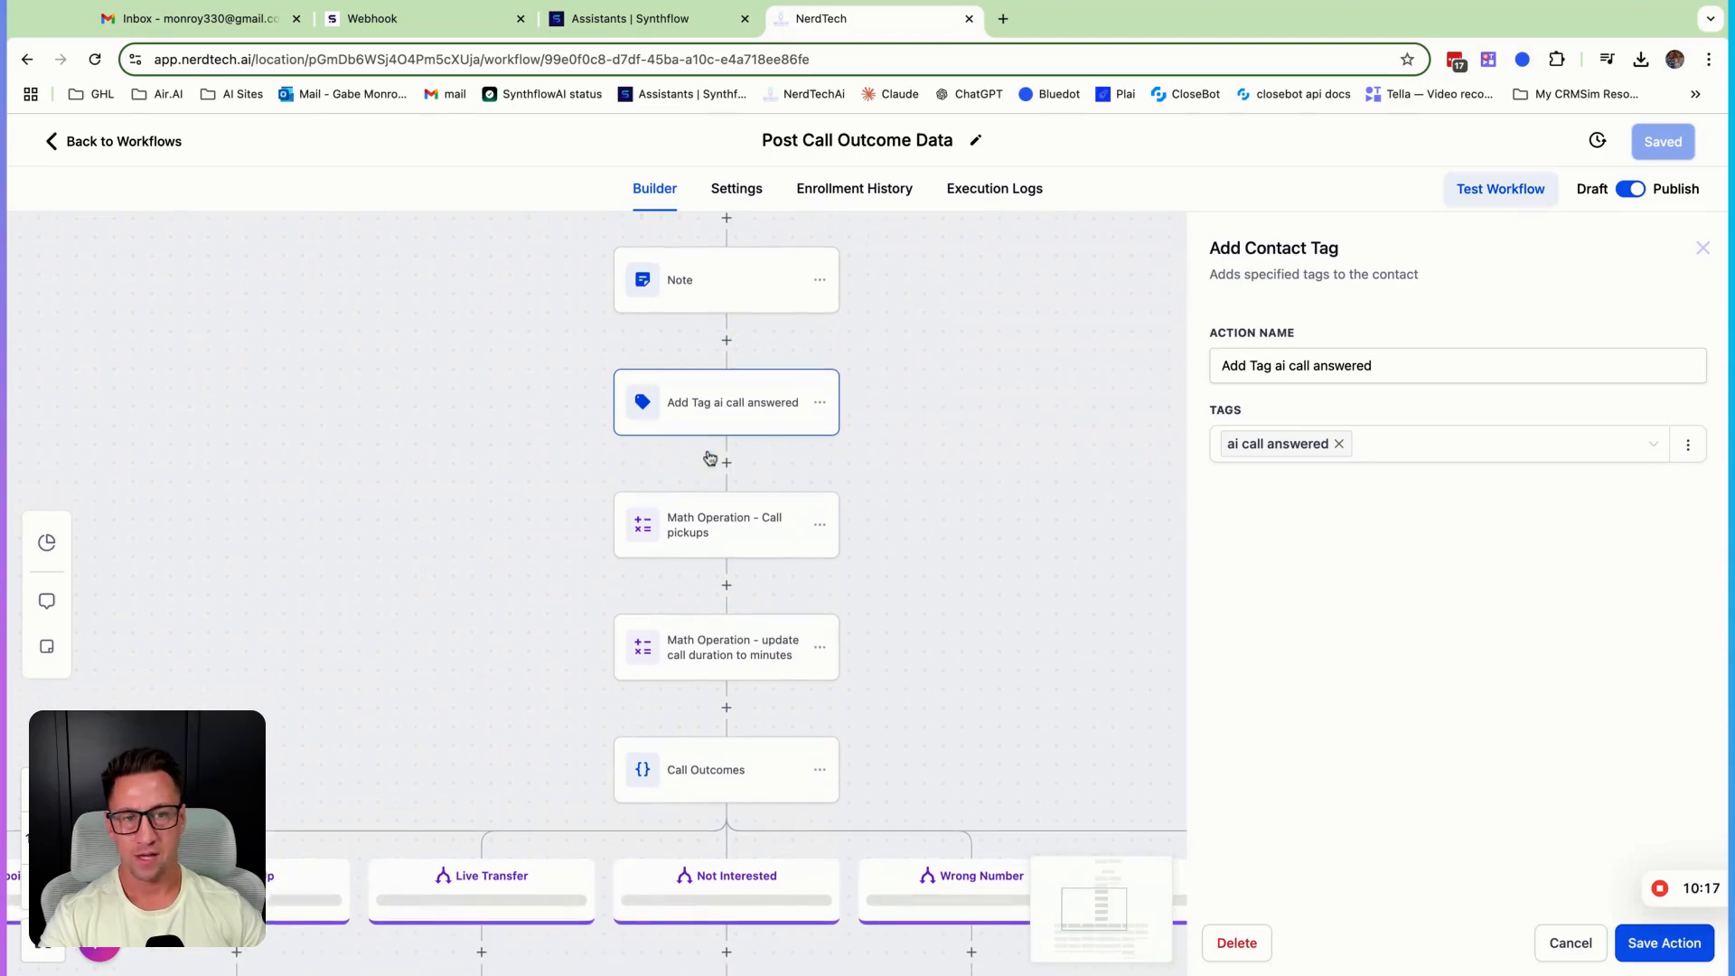
- Inspect the call pickups and call duration to minutes math operations, and close the settings without saving
{"action": "scroll", "coordinate": [691, 451], "scroll_direction": "down", "scroll_amount": 2}
{"action": "left_click", "coordinate": [719, 465]}
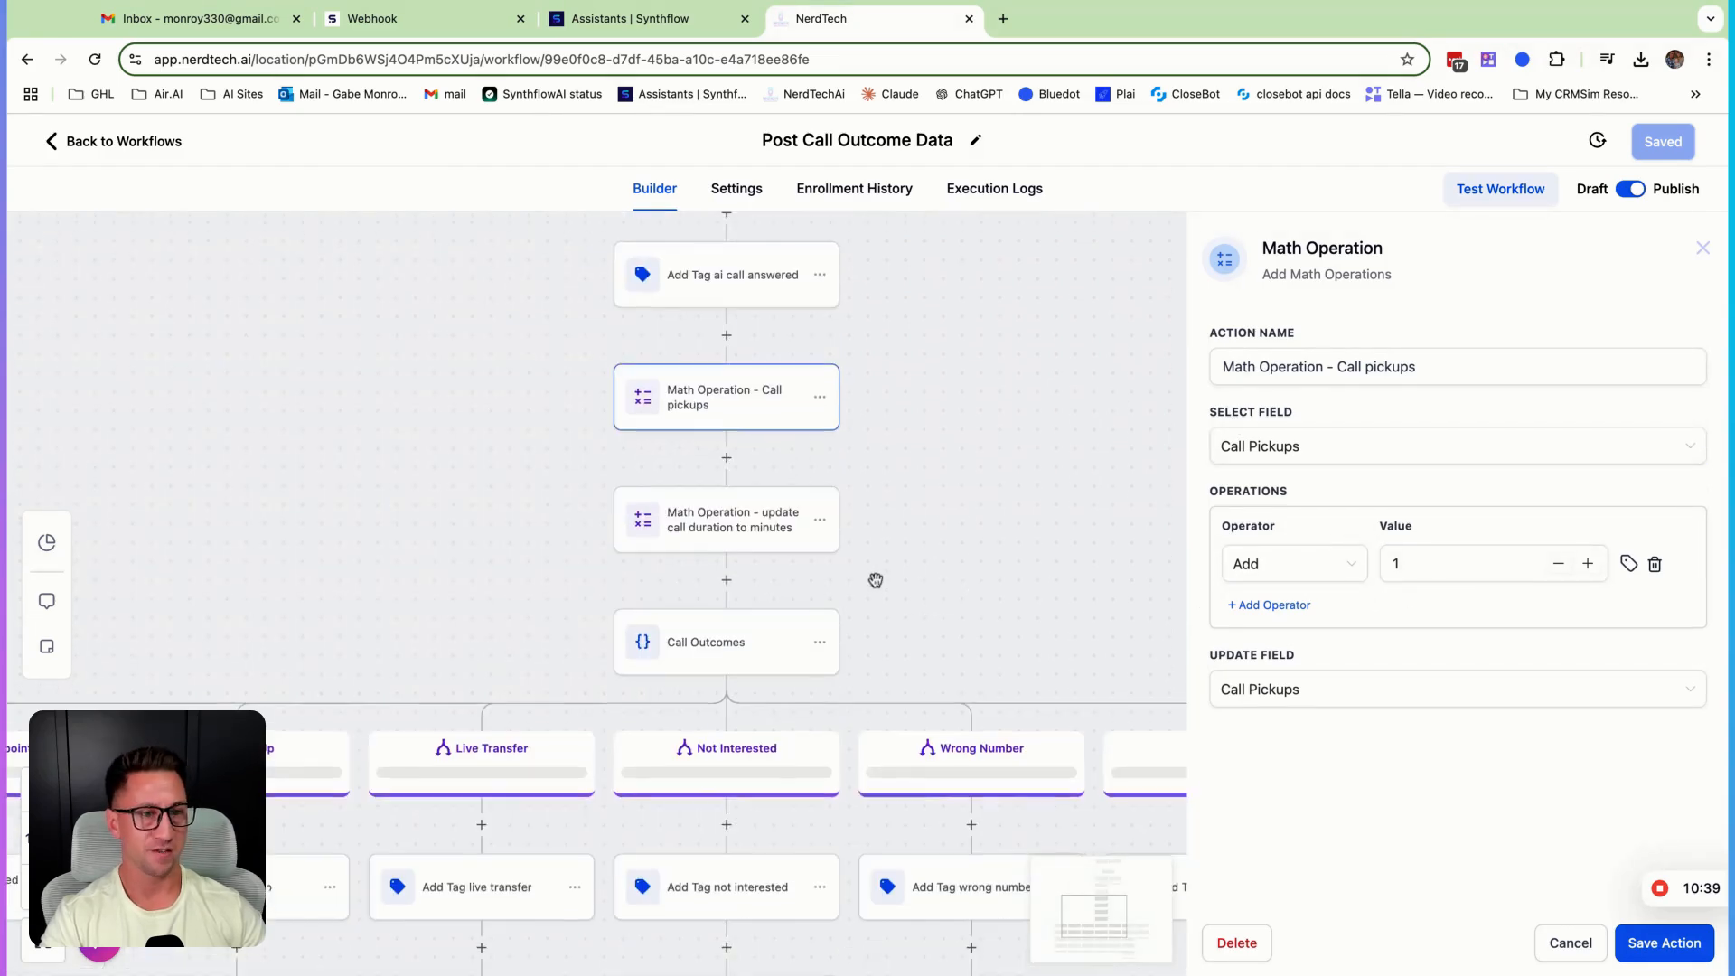
{"action": "scroll", "coordinate": [876, 581], "scroll_direction": "down", "scroll_amount": 2}
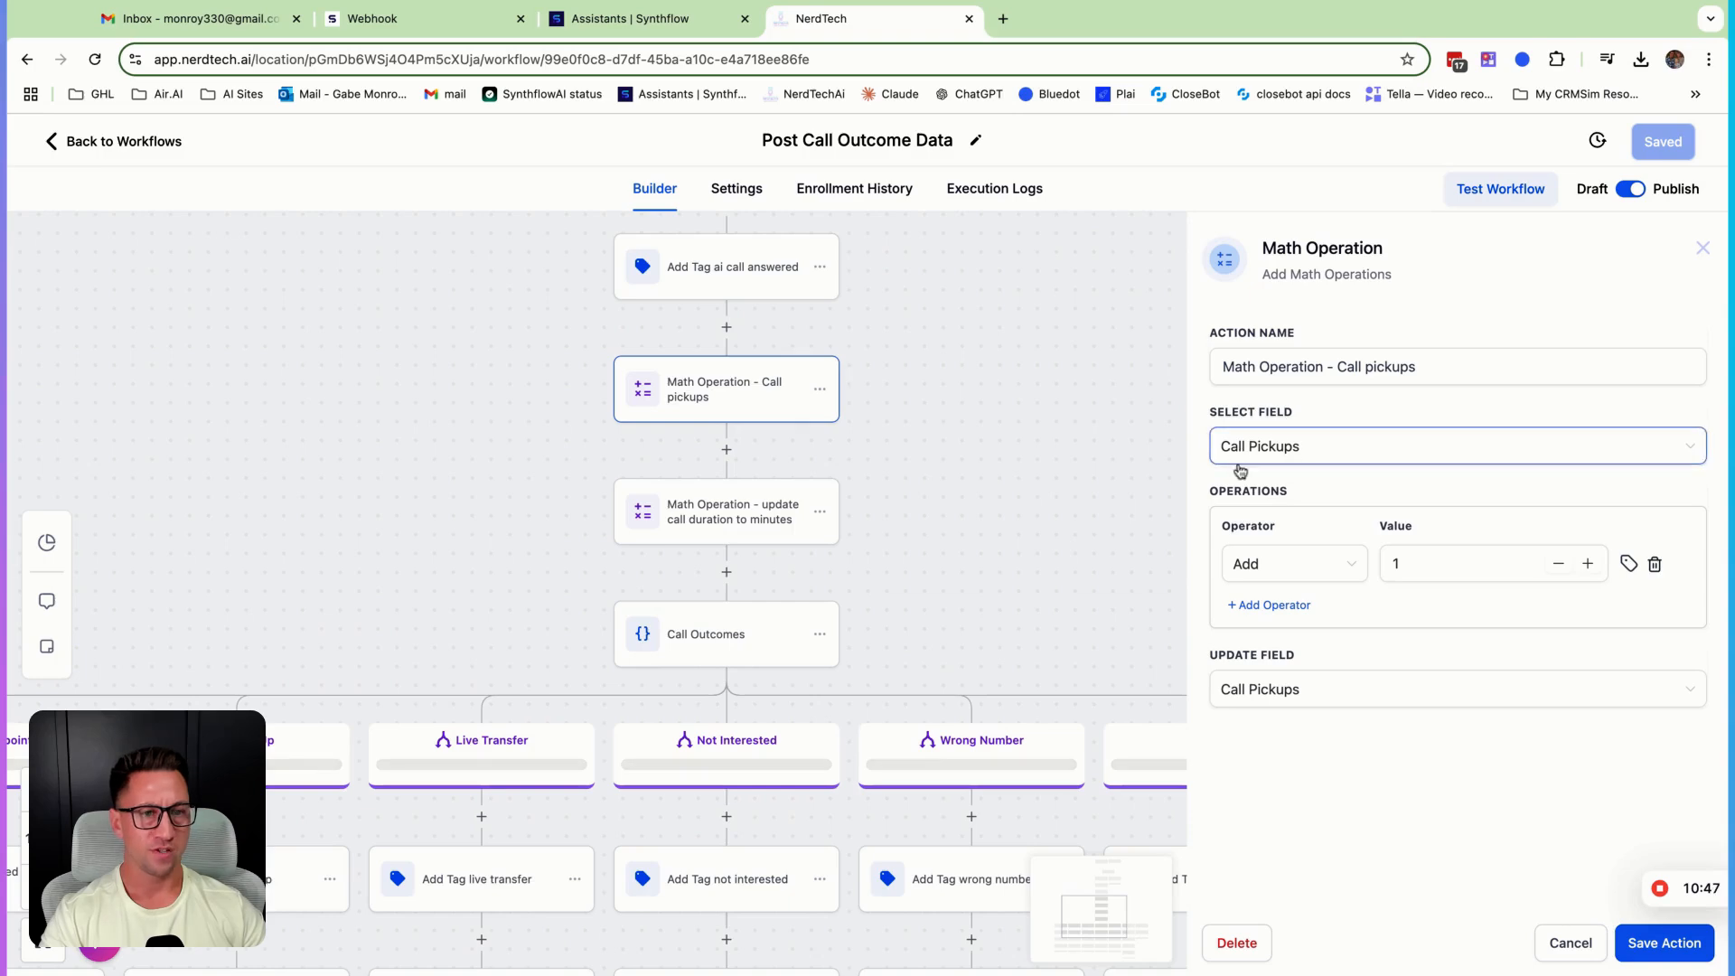
{"action": "left_click", "coordinate": [762, 546]}
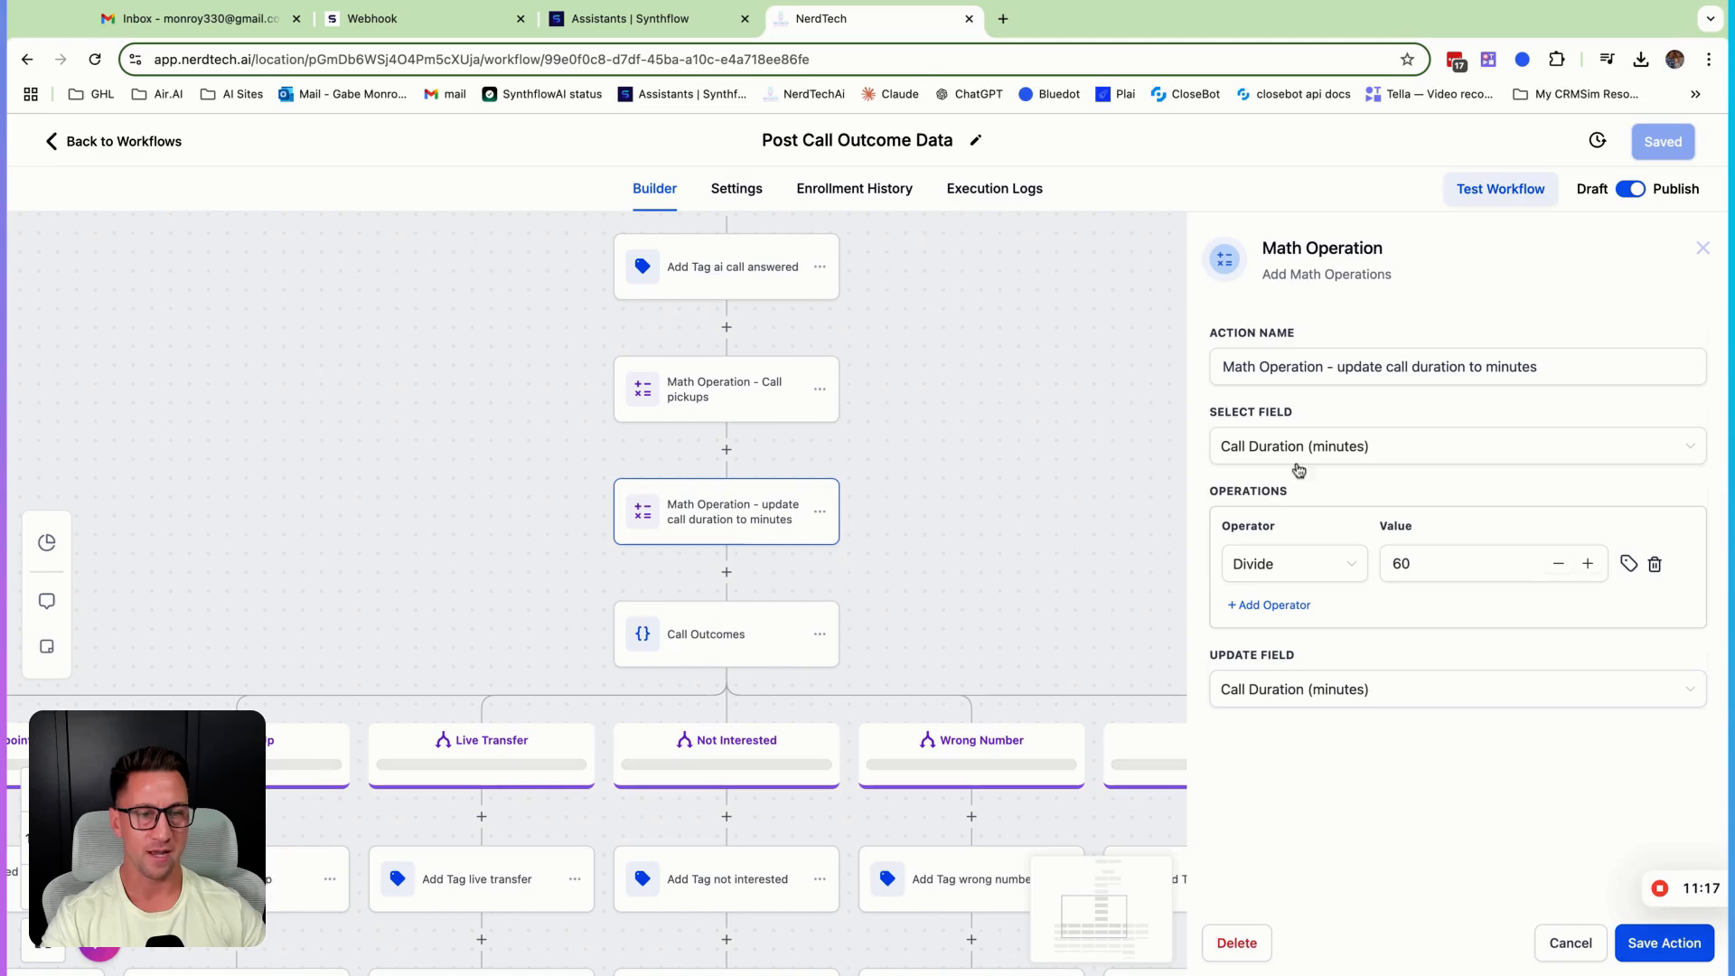
{"action": "scroll", "coordinate": [755, 628], "scroll_direction": "down", "scroll_amount": 1}
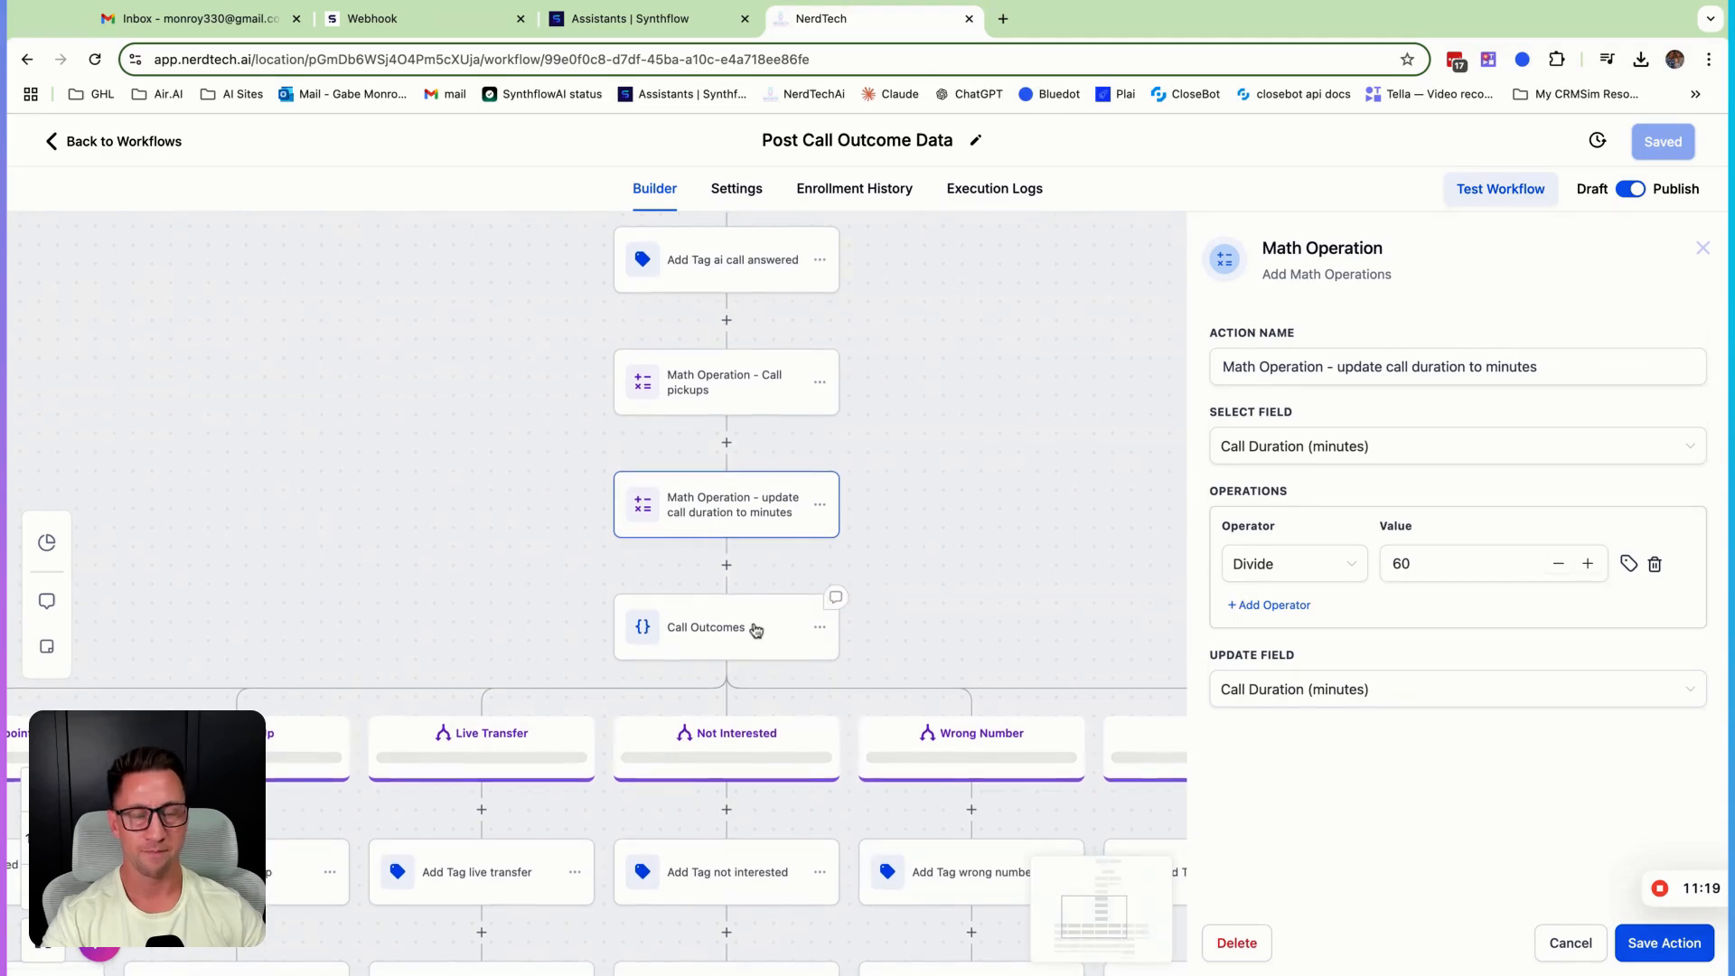
{"action": "left_click", "coordinate": [1571, 942]}
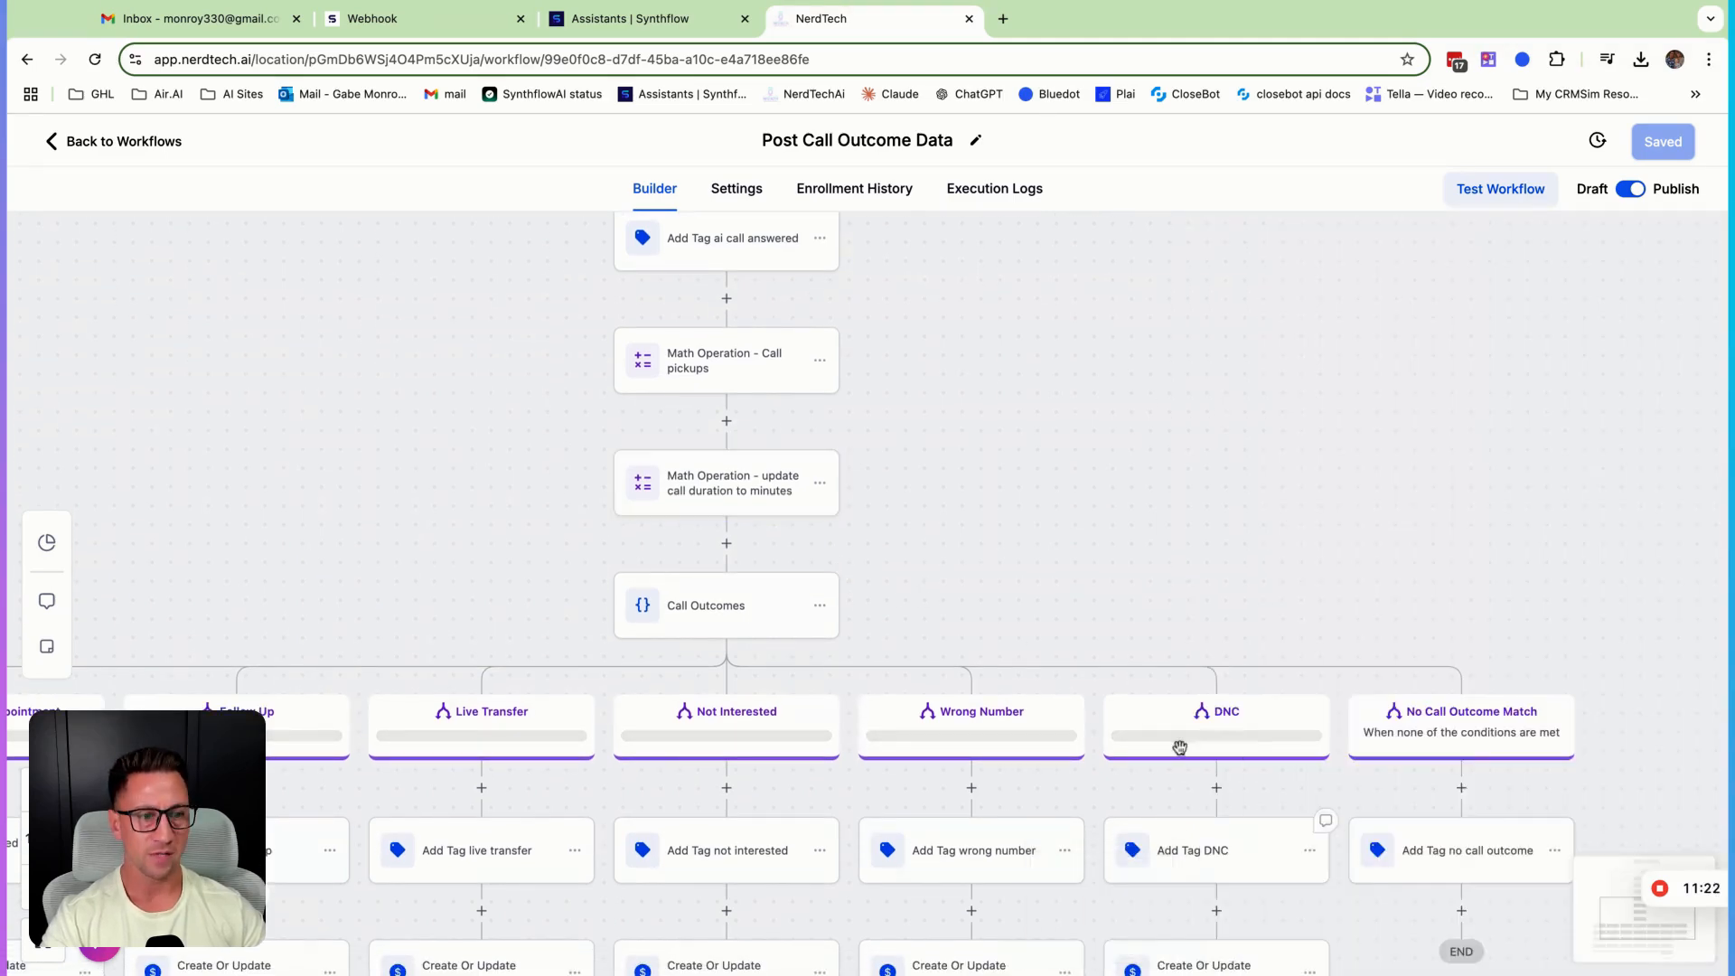
- Survey the Call Outcomes branches, review the condition rules from Booked Appointment to Live Transfer, and close the condition without saving
{"action": "scroll", "coordinate": [1026, 675], "scroll_direction": "down", "scroll_amount": 5}
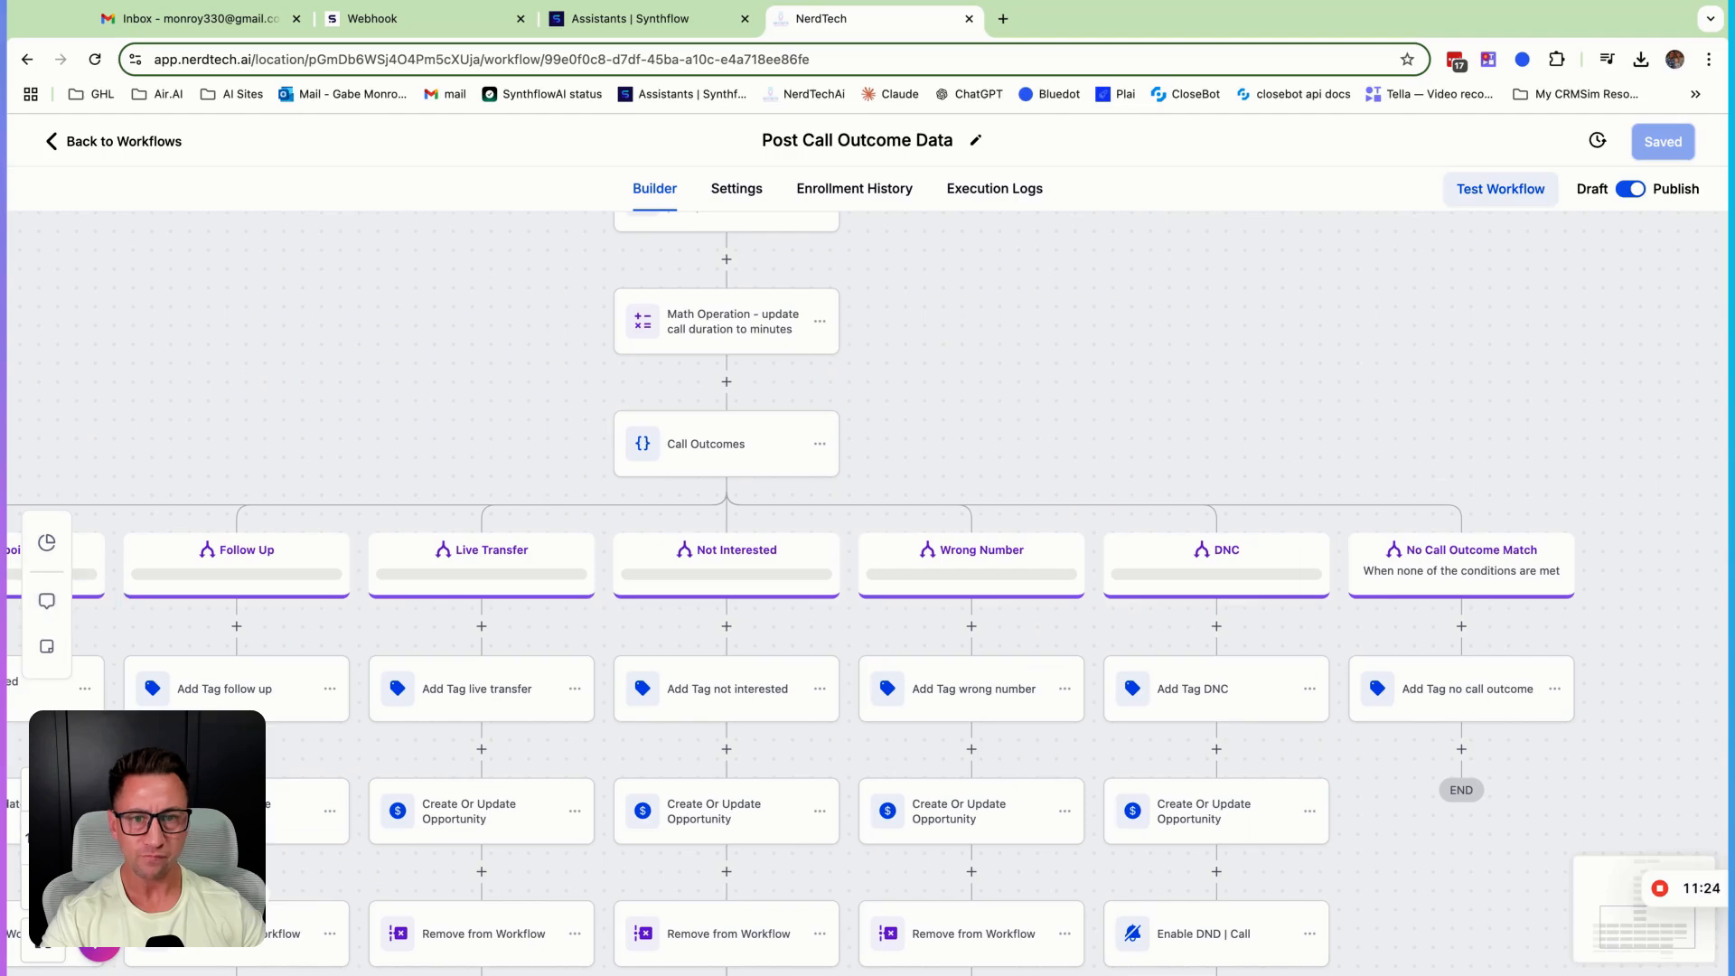
{"action": "left_click", "coordinate": [46, 603]}
{"action": "scroll", "coordinate": [310, 452], "scroll_direction": "down", "scroll_amount": 4}
{"action": "scroll", "coordinate": [310, 452], "scroll_direction": "left", "scroll_amount": 4}
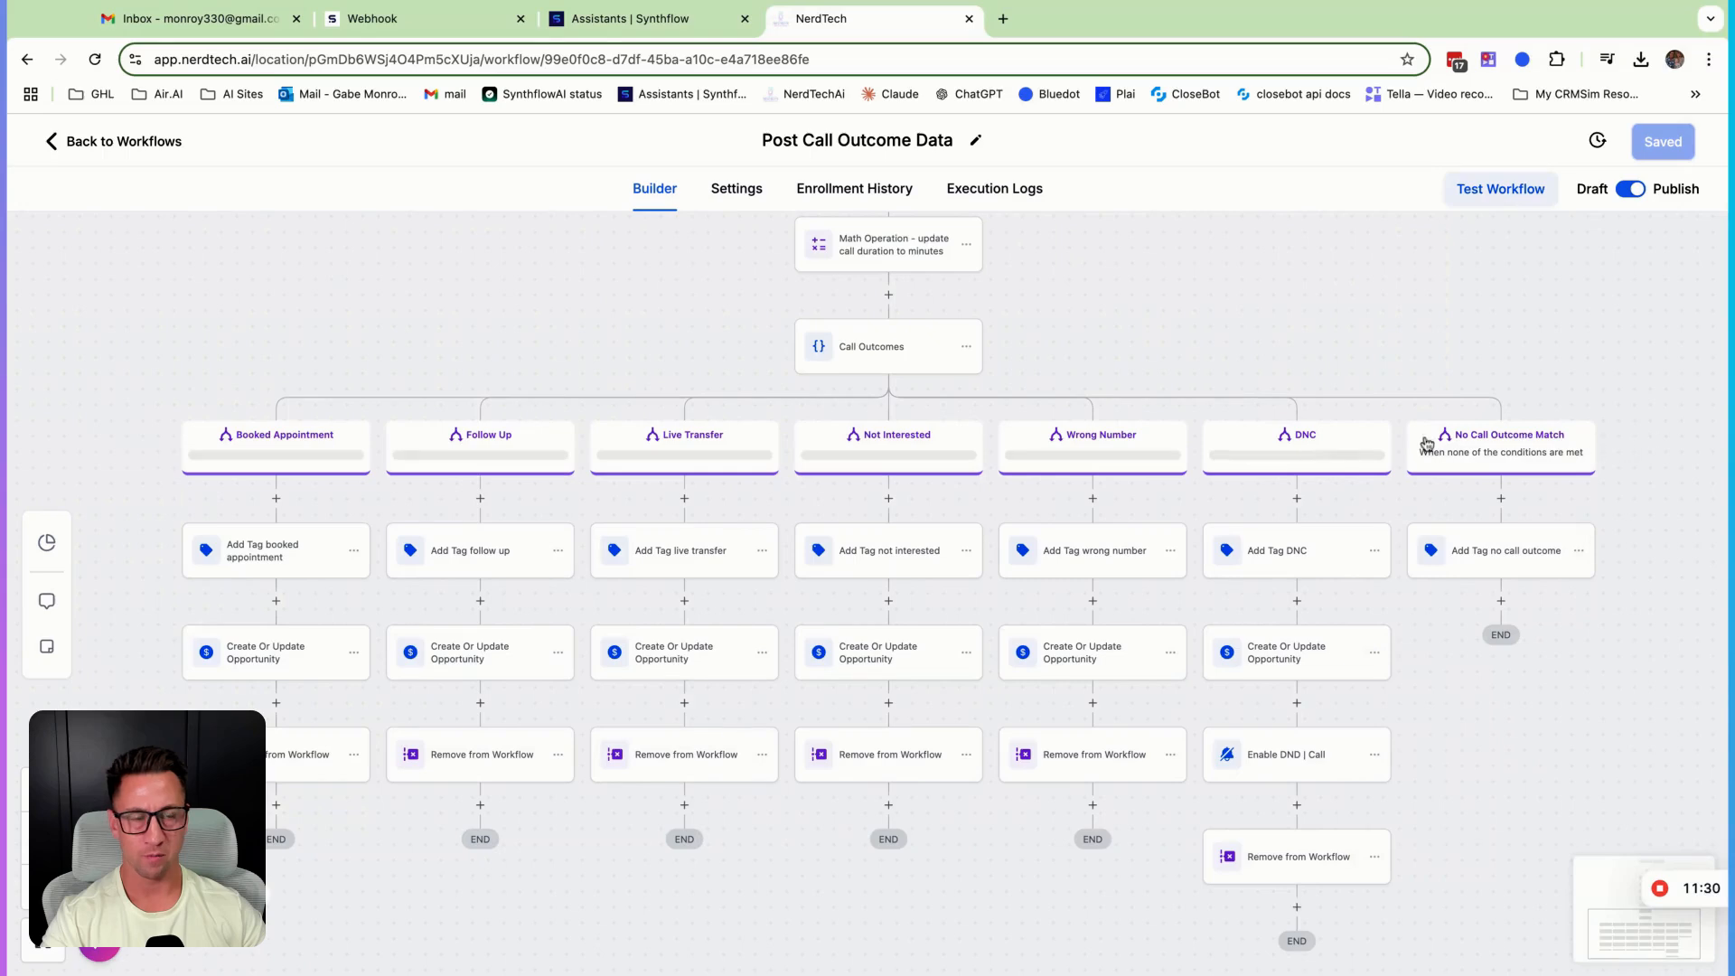
{"action": "left_click", "coordinate": [919, 352]}
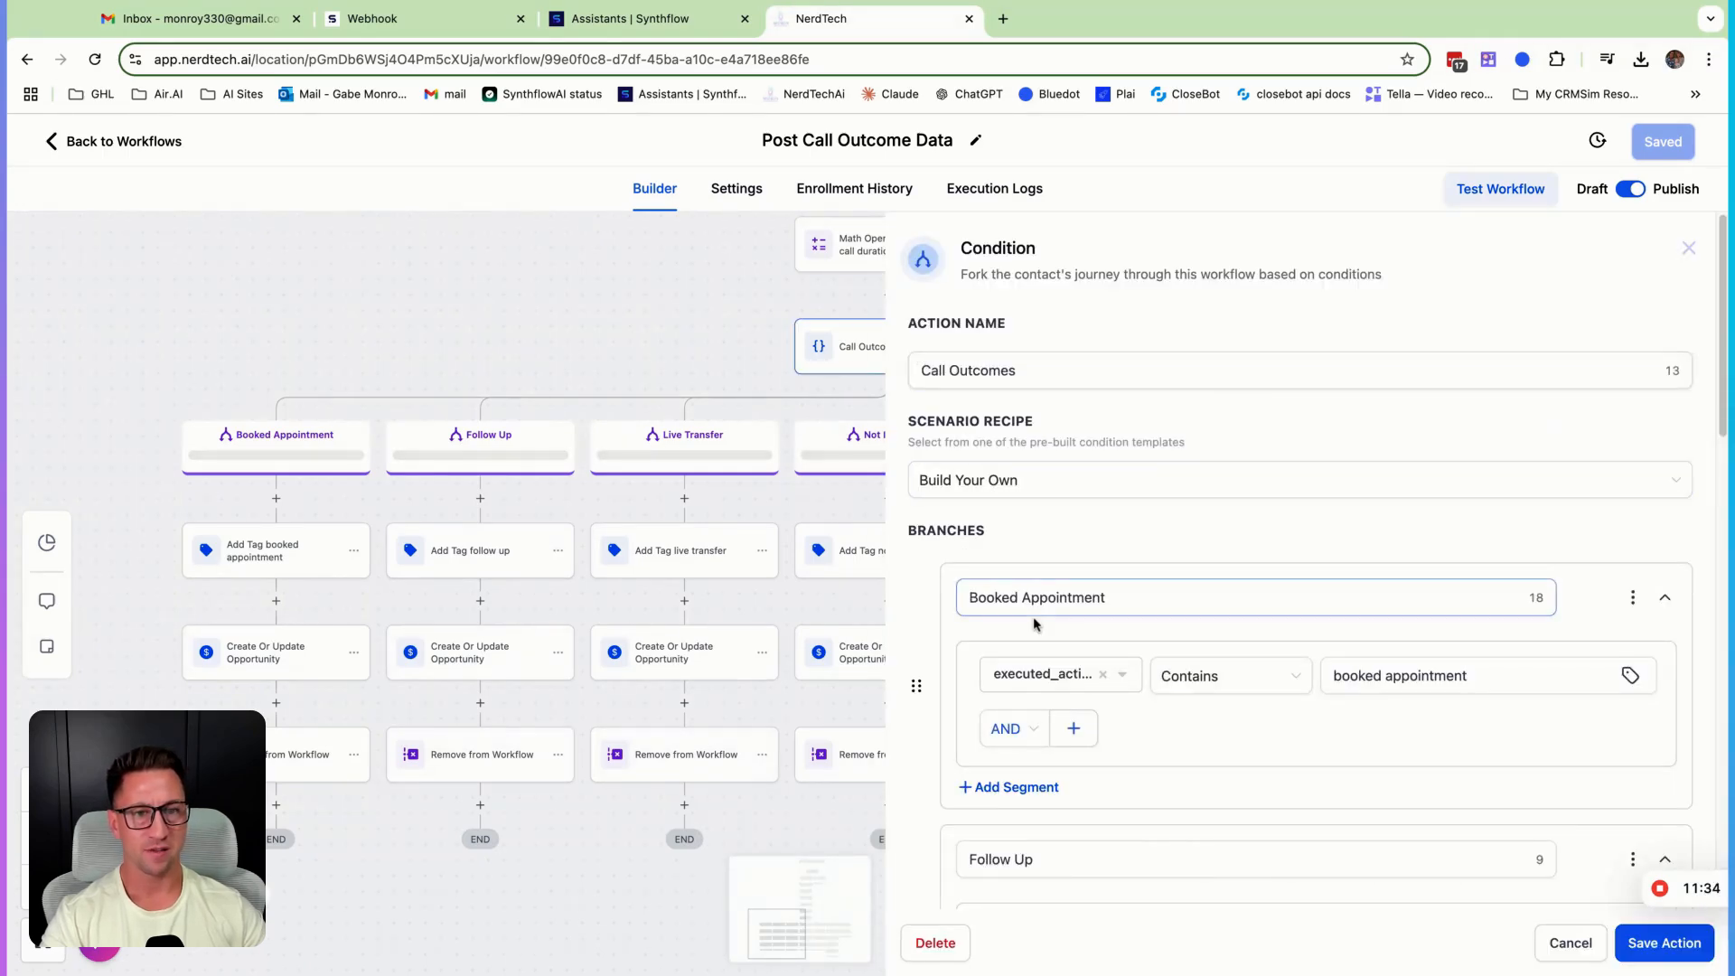
{"action": "scroll", "coordinate": [1033, 616], "scroll_direction": "down", "scroll_amount": 3}
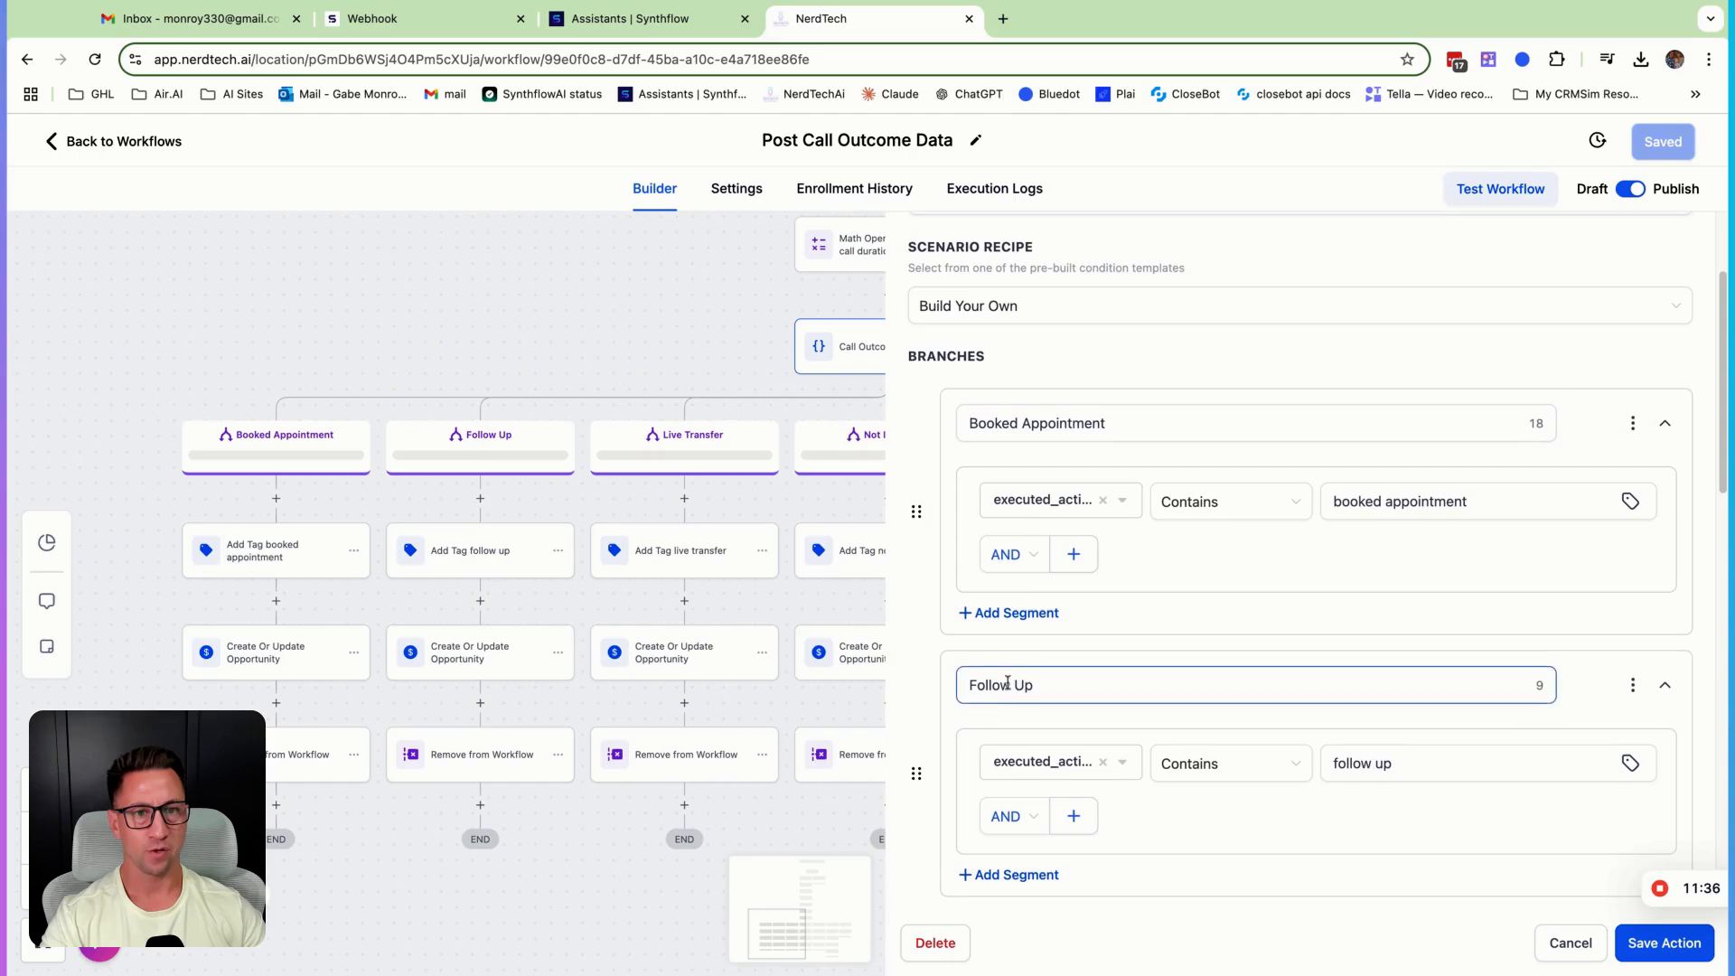
{"action": "scroll", "coordinate": [1010, 644], "scroll_direction": "down", "scroll_amount": 4}
{"action": "scroll", "coordinate": [1036, 723], "scroll_direction": "down", "scroll_amount": 2}
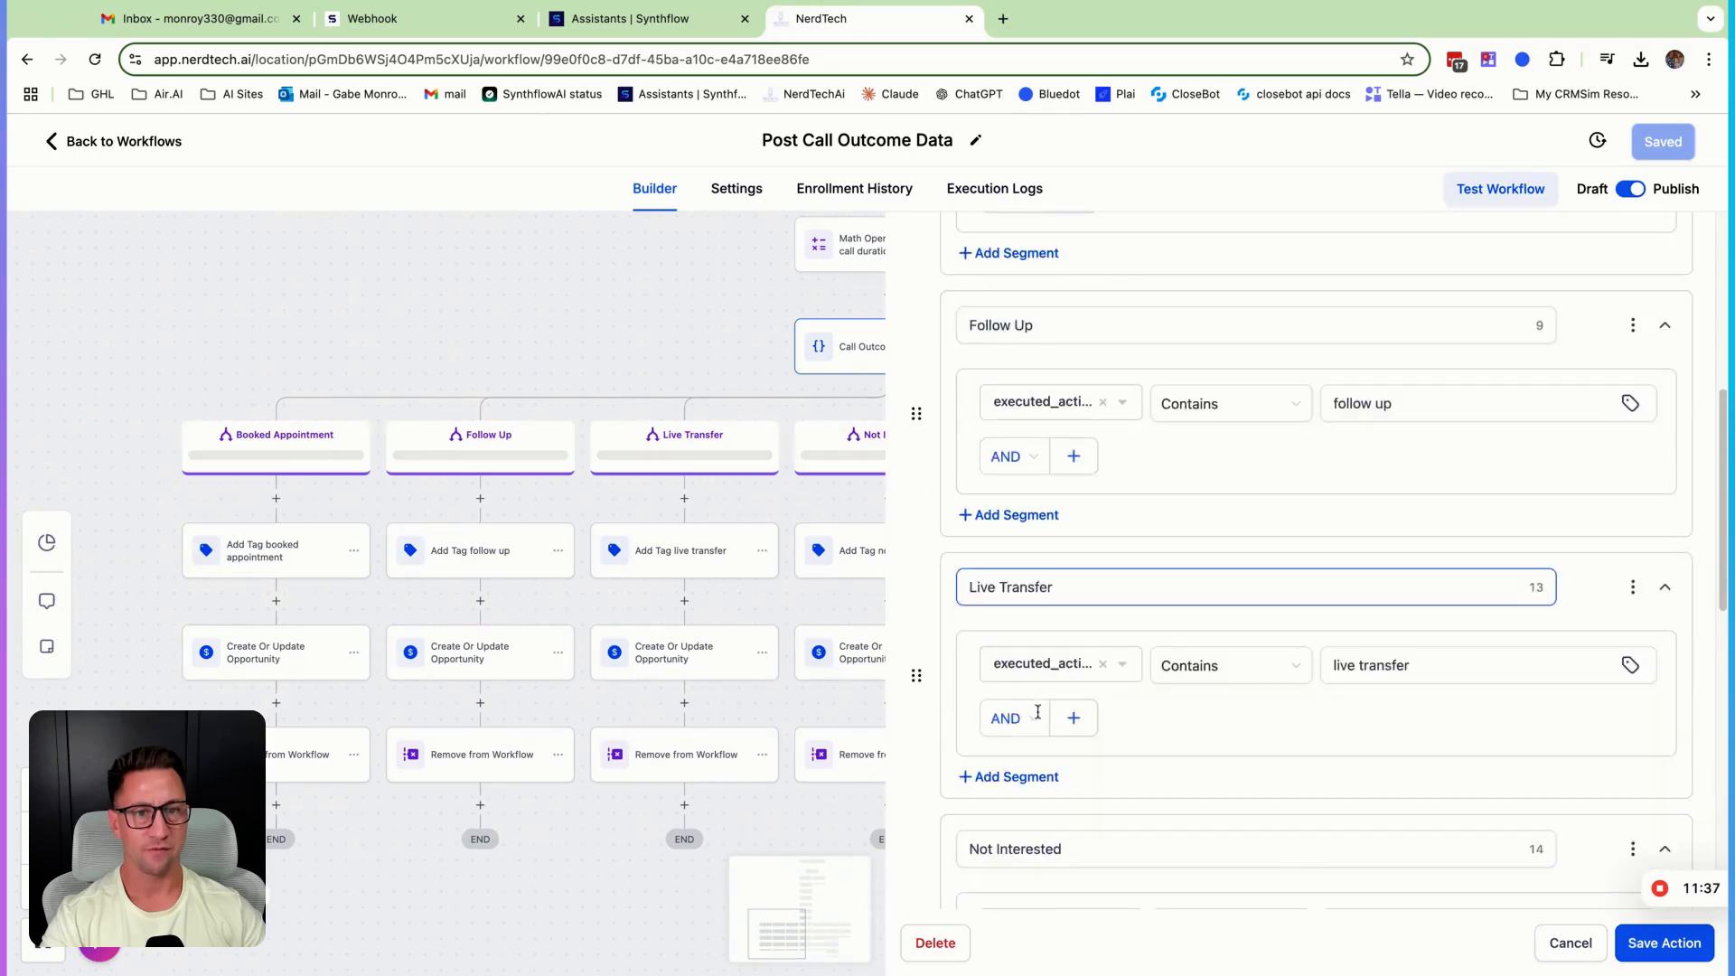
{"action": "left_click", "coordinate": [1565, 943]}
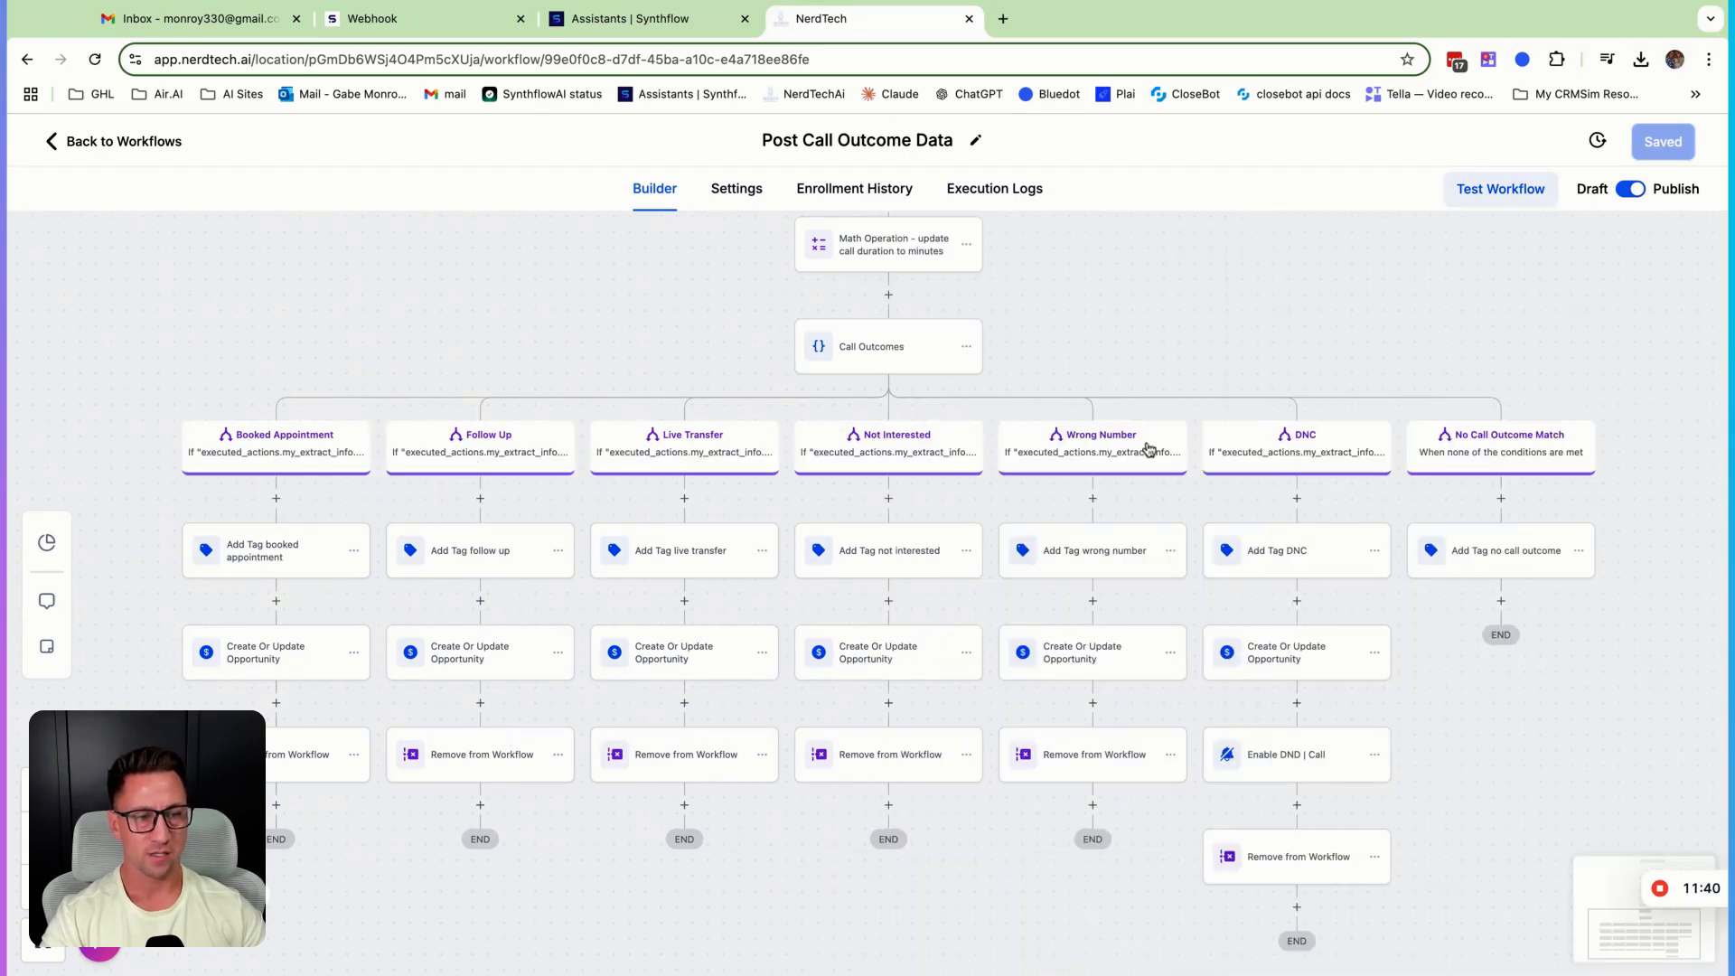
- Open the Call Outcomes condition, add a second AND rule to the Booked Appointment branch, and bring up the webhook fields for it
{"action": "left_click", "coordinate": [867, 367]}
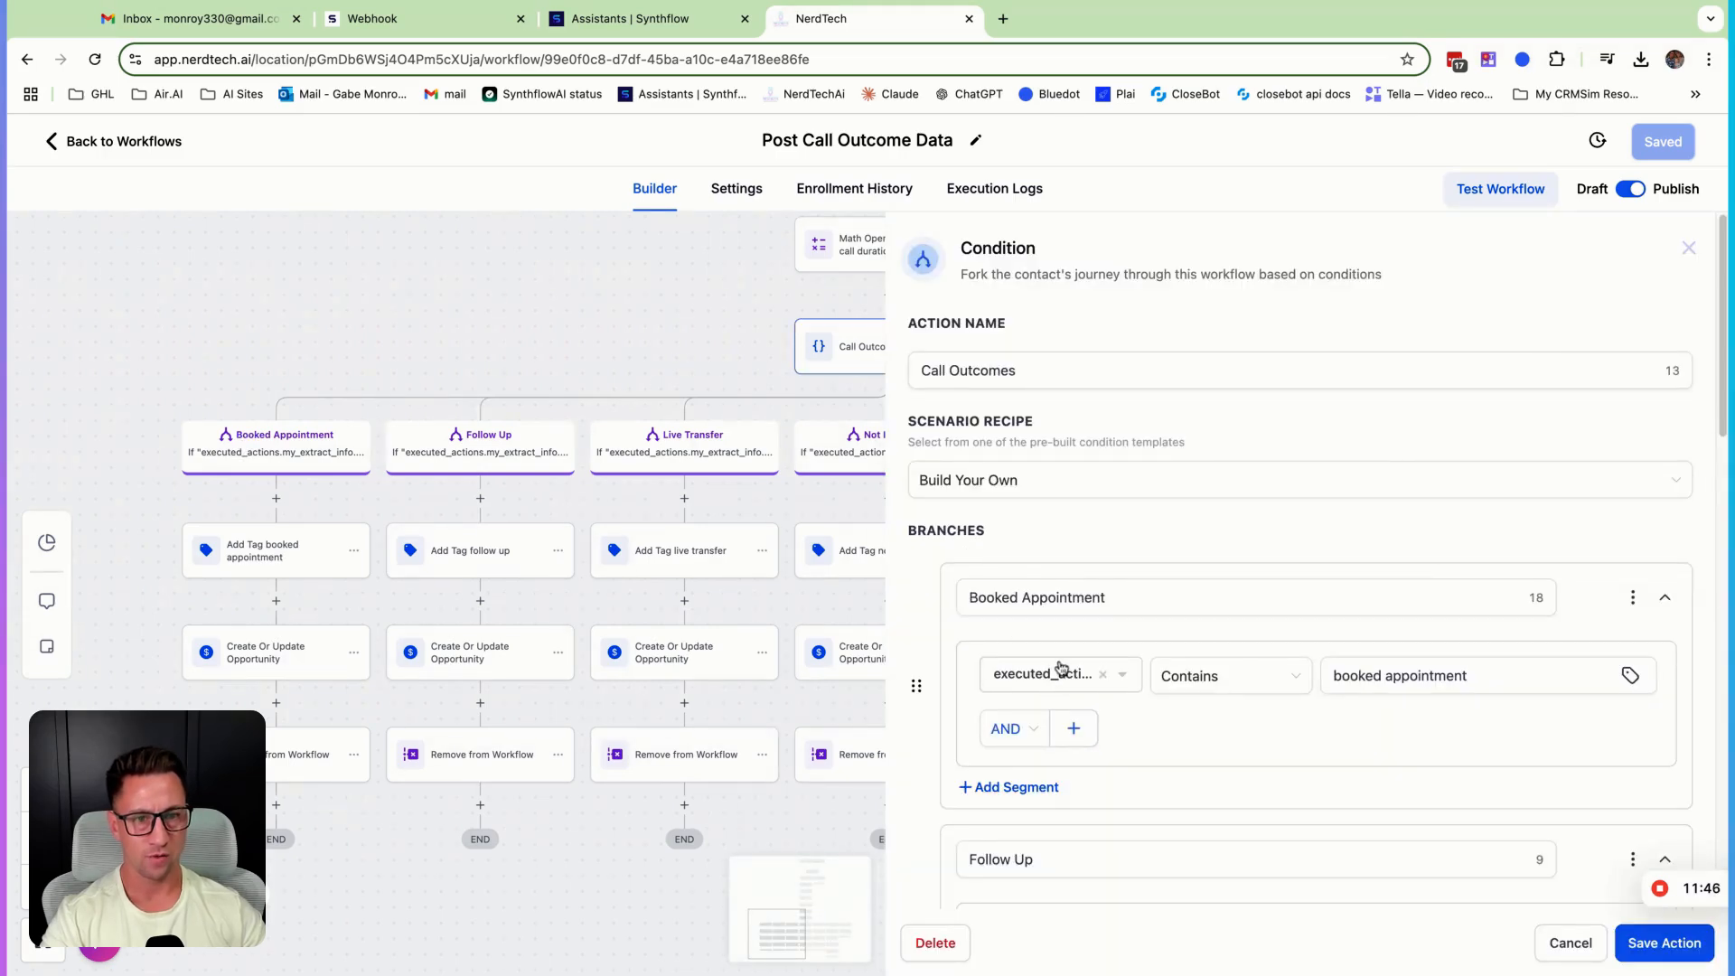
{"action": "left_click", "coordinate": [1073, 734]}
{"action": "left_click", "coordinate": [1053, 765]}
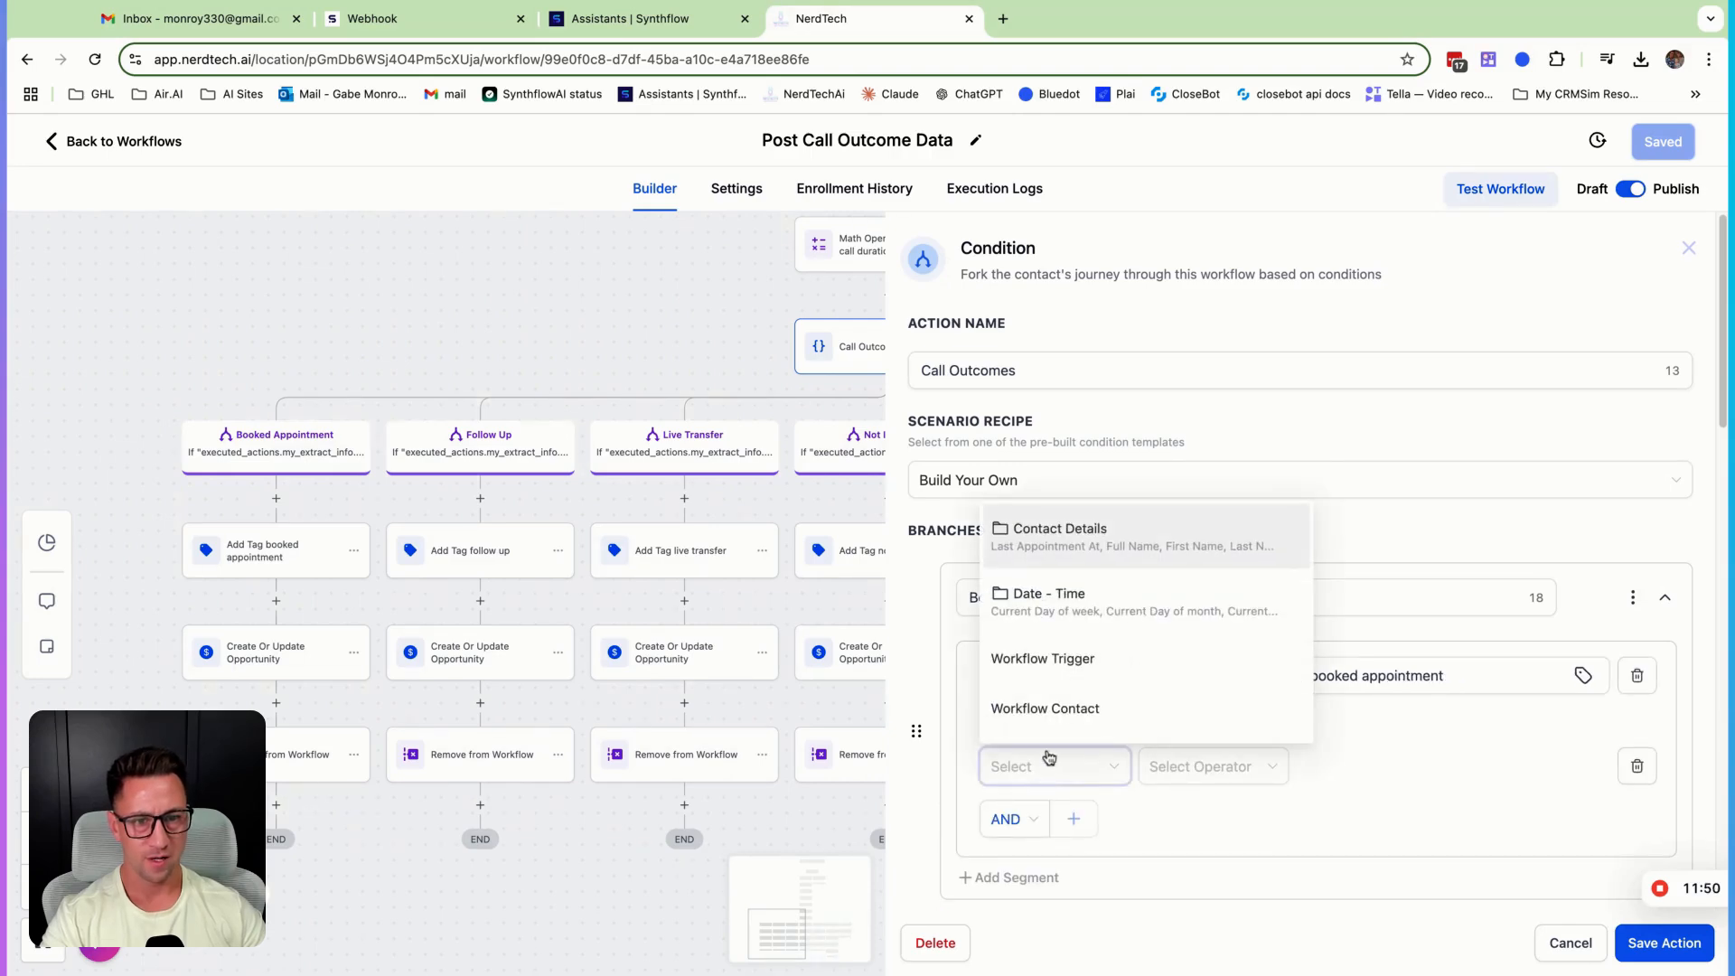
{"action": "scroll", "coordinate": [1061, 686], "scroll_direction": "down", "scroll_amount": 3}
{"action": "left_click", "coordinate": [1053, 673]}
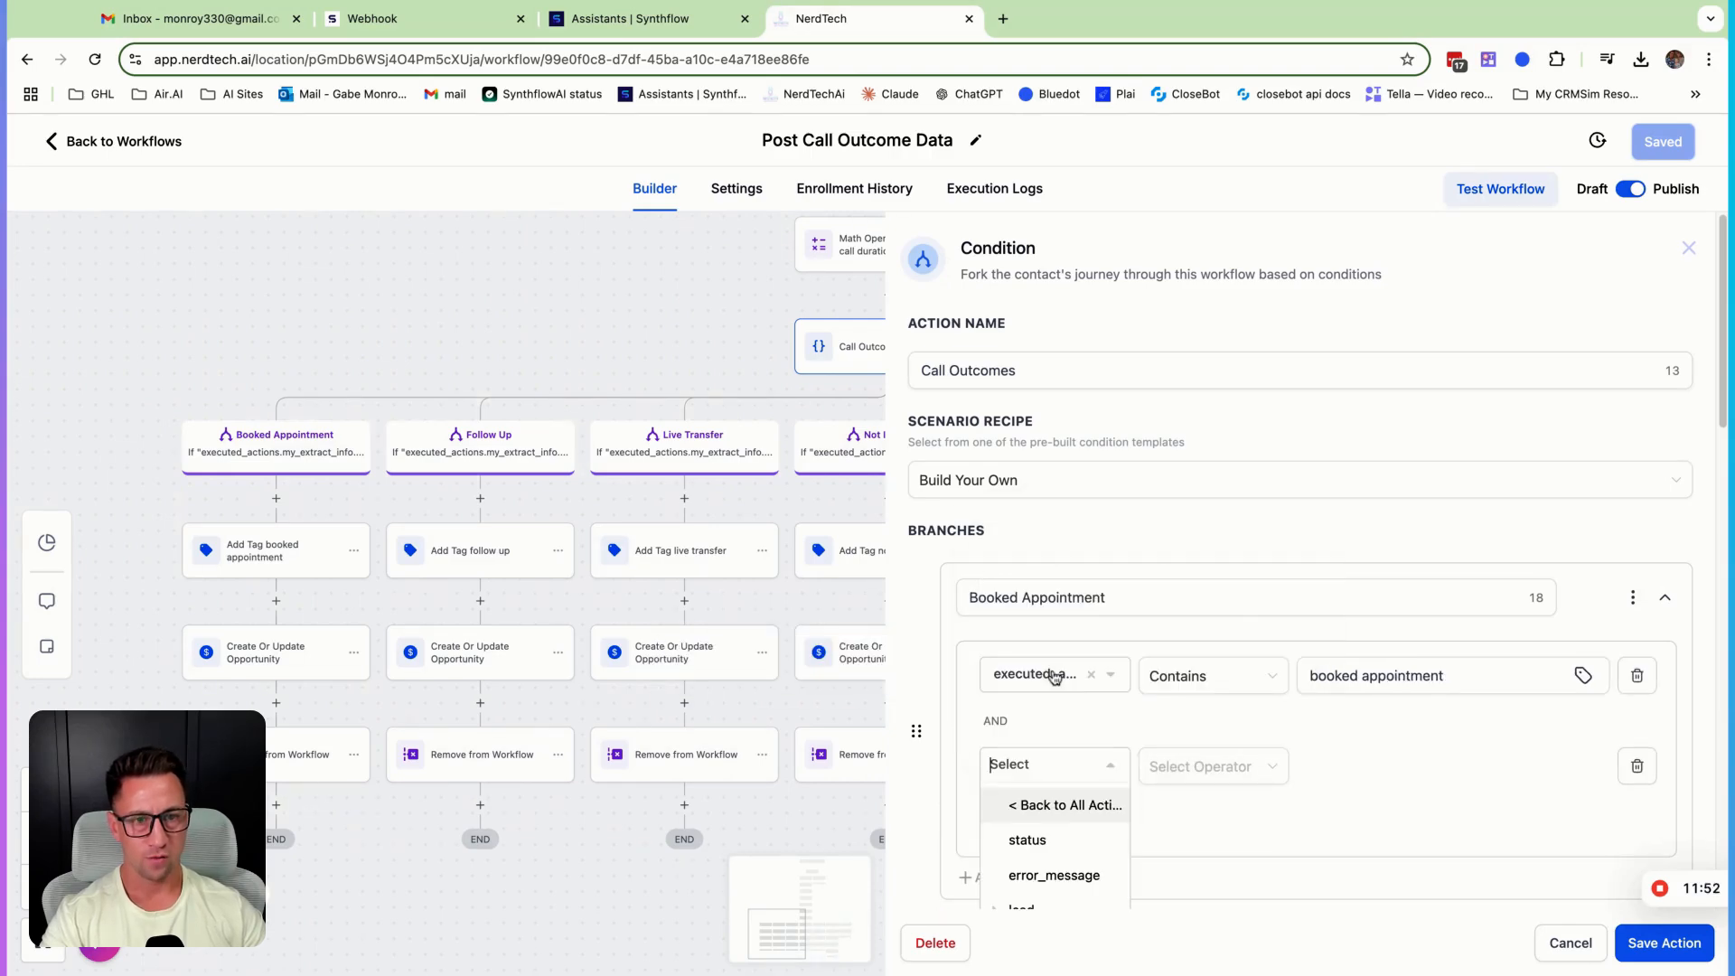
{"action": "scroll", "coordinate": [1099, 700], "scroll_direction": "down", "scroll_amount": 3}
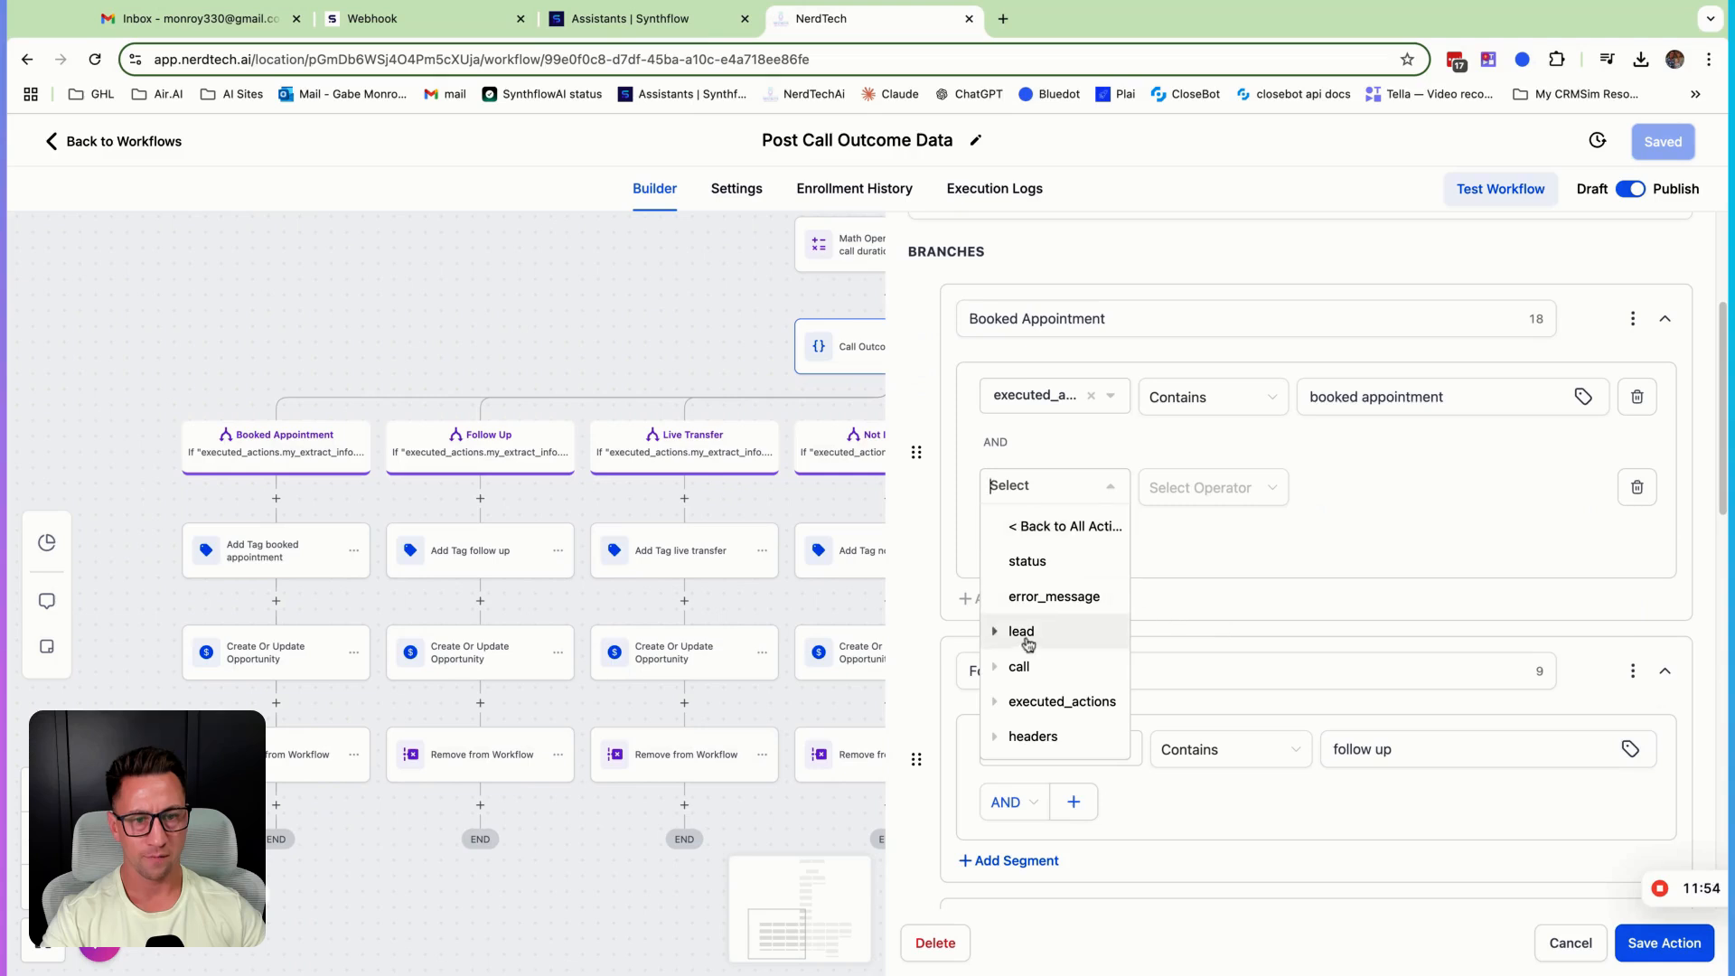
- Set the new Booked Appointment rule to the call_outcome return value under executed_actions, with the operator Contains
{"action": "left_click", "coordinate": [1067, 687]}
{"action": "scroll", "coordinate": [1062, 687], "scroll_direction": "down", "scroll_amount": 1}
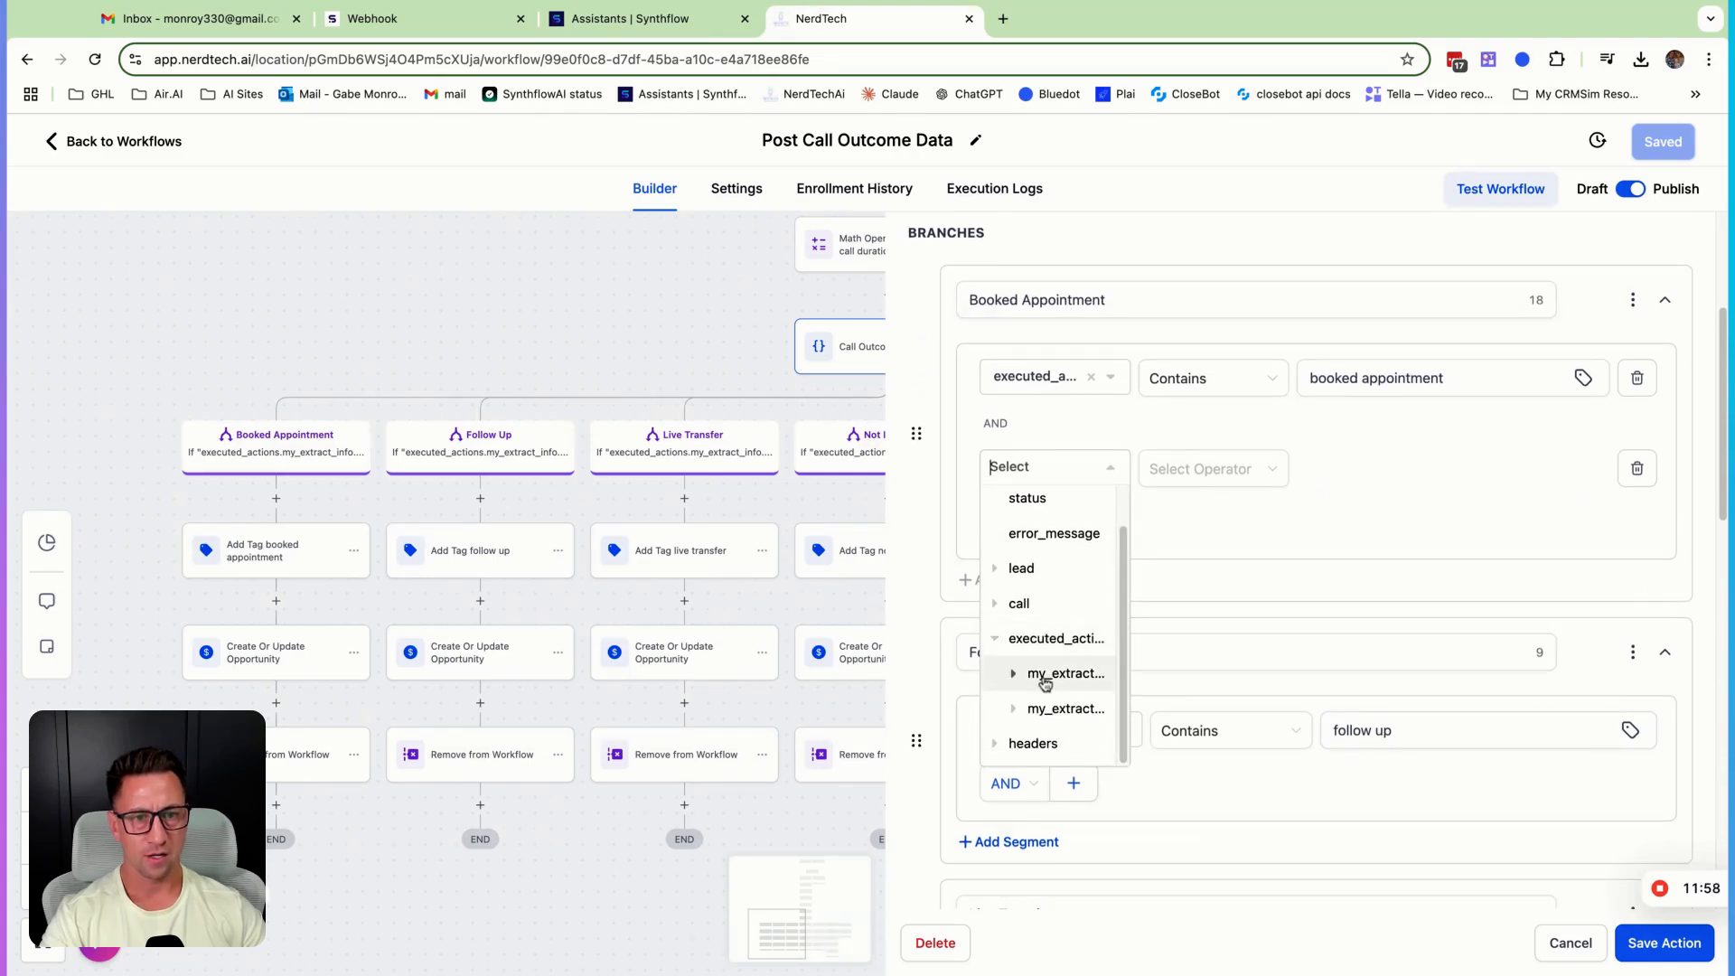
{"action": "left_click", "coordinate": [1043, 684]}
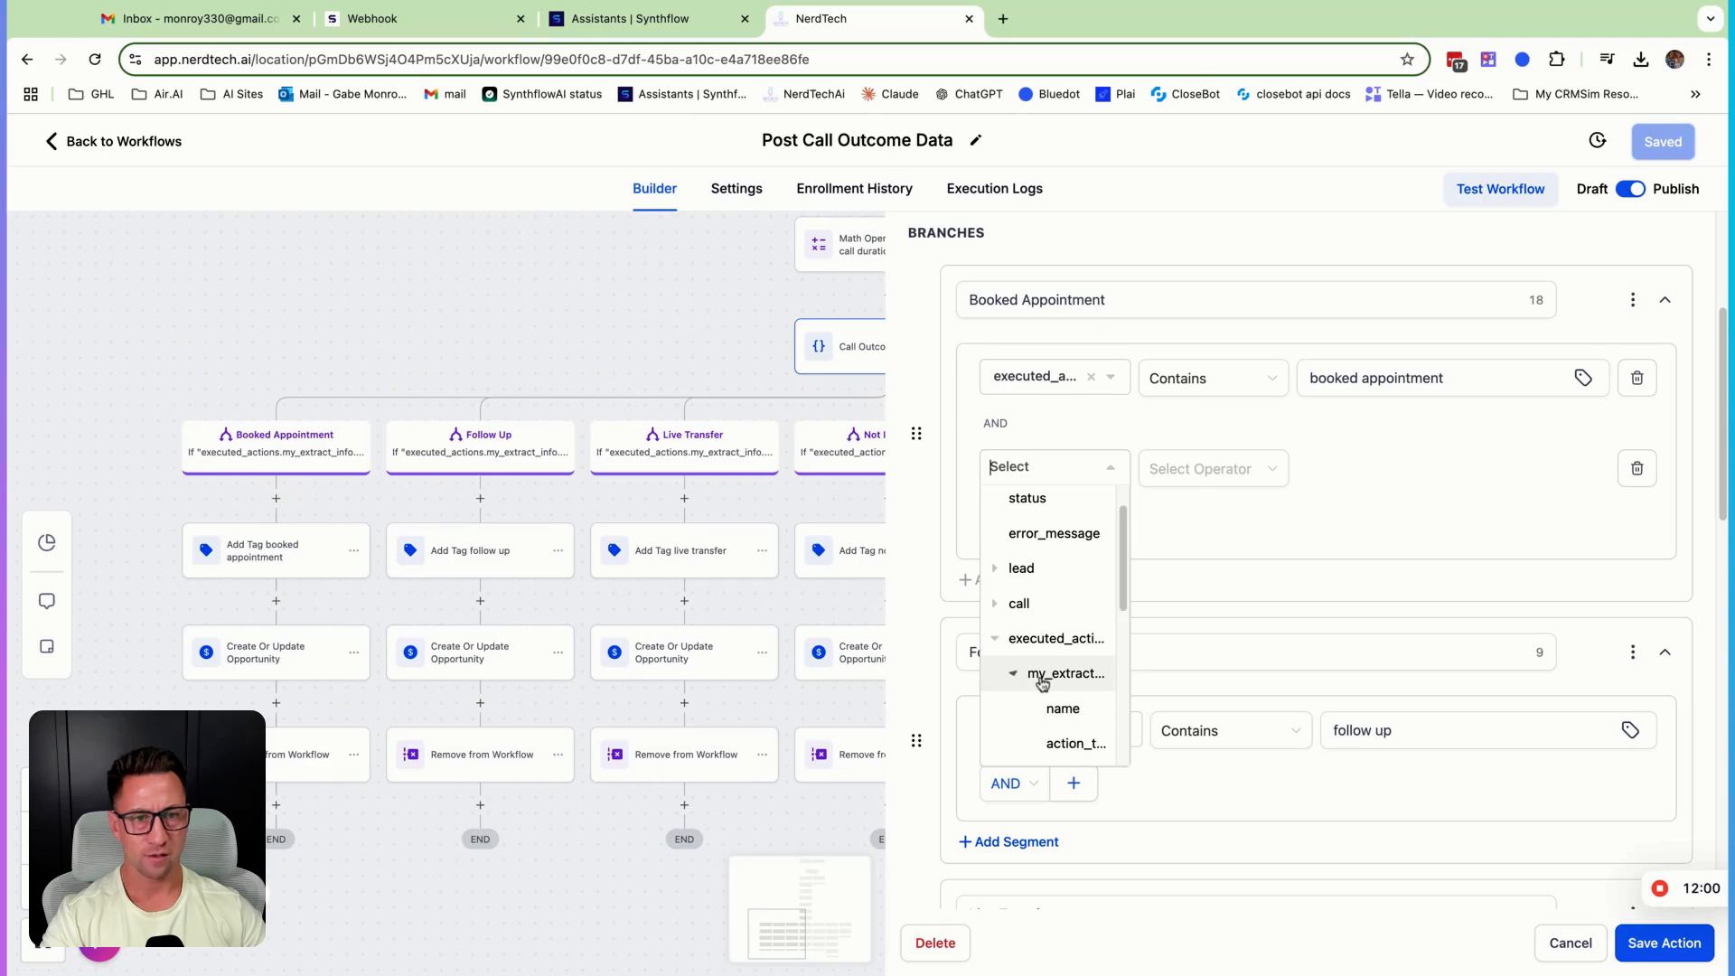
{"action": "scroll", "coordinate": [1075, 728], "scroll_direction": "down", "scroll_amount": 5}
{"action": "scroll", "coordinate": [1075, 714], "scroll_direction": "up", "scroll_amount": 1}
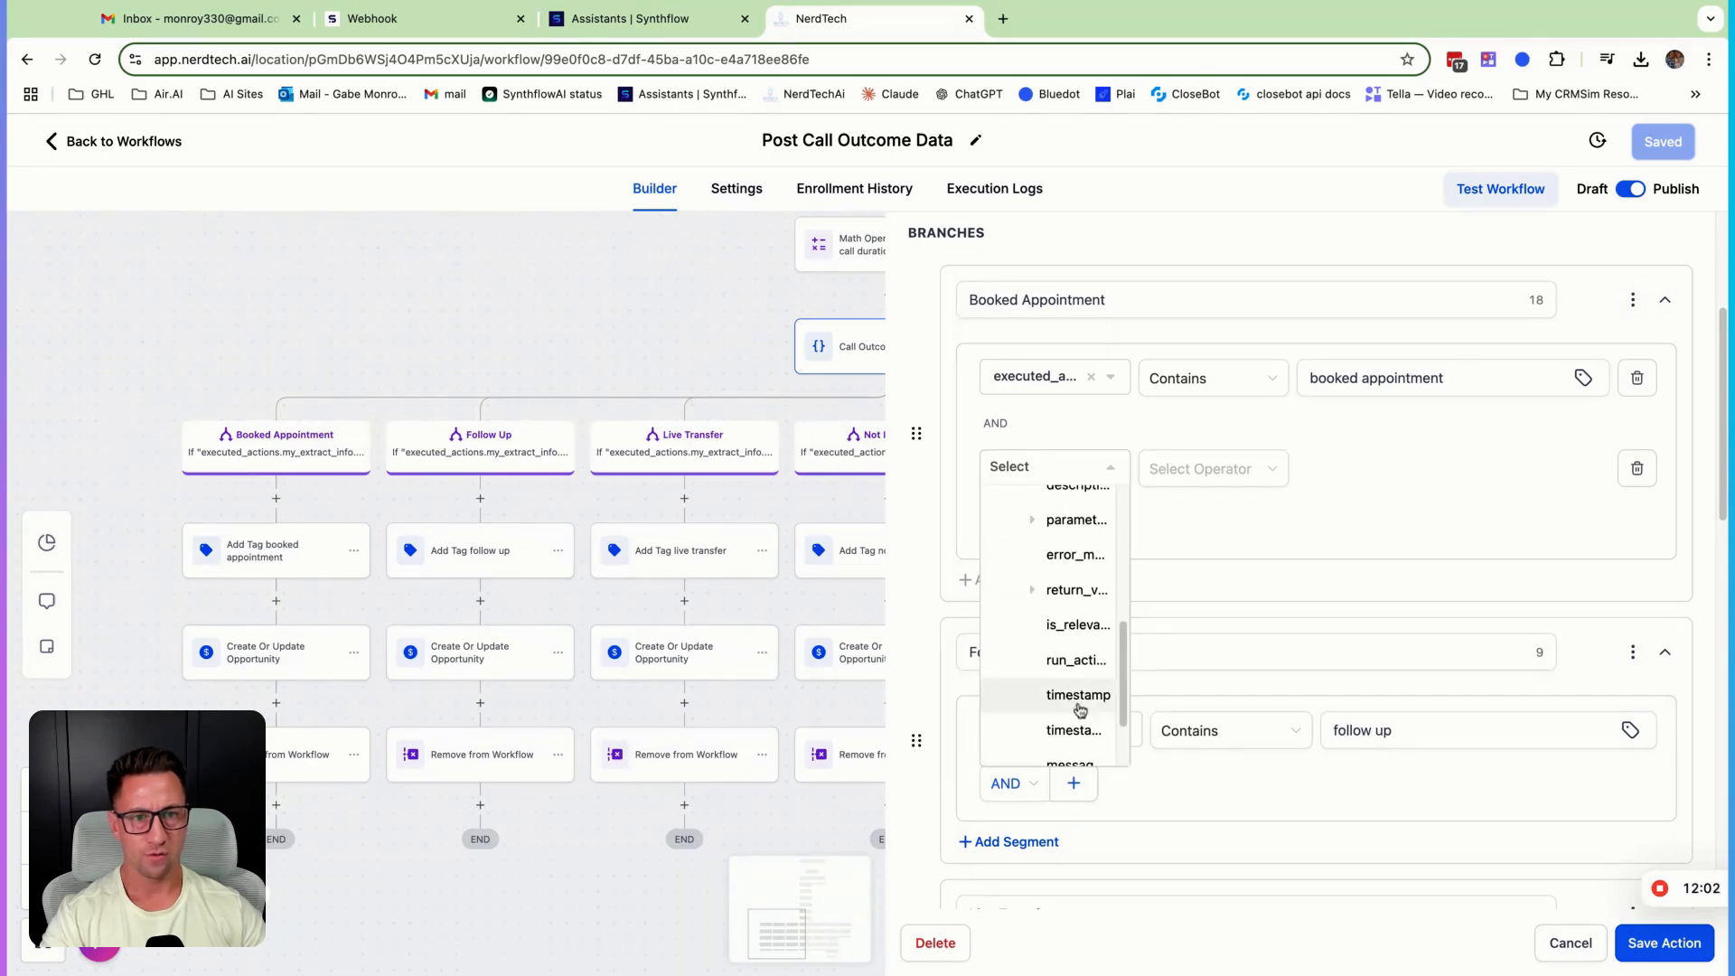
{"action": "left_click", "coordinate": [1064, 596]}
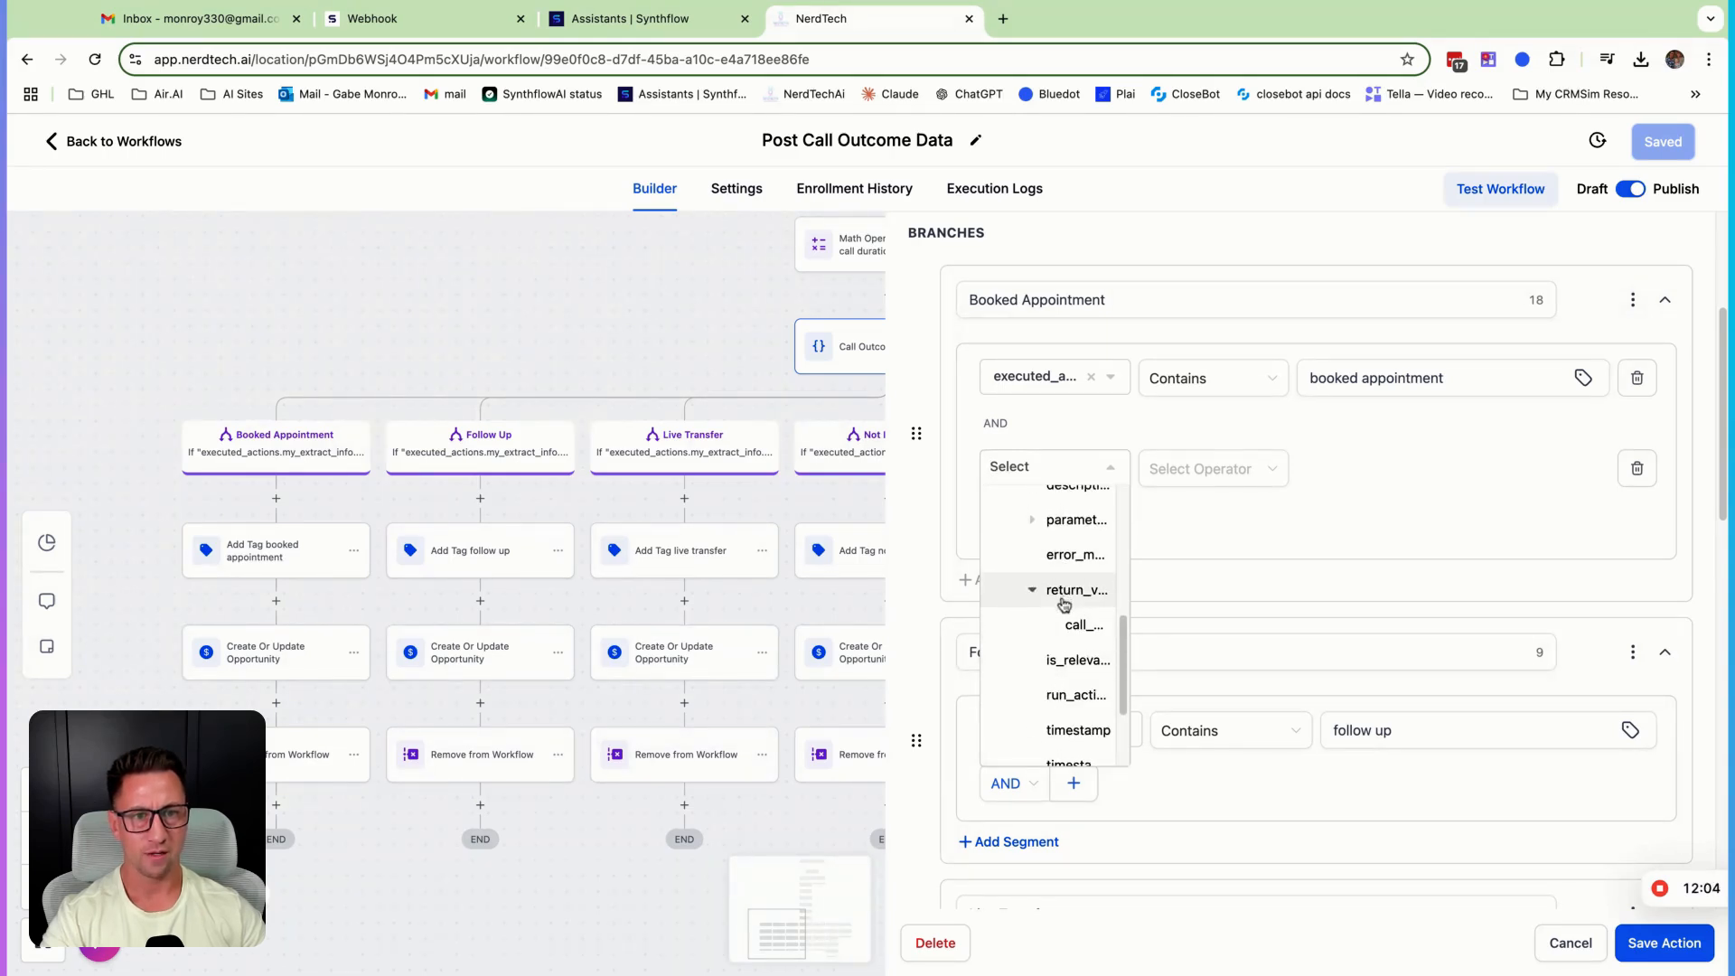
{"action": "left_click", "coordinate": [1083, 625]}
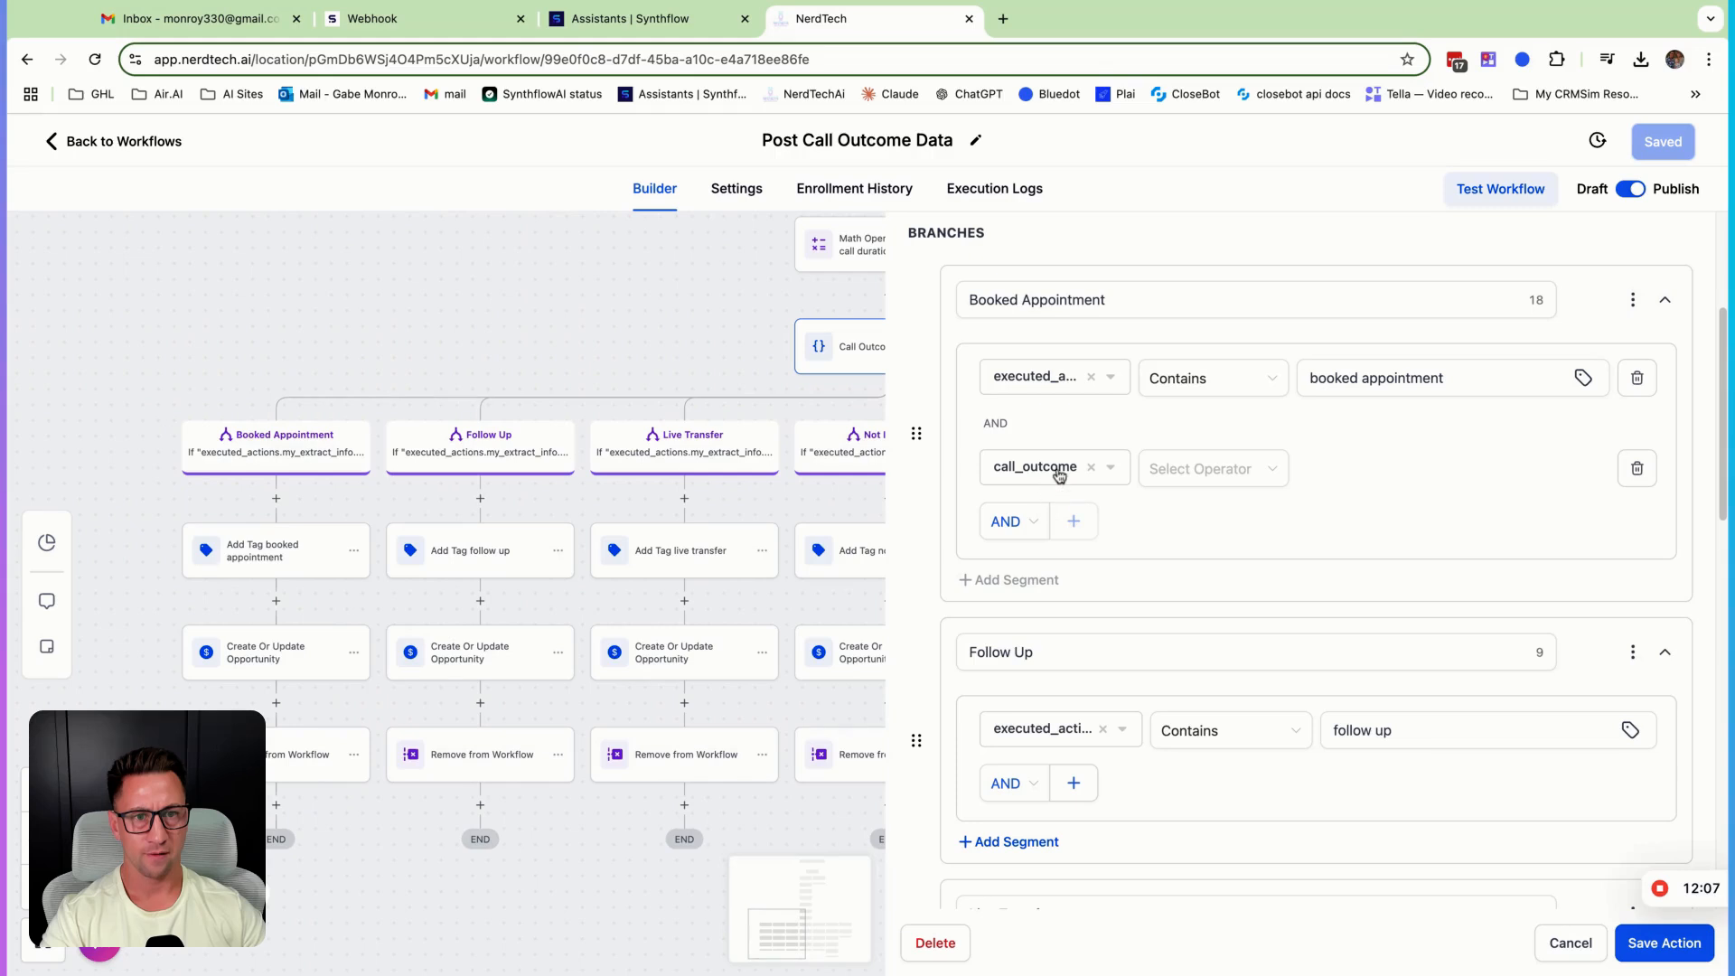
{"action": "left_click", "coordinate": [1184, 471]}
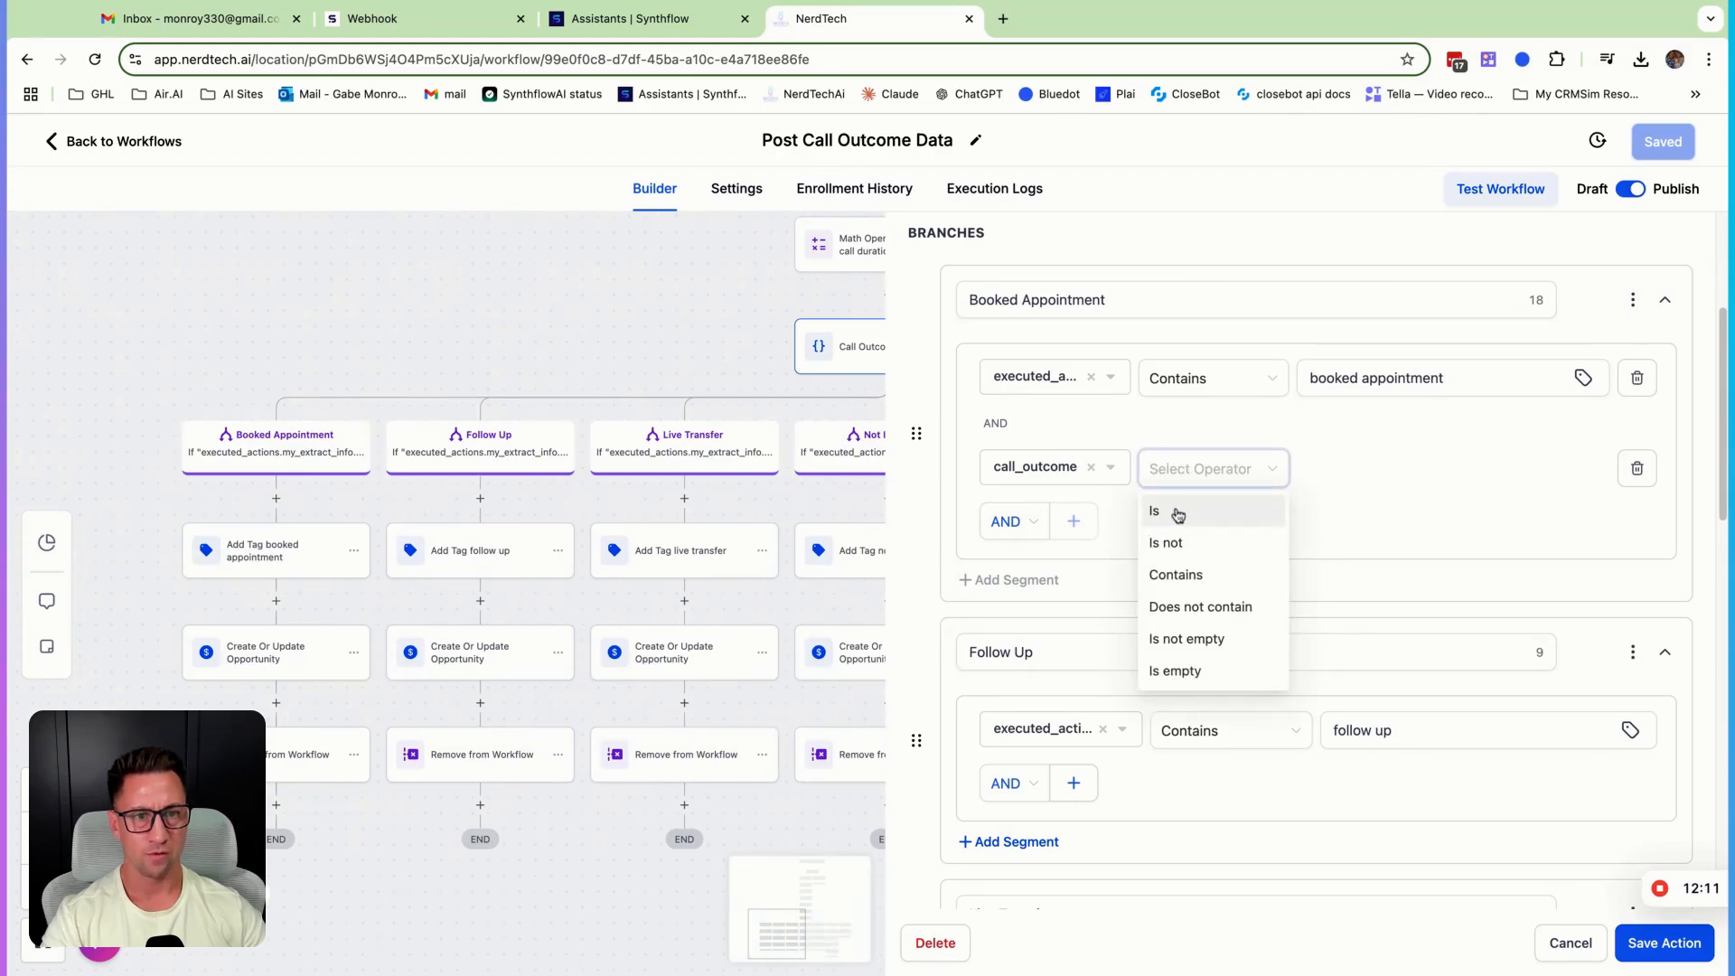
{"action": "left_click", "coordinate": [1190, 574]}
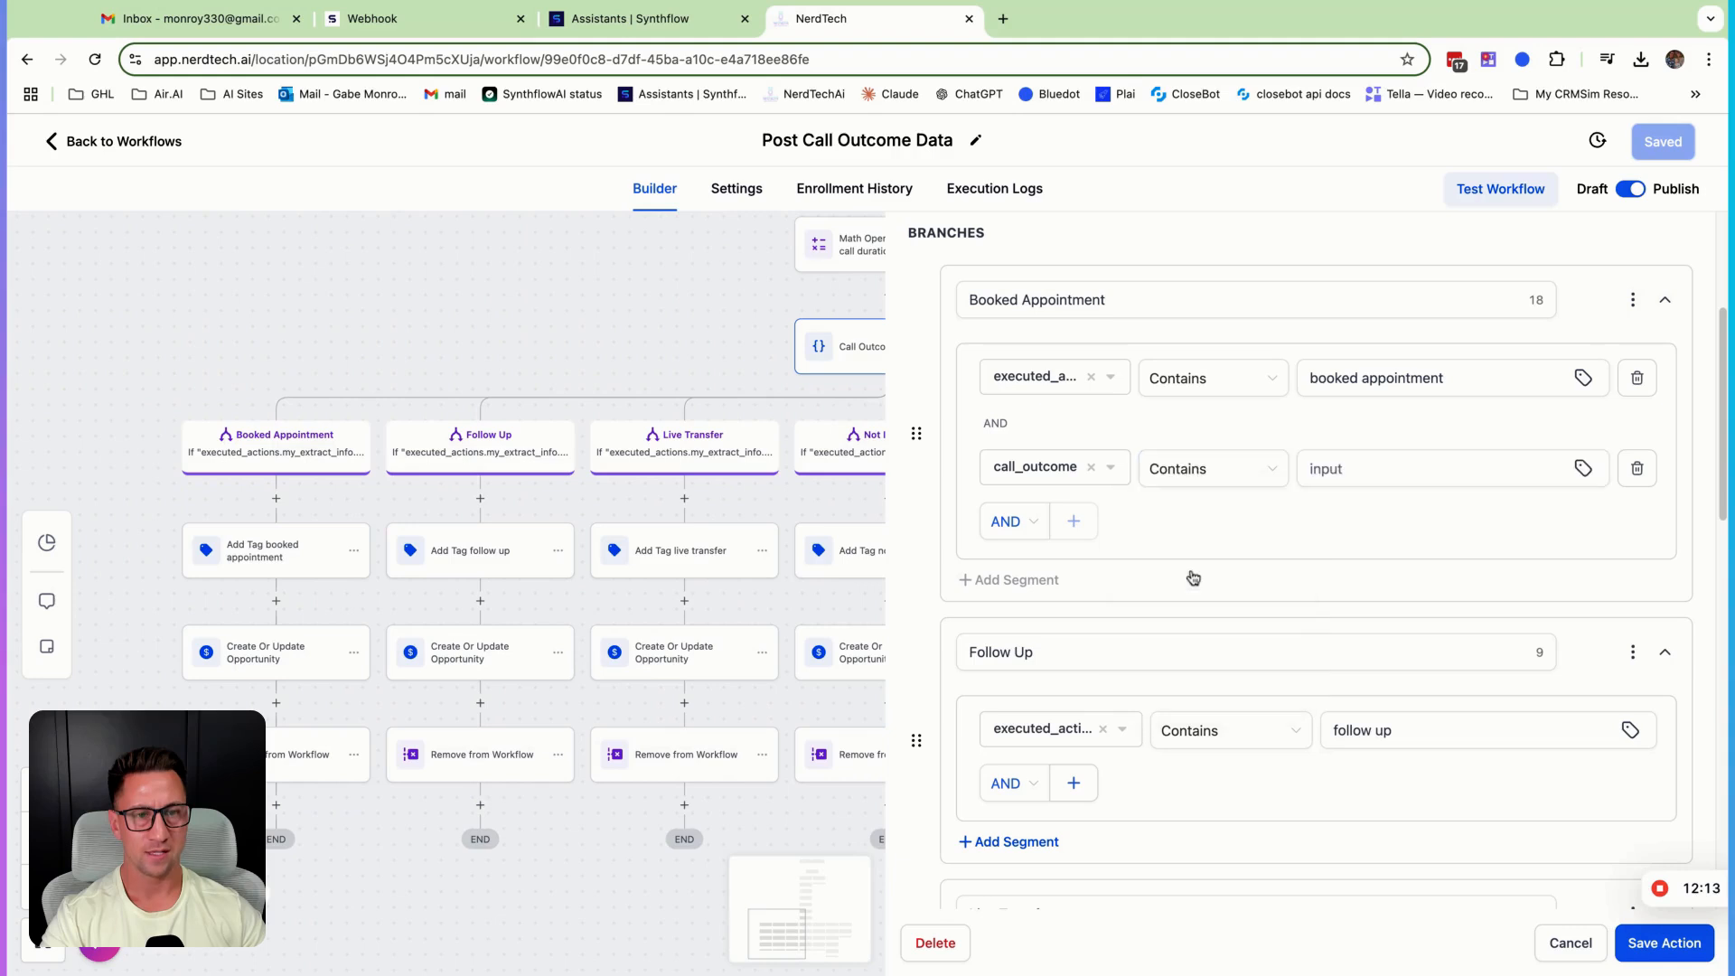
- Highlight the value "booked appointment" in the first rule of the Booked Appointment branch
{"action": "left_click", "coordinate": [1467, 376]}
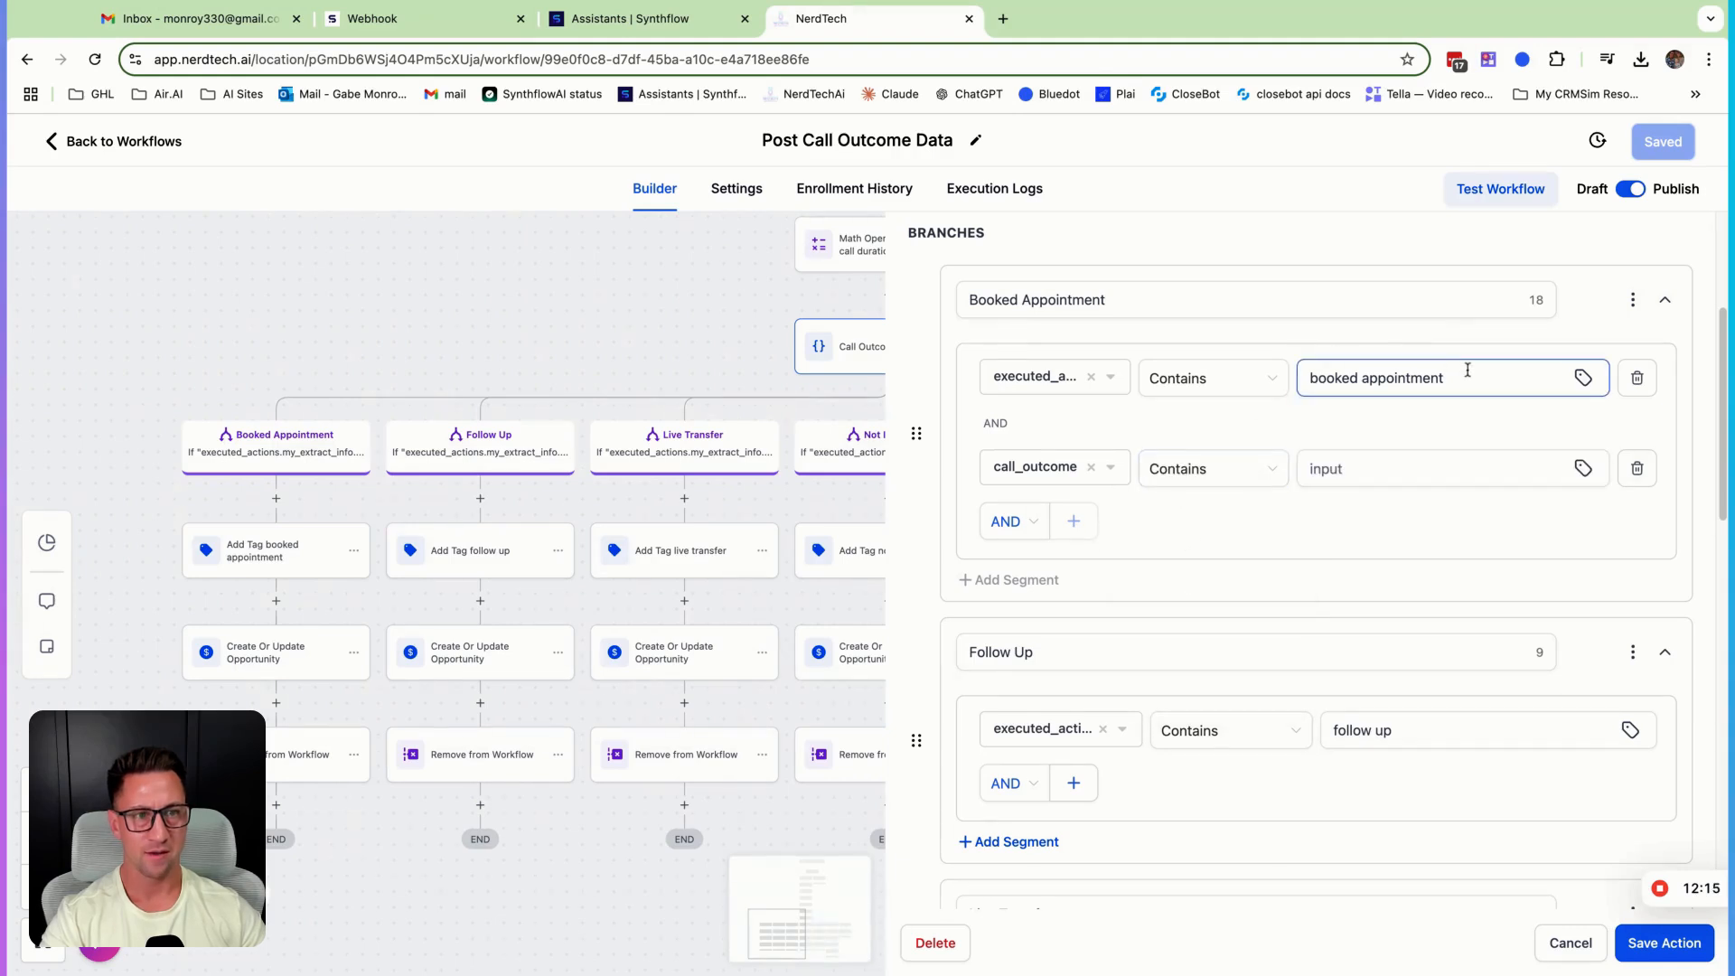
{"action": "key", "text": "shift+Left"}
{"action": "key", "text": "shift+Left"}
{"action": "key", "text": "shift+Left"}
{"action": "key", "text": "shift+Left"}
{"action": "key", "text": "shift+Left"}
{"action": "key", "text": "shift+Left"}
{"action": "key", "text": "shift+Left"}
{"action": "key", "text": "shift+Left"}
{"action": "key", "text": "shift+Left"}
{"action": "key", "text": "shift+Left"}
{"action": "key", "text": "shift+Left"}
{"action": "key", "text": "shift+Left"}
{"action": "key", "text": "shift+Left"}
{"action": "key", "text": "shift+Left"}
{"action": "key", "text": "shift+Left"}
{"action": "key", "text": "shift+Left"}
{"action": "key", "text": "shift+Left"}
{"action": "key", "text": "shift+Left"}
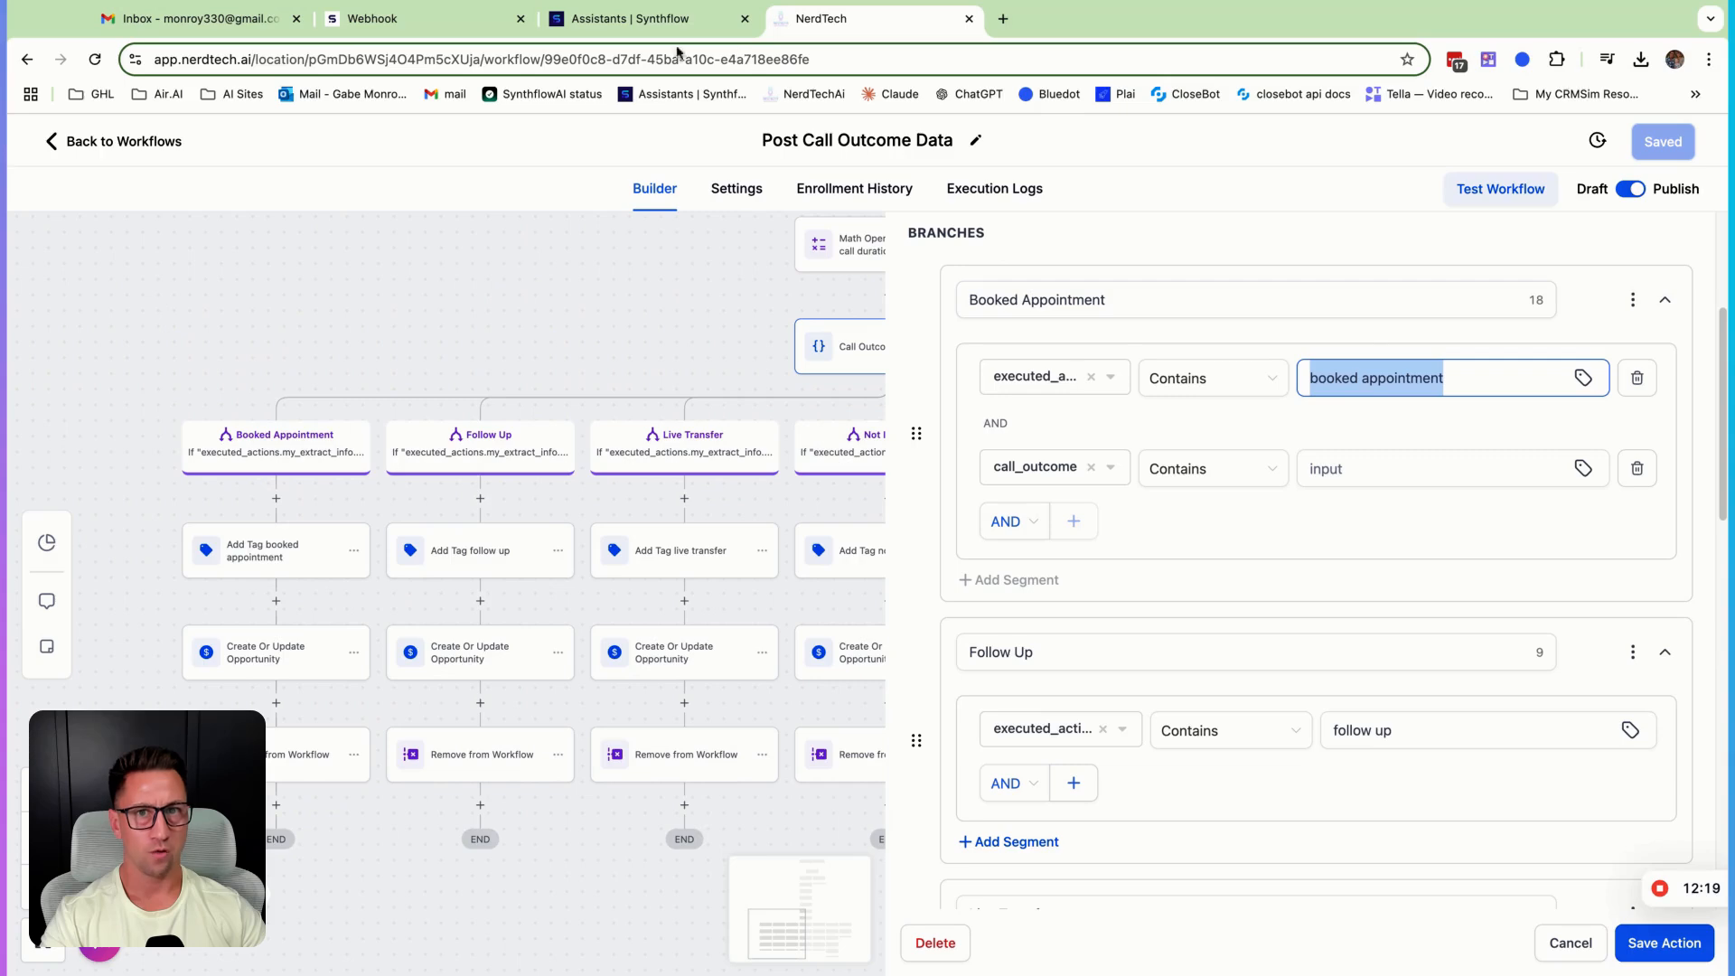
- Switch to Synthflow, inspect the choices of the call_outcome information extractor action, and return to the NerdTech workflow
{"action": "left_click", "coordinate": [626, 30]}
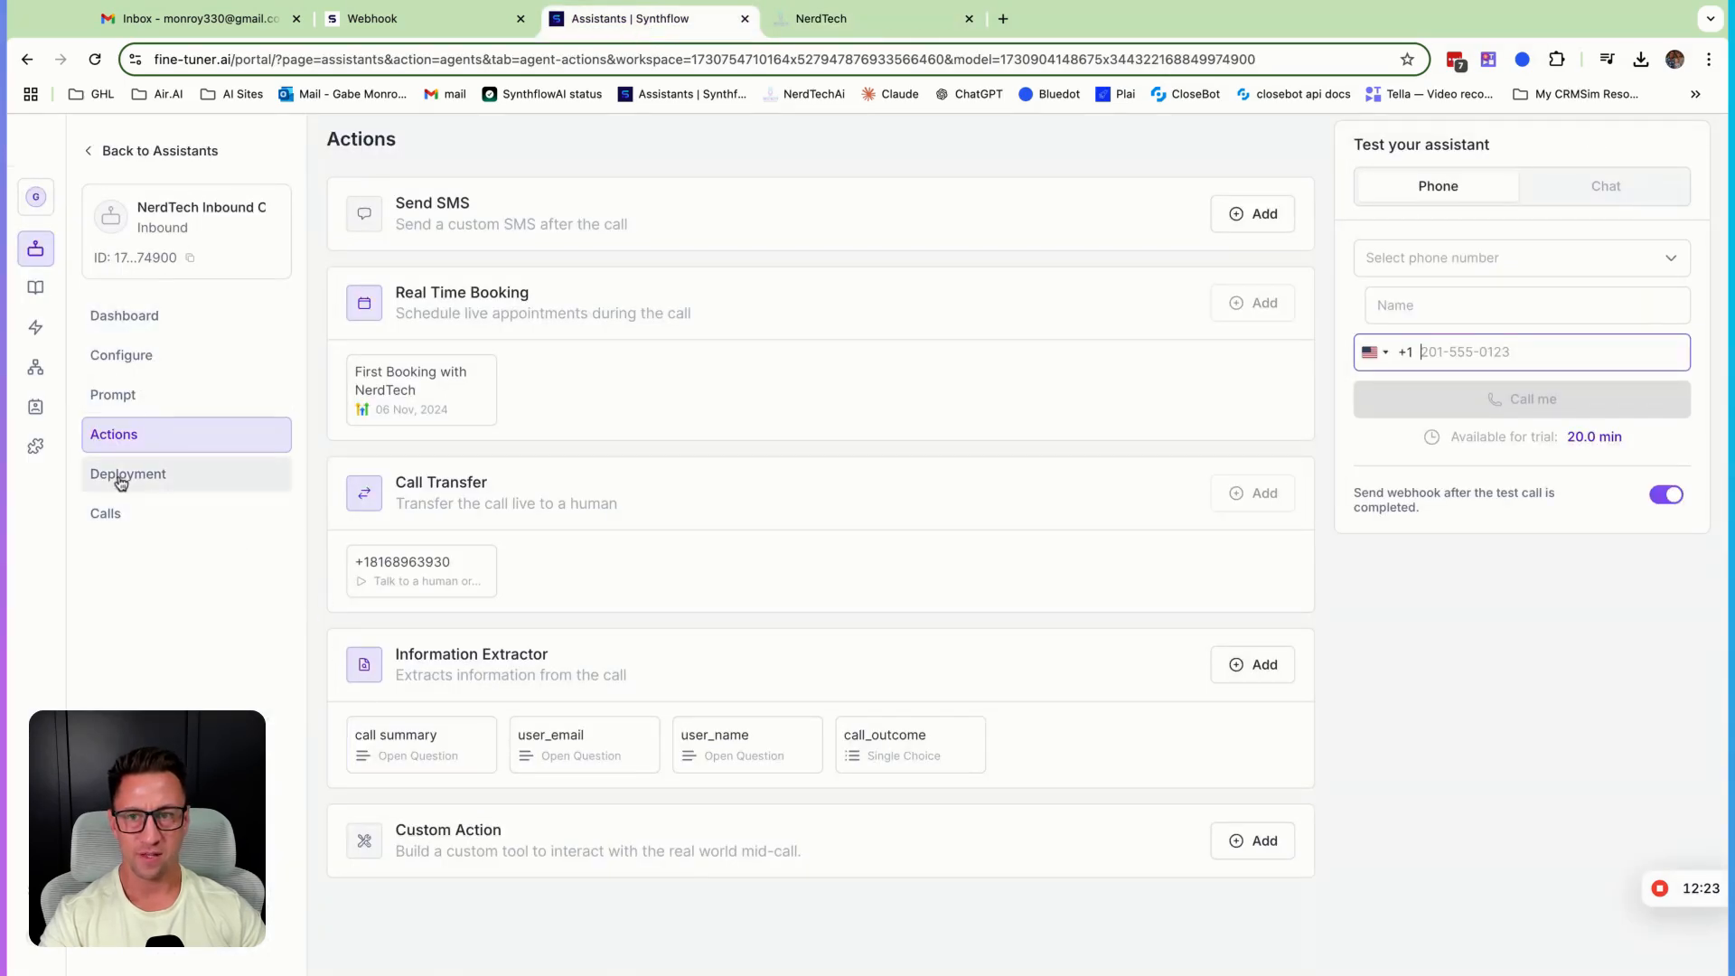
{"action": "left_click", "coordinate": [36, 329]}
{"action": "left_click", "coordinate": [1433, 269]}
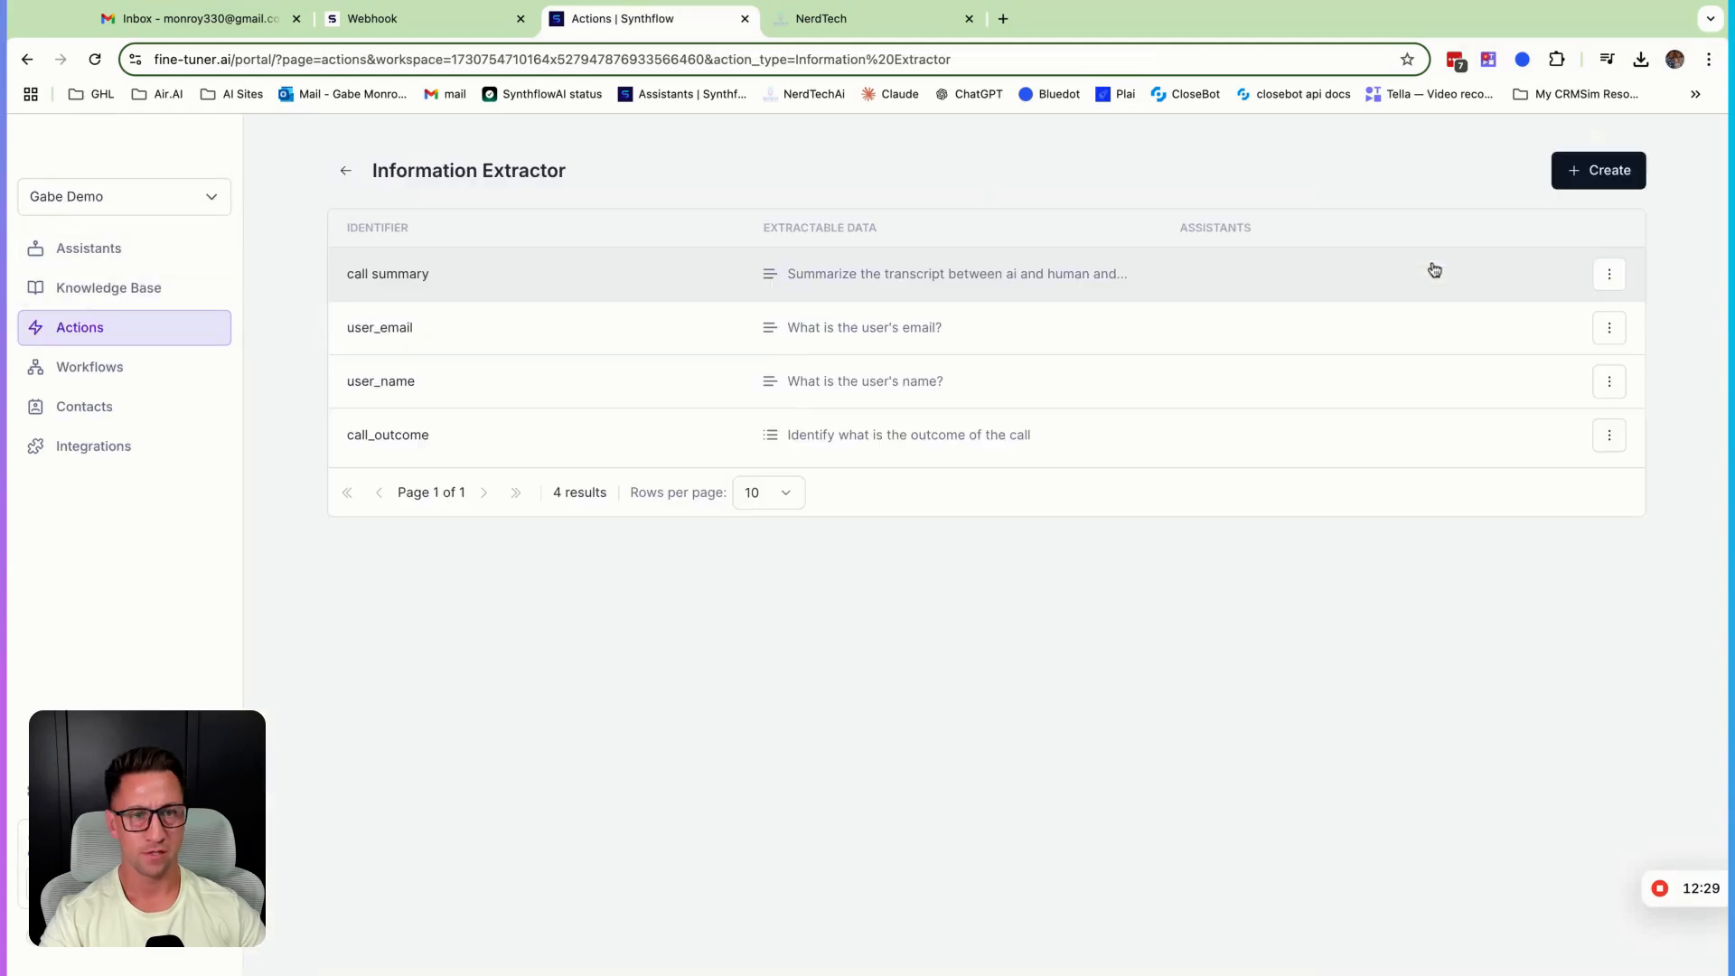
{"action": "left_click", "coordinate": [402, 436]}
{"action": "left_click_drag", "start_coordinate": [1414, 562], "coordinate": [1309, 658]}
{"action": "left_click", "coordinate": [799, 20]}
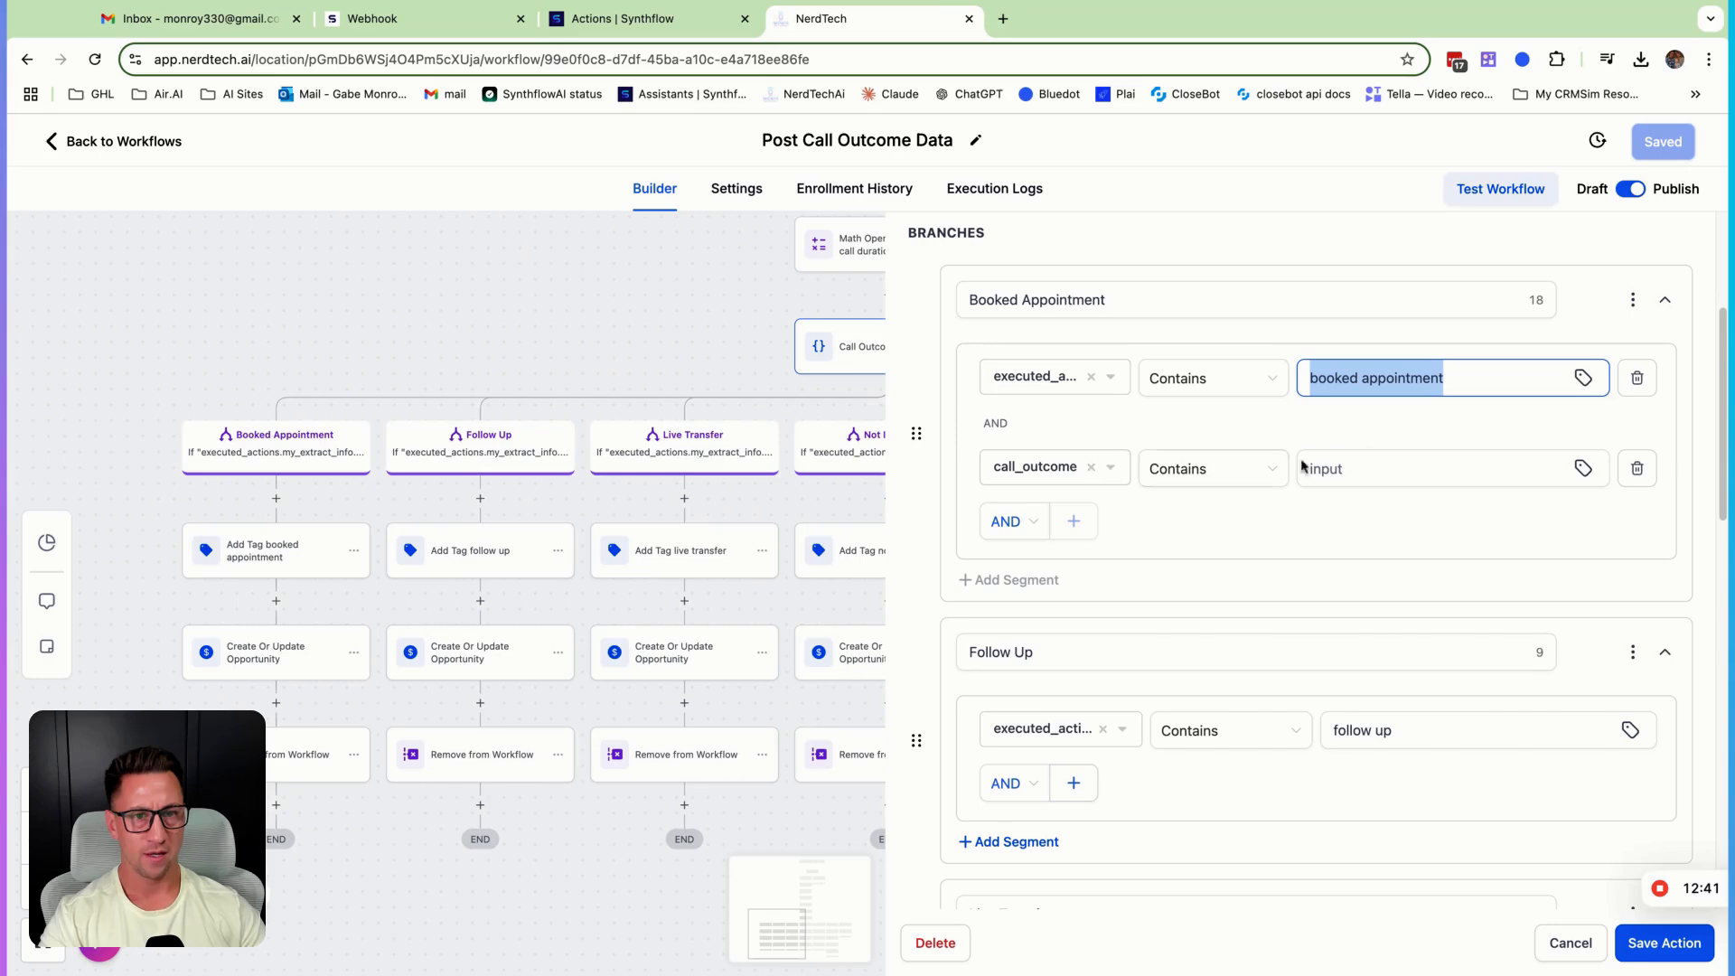
- Delete the extra call_outcome rule from the Booked Appointment branch, look over the other branches' rules, and close the condition without saving
{"action": "left_click", "coordinate": [1637, 468]}
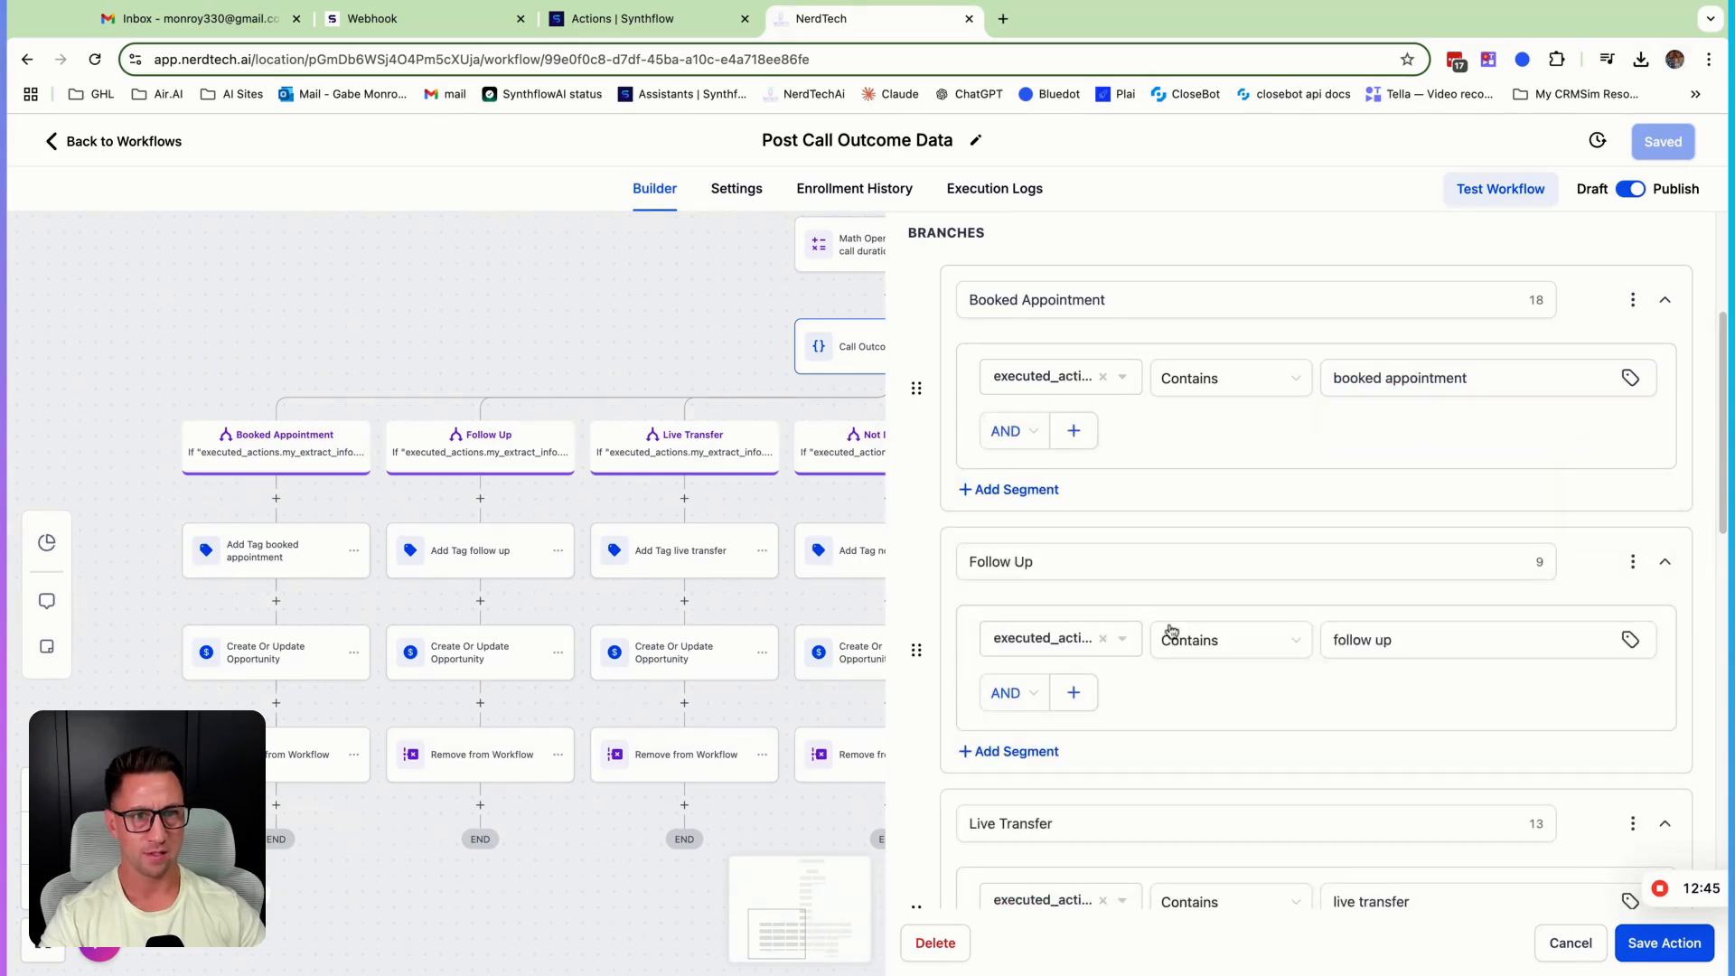
{"action": "scroll", "coordinate": [1319, 723], "scroll_direction": "up", "scroll_amount": 1}
{"action": "scroll", "coordinate": [1320, 723], "scroll_direction": "down", "scroll_amount": 3}
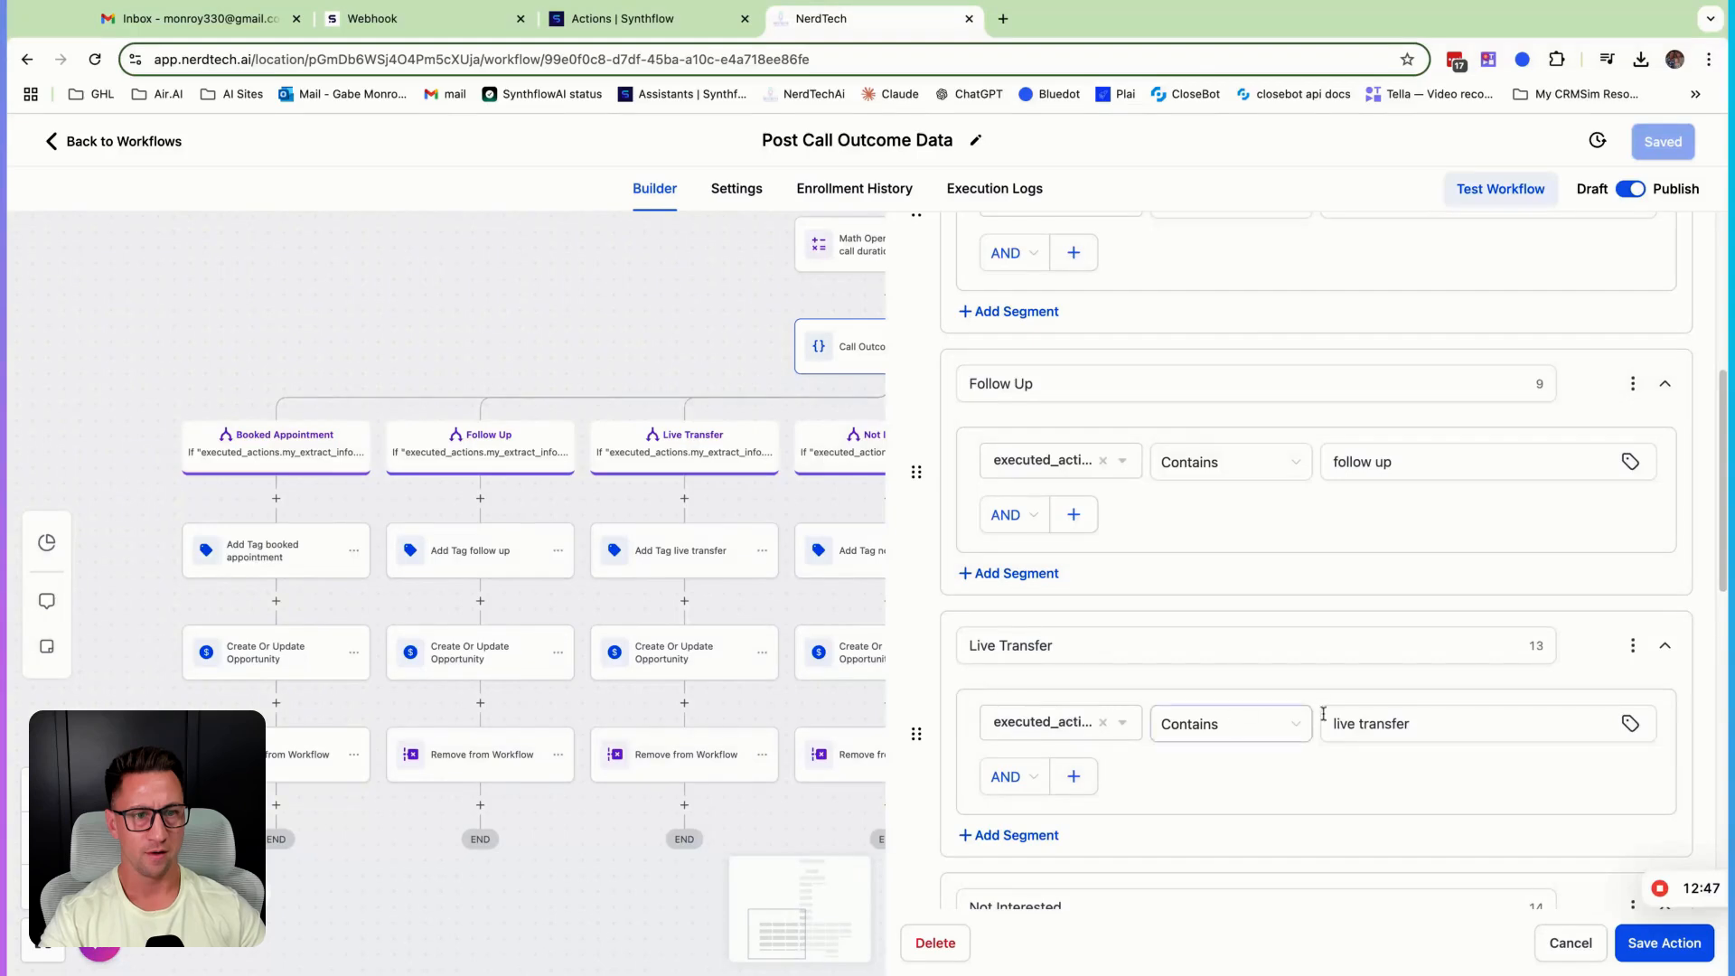
{"action": "scroll", "coordinate": [1322, 714], "scroll_direction": "down", "scroll_amount": 2}
{"action": "left_click", "coordinate": [1570, 943]}
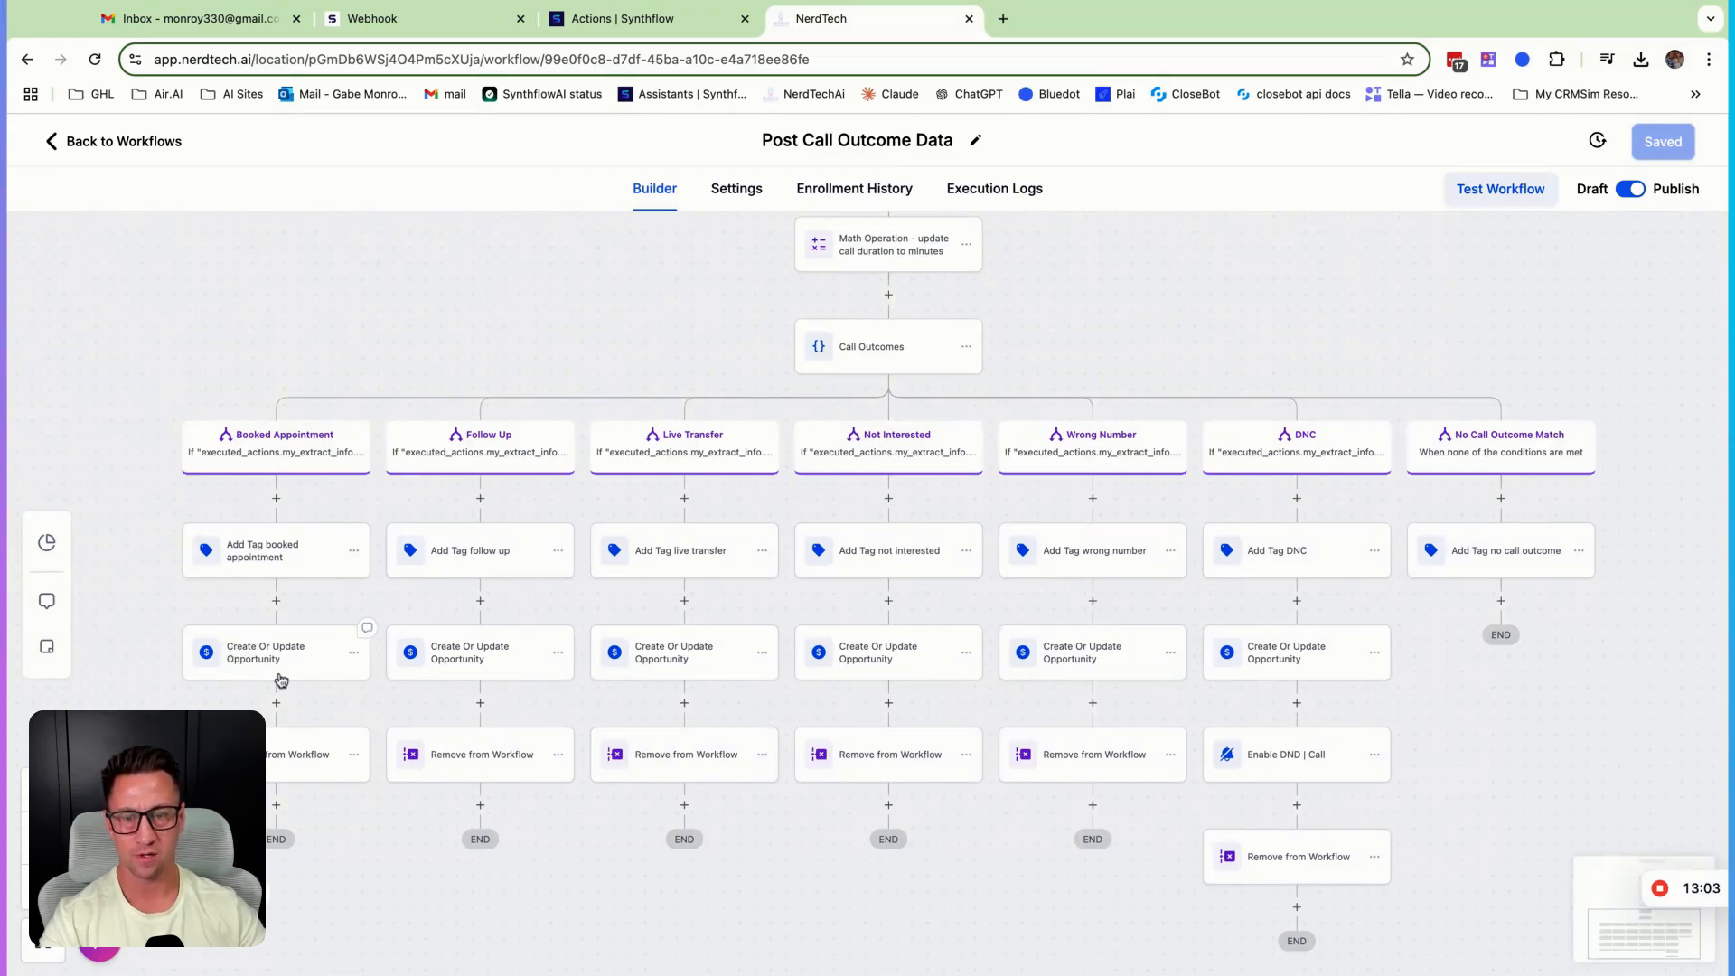
- Inspect which workflow the Booked Appointment branch's Remove from Workflow action targets, and close its settings without saving
{"action": "scroll", "coordinate": [298, 669], "scroll_direction": "up", "scroll_amount": 1}
{"action": "scroll", "coordinate": [425, 664], "scroll_direction": "down", "scroll_amount": 4}
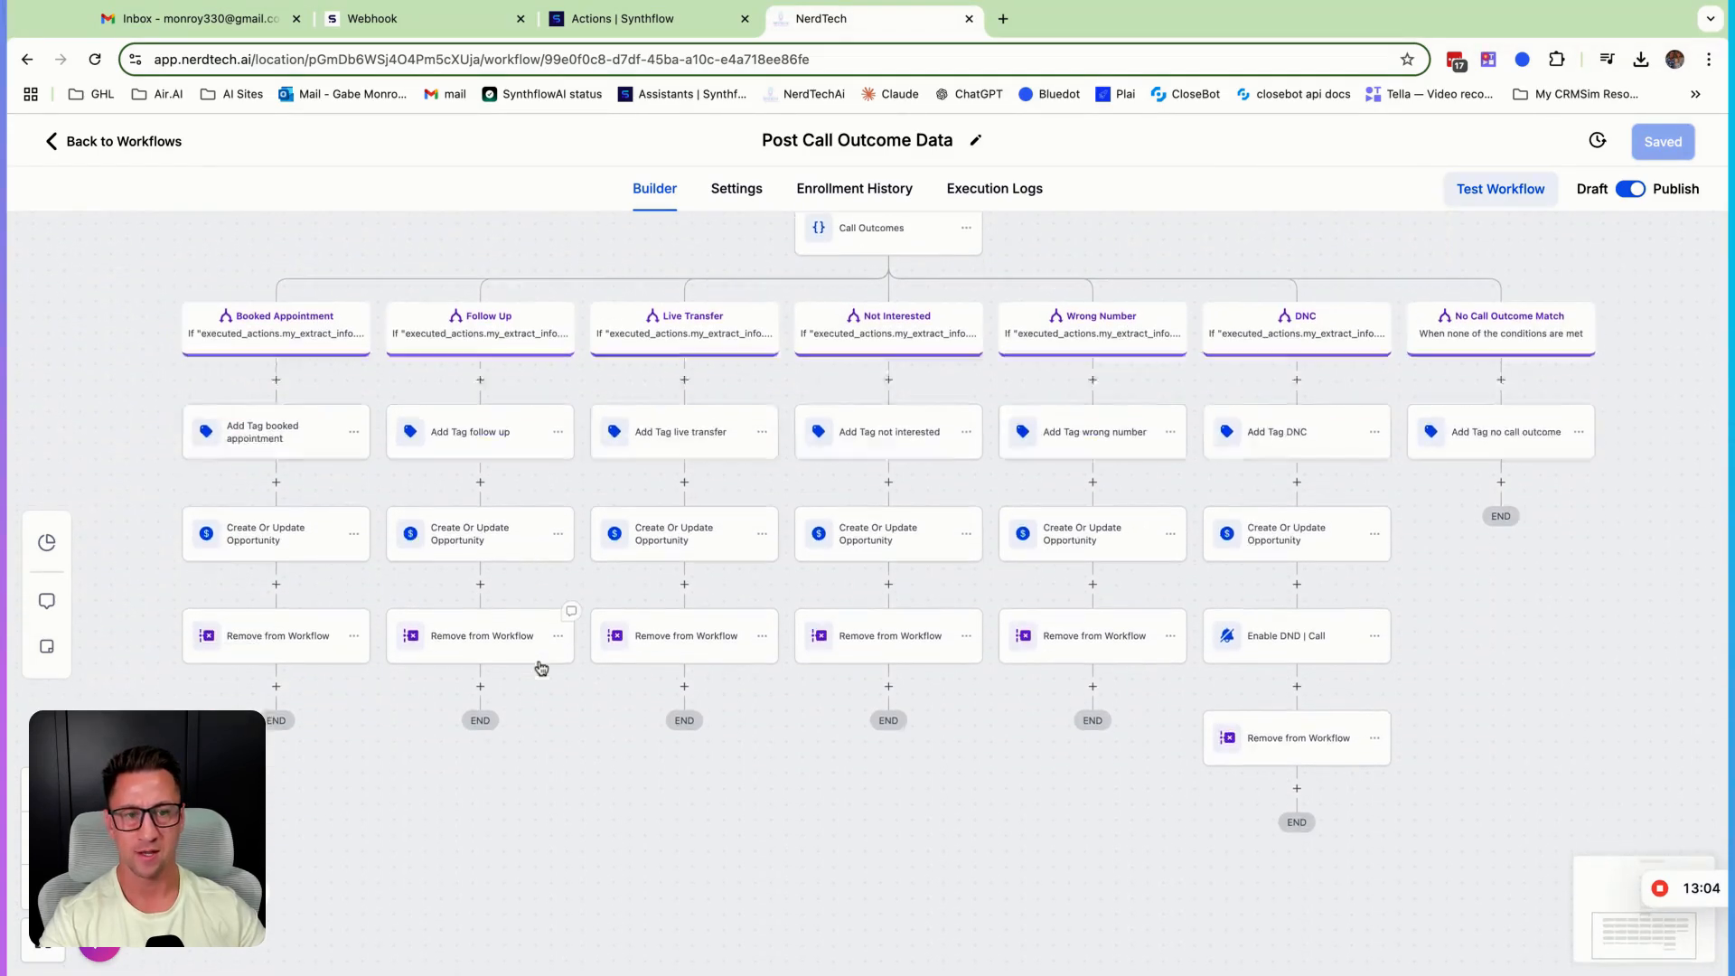
{"action": "left_click", "coordinate": [278, 652]}
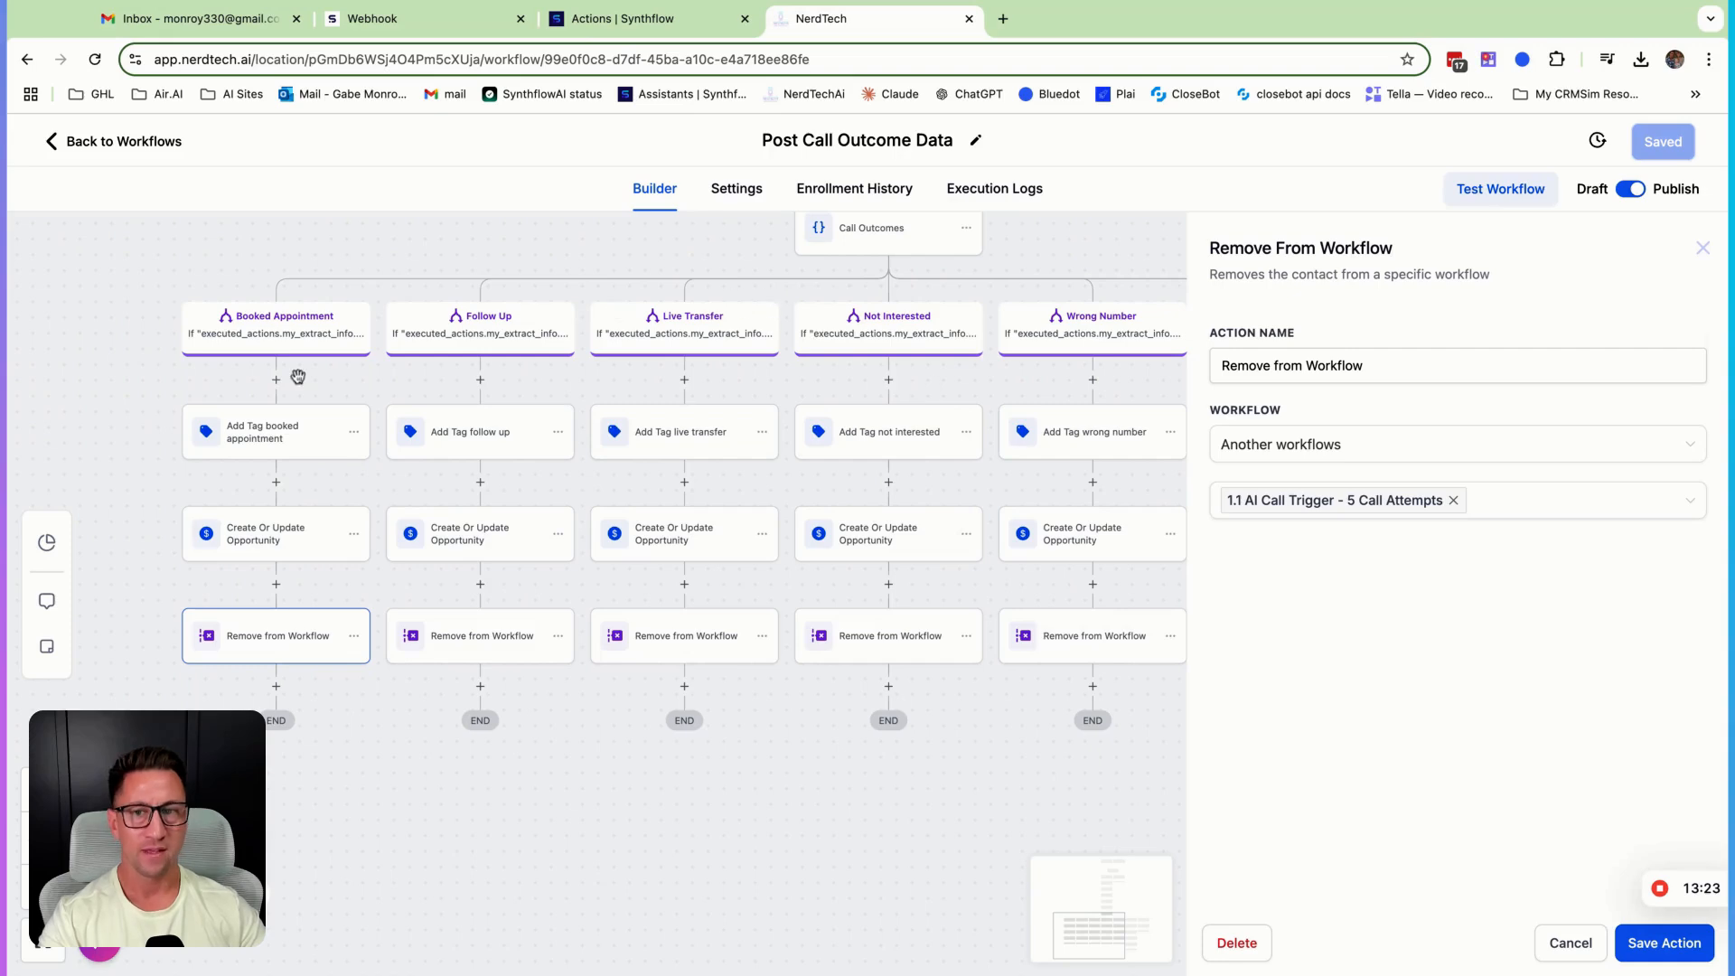
{"action": "left_click", "coordinate": [1570, 947]}
- Review the whole workflow from the Inbound Webhook trigger and Call Status through the contact, note, tag and math actions to the Call Outcomes branches
{"action": "scroll", "coordinate": [756, 724], "scroll_direction": "up", "scroll_amount": 2}
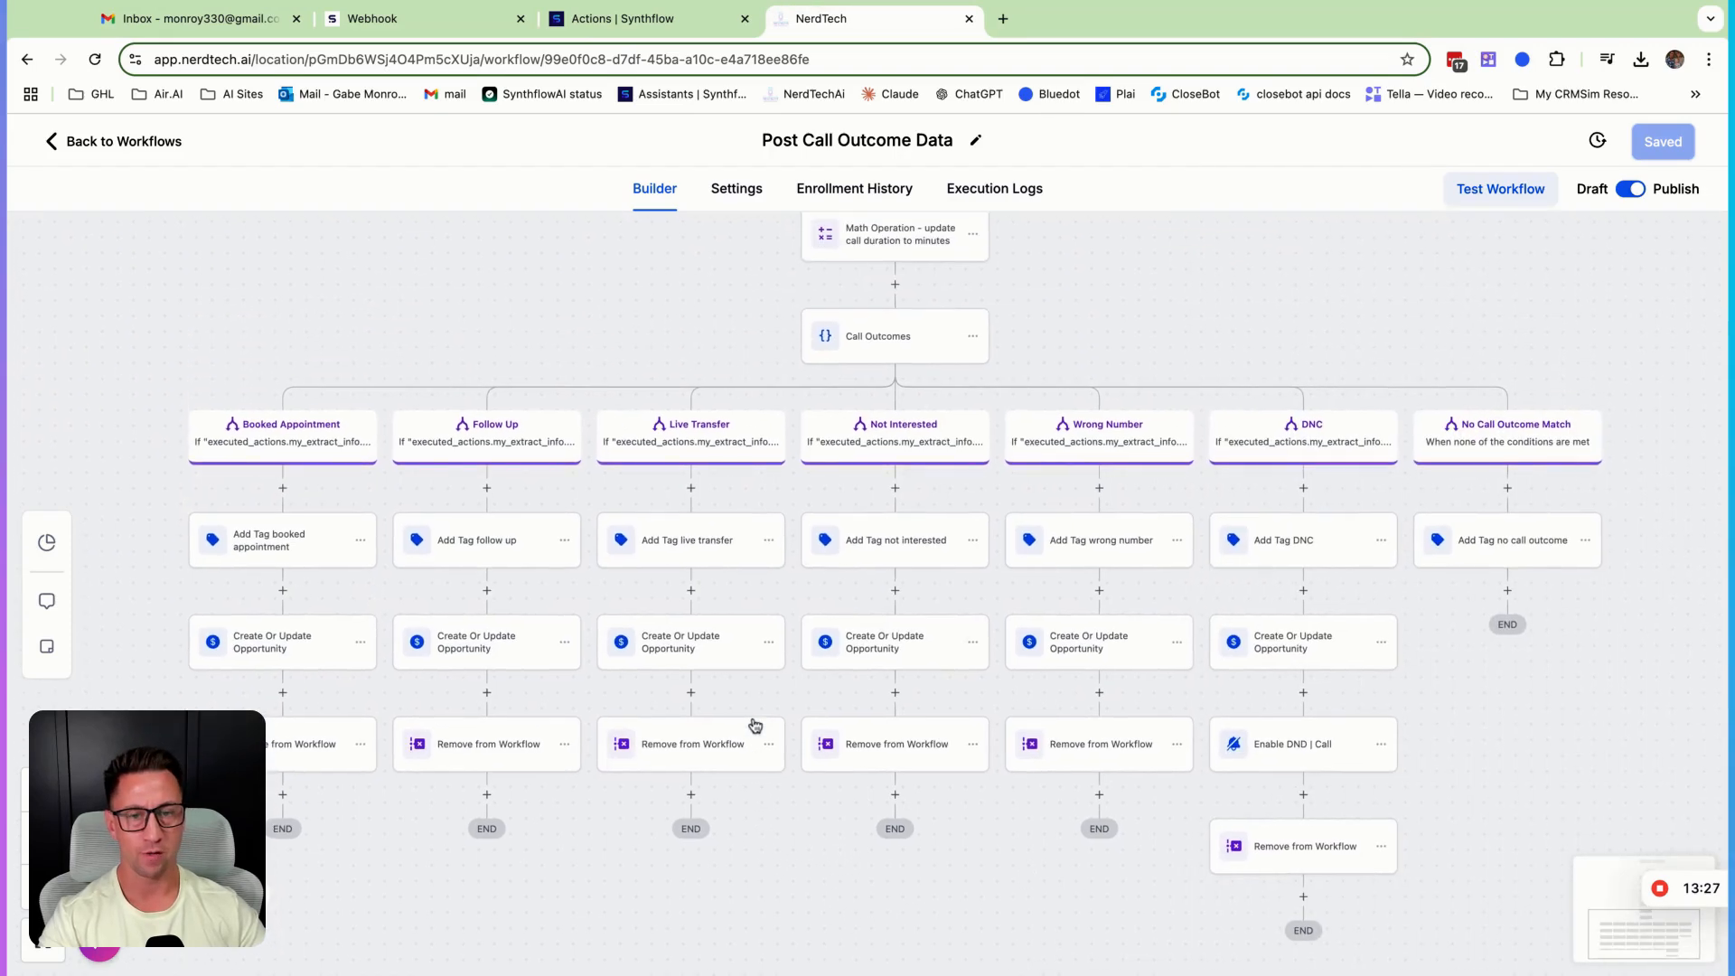
{"action": "scroll", "coordinate": [756, 725], "scroll_direction": "up", "scroll_amount": 1}
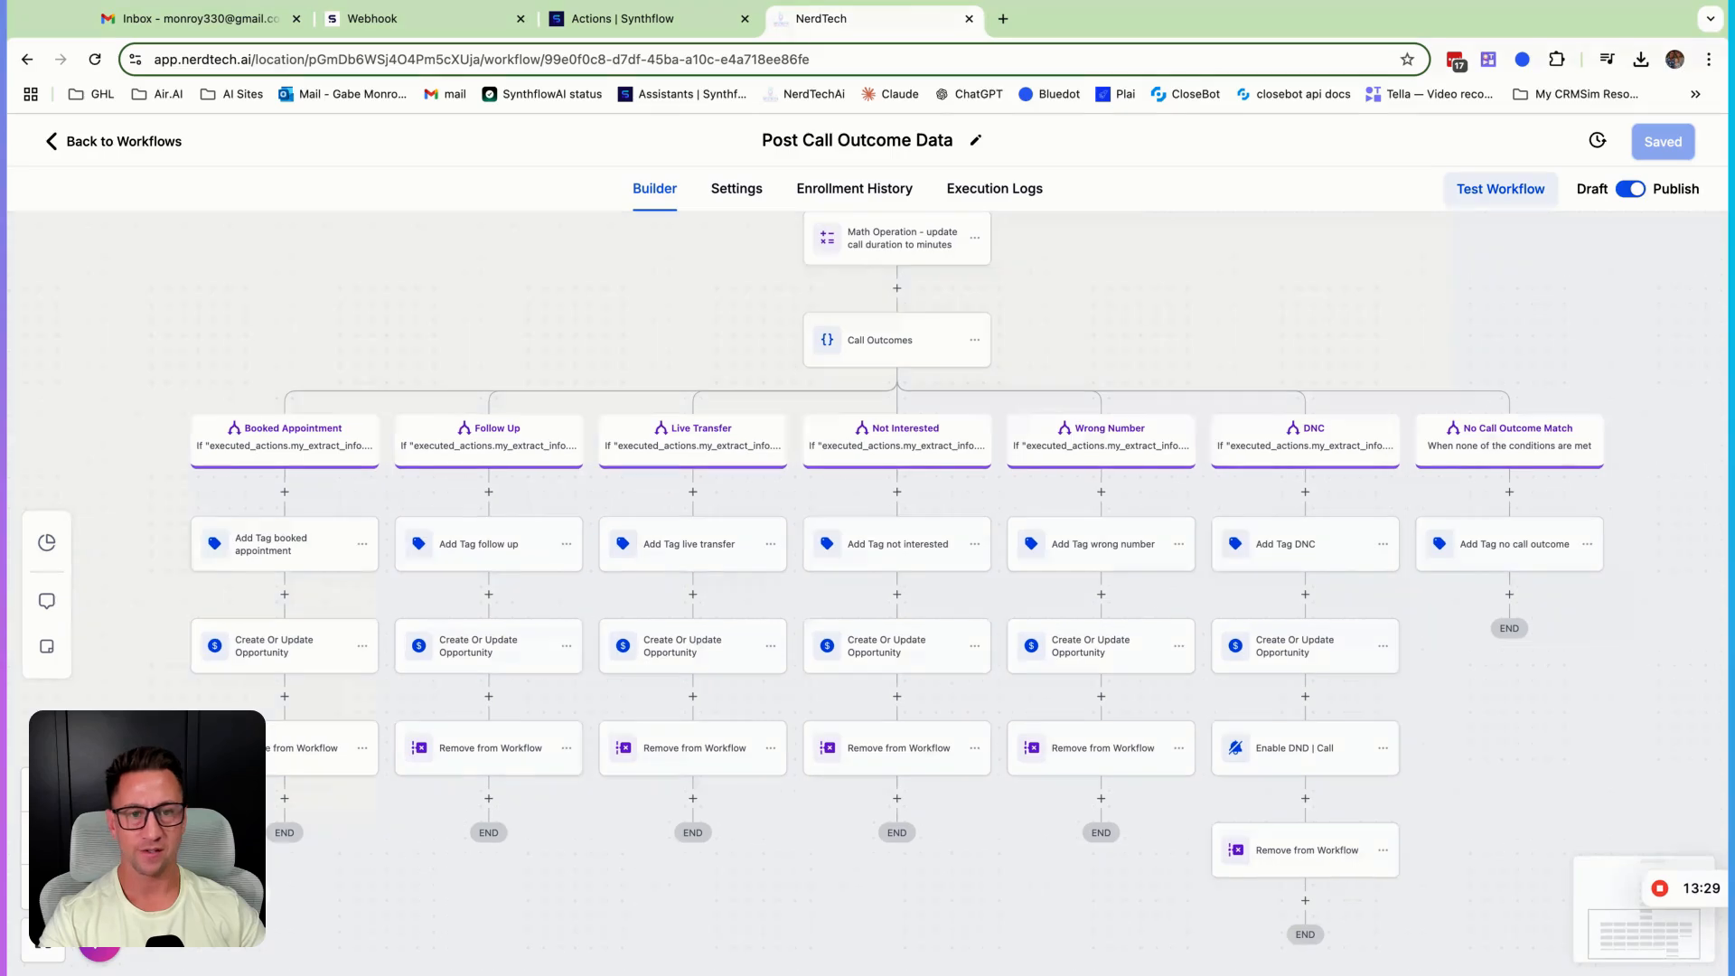
{"action": "scroll", "coordinate": [772, 775], "scroll_direction": "up", "scroll_amount": 1}
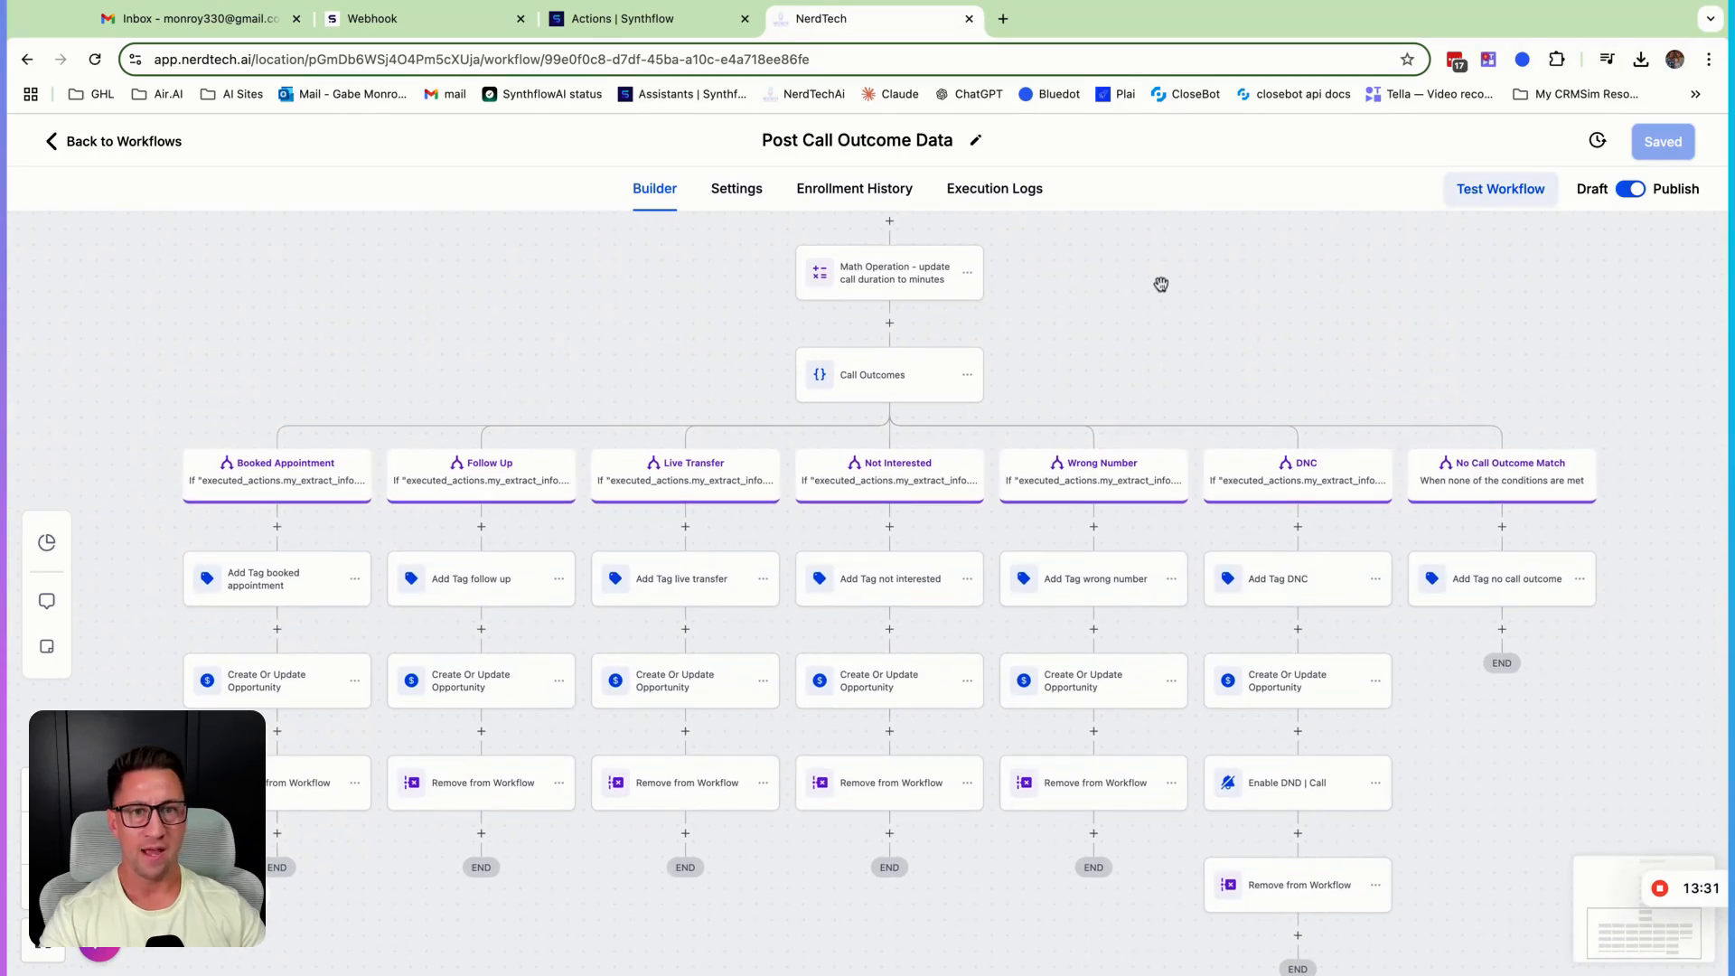
{"action": "scroll", "coordinate": [1161, 285], "scroll_direction": "up", "scroll_amount": 10}
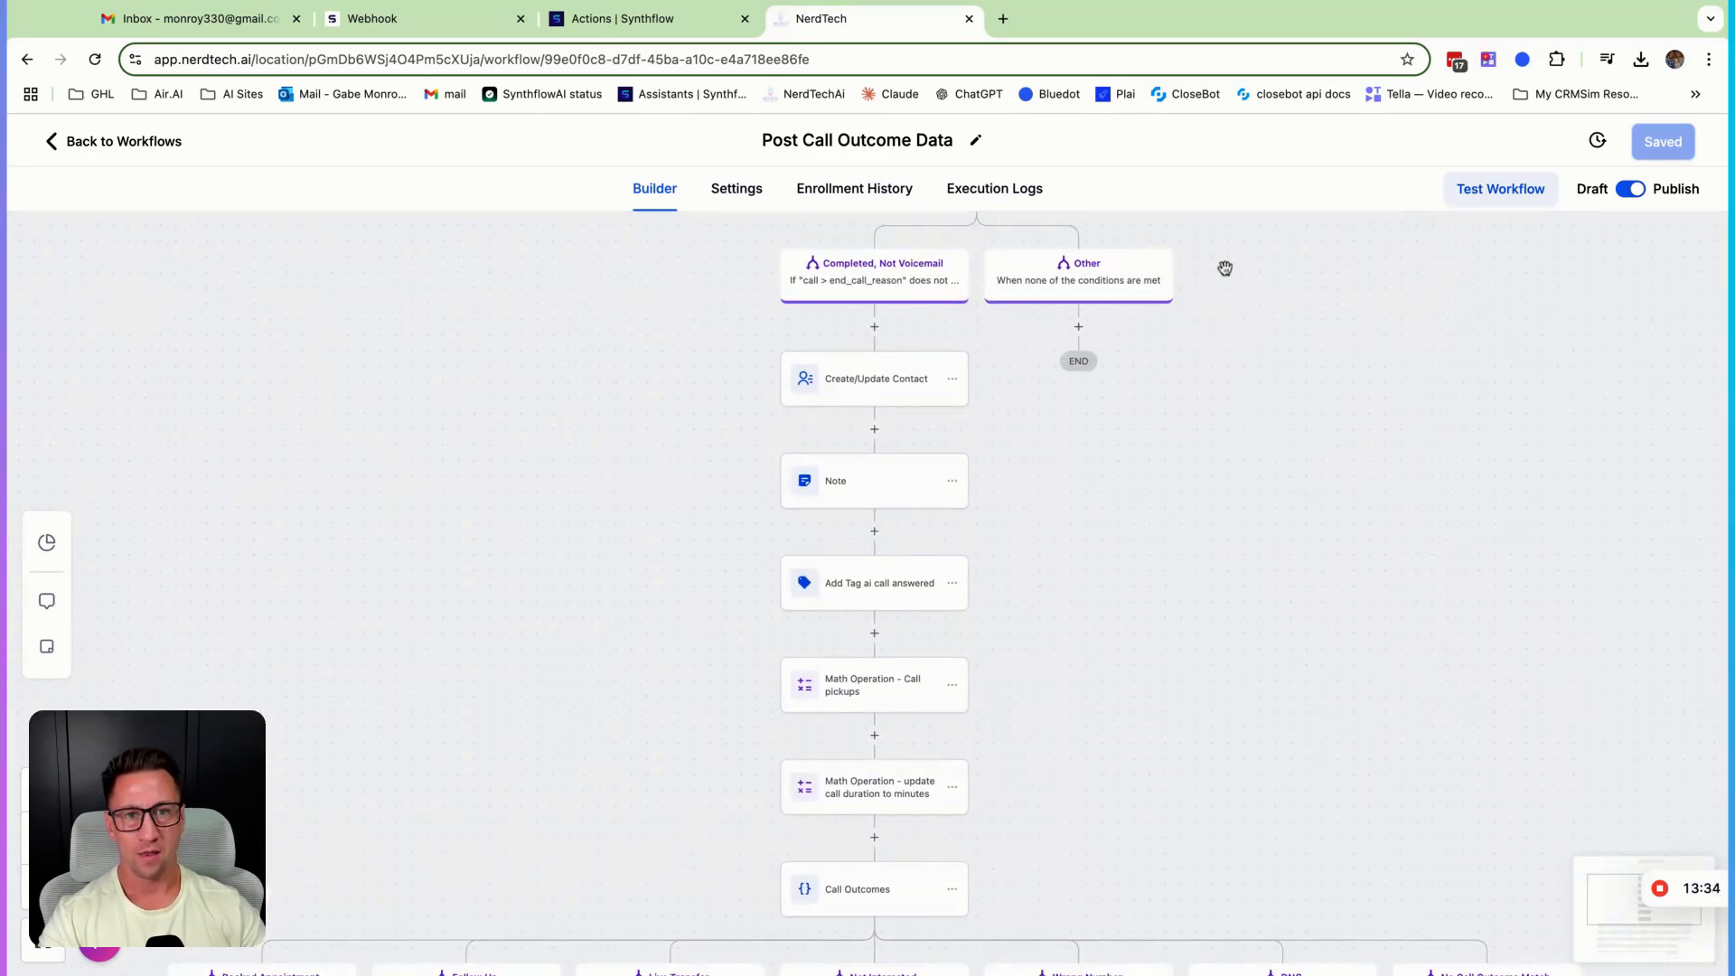
{"action": "scroll", "coordinate": [1225, 268], "scroll_direction": "up", "scroll_amount": 5}
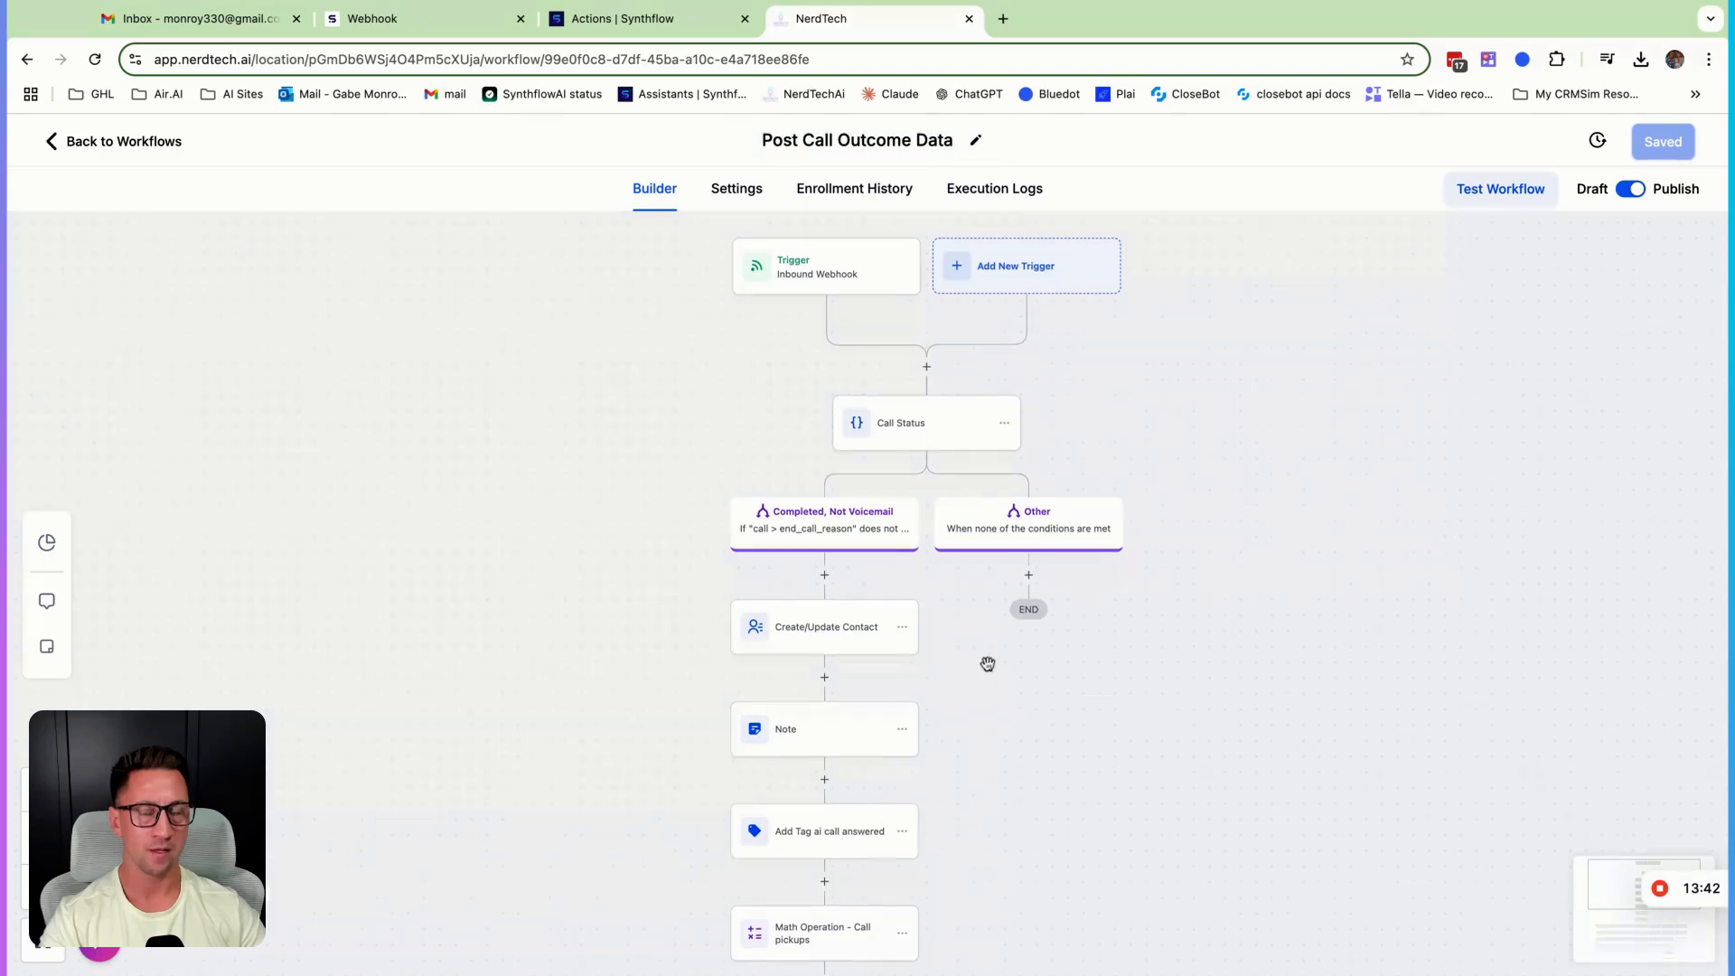
{"action": "scroll", "coordinate": [991, 700], "scroll_direction": "up", "scroll_amount": 1}
{"action": "scroll", "coordinate": [994, 698], "scroll_direction": "down", "scroll_amount": 4}
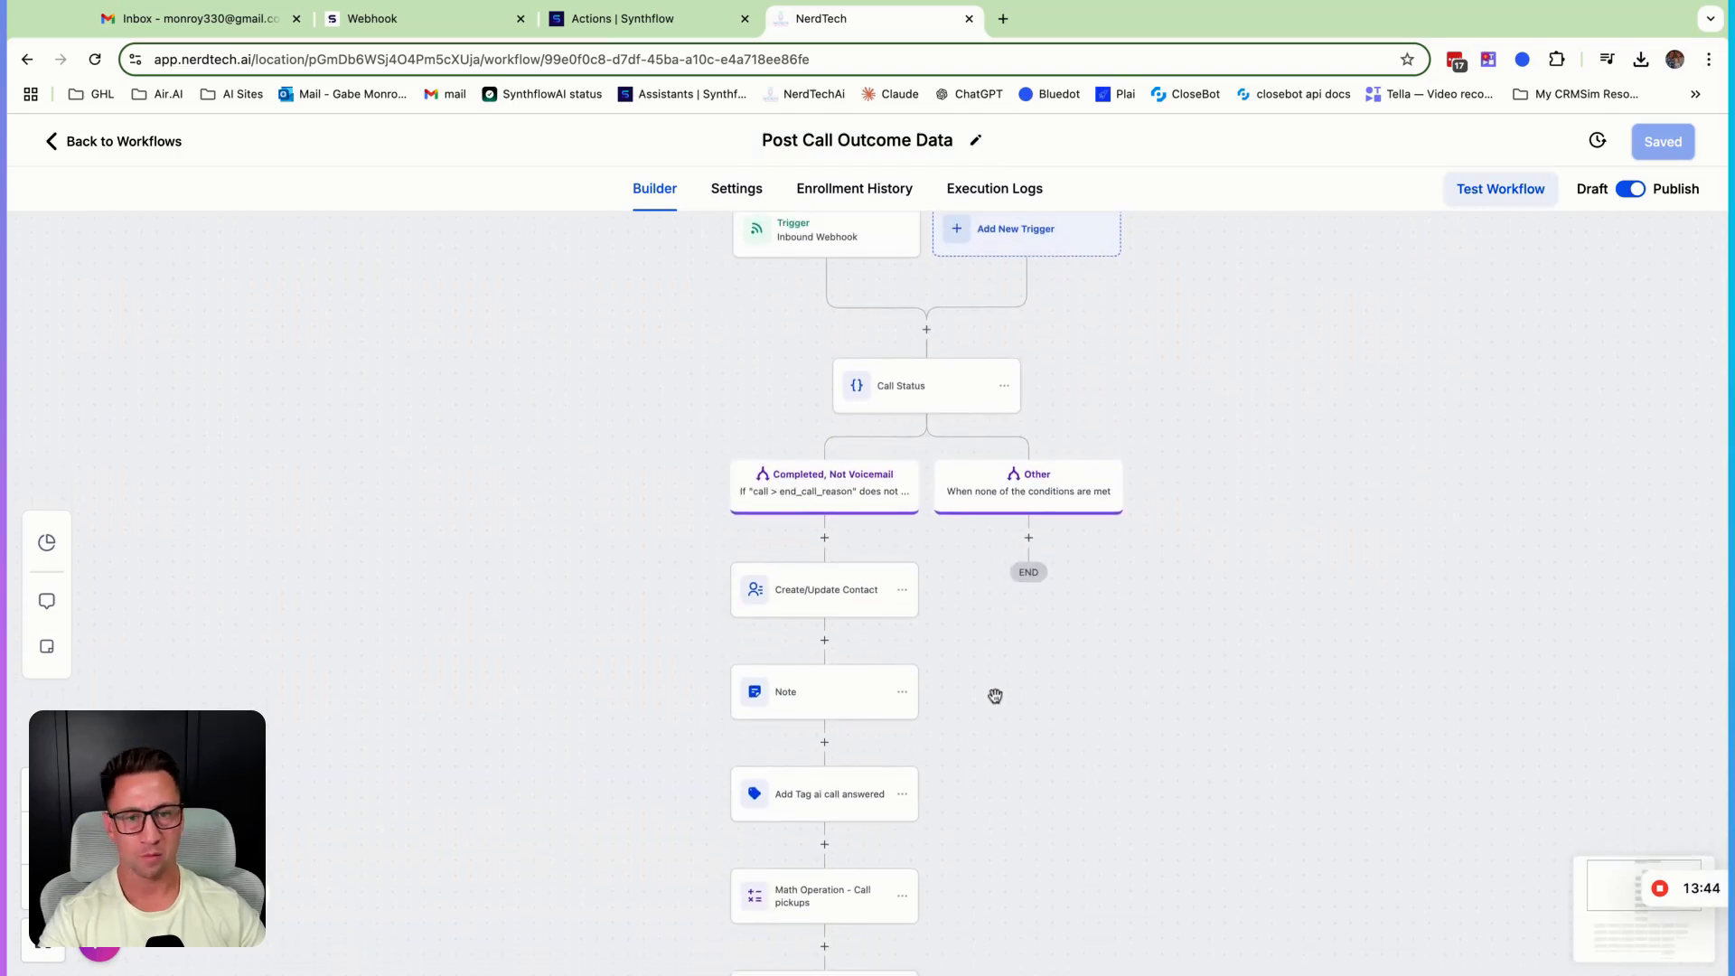
{"action": "scroll", "coordinate": [995, 696], "scroll_direction": "down", "scroll_amount": 8}
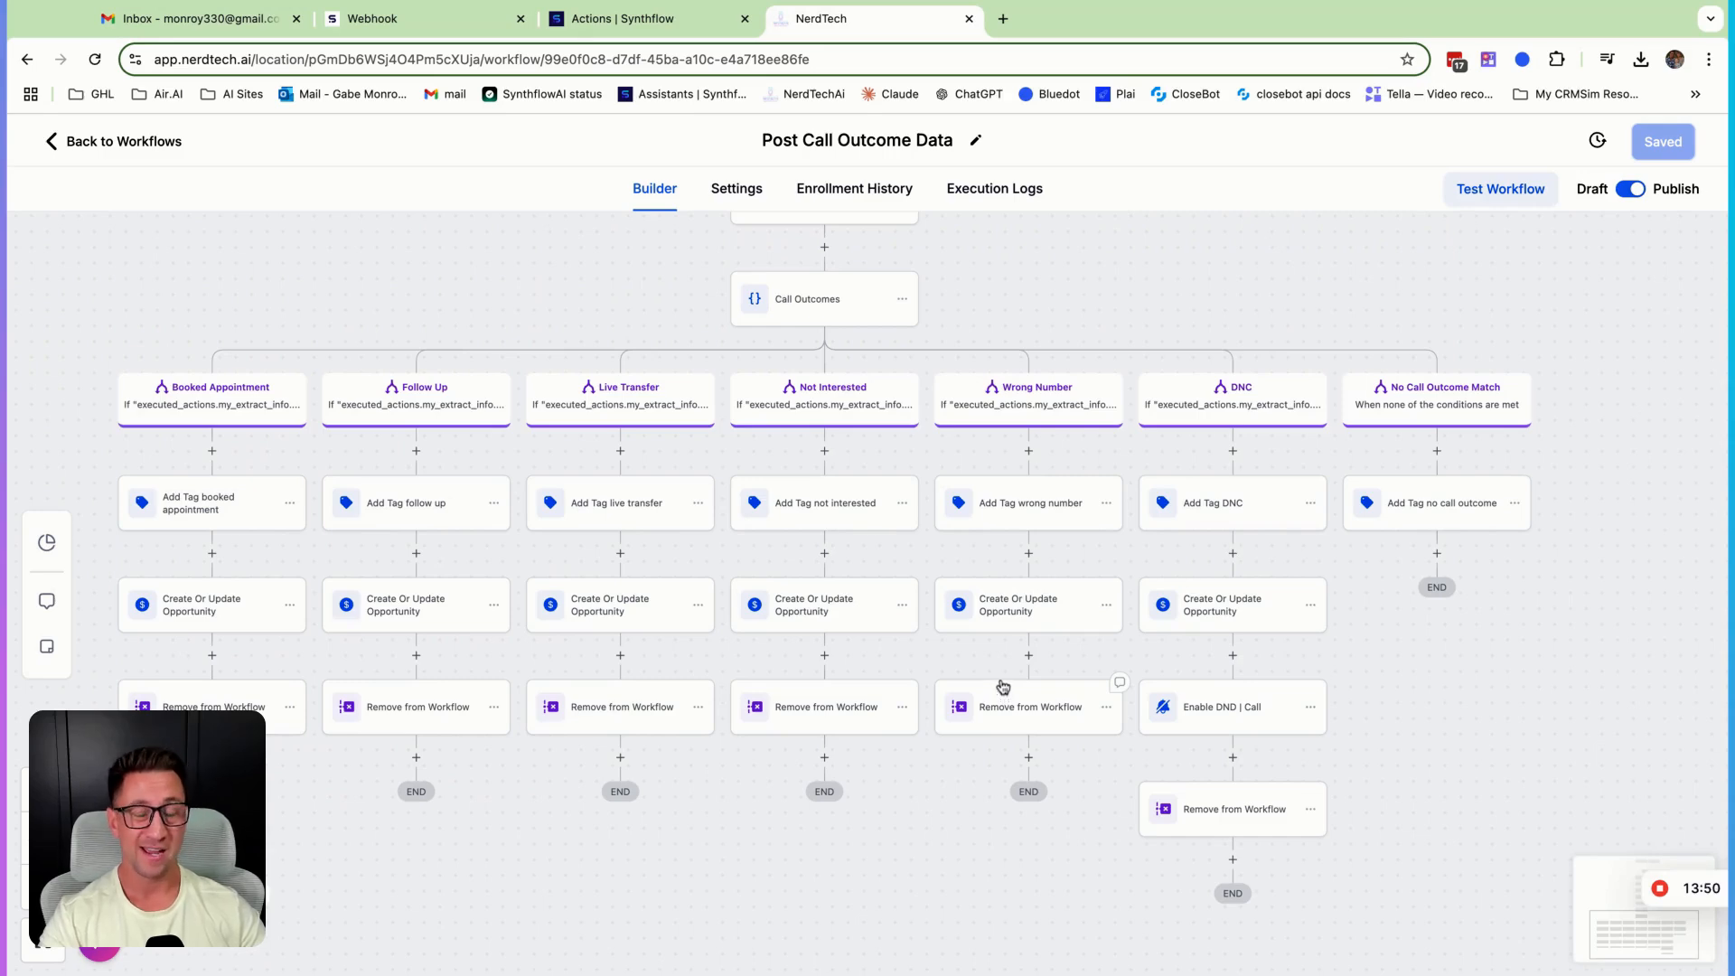
{"action": "scroll", "coordinate": [1000, 676], "scroll_direction": "up", "scroll_amount": 1}
{"action": "scroll", "coordinate": [998, 675], "scroll_direction": "up", "scroll_amount": 3}
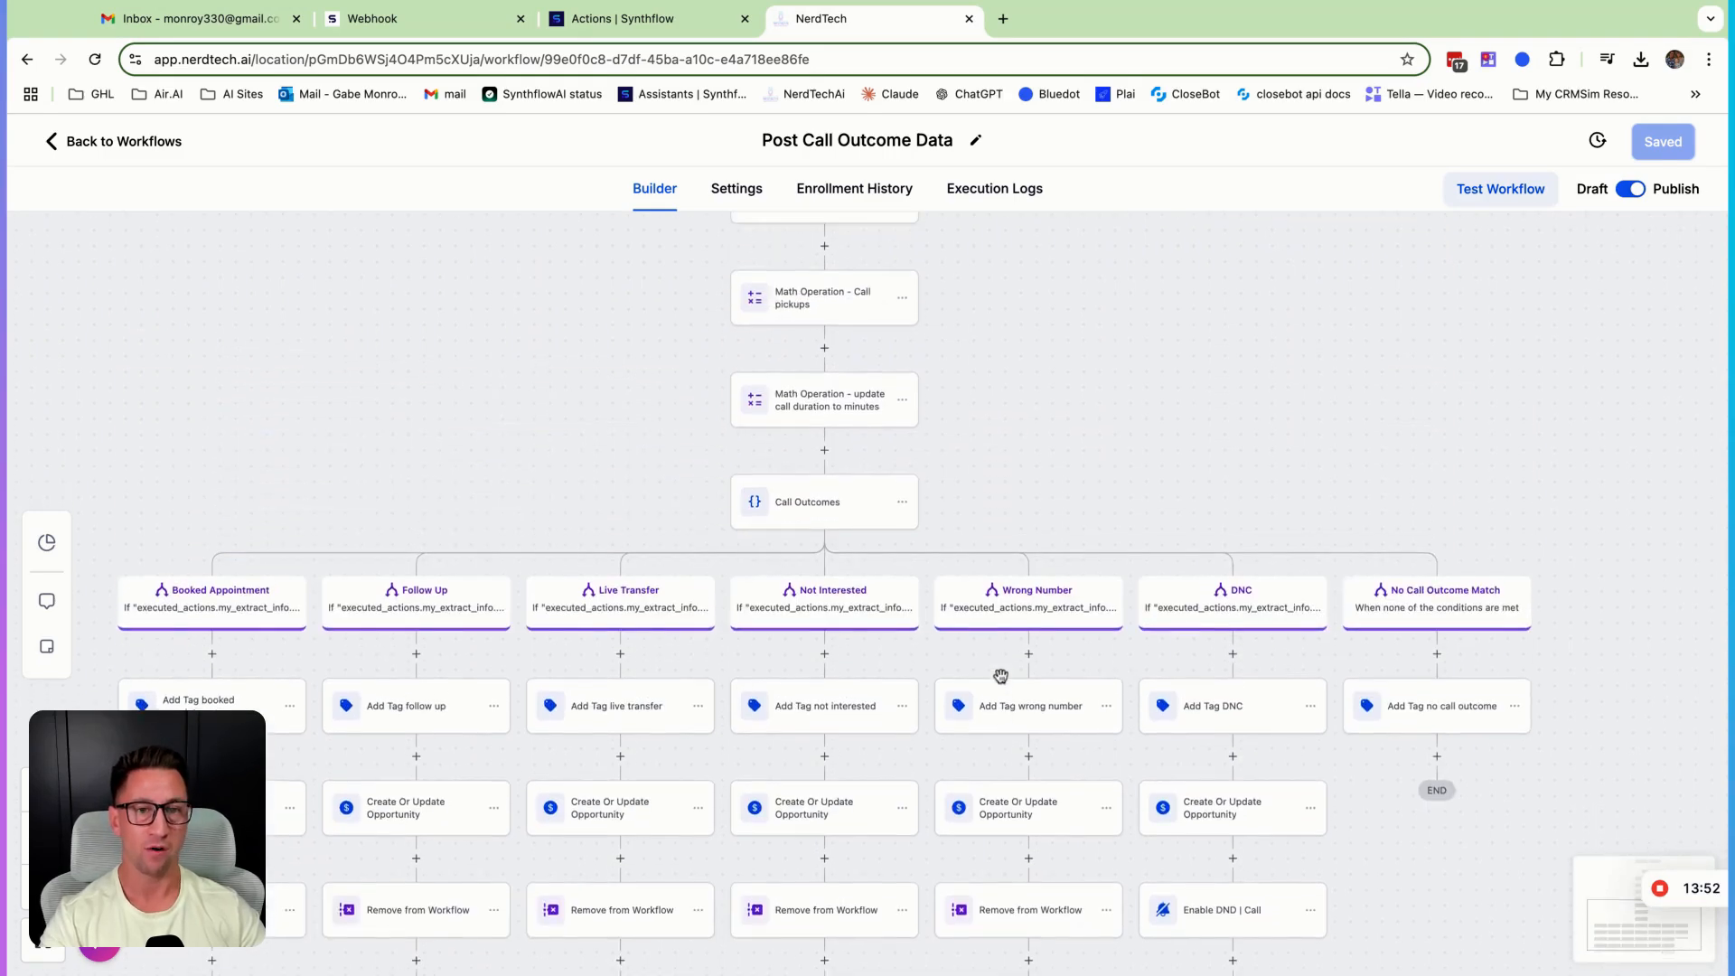
{"action": "scroll", "coordinate": [794, 497], "scroll_direction": "up", "scroll_amount": 4}
{"action": "scroll", "coordinate": [796, 513], "scroll_direction": "up", "scroll_amount": 3}
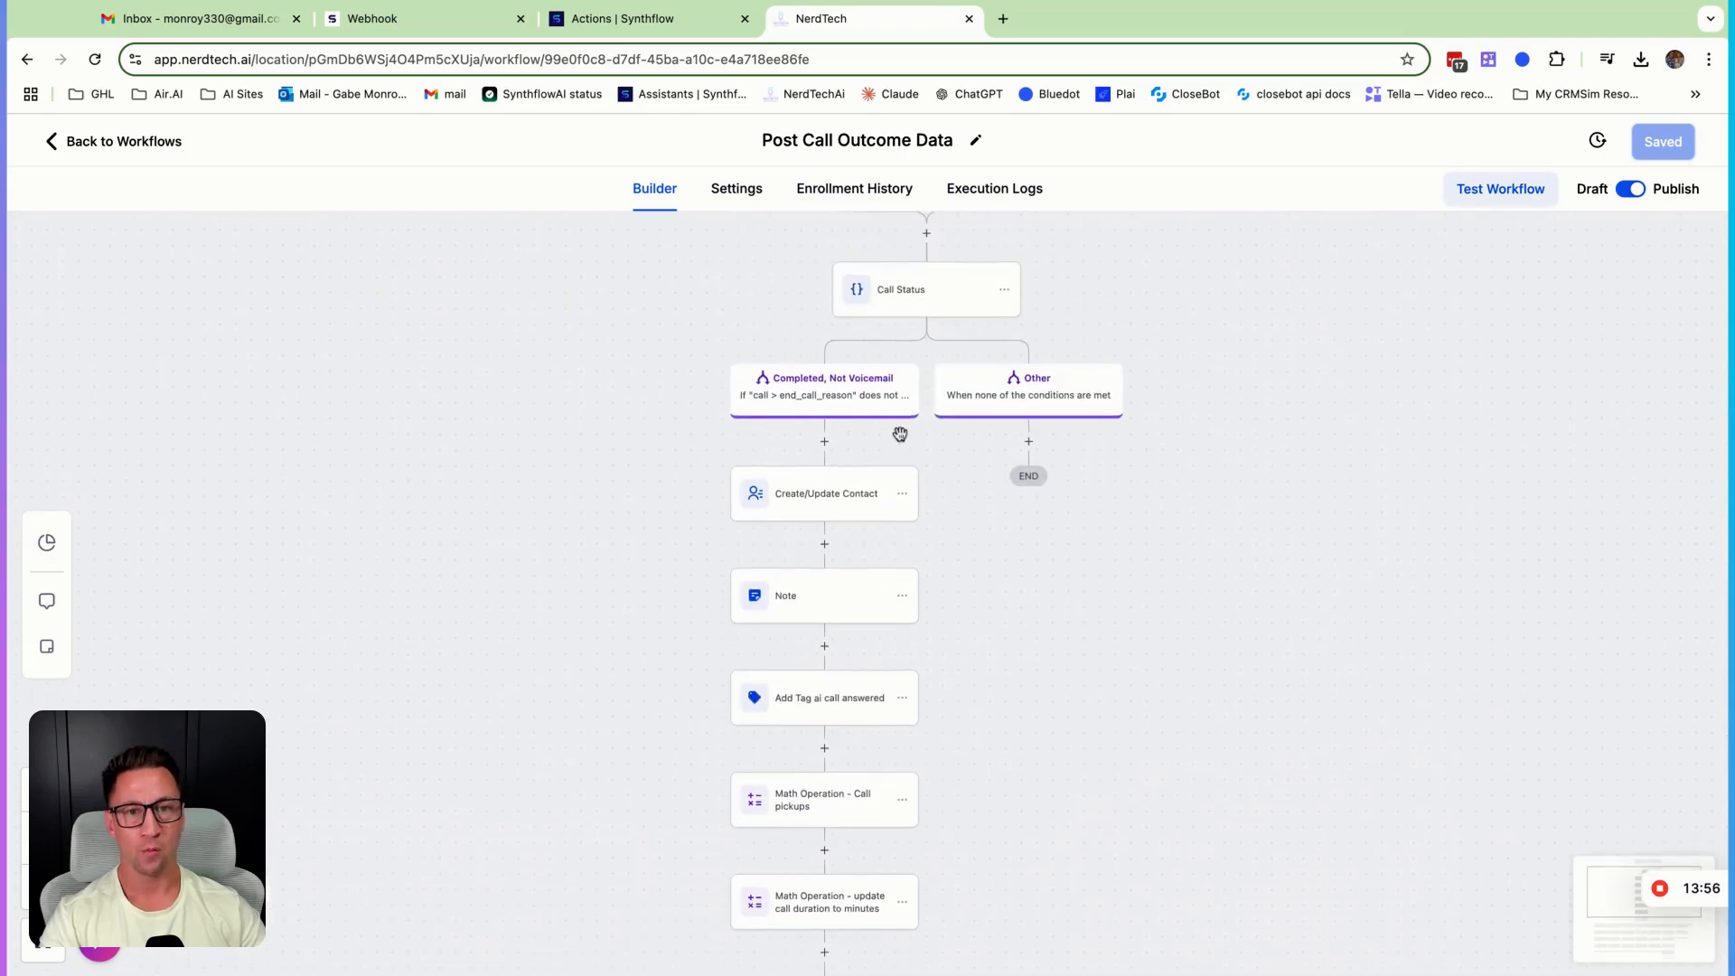
{"action": "scroll", "coordinate": [899, 439], "scroll_direction": "up", "scroll_amount": 3}
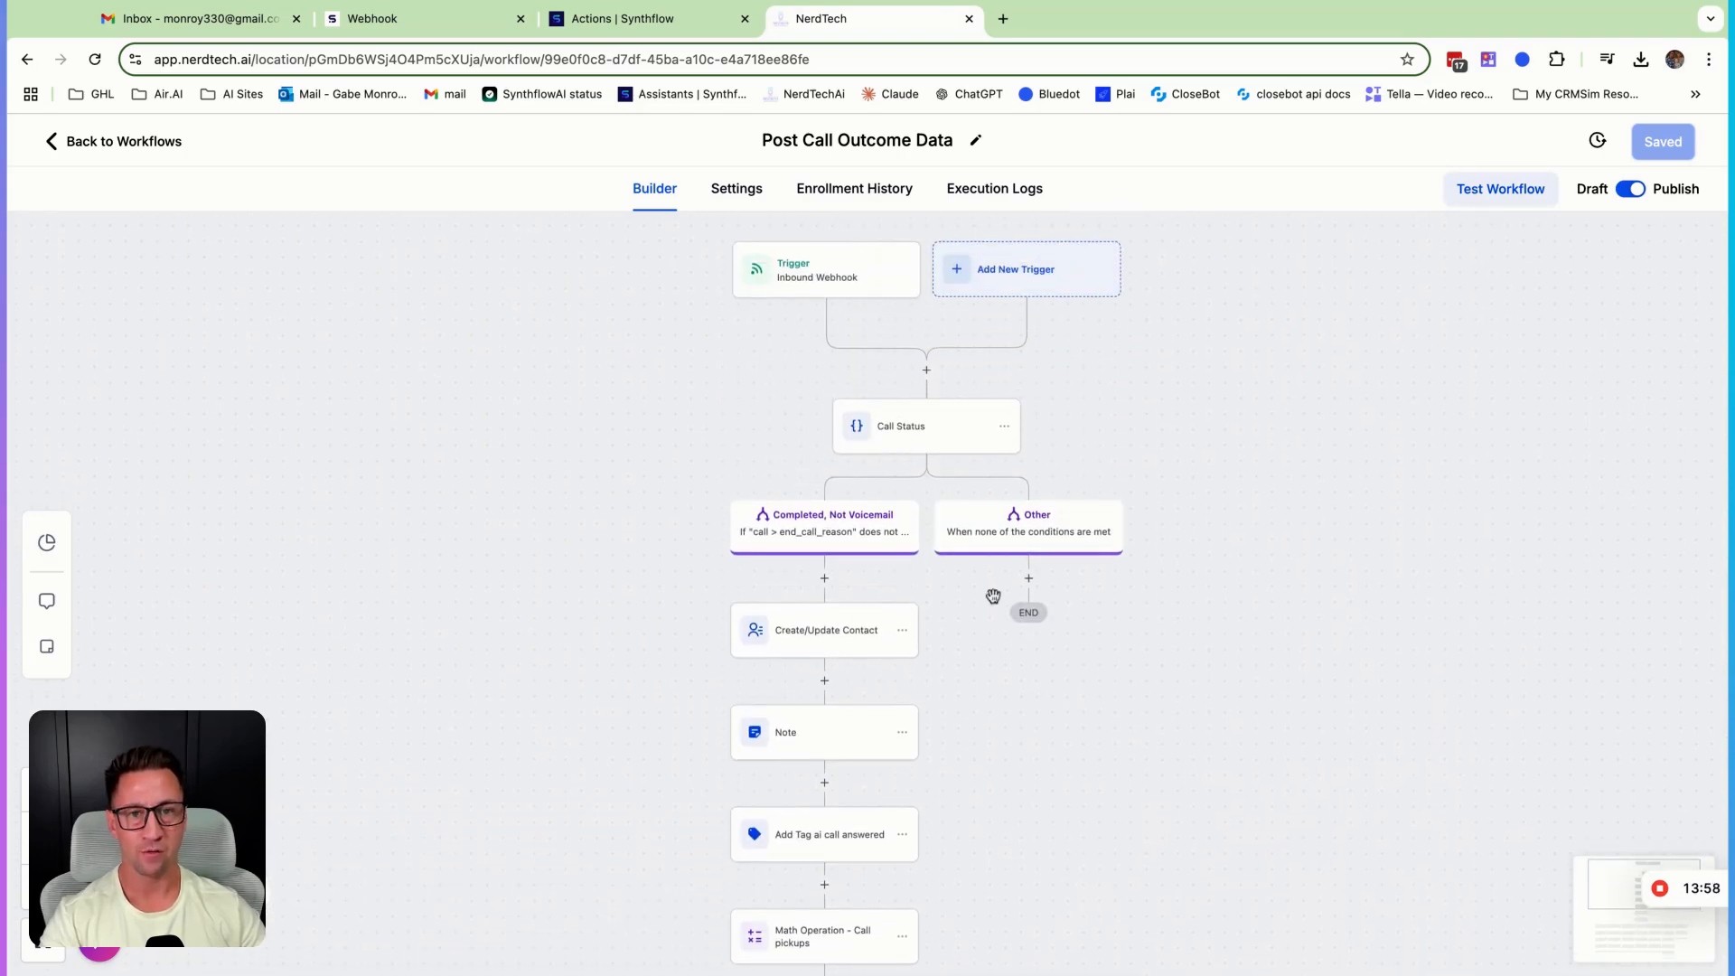
{"action": "scroll", "coordinate": [992, 601], "scroll_direction": "down", "scroll_amount": 3}
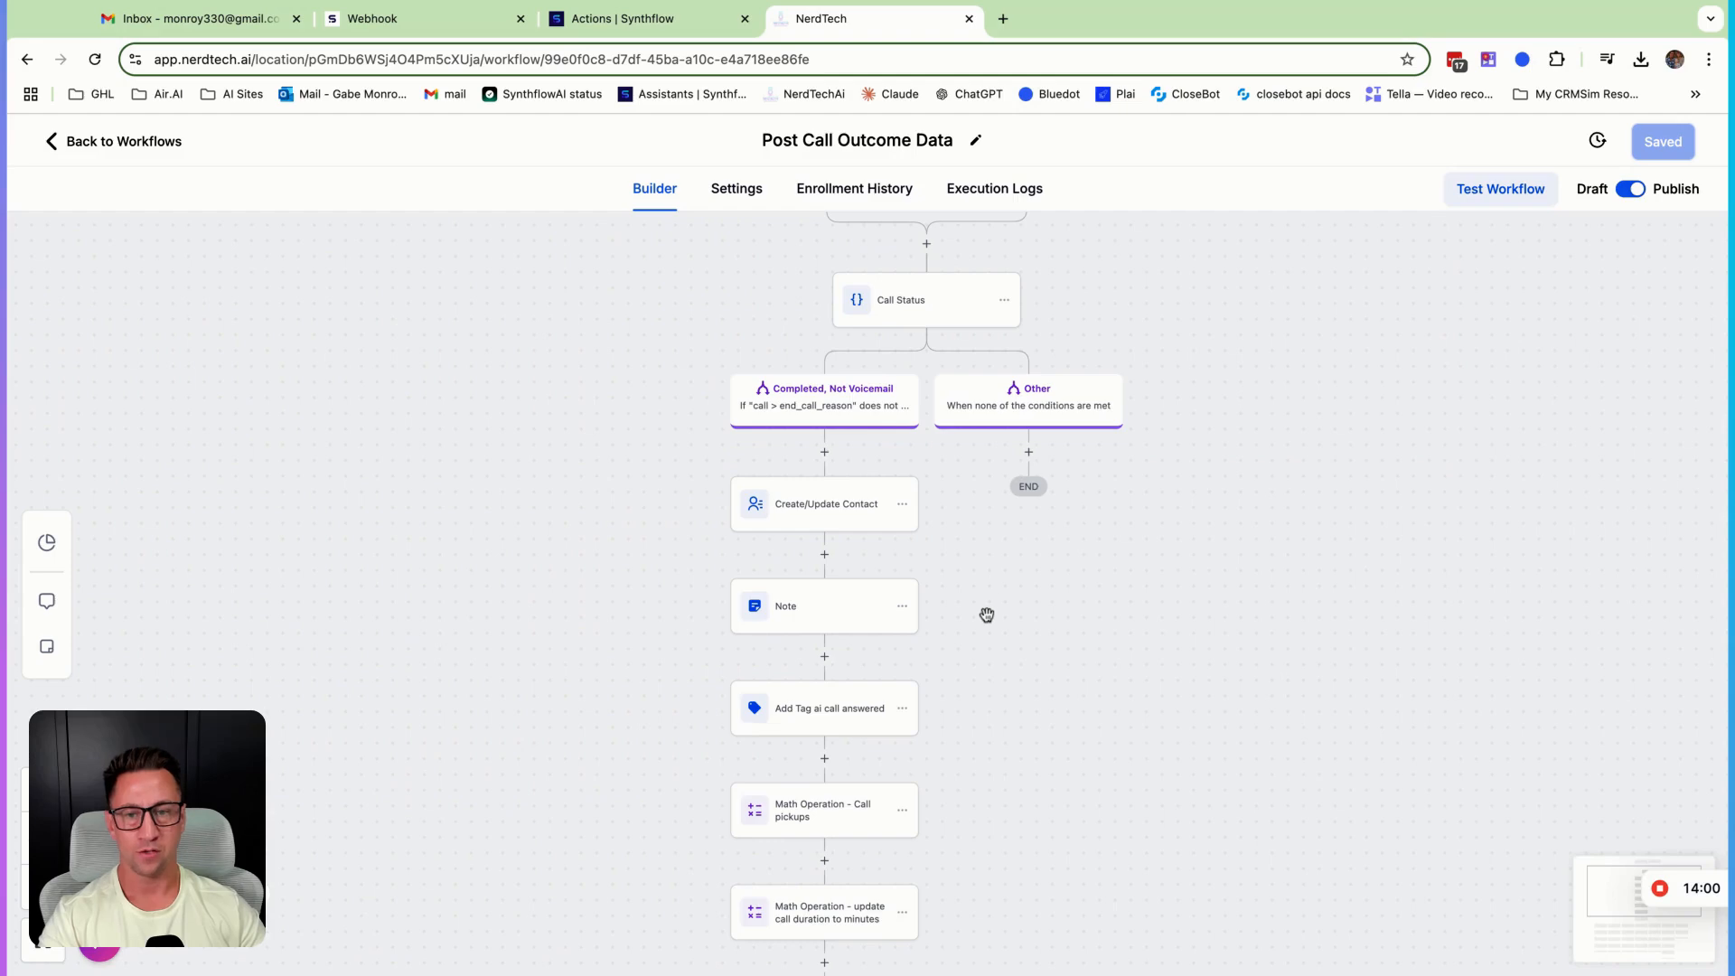
{"action": "scroll", "coordinate": [860, 709], "scroll_direction": "down", "scroll_amount": 5}
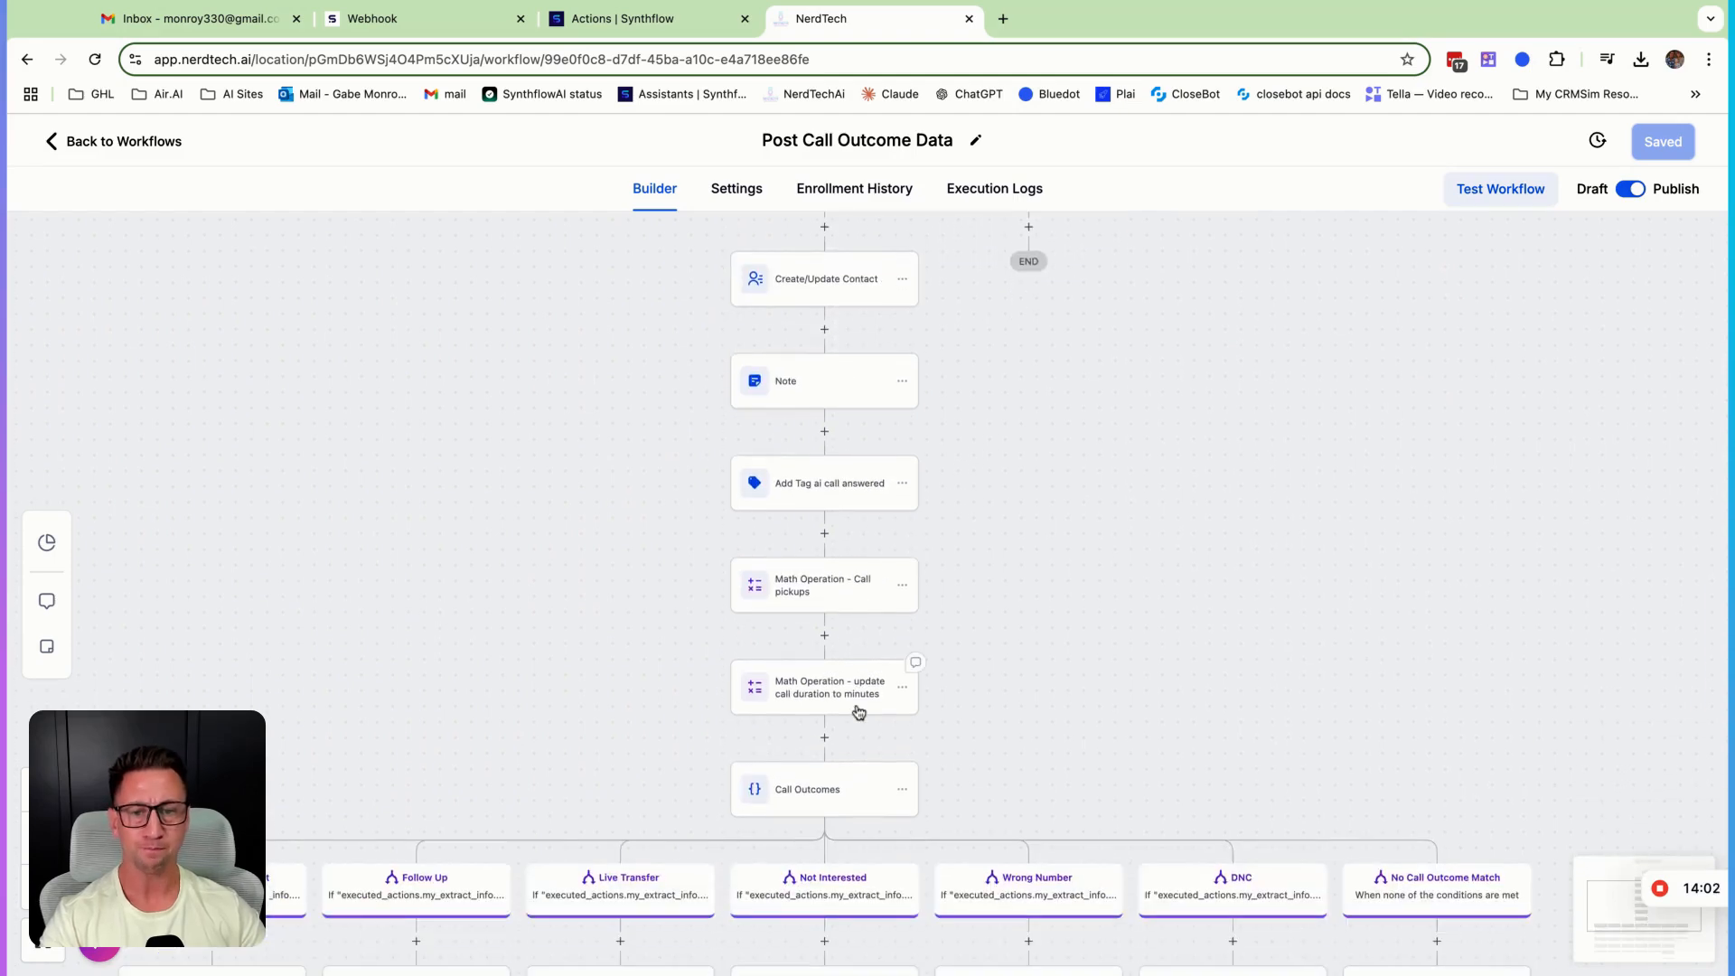
{"action": "scroll", "coordinate": [773, 710], "scroll_direction": "down", "scroll_amount": 2}
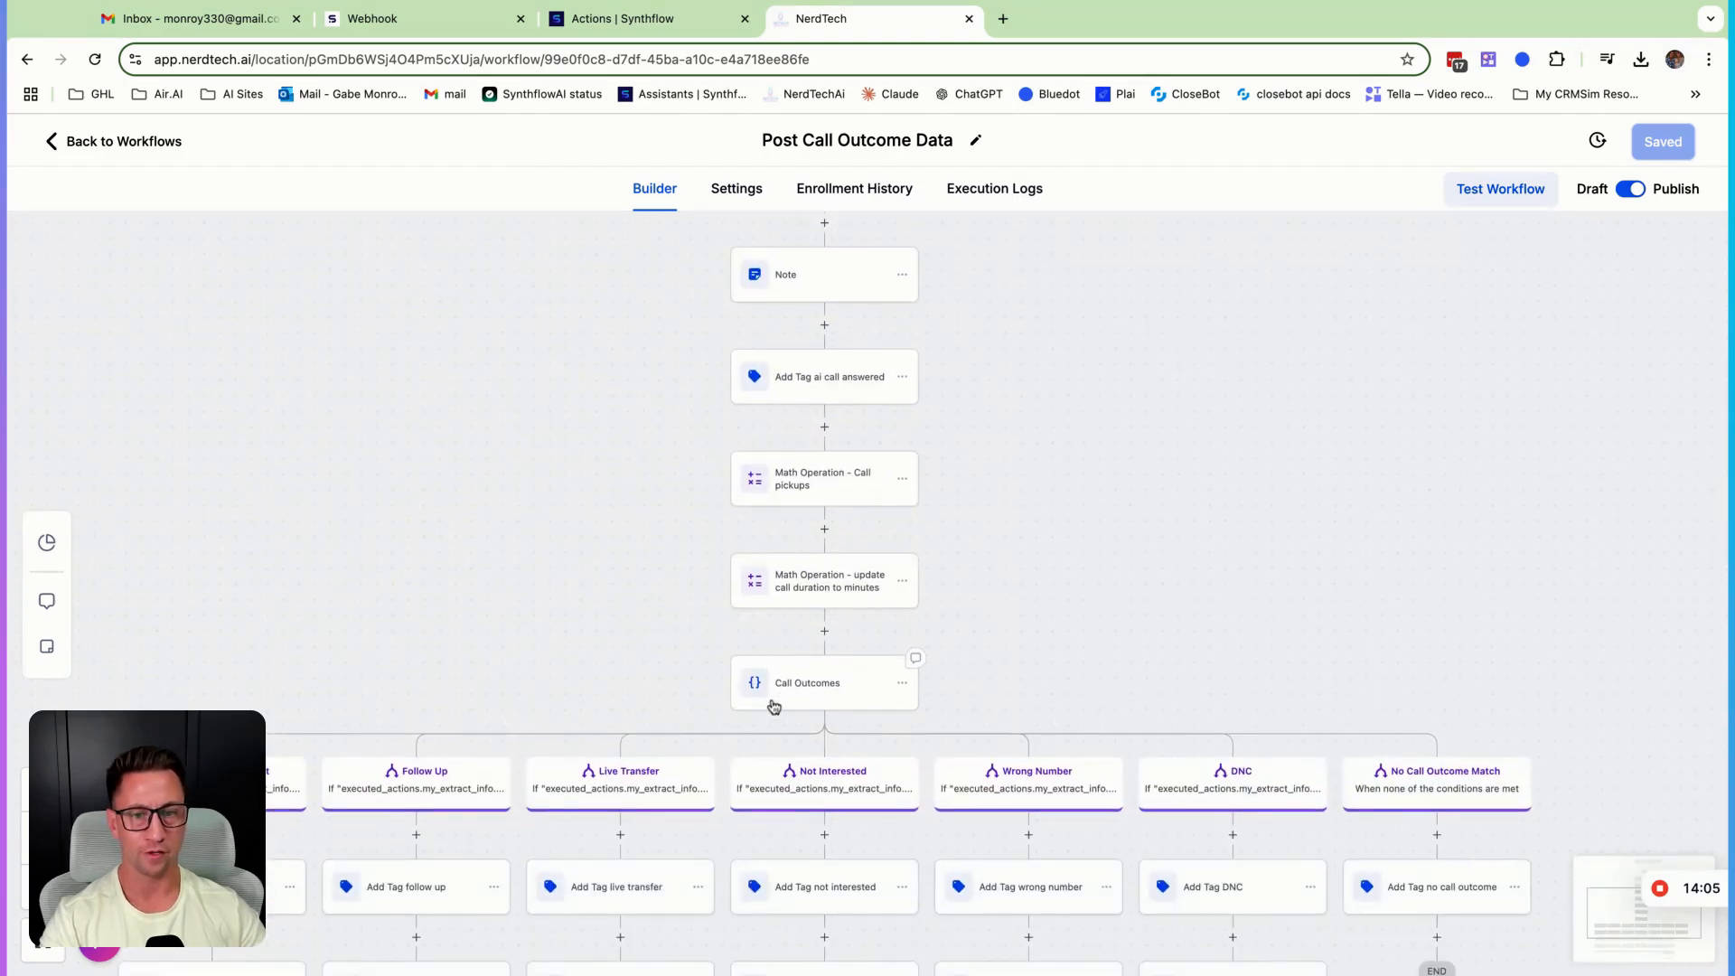
{"action": "scroll", "coordinate": [774, 703], "scroll_direction": "up", "scroll_amount": 10}
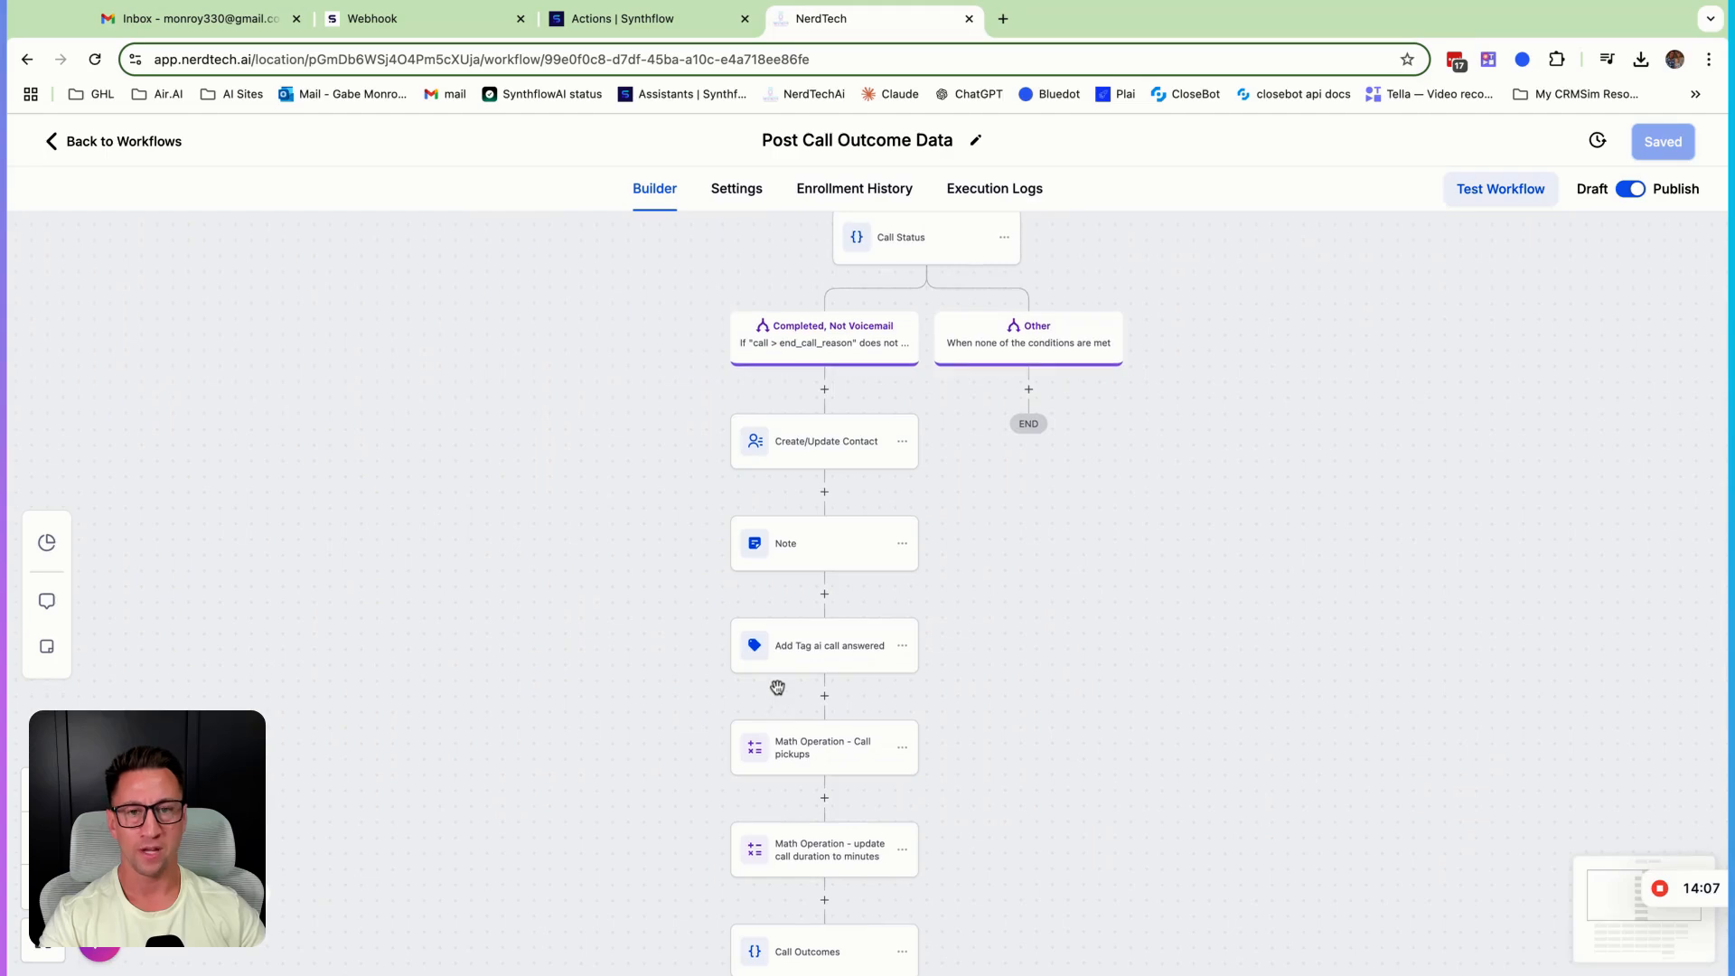